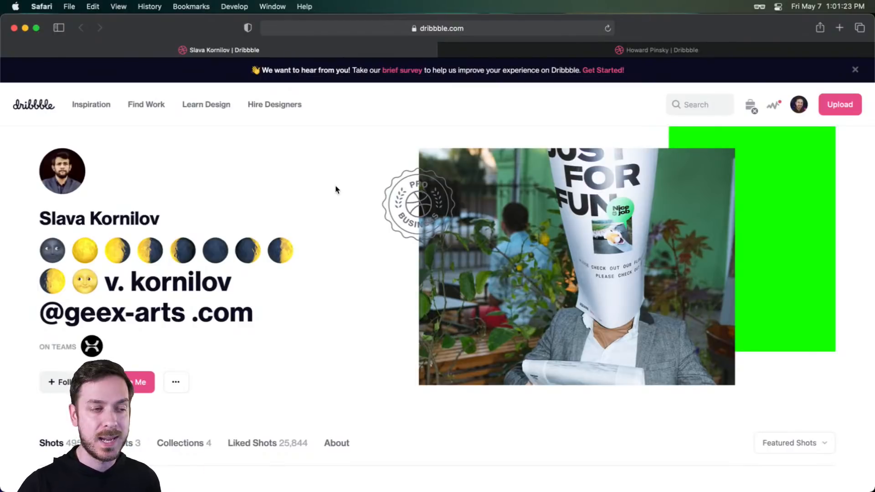
- Browse the first Dribbble profile's shots, view the Presence Lessons shot, and return to the profile
{"action": "scroll", "coordinate": [336, 190], "scroll_direction": "down", "scroll_amount": 5}
{"action": "scroll", "coordinate": [605, 174], "scroll_direction": "down", "scroll_amount": 5}
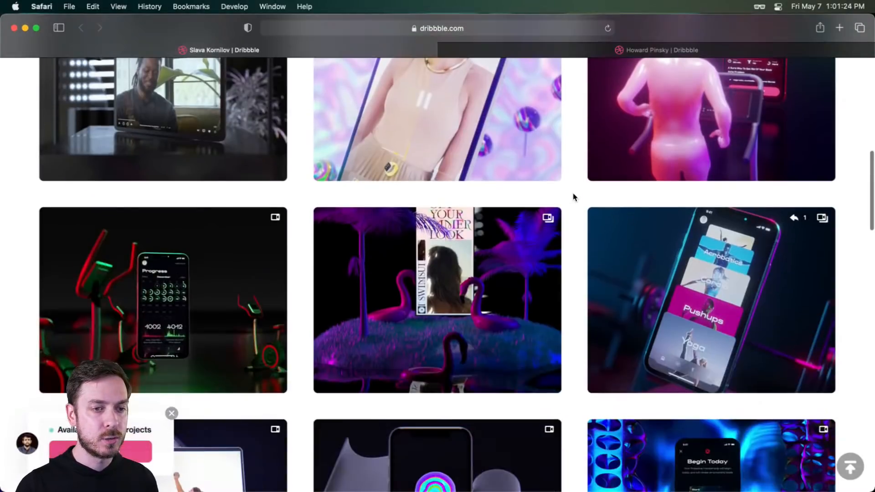
{"action": "left_click", "coordinate": [762, 277]}
{"action": "scroll", "coordinate": [508, 156], "scroll_direction": "down", "scroll_amount": 2}
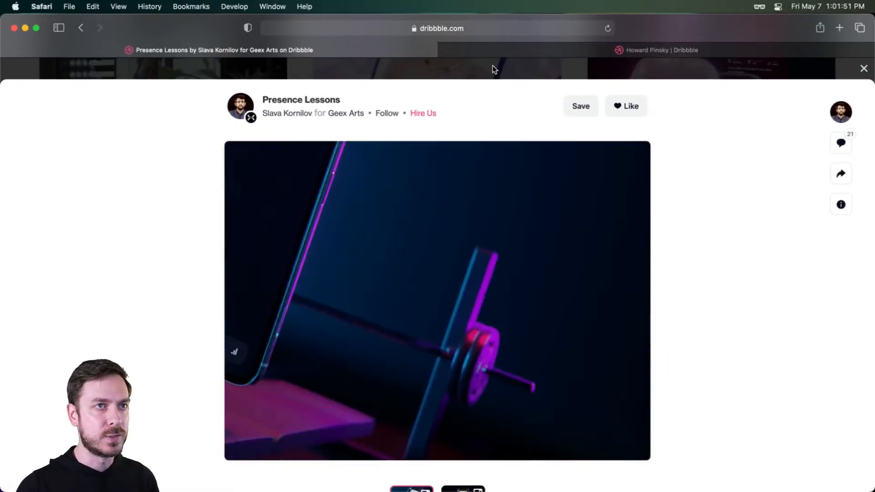
{"action": "left_click", "coordinate": [494, 70]}
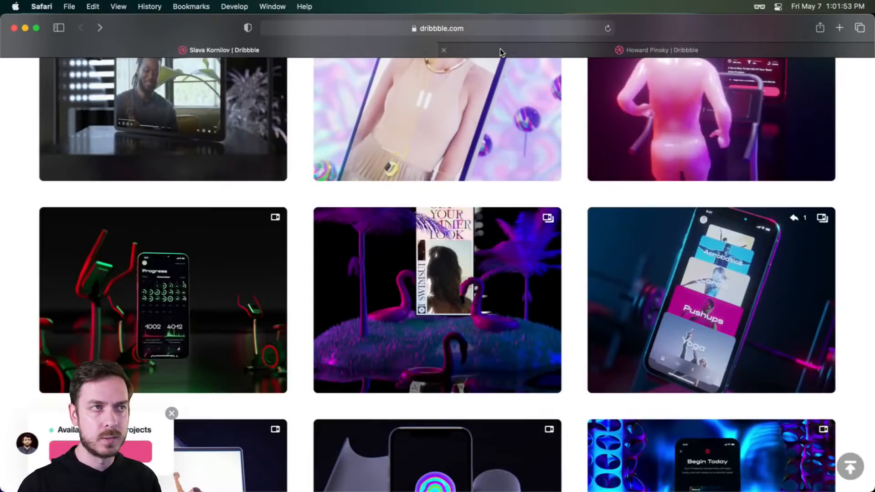
- Browse the other open Dribbble profile, view its Fitness Lessons shot, and return to the profile
{"action": "left_click", "coordinate": [499, 48]}
{"action": "scroll", "coordinate": [242, 308], "scroll_direction": "down", "scroll_amount": 5}
{"action": "scroll", "coordinate": [243, 308], "scroll_direction": "down", "scroll_amount": 5}
{"action": "scroll", "coordinate": [656, 159], "scroll_direction": "up", "scroll_amount": 5}
{"action": "left_click", "coordinate": [656, 159]}
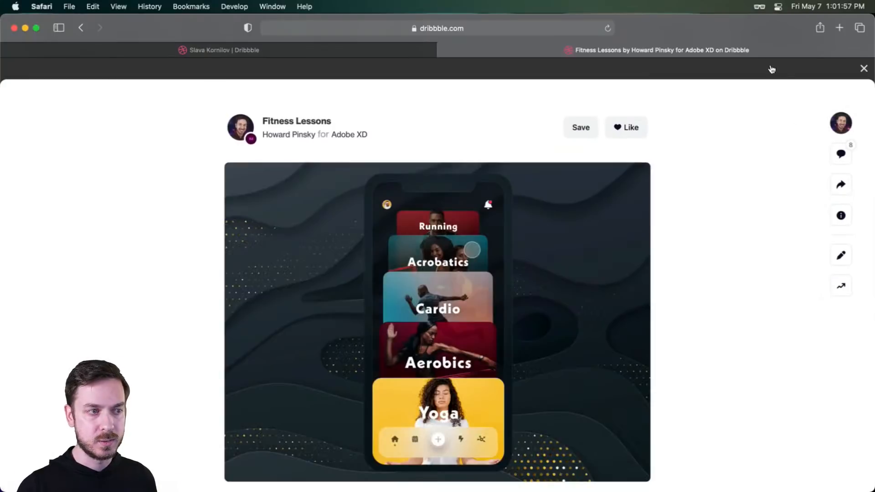
{"action": "scroll", "coordinate": [779, 191], "scroll_direction": "down", "scroll_amount": 1}
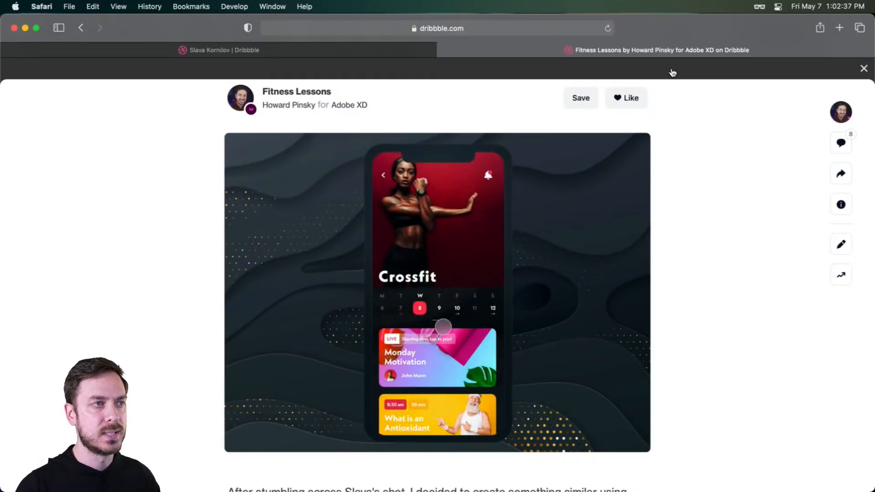
{"action": "left_click", "coordinate": [672, 73]}
{"action": "mouse_move", "coordinate": [648, 92]}
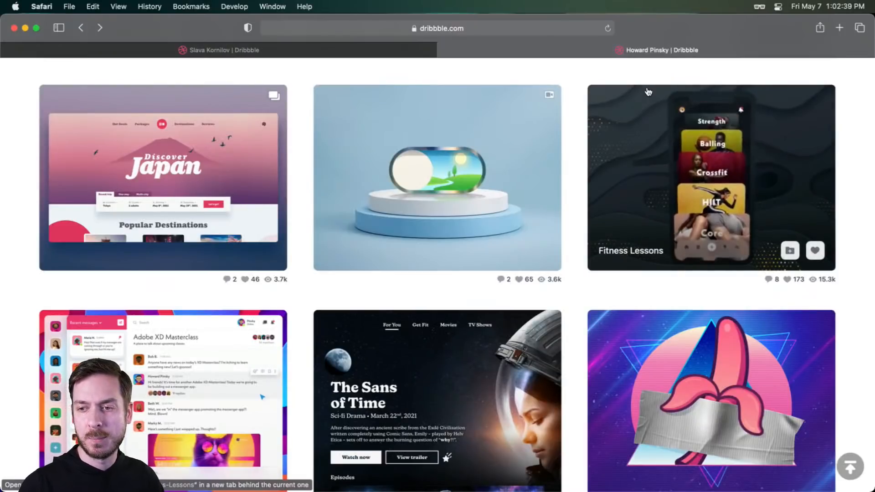
- Switch to Adobe XD, create a new document with the iPhone 12 Pro Max preset, and enlarge its window
{"action": "key", "text": "super+Tab"}
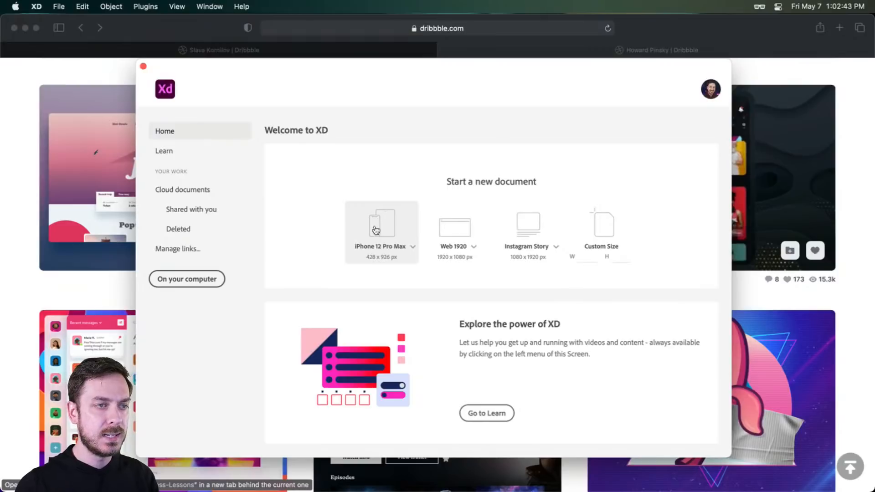
{"action": "left_click", "coordinate": [842, 212]}
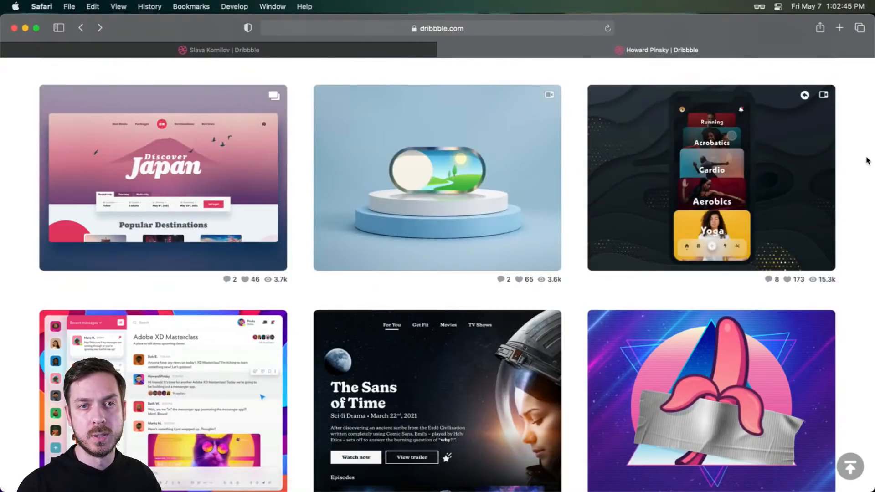
{"action": "key", "text": "super+Tab"}
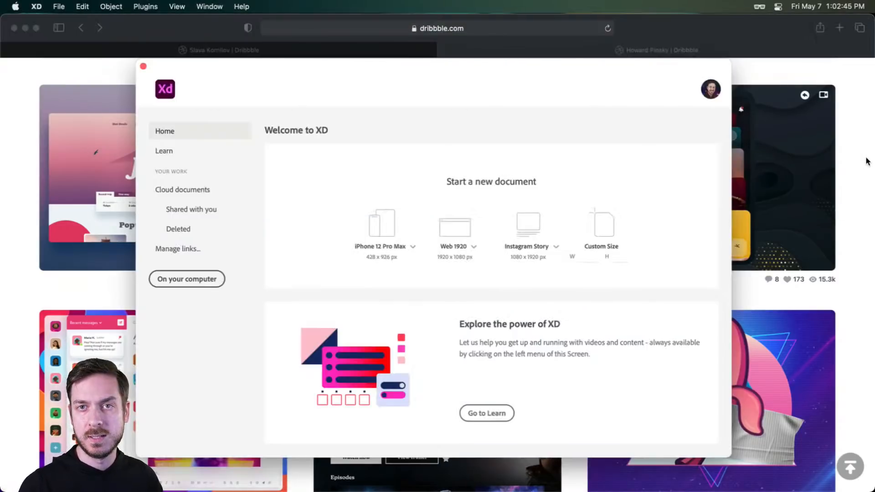
{"action": "left_click", "coordinate": [380, 227]}
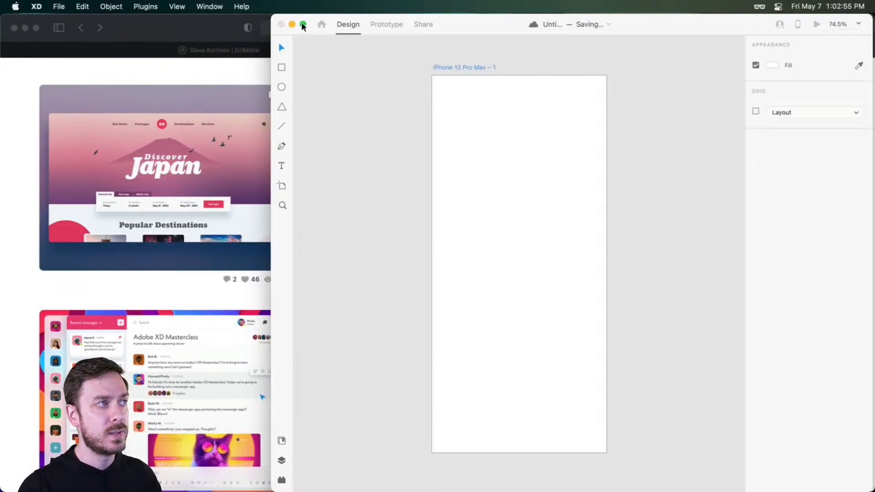
{"action": "left_click", "coordinate": [303, 24]}
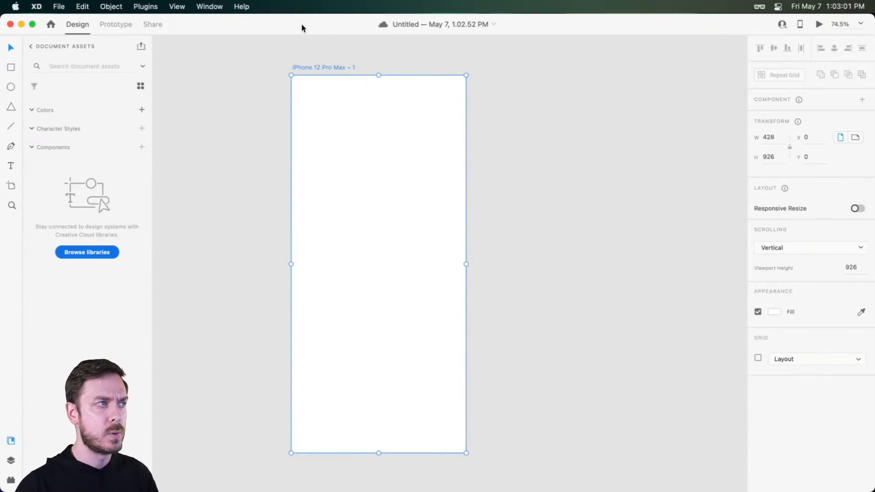
- Rename the iPhone 12 Pro Max artboard as Fitness
{"action": "double_click", "coordinate": [303, 63]}
{"action": "type", "text": "Fitness"}
{"action": "key", "text": "Return"}
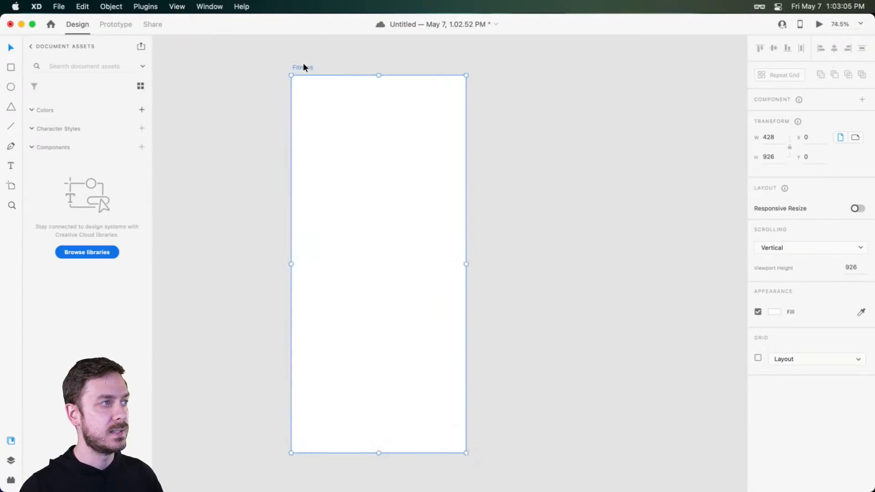
- Set the Fitness artboard's fill to the near-black solid color #151515 and deselect the artboard
{"action": "scroll", "coordinate": [326, 68], "scroll_direction": "up", "scroll_amount": 3}
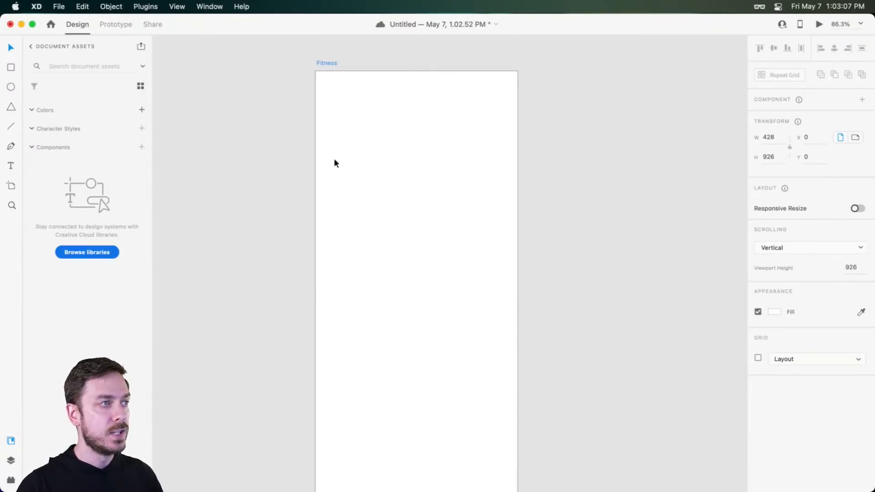
{"action": "scroll", "coordinate": [351, 160], "scroll_direction": "down", "scroll_amount": 5}
{"action": "scroll", "coordinate": [352, 160], "scroll_direction": "up", "scroll_amount": 5}
{"action": "scroll", "coordinate": [351, 160], "scroll_direction": "down", "scroll_amount": 1}
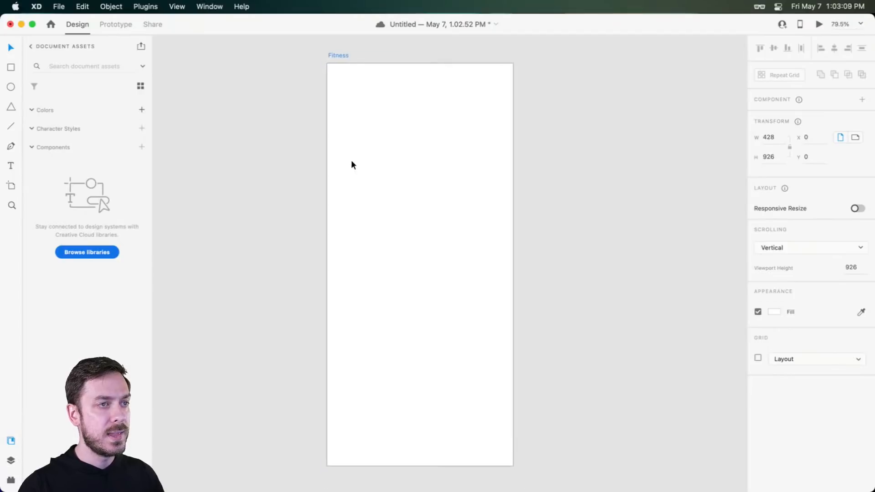
{"action": "left_click_drag", "start_coordinate": [352, 162], "coordinate": [374, 165]}
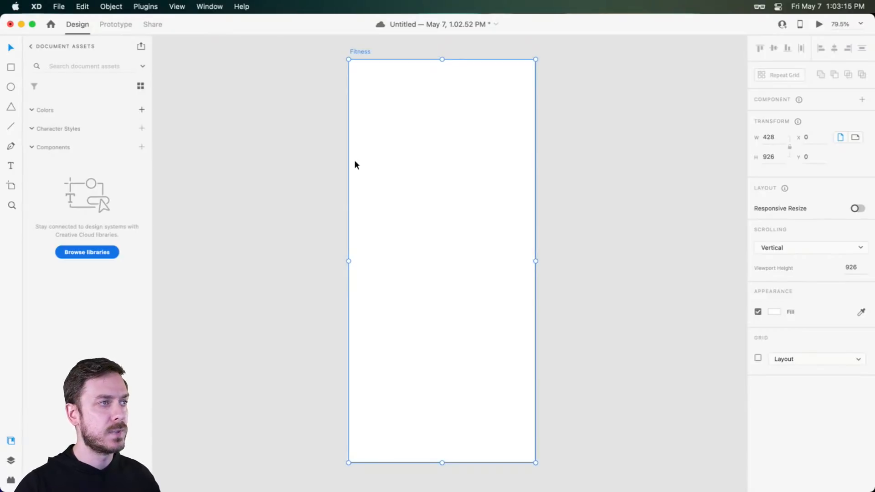
{"action": "left_click", "coordinate": [774, 312]}
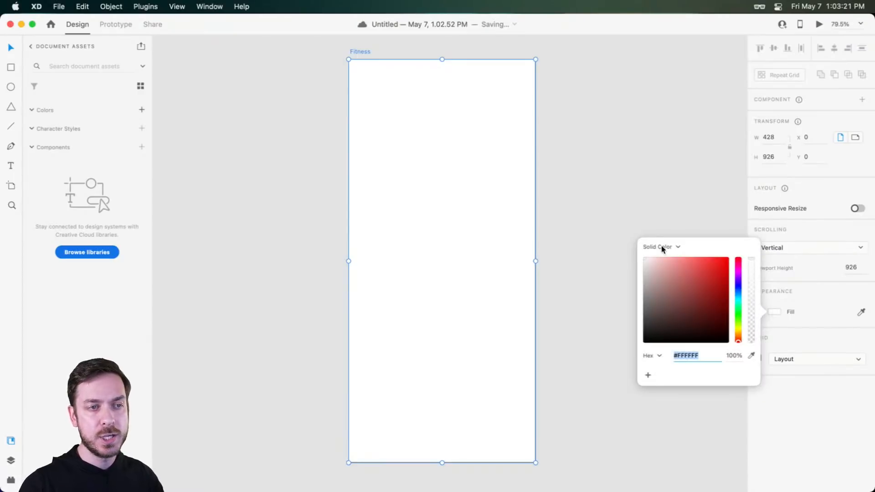
{"action": "left_click_drag", "start_coordinate": [649, 334], "coordinate": [629, 335]}
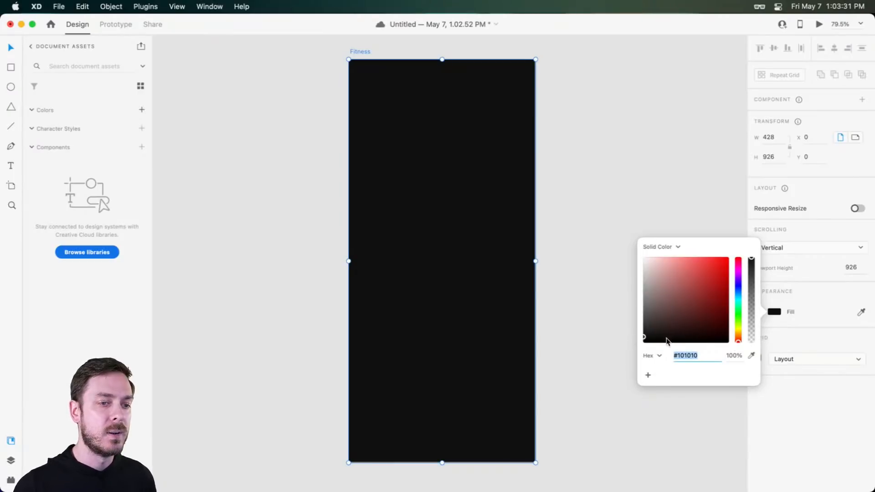
{"action": "left_click_drag", "start_coordinate": [644, 338], "coordinate": [643, 336]}
{"action": "left_click", "coordinate": [642, 335]}
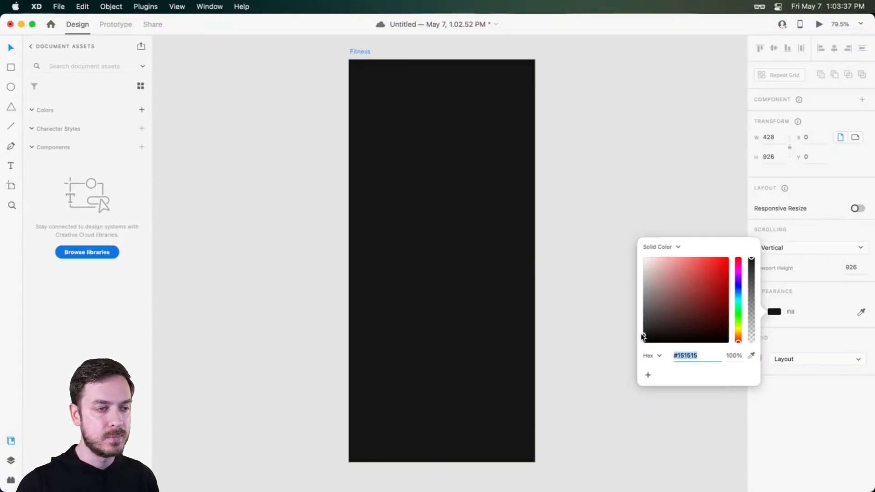
{"action": "left_click", "coordinate": [780, 398]}
{"action": "left_click", "coordinate": [610, 245]}
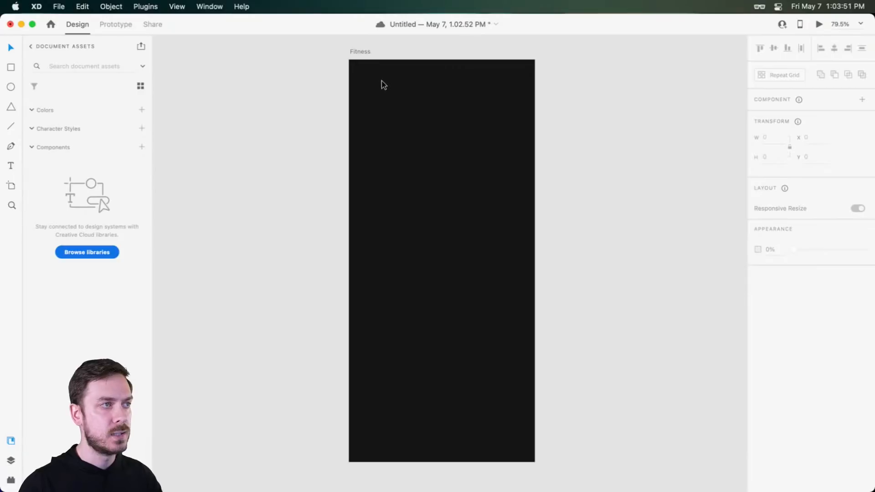
- Draw a circle about 38 px in diameter near the artboard's upper-left corner, at about X 41, Y 81
{"action": "scroll", "coordinate": [384, 80], "scroll_direction": "up", "scroll_amount": 5}
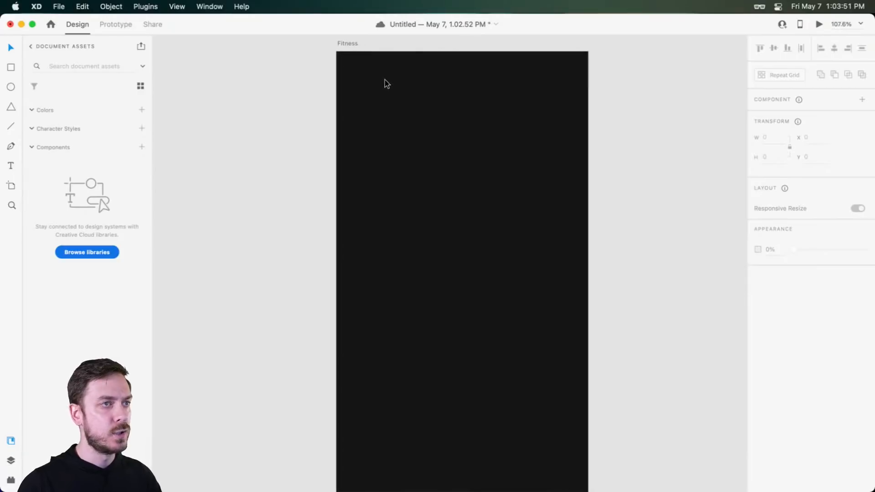
{"action": "left_click", "coordinate": [357, 136]}
{"action": "key", "text": "e"}
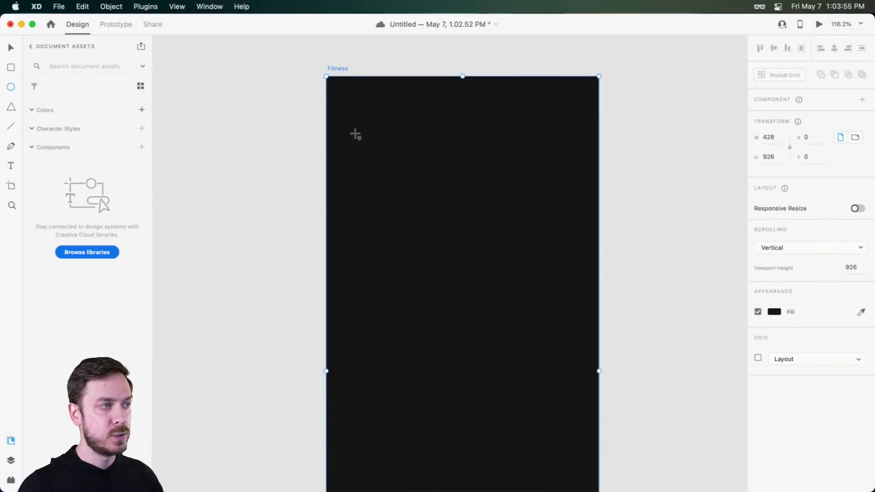
{"action": "left_click_drag", "start_coordinate": [353, 131], "coordinate": [382, 155]}
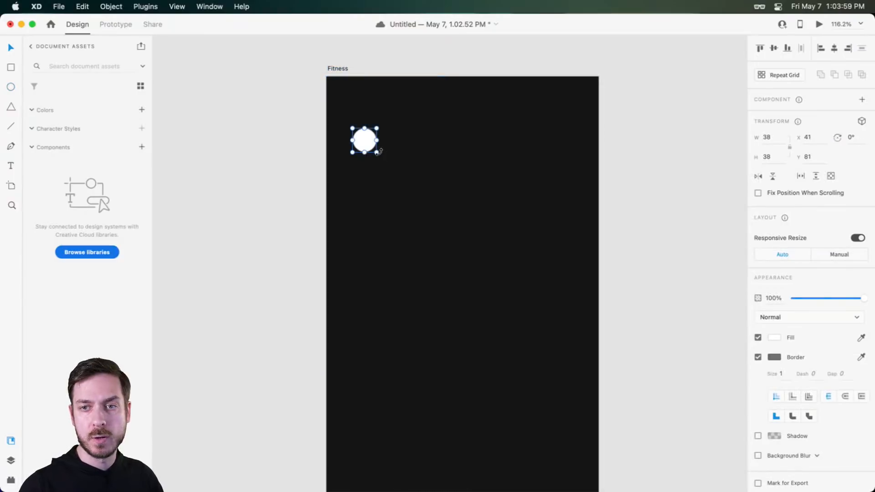
{"action": "key", "text": "v"}
- Try the Layout grid on the Fitness artboard and turn it off again
{"action": "scroll", "coordinate": [387, 141], "scroll_direction": "up", "scroll_amount": 4}
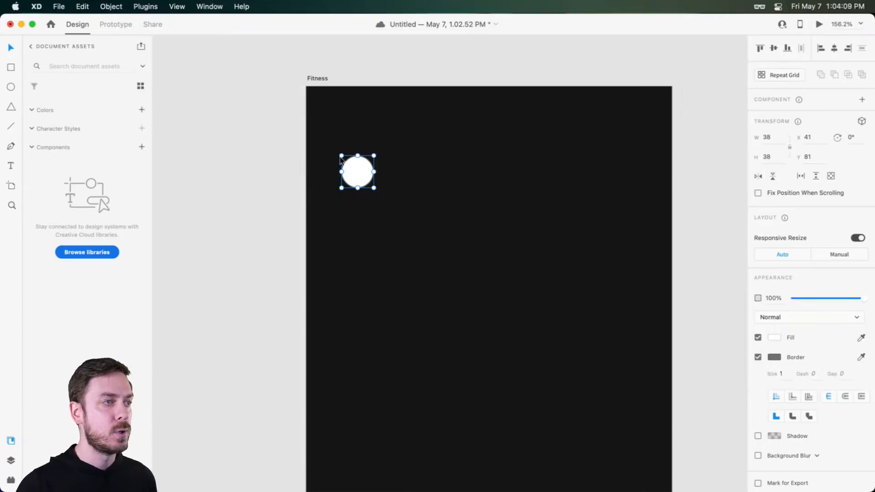
{"action": "left_click", "coordinate": [412, 150]}
{"action": "left_click", "coordinate": [825, 360]}
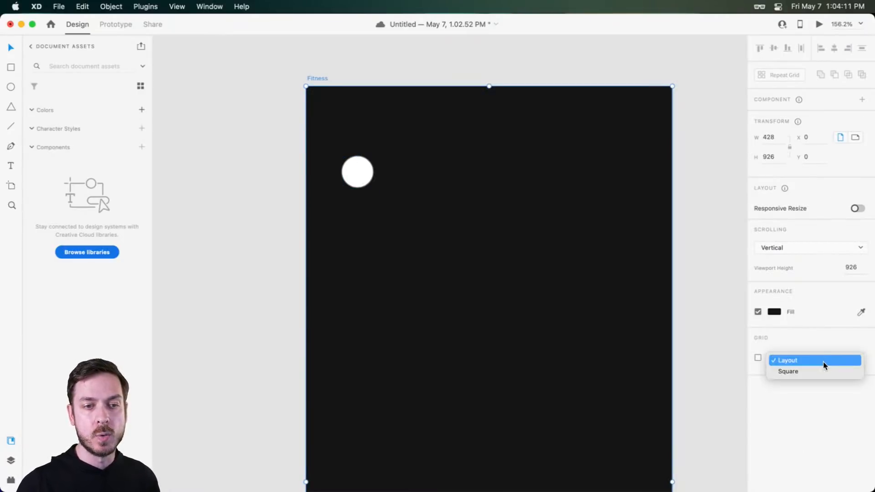
{"action": "left_click", "coordinate": [816, 361]}
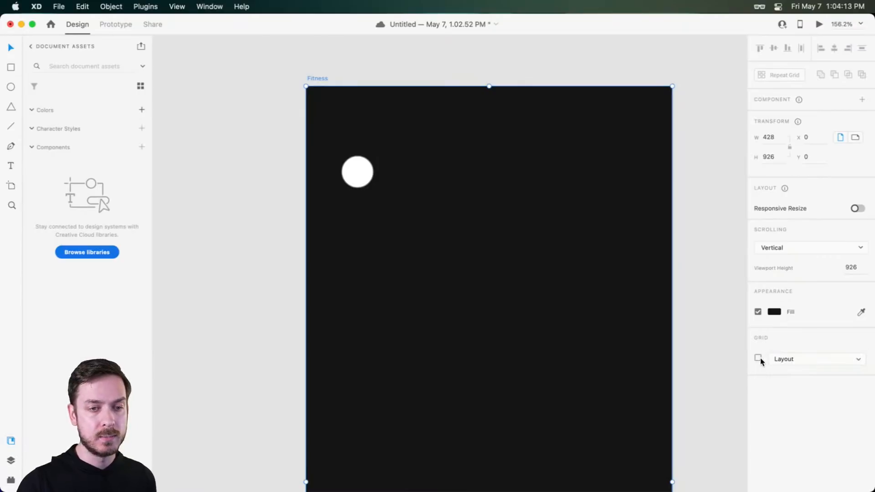
{"action": "left_click", "coordinate": [757, 357]}
{"action": "left_click", "coordinate": [757, 358]}
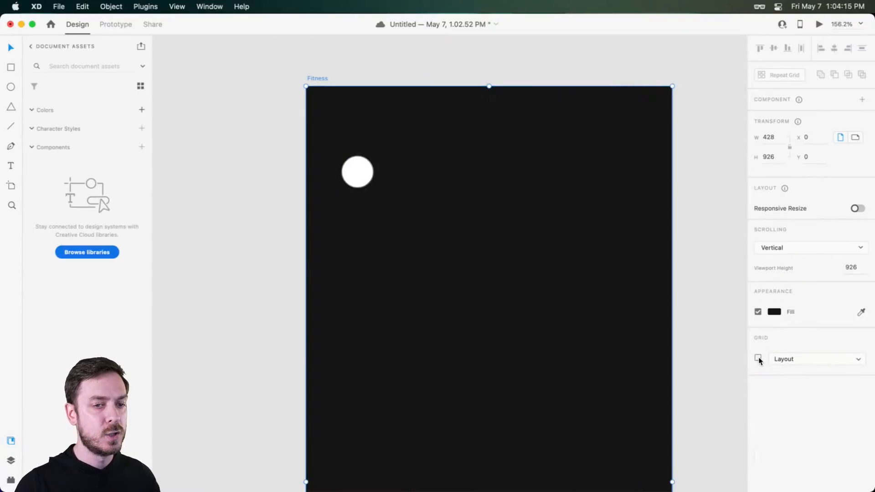
- Place a vertical guide at X 24 on the artboard and a matching one near its right edge
{"action": "left_click", "coordinate": [364, 169]}
{"action": "left_click_drag", "start_coordinate": [304, 146], "coordinate": [325, 150]}
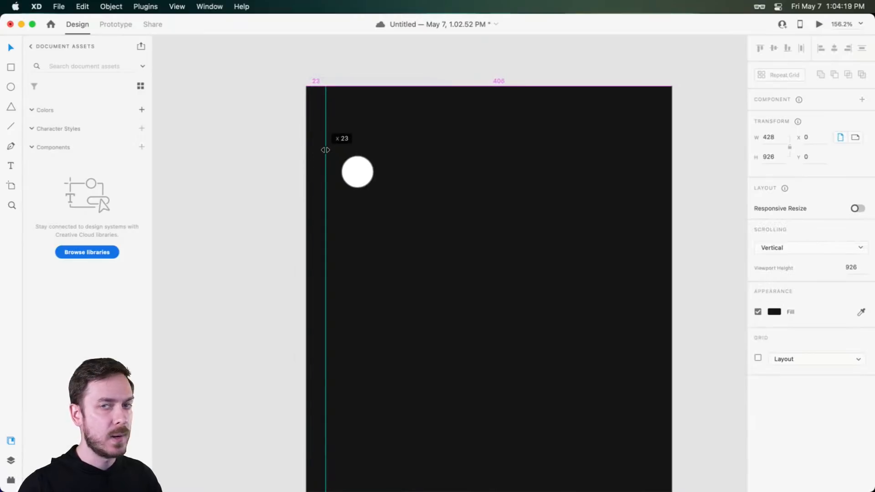
{"action": "left_click_drag", "start_coordinate": [326, 150], "coordinate": [327, 151]}
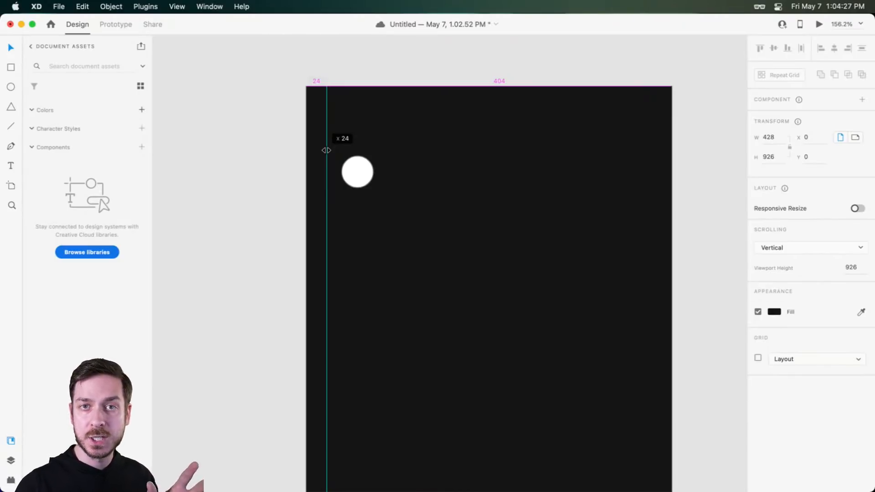
{"action": "left_click_drag", "start_coordinate": [326, 151], "coordinate": [652, 157]}
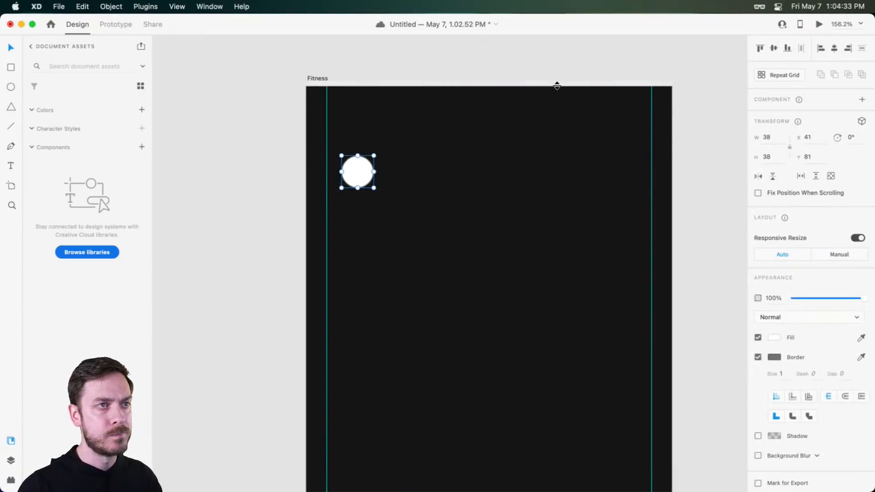
- Move the white circle against the left guide at X 24, about Y 76, and remove its border
{"action": "left_click_drag", "start_coordinate": [348, 172], "coordinate": [334, 168]}
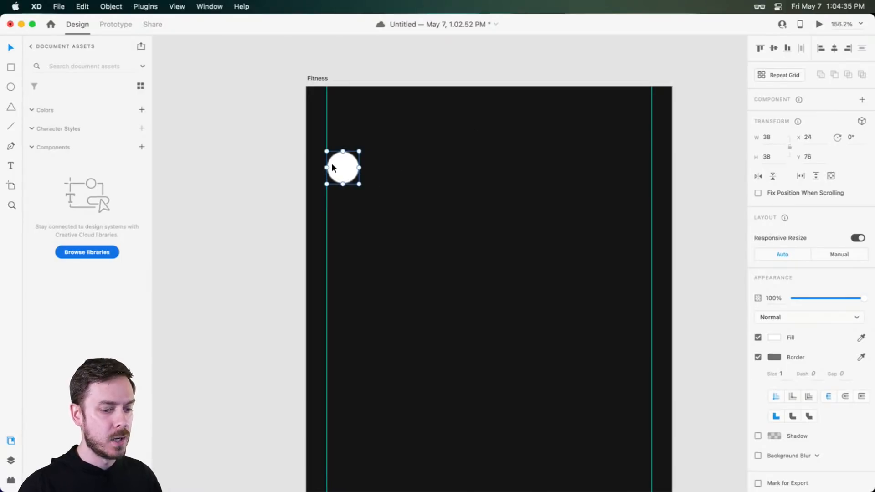
{"action": "key", "text": "super+Return"}
{"action": "key", "text": "Escape"}
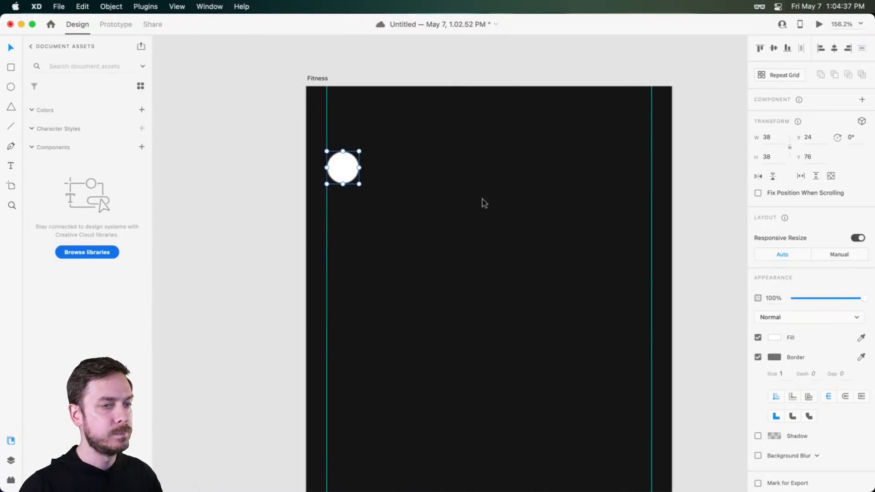
{"action": "left_click", "coordinate": [757, 357]}
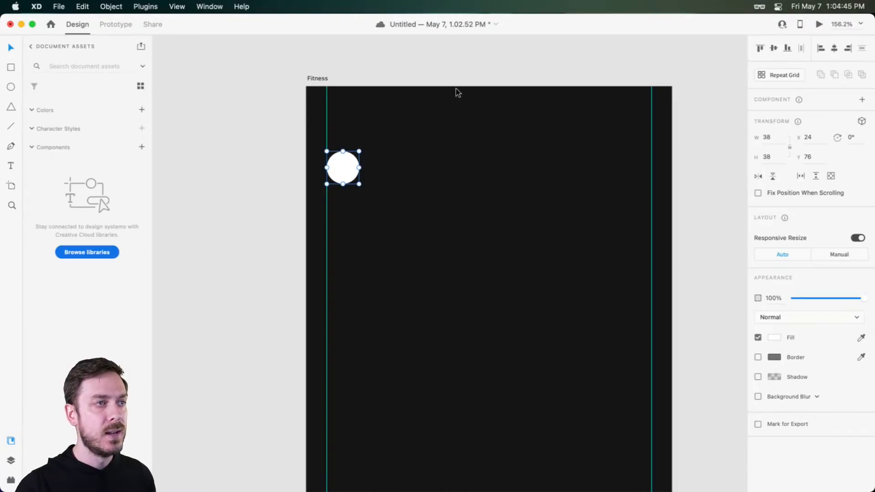
- Add a horizontal guide at Y 45 across the artboard and test moving the circle up over it, undoing that move
{"action": "left_click_drag", "start_coordinate": [455, 85], "coordinate": [467, 126]}
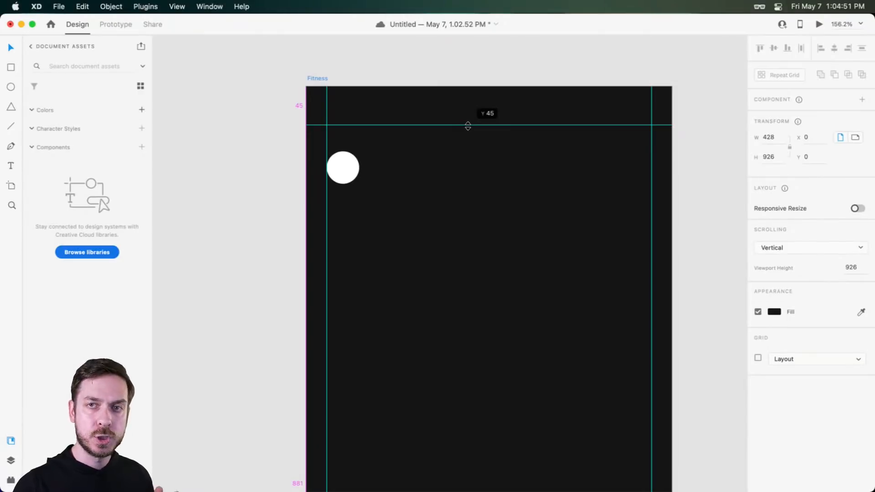
{"action": "left_click_drag", "start_coordinate": [468, 126], "coordinate": [468, 126]}
{"action": "left_click_drag", "start_coordinate": [348, 162], "coordinate": [346, 123]}
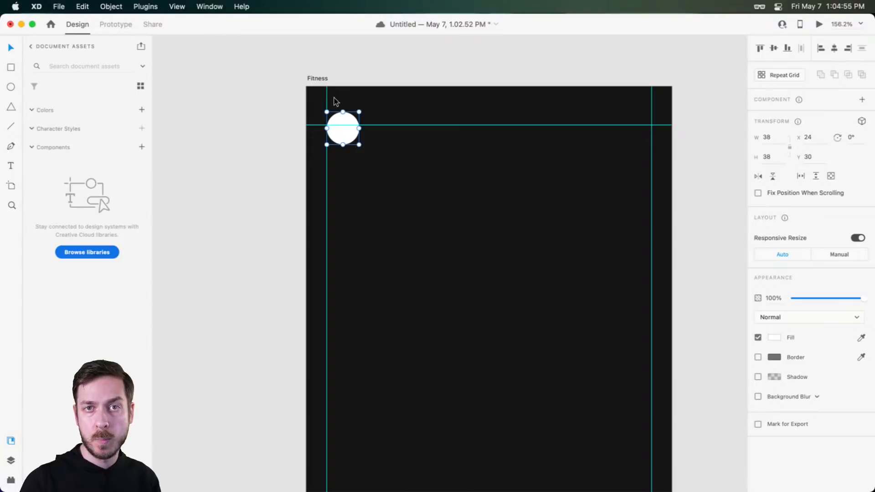
{"action": "key", "text": "super+z"}
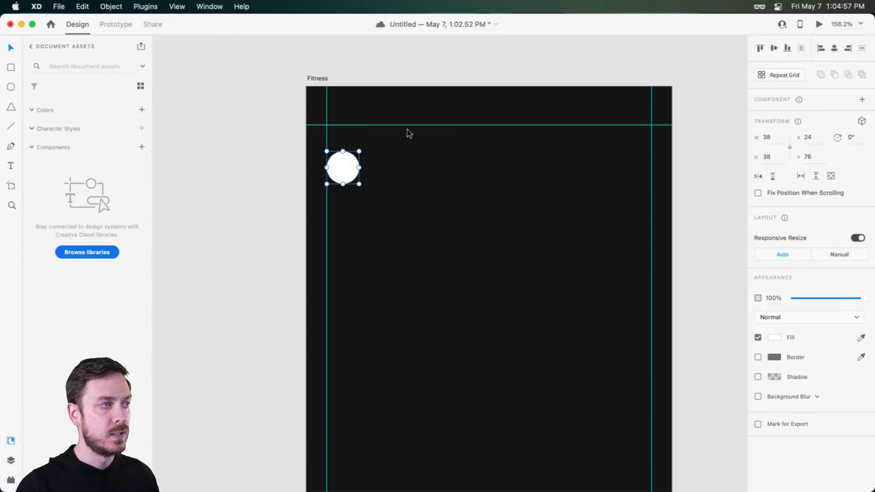
- Preview the Fitness artboard to check the white circle's position, and close the preview
{"action": "key", "text": "super+Return"}
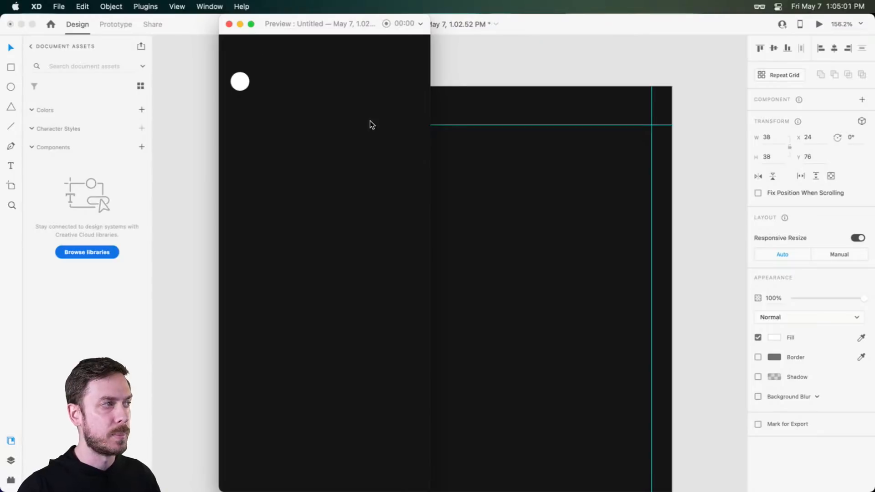
{"action": "key", "text": "super+w"}
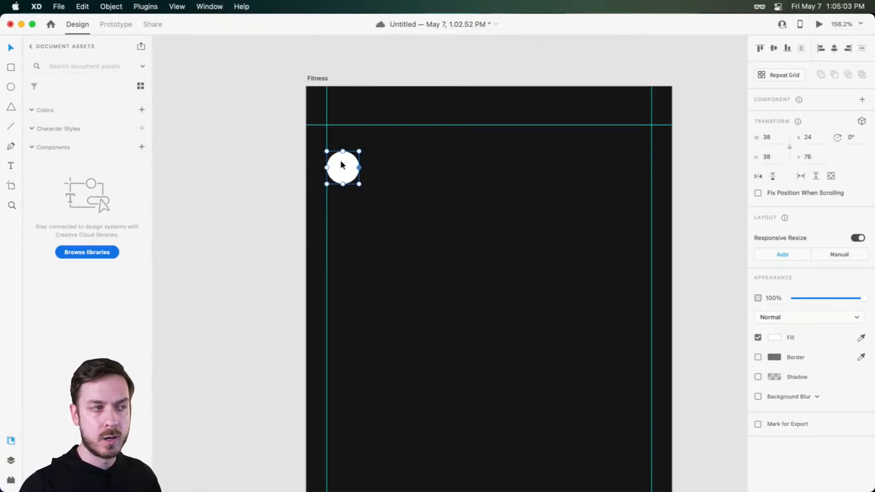
{"action": "scroll", "coordinate": [339, 160], "scroll_direction": "up", "scroll_amount": 2}
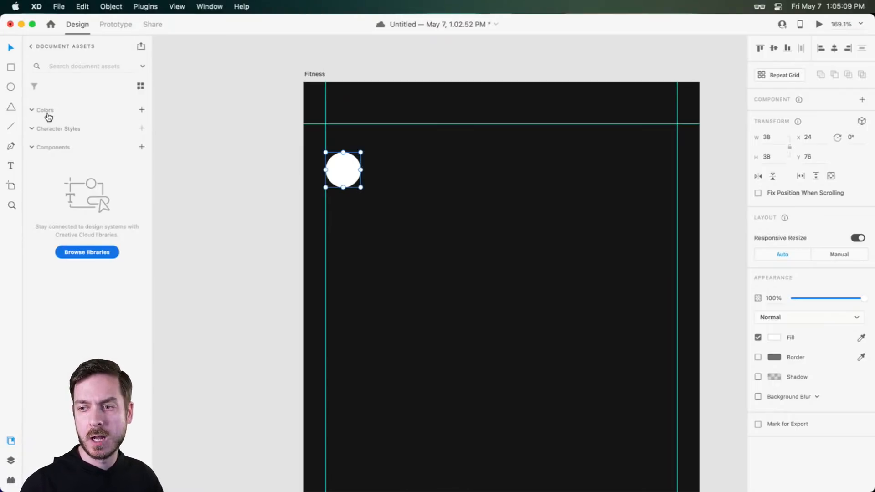
- Fill the white circle with the red-background woman photo AdobeStock_187023242.jpeg from the Fitness folder in Finder, framing her face
{"action": "key", "text": "super+Tab"}
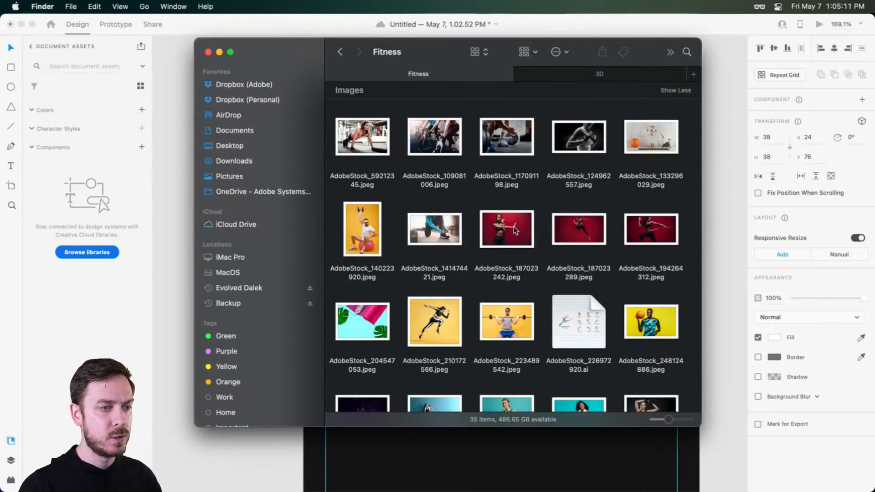
{"action": "left_click_drag", "start_coordinate": [508, 235], "coordinate": [405, 215]}
{"action": "double_click", "coordinate": [346, 165]}
{"action": "left_click_drag", "start_coordinate": [345, 163], "coordinate": [363, 183]}
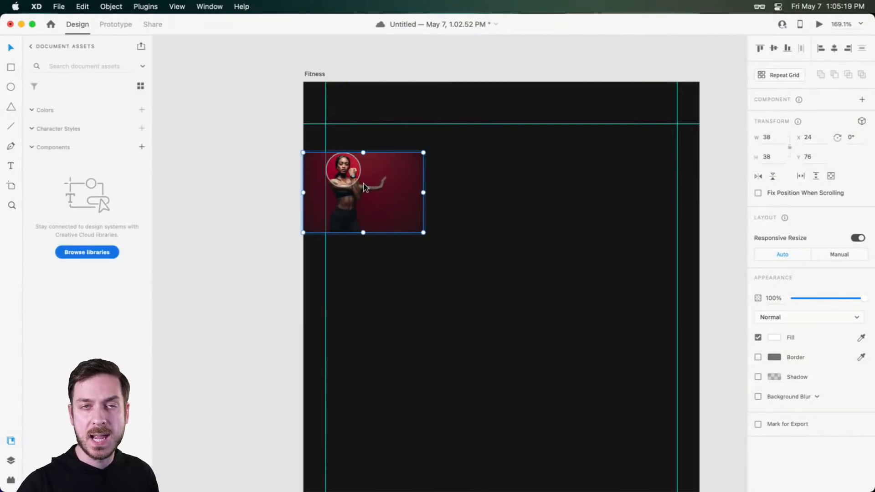
{"action": "left_click", "coordinate": [551, 199]}
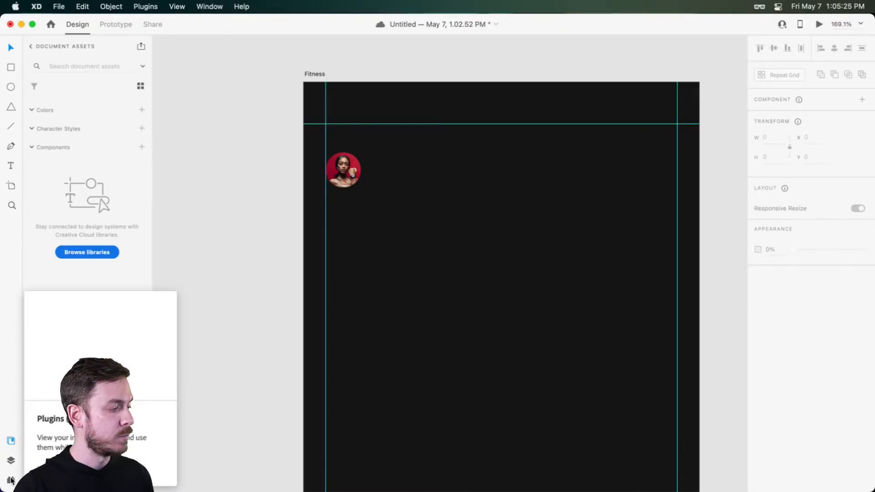
- Try filling the circle with ToyFaces_Black_BG_6 from the Toy Faces library, undo it and return to the library list
{"action": "left_click", "coordinate": [11, 461]}
{"action": "left_click", "coordinate": [12, 440]}
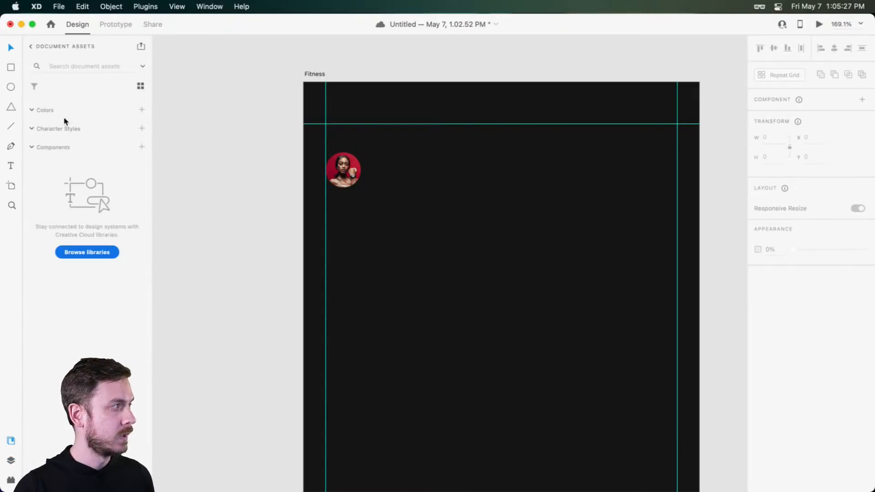
{"action": "left_click", "coordinate": [30, 46]}
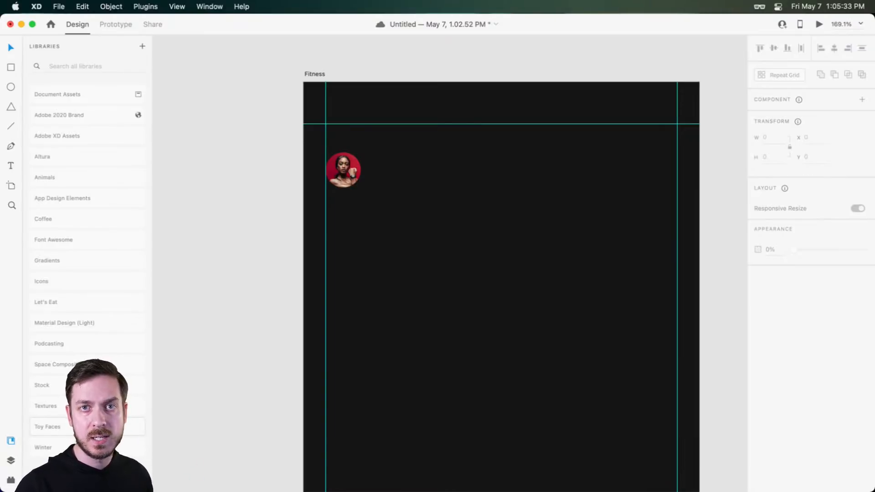
{"action": "left_click", "coordinate": [50, 426]}
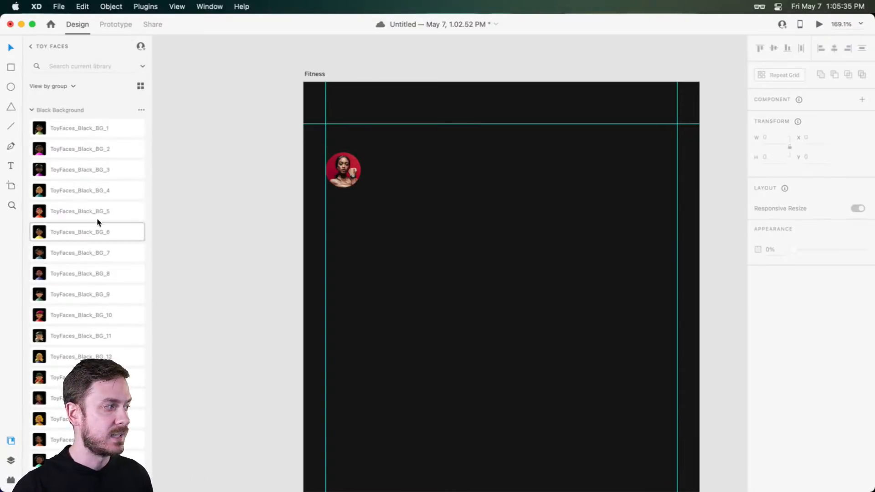
{"action": "left_click_drag", "start_coordinate": [76, 232], "coordinate": [344, 170]}
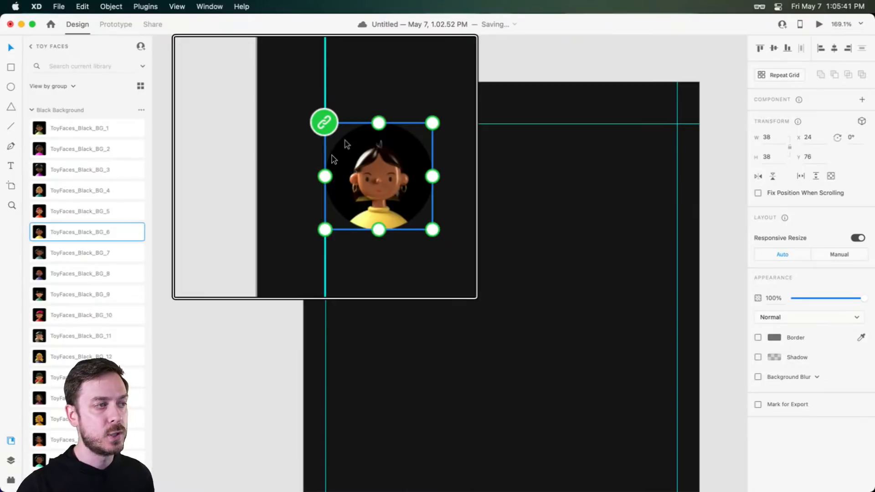
{"action": "right_click", "coordinate": [336, 163]}
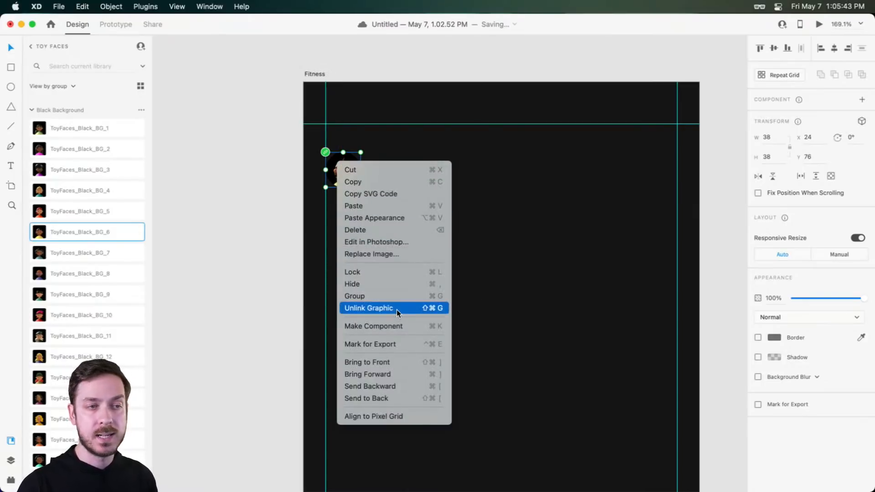
{"action": "left_click", "coordinate": [331, 163]}
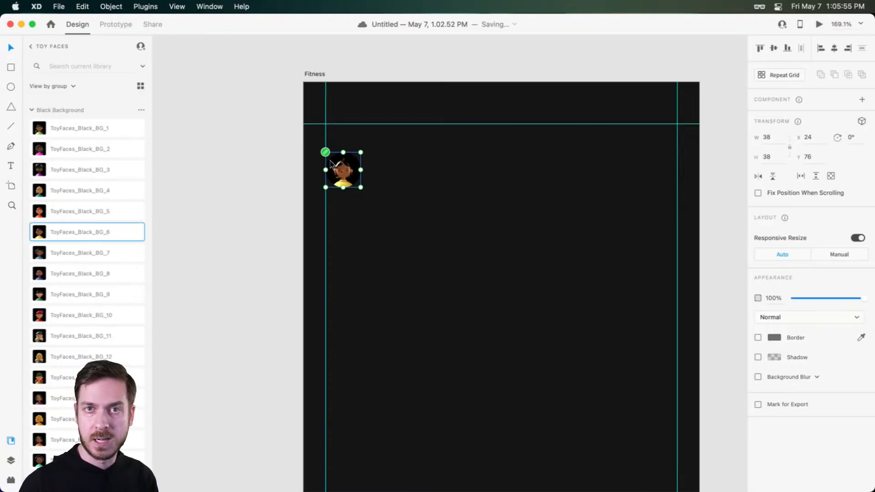
{"action": "key", "text": "super+z"}
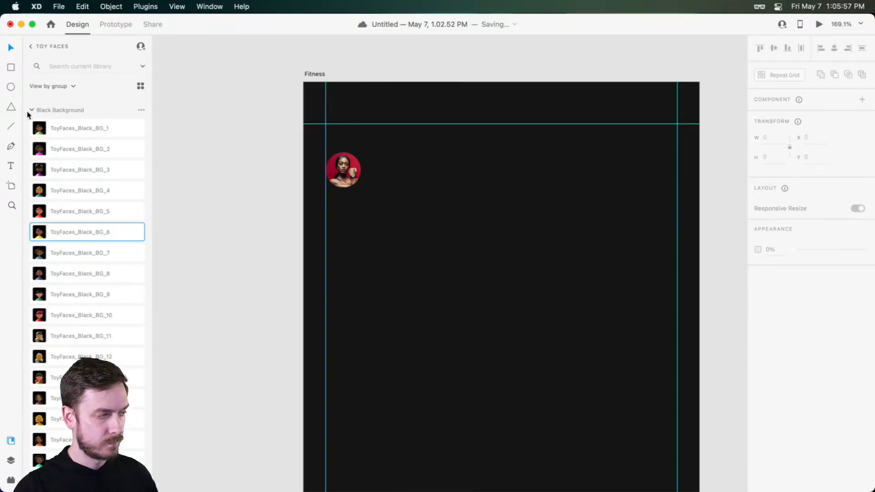
{"action": "left_click", "coordinate": [31, 47]}
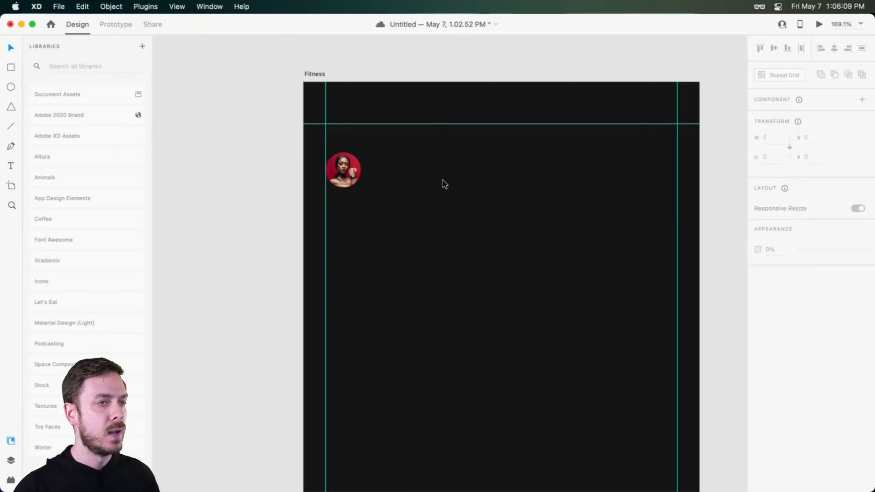
- Search the Icons 4 Design plugin for "bell", insert the Awesome set's bell and place it at about X 251, Y 117
{"action": "scroll", "coordinate": [444, 172], "scroll_direction": "up", "scroll_amount": 2}
{"action": "left_click_drag", "start_coordinate": [443, 176], "coordinate": [397, 175]}
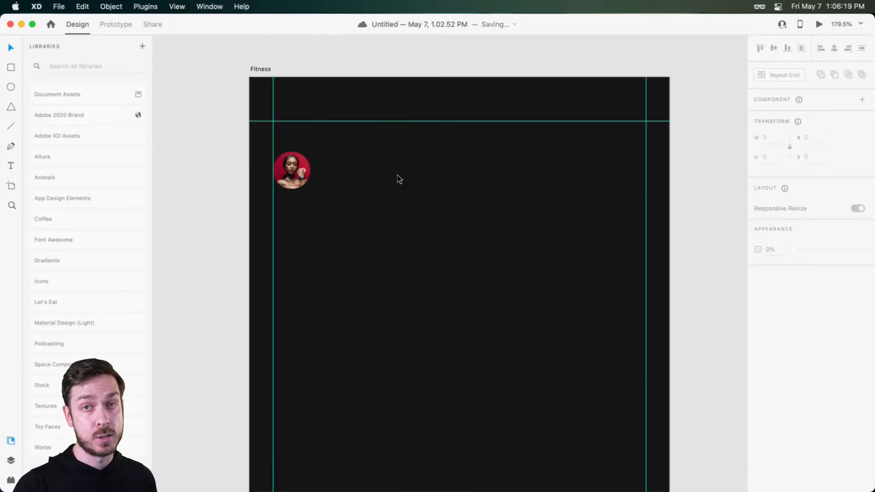
{"action": "scroll", "coordinate": [394, 185], "scroll_direction": "up", "scroll_amount": 1}
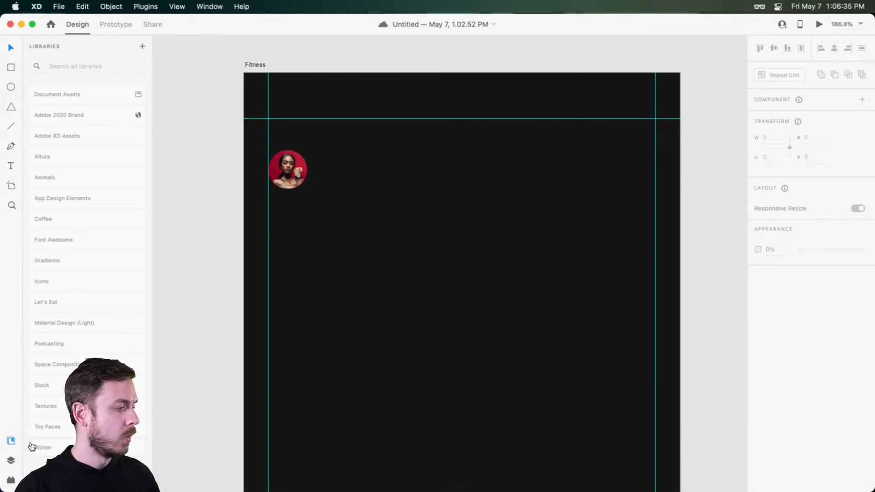
{"action": "left_click", "coordinate": [11, 479]}
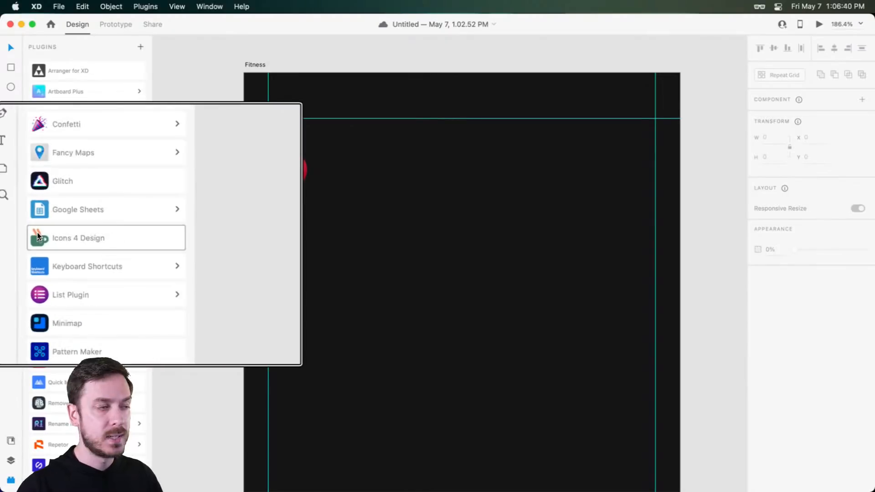
{"action": "left_click", "coordinate": [119, 237]}
{"action": "left_click", "coordinate": [65, 103]}
{"action": "type", "text": "bell"}
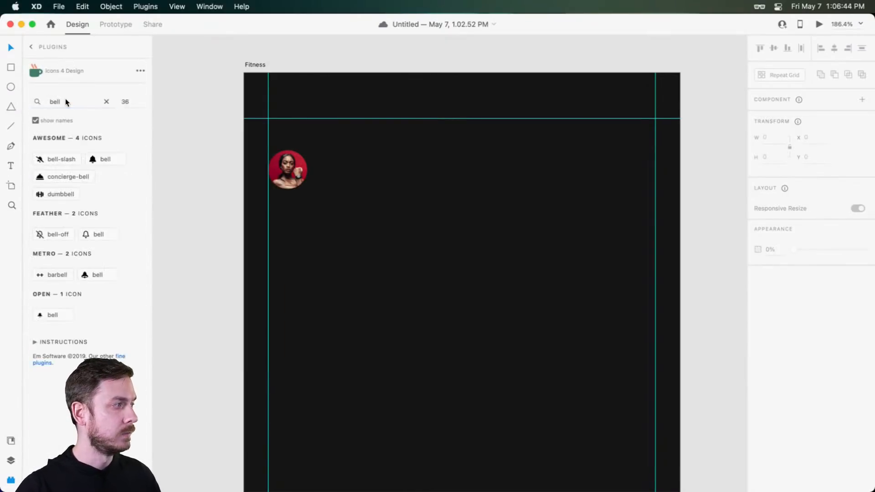
{"action": "left_click", "coordinate": [108, 157]}
{"action": "left_click_drag", "start_coordinate": [264, 91], "coordinate": [520, 211]}
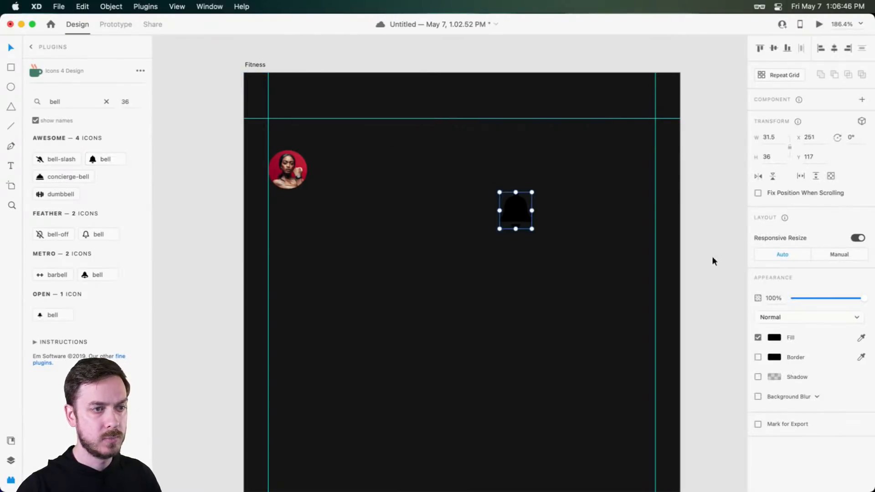
- Change the bell icon's fill to white
{"action": "left_click", "coordinate": [776, 338]}
{"action": "left_click_drag", "start_coordinate": [691, 335], "coordinate": [624, 204]}
{"action": "left_click", "coordinate": [833, 242]}
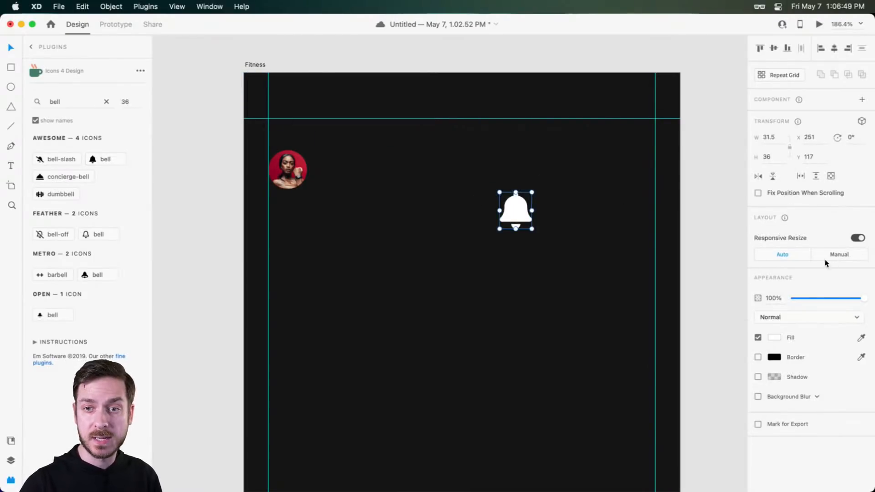
- Shrink the bell to about 15.6 × 17.8, place it against the right margin guide level with the avatar, and preview it
{"action": "key", "text": "alt"}
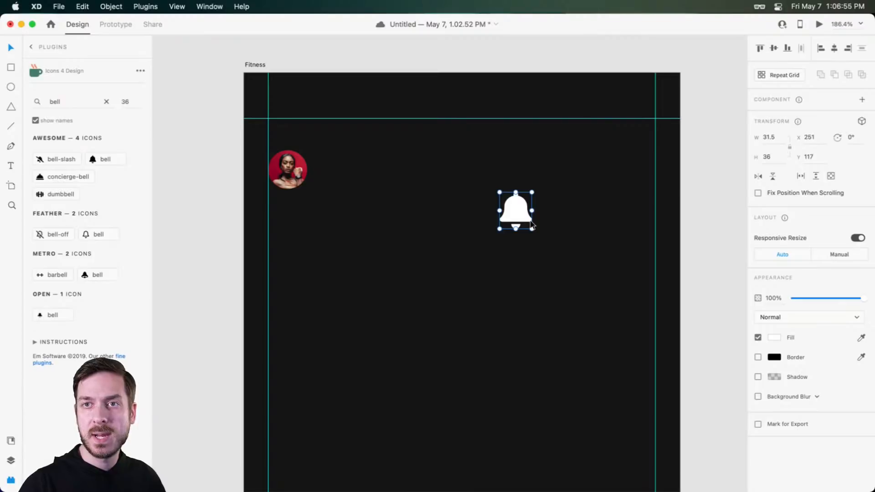
{"action": "key", "text": "alt"}
{"action": "left_click_drag", "start_coordinate": [531, 228], "coordinate": [644, 171]}
{"action": "key", "text": "super+Return"}
{"action": "key", "text": "super+w"}
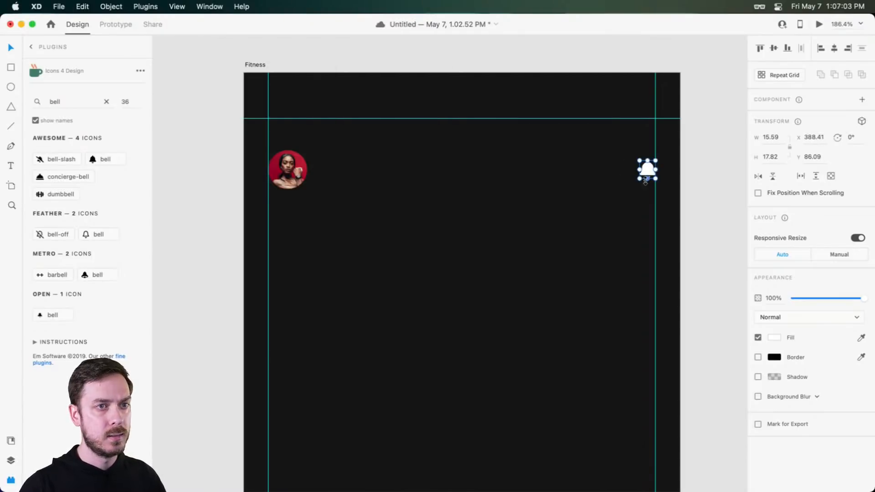
- Enlarge the bell to about 22.3 × 25.5, keeping its right edge on the guide, and check its size in the preview
{"action": "left_click_drag", "start_coordinate": [639, 180], "coordinate": [634, 186]}
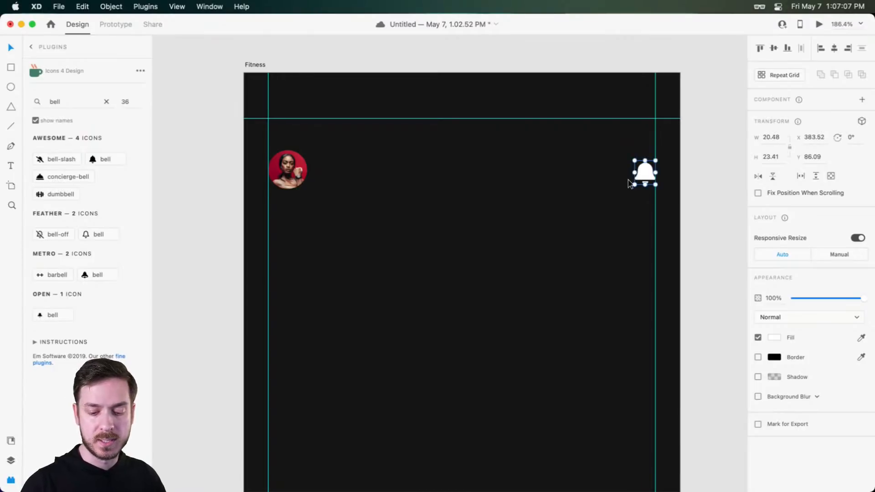
{"action": "key", "text": "super+Return"}
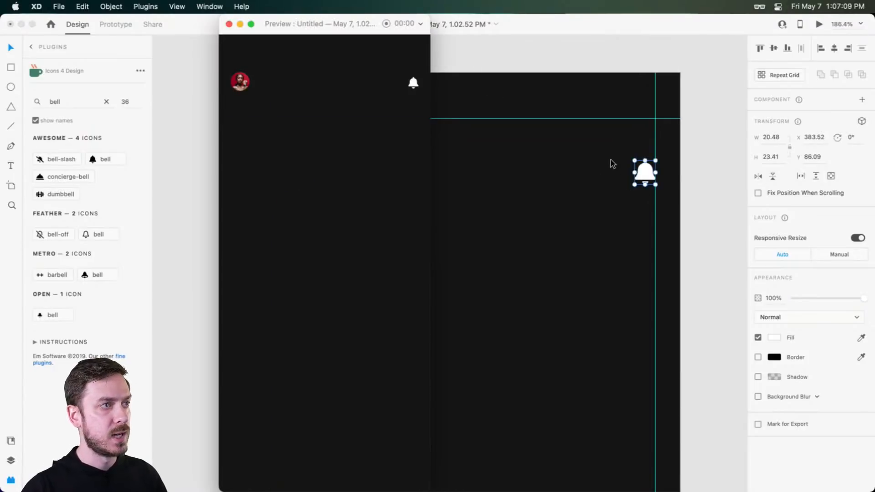
{"action": "key", "text": "super+w"}
{"action": "left_click_drag", "start_coordinate": [634, 185], "coordinate": [639, 167]}
- Draw a borderless 11 × 11 circle over the bell's upper-right edge at about X 398, Y 81
{"action": "scroll", "coordinate": [673, 154], "scroll_direction": "up", "scroll_amount": 5}
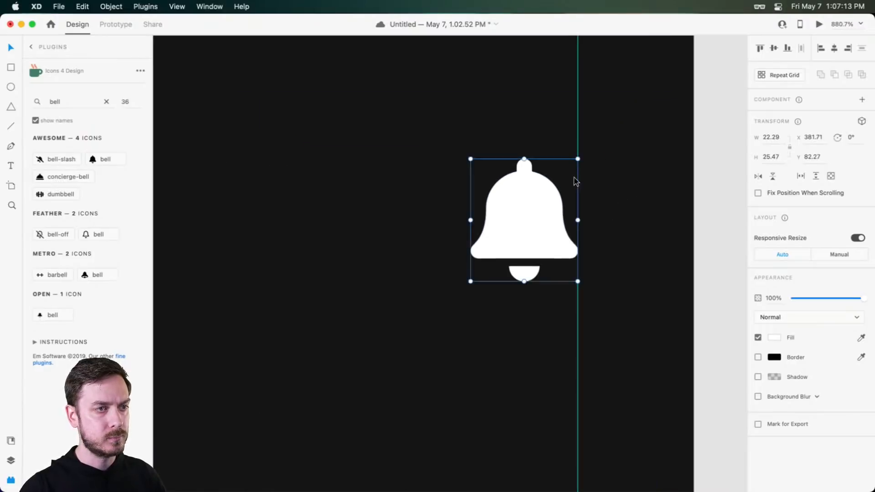
{"action": "scroll", "coordinate": [573, 177], "scroll_direction": "right", "scroll_amount": 3}
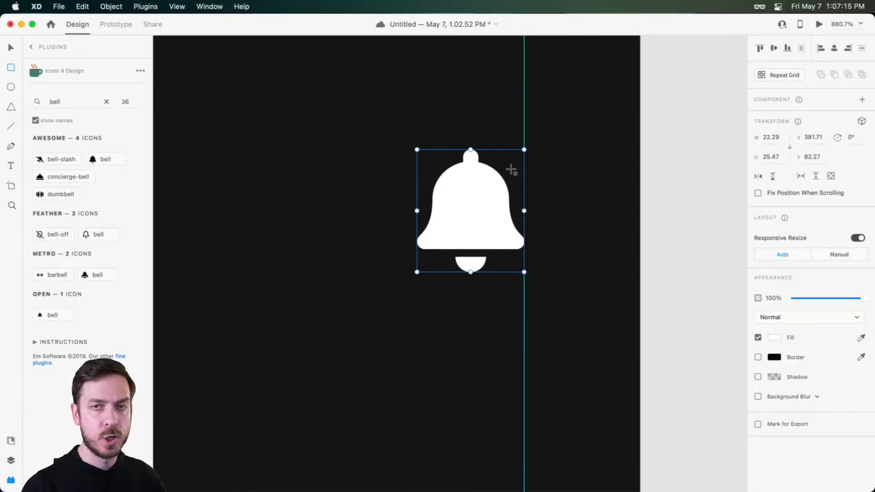
{"action": "left_click_drag", "start_coordinate": [512, 169], "coordinate": [564, 201]}
{"action": "left_click", "coordinate": [757, 357]}
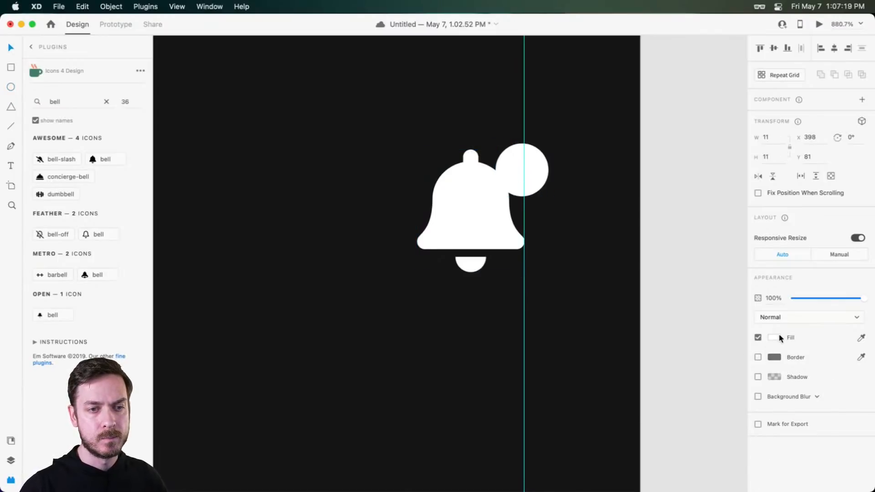
- Fill the small badge circle with pink #E61264 and move it onto the bell at X 395, Y 84
{"action": "left_click", "coordinate": [774, 337]}
{"action": "left_click_drag", "start_coordinate": [738, 293], "coordinate": [738, 288]}
{"action": "left_click", "coordinate": [721, 291]}
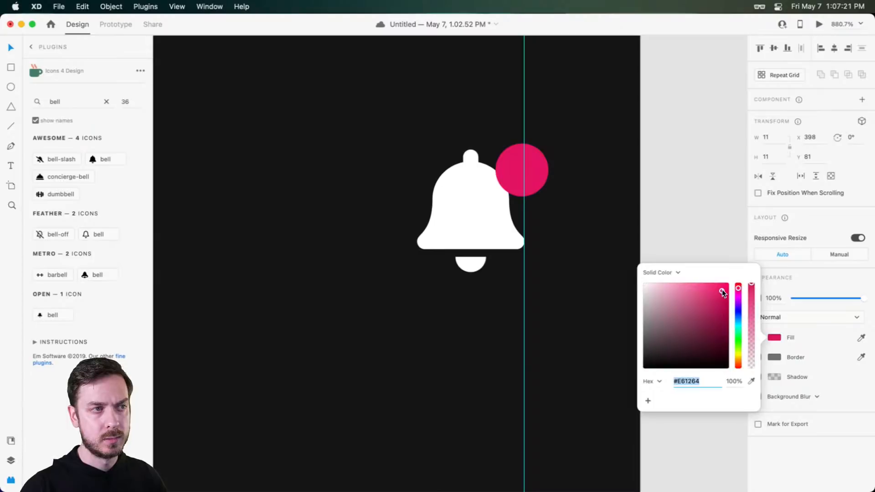
{"action": "left_click", "coordinate": [598, 187]}
{"action": "left_click_drag", "start_coordinate": [535, 168], "coordinate": [523, 173]}
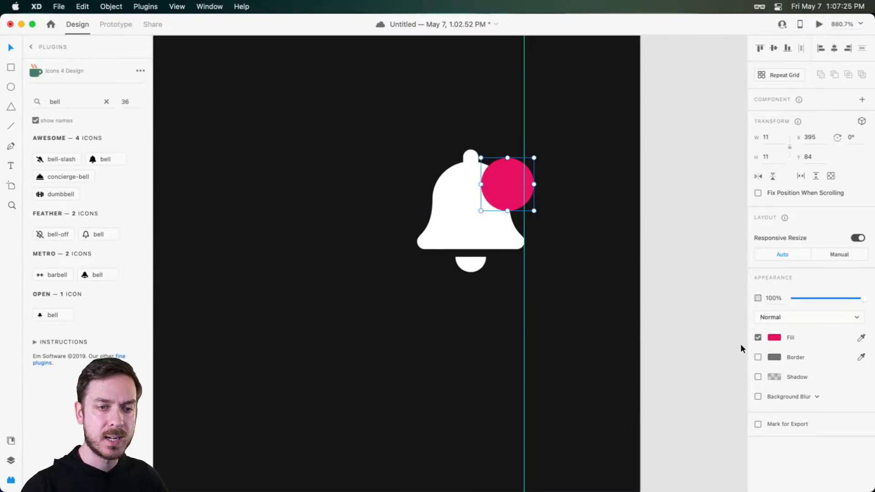
- Give the pink badge a size 1 border sampled from the dark artboard background, and check it in the preview
{"action": "left_click", "coordinate": [756, 357]}
{"action": "left_click", "coordinate": [861, 356]}
{"action": "left_click", "coordinate": [568, 182]}
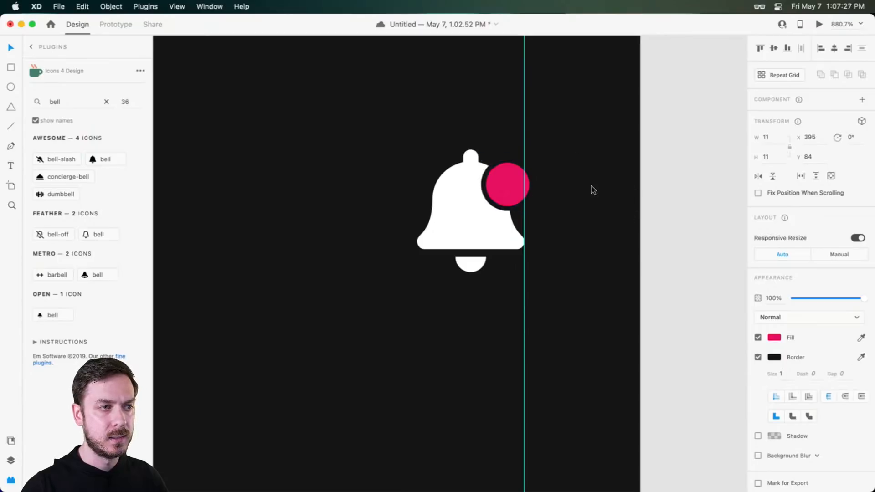
{"action": "key", "text": "super+Return"}
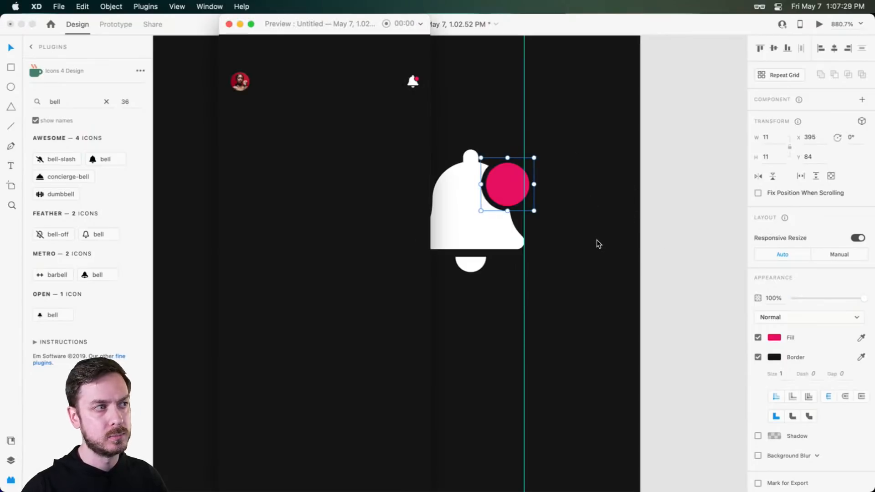
{"action": "left_click", "coordinate": [780, 365]}
{"action": "left_click", "coordinate": [719, 331]}
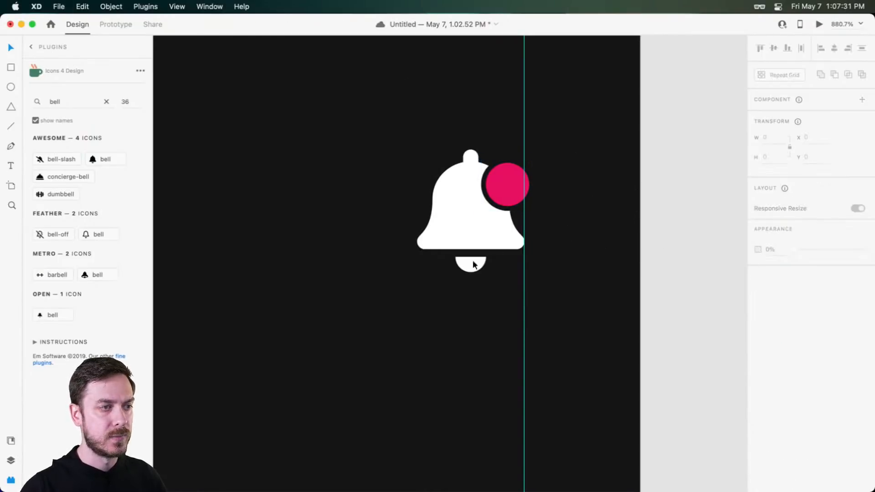
- Group the bell with its pink badge and show the Fitness artboard's layers
{"action": "scroll", "coordinate": [397, 294], "scroll_direction": "down", "scroll_amount": 10}
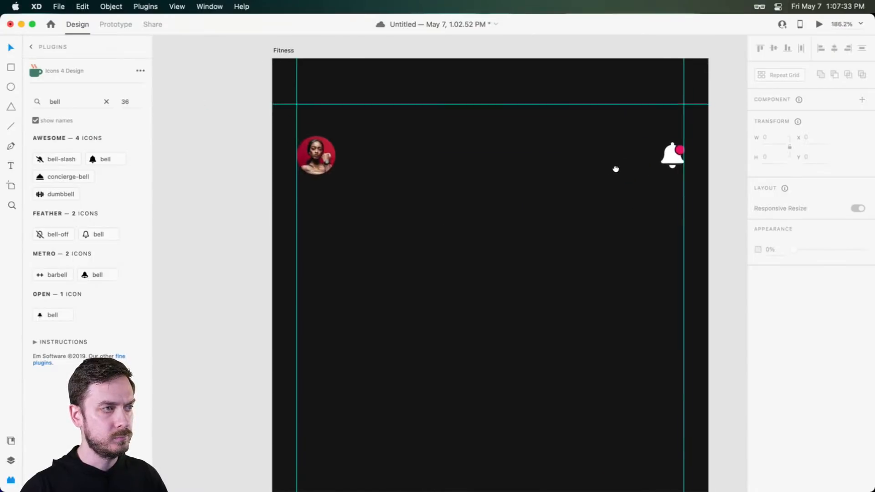
{"action": "scroll", "coordinate": [555, 206], "scroll_direction": "down", "scroll_amount": 3}
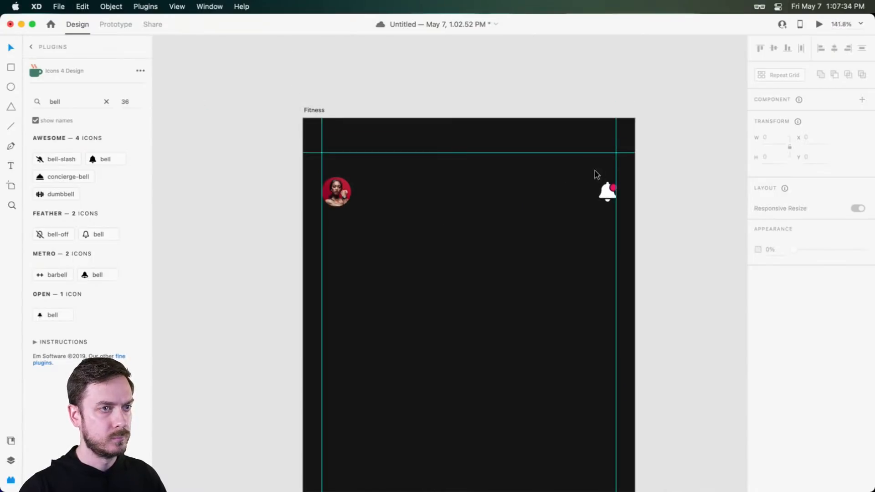
{"action": "key", "text": "super+y"}
{"action": "left_click", "coordinate": [606, 190]}
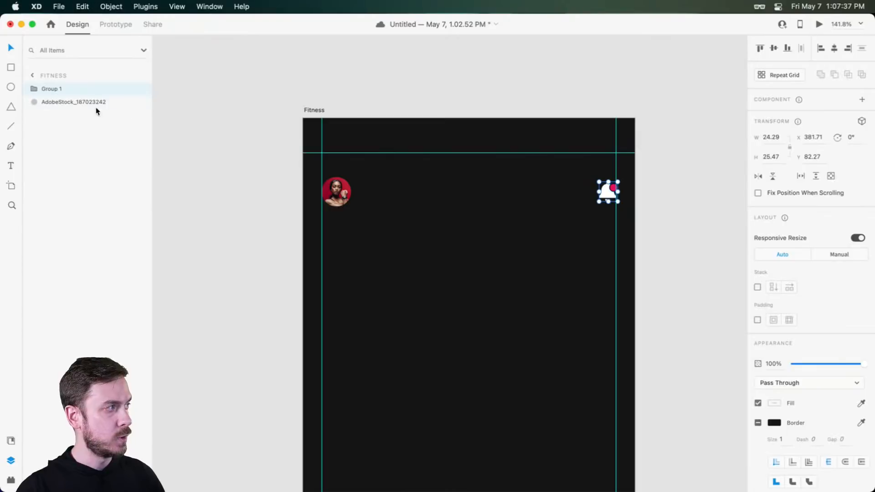
- Rename the bell group as Notifications and turn it into a component
{"action": "double_click", "coordinate": [54, 89]}
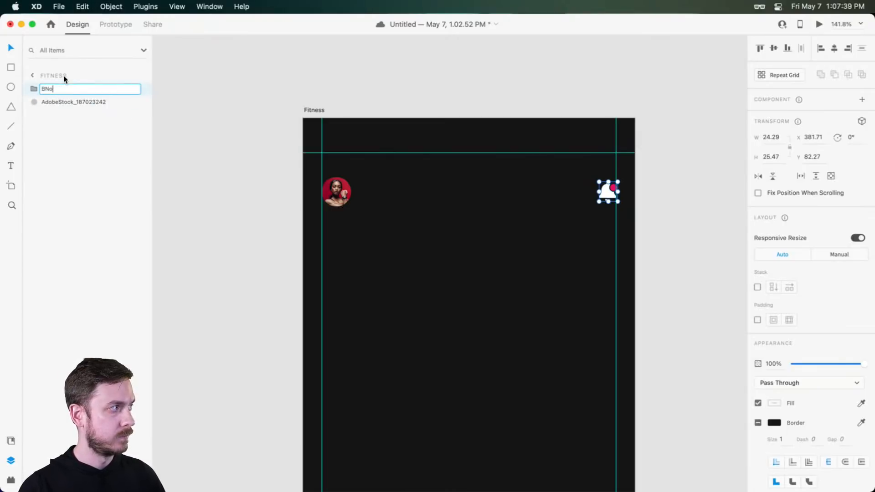
{"action": "type", "text": "Notifications"}
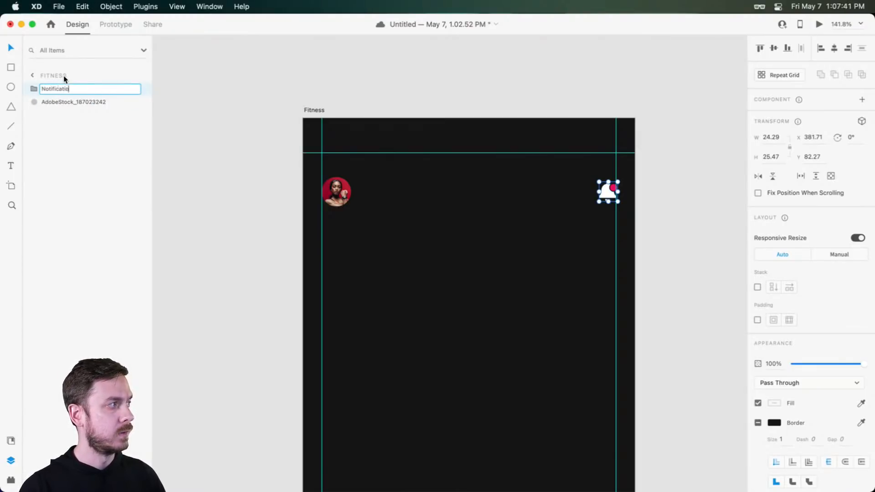
{"action": "key", "text": "Return"}
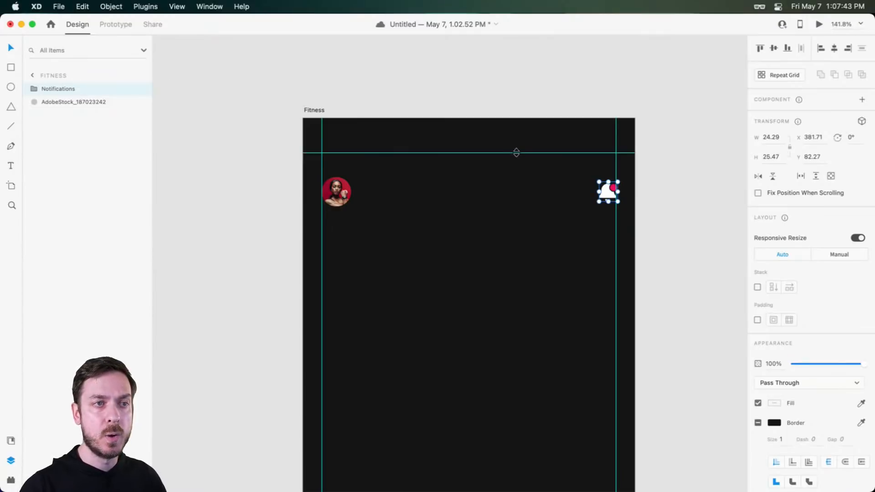
{"action": "left_click", "coordinate": [861, 99]}
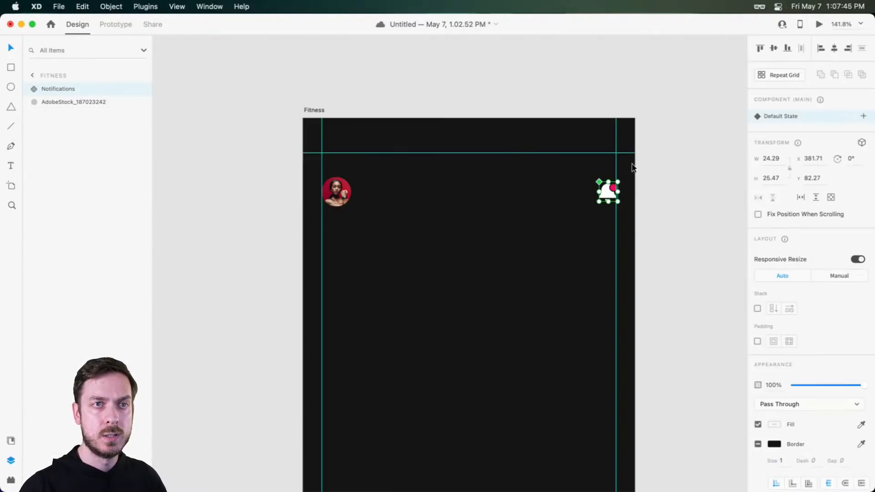
{"action": "left_click_drag", "start_coordinate": [603, 189], "coordinate": [608, 195]}
- Group the avatar photo with the Notifications component and name the group Top
{"action": "left_click", "coordinate": [350, 196]}
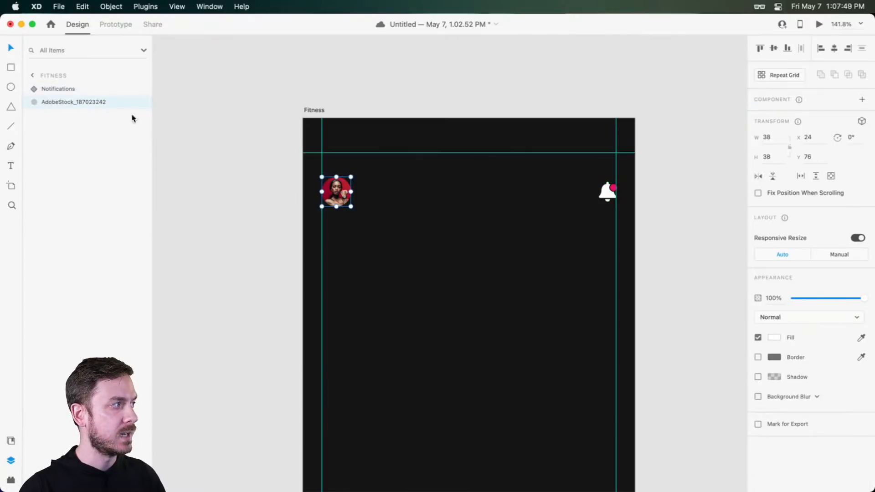
{"action": "left_click", "coordinate": [75, 88], "text": "shift"}
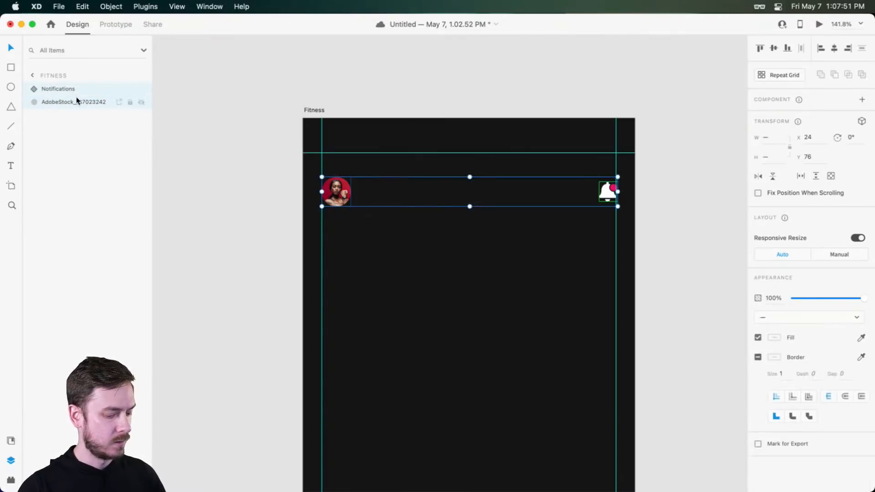
{"action": "key", "text": "super+g"}
{"action": "double_click", "coordinate": [51, 89]}
{"action": "type", "text": "Top"}
{"action": "key", "text": "Return"}
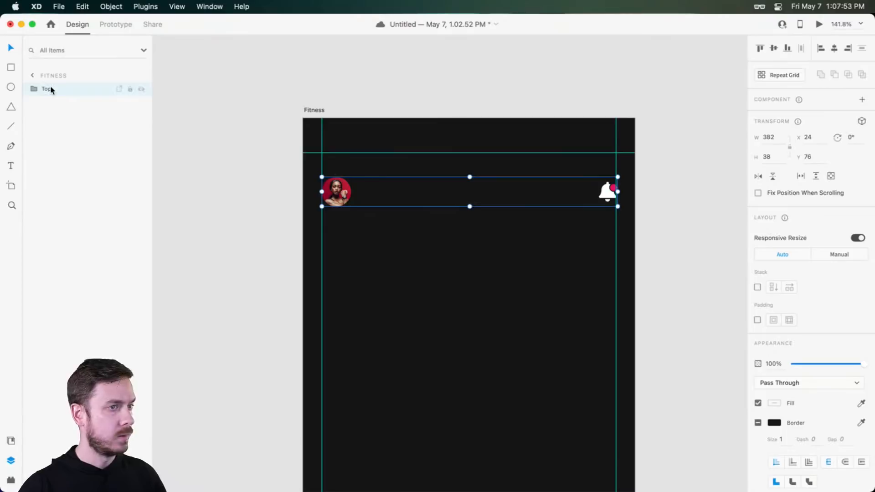
- Switch to Safari and review the Fitness Lessons reference shot on Dribbble, then close it
{"action": "left_click", "coordinate": [485, 302]}
{"action": "left_click_drag", "start_coordinate": [483, 306], "coordinate": [465, 211]}
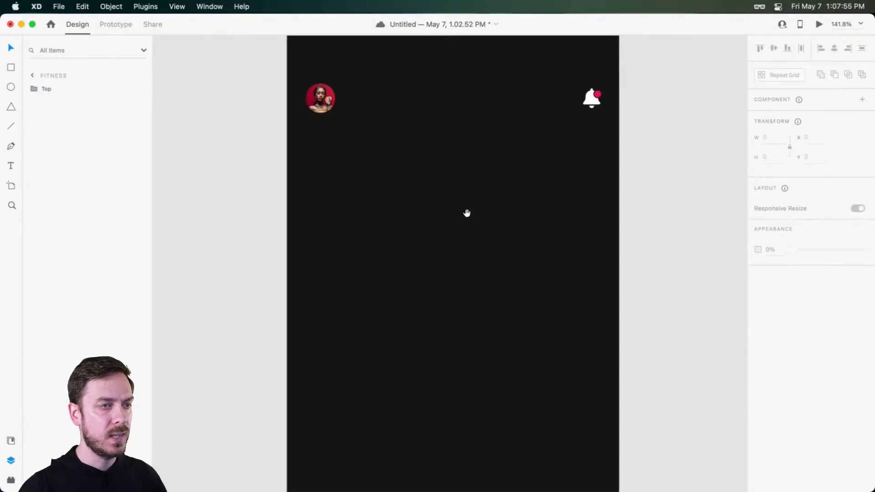
{"action": "scroll", "coordinate": [465, 215], "scroll_direction": "down", "scroll_amount": 3}
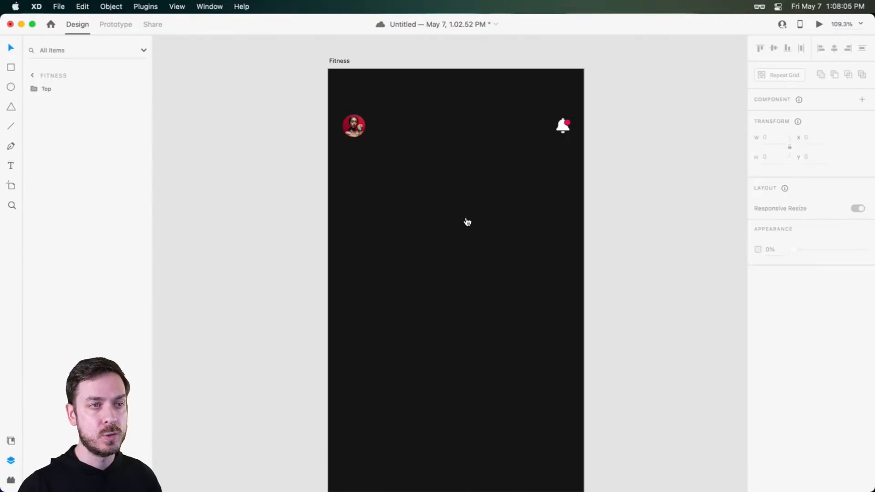
{"action": "key", "text": "super+Tab"}
{"action": "left_click", "coordinate": [801, 182]}
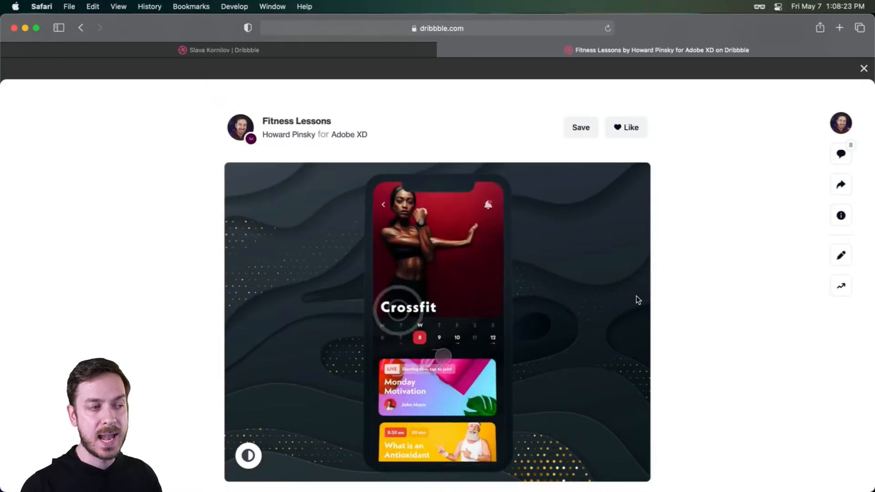
{"action": "key", "text": "Escape"}
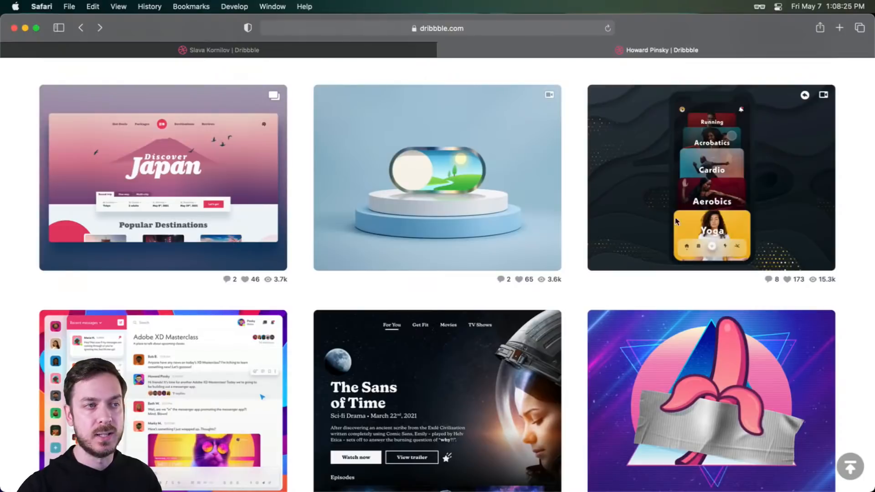
- Back in Adobe XD, draw a full-width rectangle of about 428 × 297 at X 0, Y 517 on the Fitness artboard's lower half
{"action": "key", "text": "super+Tab"}
{"action": "left_click_drag", "start_coordinate": [488, 200], "coordinate": [480, 115]}
{"action": "scroll", "coordinate": [500, 233], "scroll_direction": "down", "scroll_amount": 3}
{"action": "scroll", "coordinate": [491, 287], "scroll_direction": "down", "scroll_amount": 1}
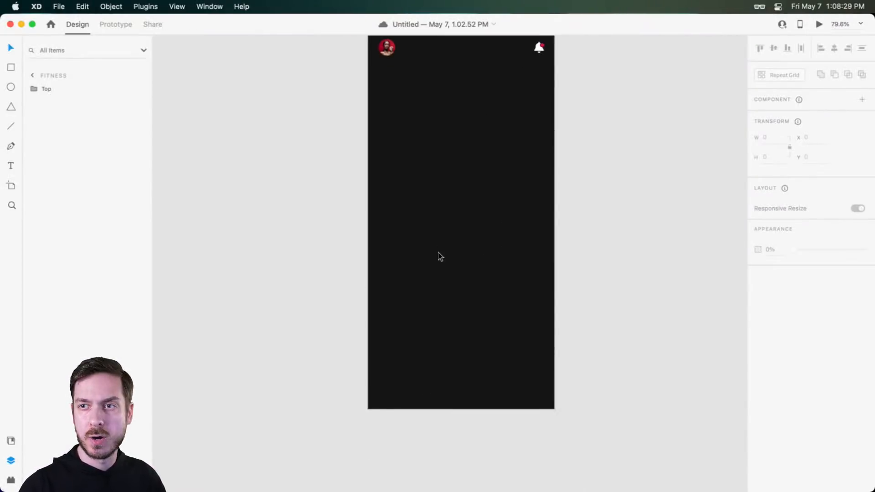
{"action": "key", "text": "r"}
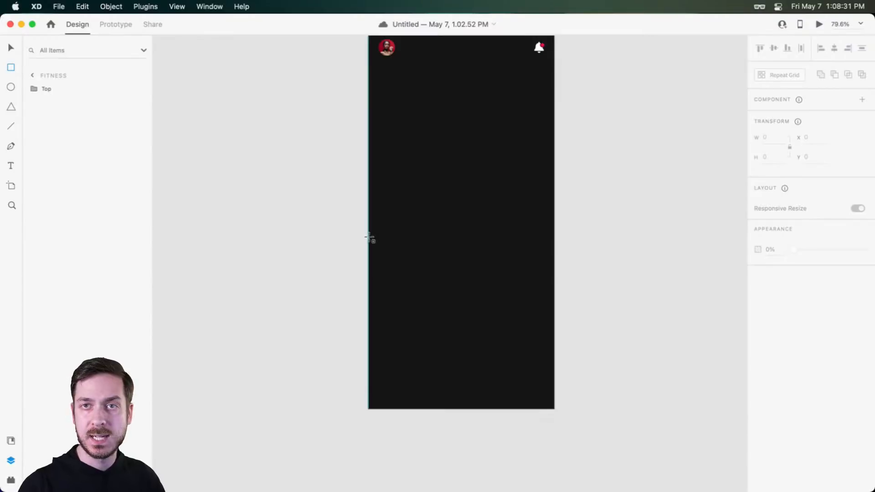
{"action": "left_click_drag", "start_coordinate": [368, 233], "coordinate": [556, 361]}
{"action": "scroll", "coordinate": [479, 295], "scroll_direction": "up", "scroll_amount": 5}
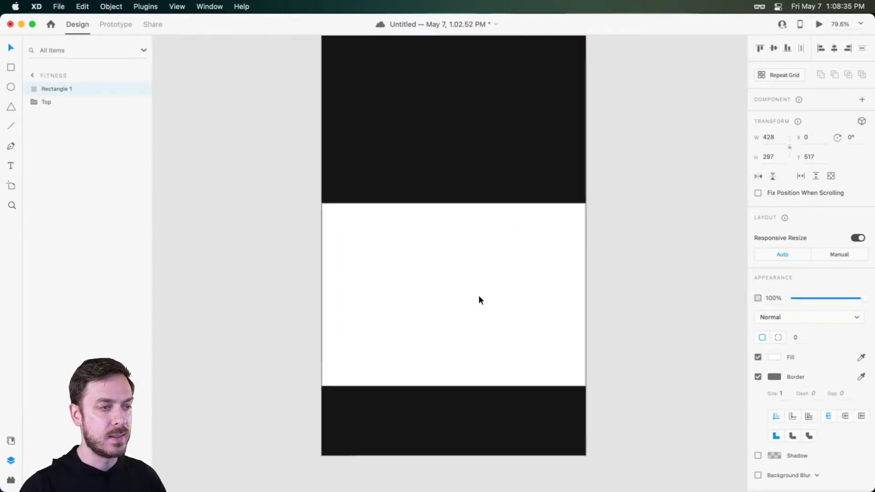
- Round the white rectangle's corners to a radius of 24 and remove its border
{"action": "left_click_drag", "start_coordinate": [475, 296], "coordinate": [483, 249]}
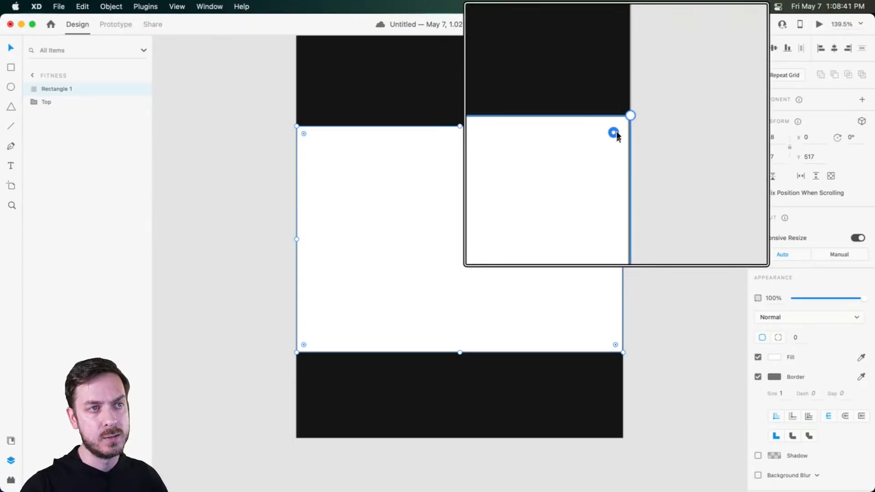
{"action": "left_click_drag", "start_coordinate": [615, 131], "coordinate": [606, 142]}
{"action": "left_click", "coordinate": [795, 338]}
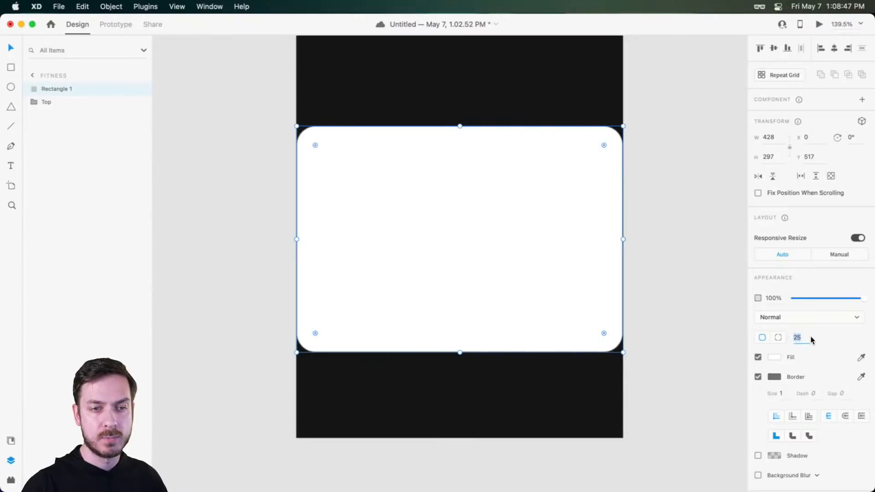
{"action": "key", "text": "Return"}
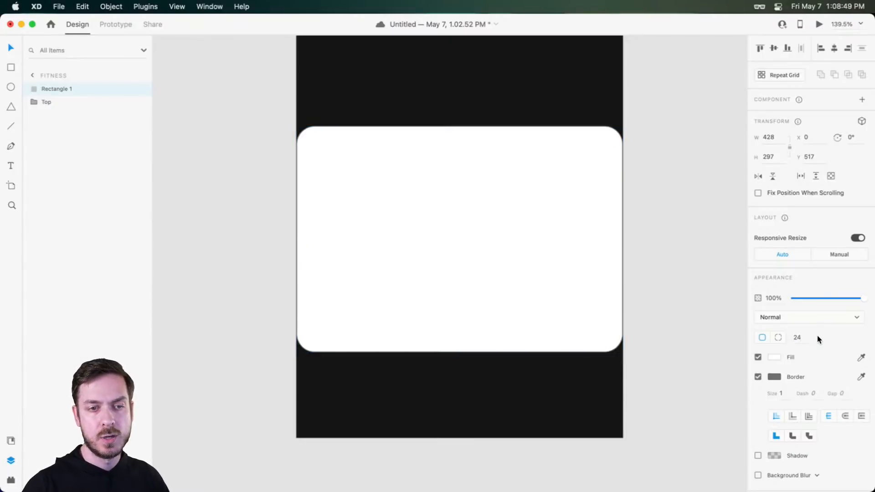
{"action": "left_click", "coordinate": [758, 377]}
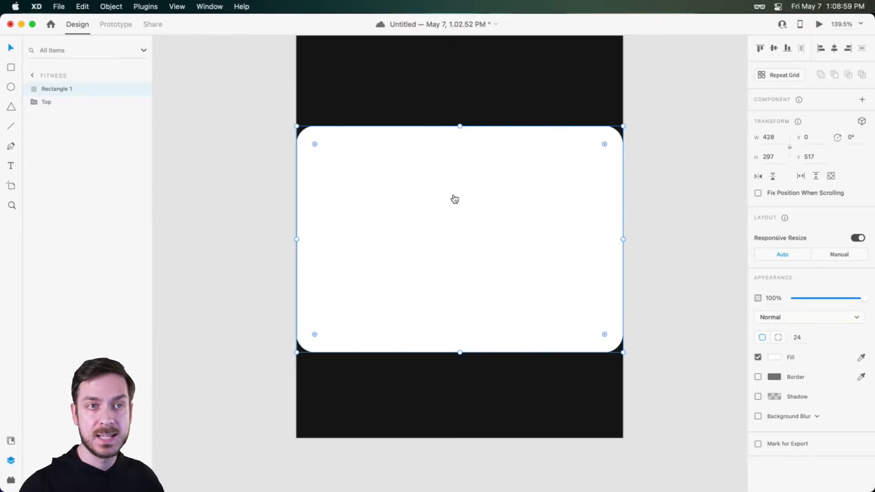
- Fill the rounded rectangle with the photo yoga_296665730.jpeg from the Fitness folder in Finder
{"action": "key", "text": "super+Tab"}
{"action": "scroll", "coordinate": [445, 225], "scroll_direction": "down", "scroll_amount": 5}
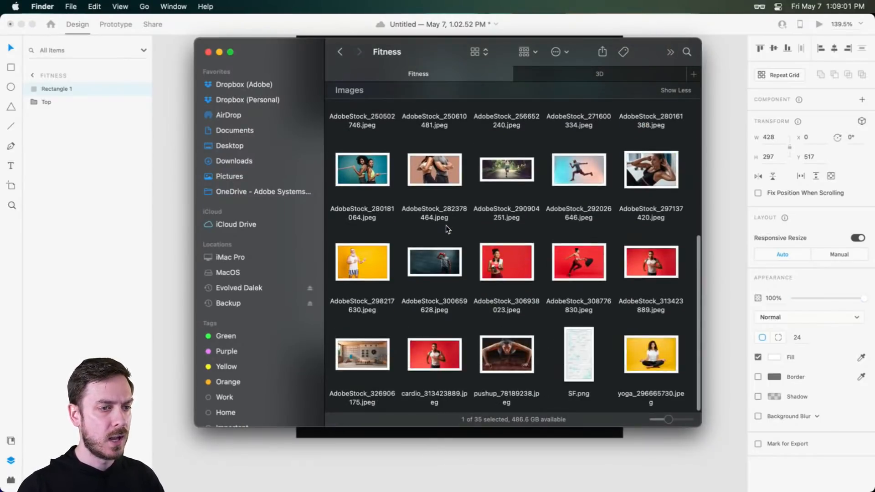
{"action": "left_click_drag", "start_coordinate": [652, 354], "coordinate": [486, 217]}
{"action": "key", "text": "super+Tab"}
{"action": "key", "text": "super+Tab"}
{"action": "left_click", "coordinate": [716, 236]}
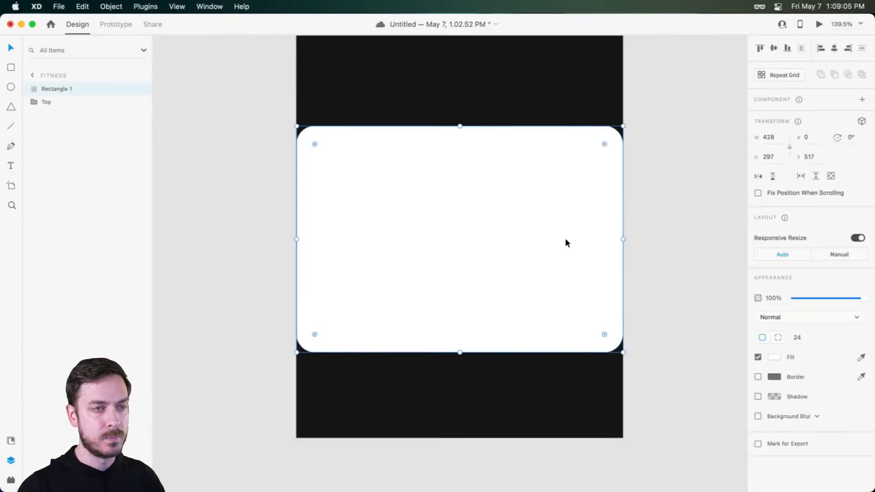
{"action": "key", "text": "super+Tab"}
{"action": "left_click_drag", "start_coordinate": [644, 345], "coordinate": [644, 345]}
{"action": "key", "text": "super+Tab"}
{"action": "left_click_drag", "start_coordinate": [644, 345], "coordinate": [456, 196]}
- Enlarge and reposition the yoga photo inside its card so the woman's head and upper body fill the frame
{"action": "double_click", "coordinate": [514, 216]}
{"action": "scroll", "coordinate": [514, 216], "scroll_direction": "down", "scroll_amount": 5}
{"action": "left_click_drag", "start_coordinate": [580, 295], "coordinate": [644, 346]}
{"action": "left_click_drag", "start_coordinate": [546, 204], "coordinate": [535, 230]}
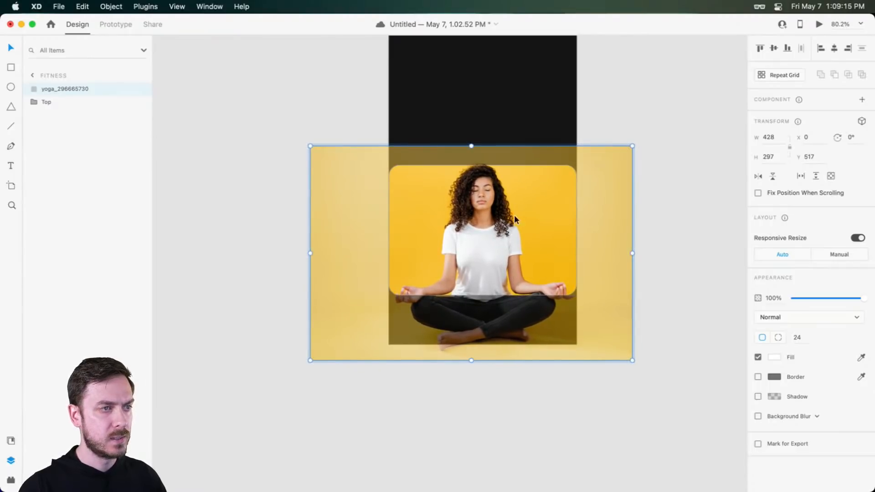
{"action": "left_click", "coordinate": [542, 120]}
- Add the text "Yoga" over the woman on the card and enlarge it to size 63 at about X 144, Y 601
{"action": "scroll", "coordinate": [501, 190], "scroll_direction": "up", "scroll_amount": 5}
{"action": "scroll", "coordinate": [495, 195], "scroll_direction": "down", "scroll_amount": 1}
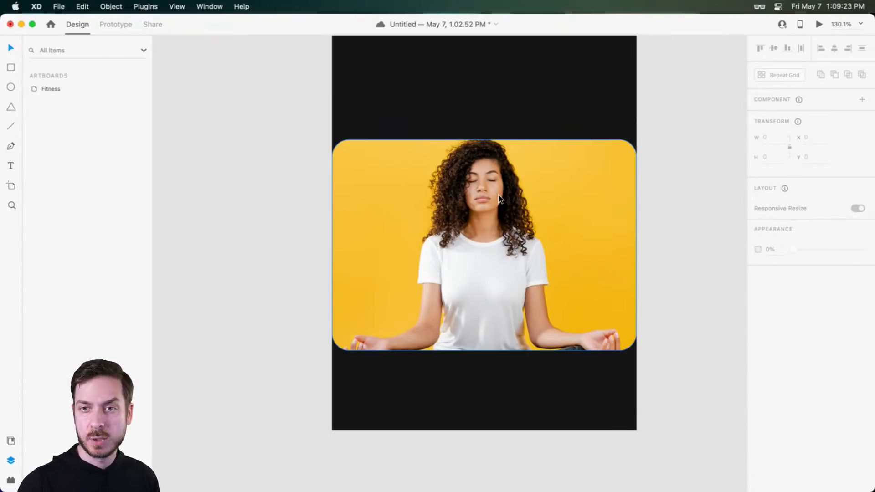
{"action": "key", "text": "t"}
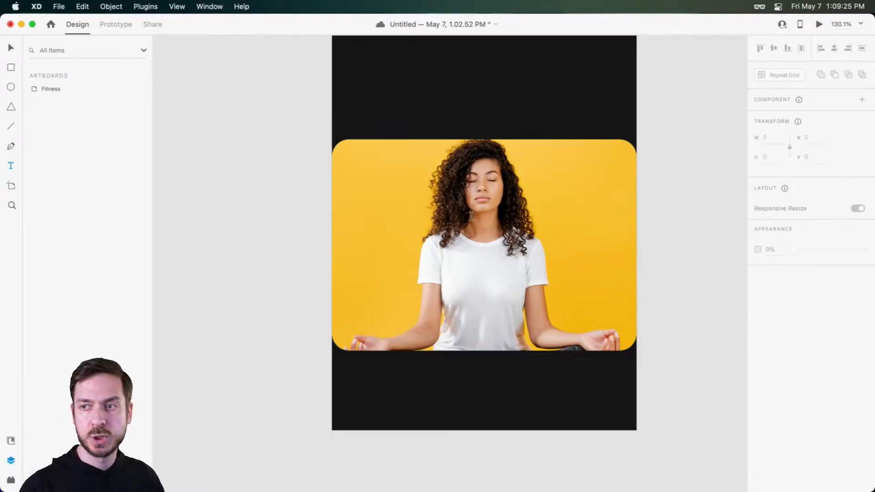
{"action": "left_click", "coordinate": [471, 216]}
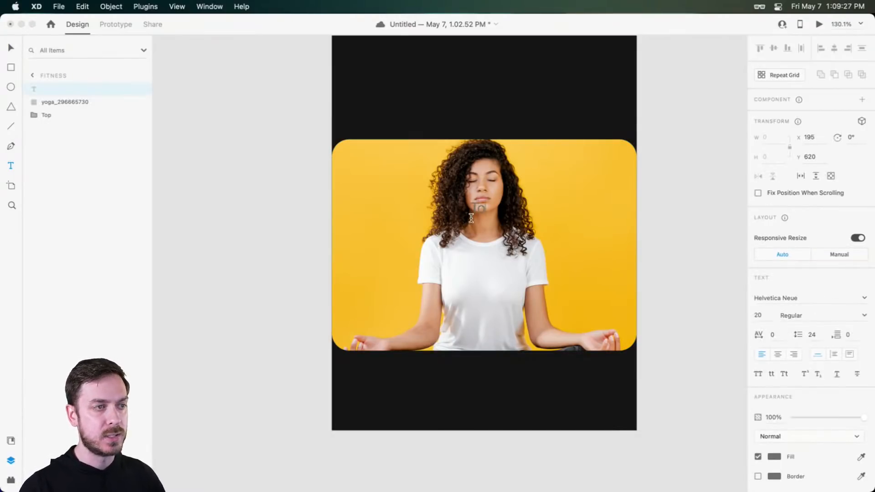
{"action": "type", "text": "Yoga"}
{"action": "key", "text": "Escape"}
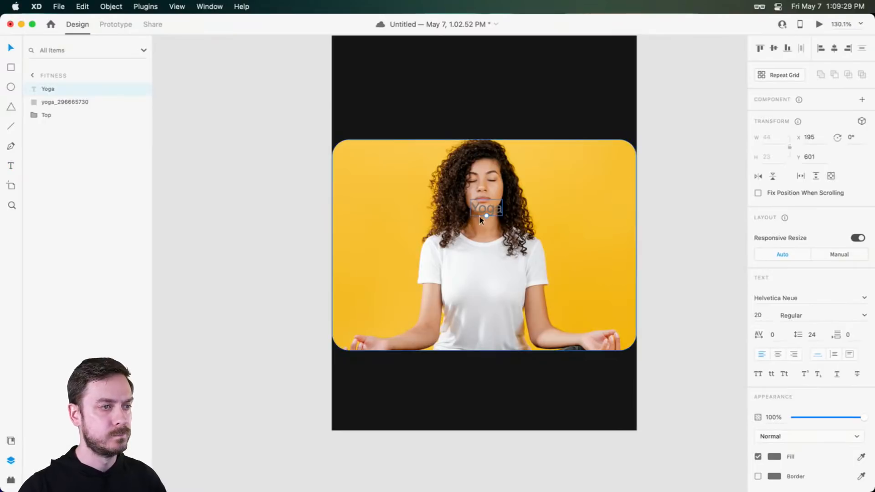
{"action": "left_click_drag", "start_coordinate": [484, 215], "coordinate": [488, 254]}
{"action": "left_click_drag", "start_coordinate": [508, 225], "coordinate": [506, 225]}
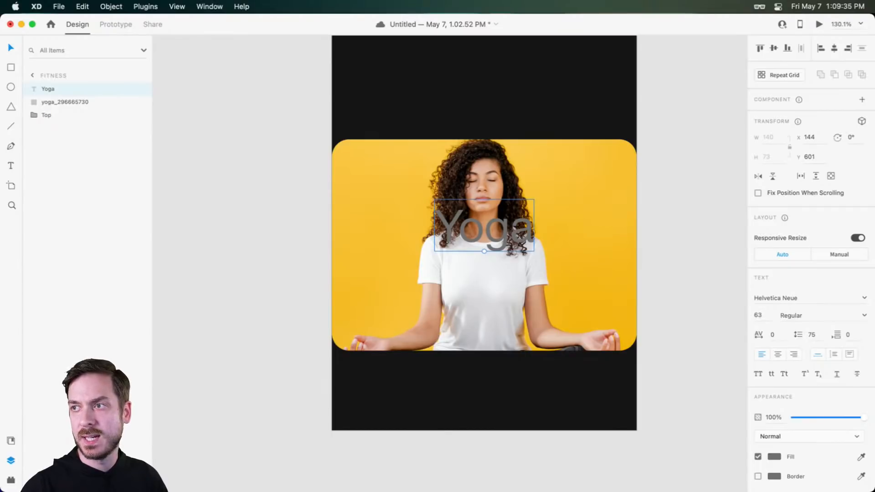
- Set the Yoga text's font to New Spirit
{"action": "left_click", "coordinate": [504, 264]}
{"action": "left_click", "coordinate": [491, 236]}
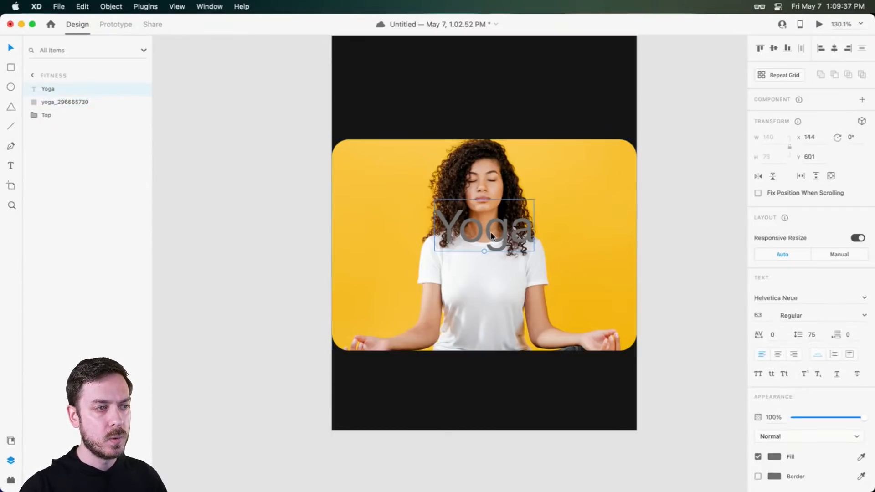
{"action": "left_click", "coordinate": [791, 296]}
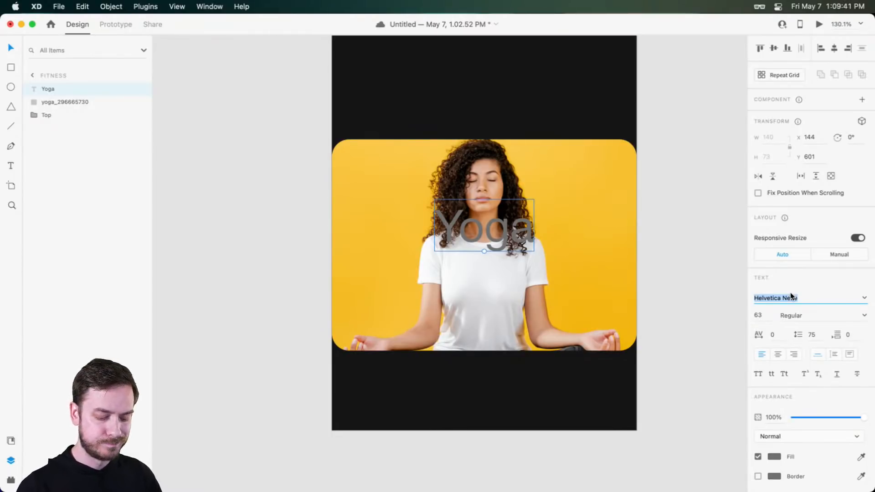
{"action": "type", "text": "New S"}
{"action": "key", "text": "Return"}
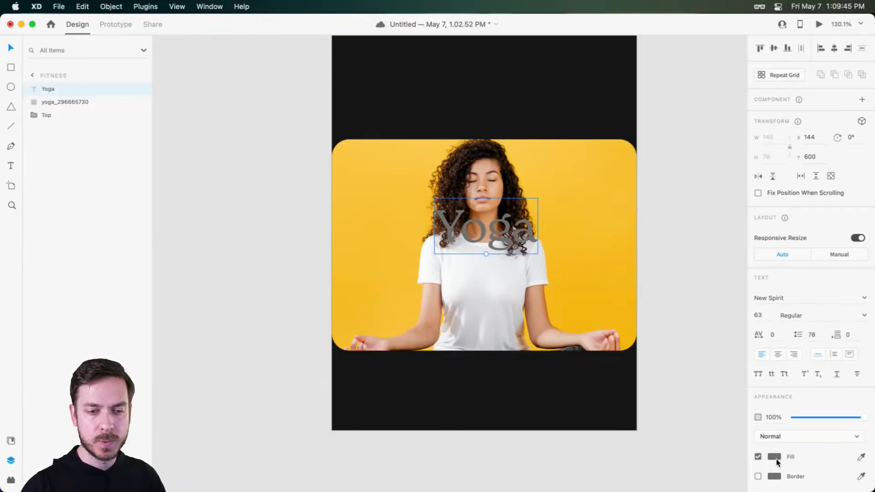
- Fill the Yoga text with white #FFFFFF, set its weight to Bold, and move it to about X 128, Y 588
{"action": "left_click", "coordinate": [775, 459]}
{"action": "left_click_drag", "start_coordinate": [683, 405], "coordinate": [643, 356]}
{"action": "left_click", "coordinate": [838, 267]}
{"action": "left_click", "coordinate": [864, 315]}
{"action": "left_click", "coordinate": [803, 361]}
{"action": "mouse_move", "coordinate": [478, 234]}
{"action": "left_mouse_down"}
{"action": "mouse_move", "coordinate": [467, 219]}
{"action": "mouse_move", "coordinate": [475, 223]}
{"action": "left_mouse_up"}
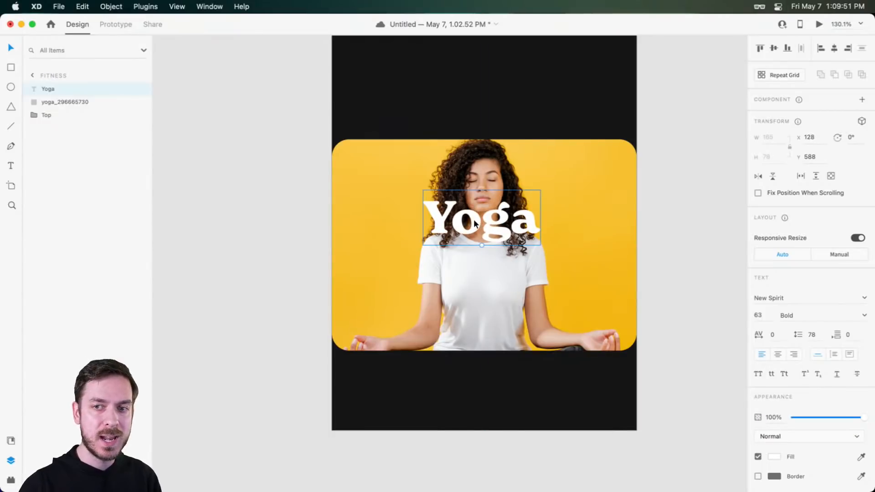
- Change the Yoga text's font to Neue Kabel, and centre the text on the card at X 148, Y 581 with centred alignment
{"action": "left_click", "coordinate": [785, 304]}
{"action": "type", "text": "Neue Kabel"}
{"action": "key", "text": "Return"}
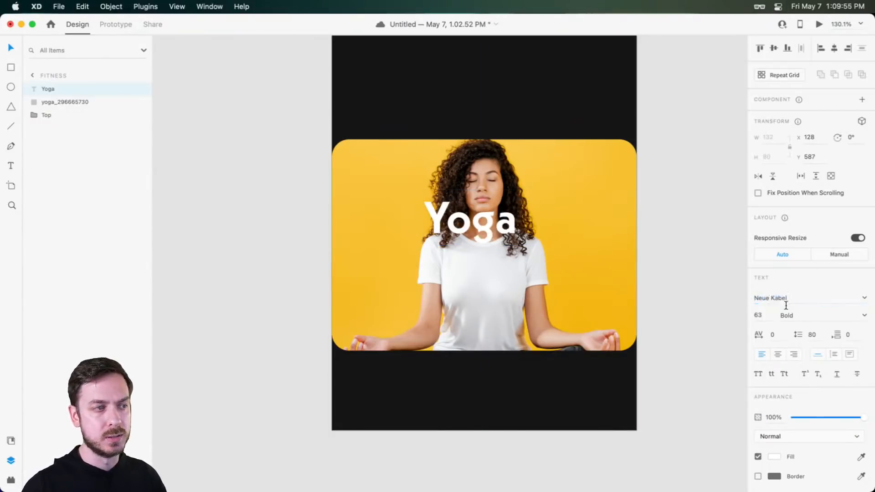
{"action": "mouse_move", "coordinate": [493, 220]}
{"action": "left_mouse_down"}
{"action": "mouse_move", "coordinate": [507, 214]}
{"action": "mouse_move", "coordinate": [495, 221]}
{"action": "left_mouse_up"}
{"action": "left_click", "coordinate": [779, 354]}
- Nudge the Yoga title away from the card's centre and bring it back to X 148, Y 581
{"action": "scroll", "coordinate": [497, 233], "scroll_direction": "up", "scroll_amount": 5}
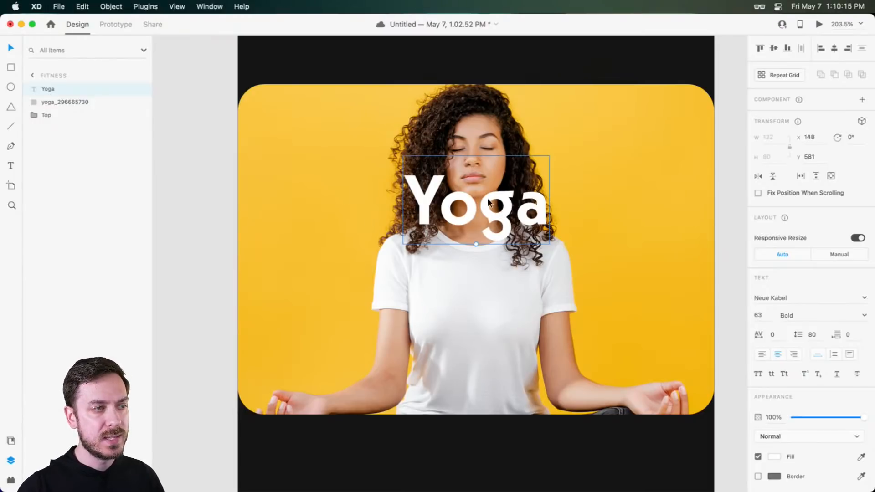
{"action": "key", "text": "Right"}
{"action": "key", "text": "Right"}
{"action": "key", "text": "Right"}
{"action": "key", "text": "Right"}
{"action": "key", "text": "Right"}
{"action": "key", "text": "Right"}
{"action": "key", "text": "Right"}
{"action": "key", "text": "Right"}
{"action": "key", "text": "Right"}
{"action": "key", "text": "Right"}
{"action": "mouse_move", "coordinate": [495, 210]}
{"action": "left_mouse_down"}
{"action": "mouse_move", "coordinate": [490, 240]}
{"action": "mouse_move", "coordinate": [483, 194]}
{"action": "mouse_move", "coordinate": [499, 213]}
{"action": "left_mouse_up"}
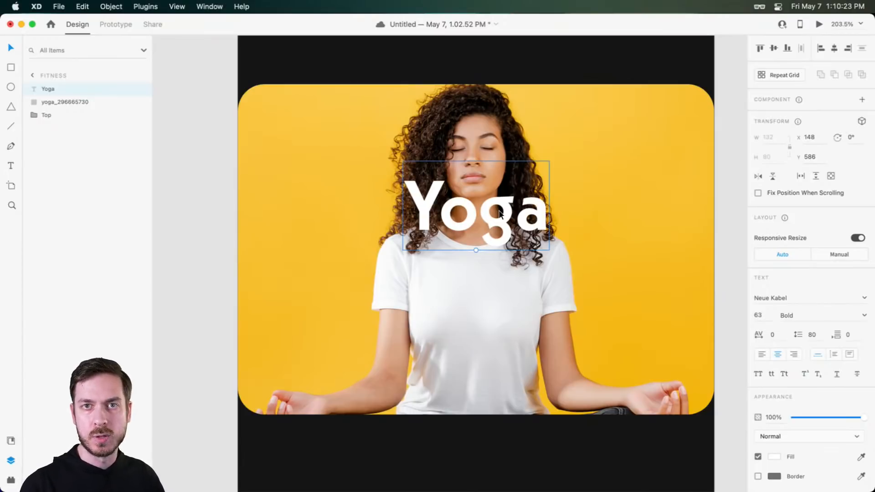
{"action": "key", "text": "Up"}
{"action": "key", "text": "Up"}
{"action": "key", "text": "Up"}
{"action": "key", "text": "Up"}
{"action": "key", "text": "Up"}
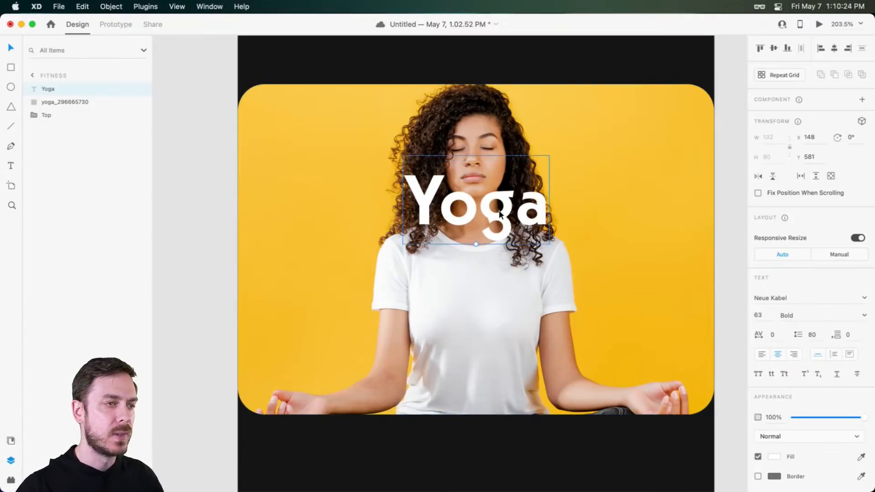
- Try filling the Yoga text with the photo's yellow #F9C130 and with black #000000, and undo both colour changes
{"action": "left_click", "coordinate": [773, 457]}
{"action": "left_click", "coordinate": [751, 455]}
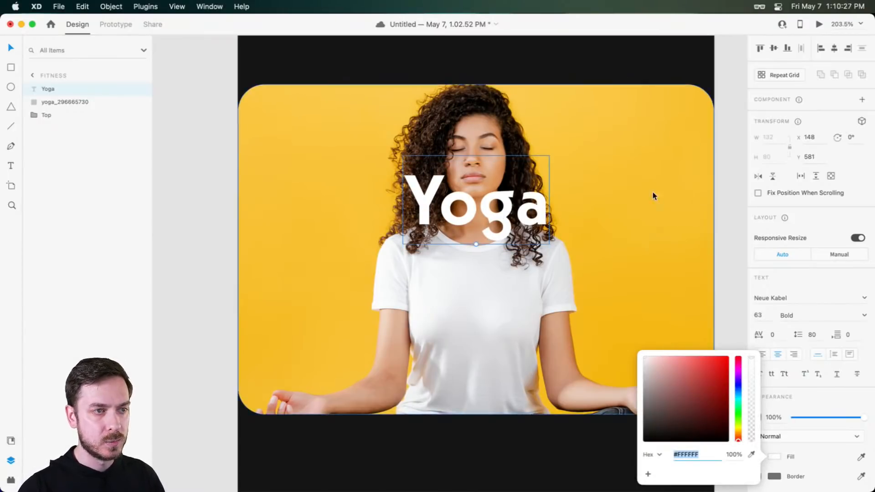
{"action": "left_click", "coordinate": [651, 189]}
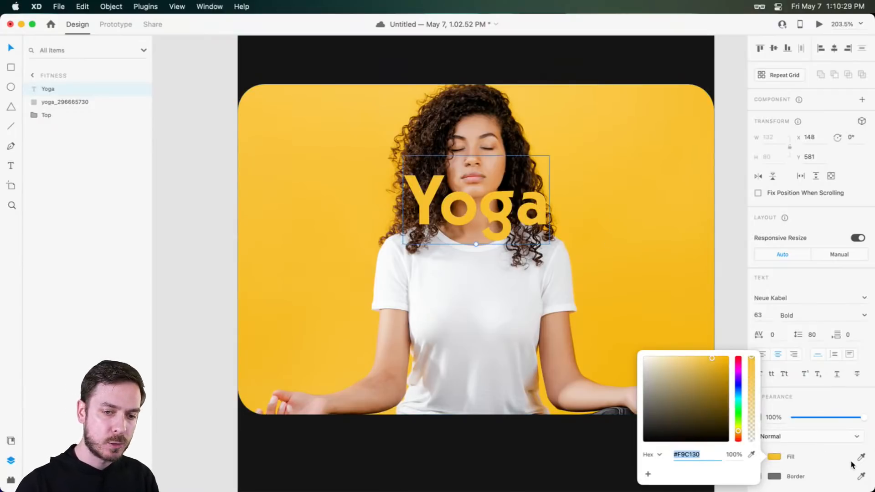
{"action": "left_click_drag", "start_coordinate": [690, 440], "coordinate": [563, 445]}
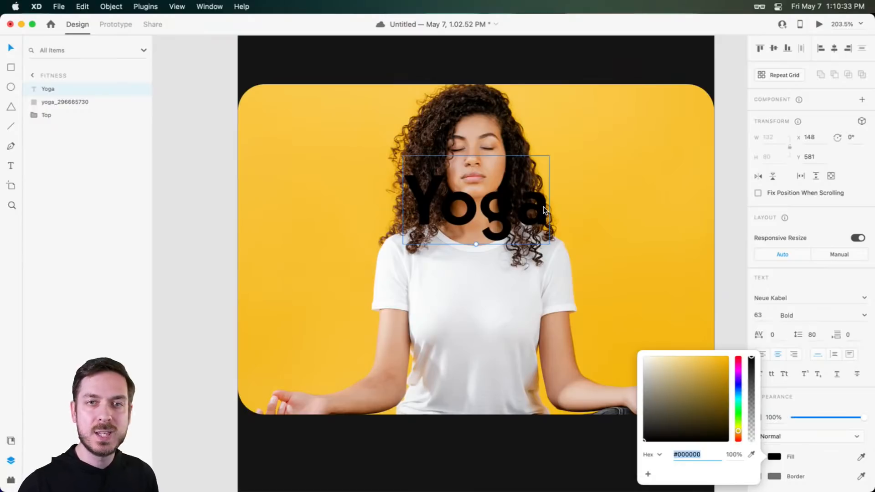
{"action": "left_click", "coordinate": [513, 183]}
{"action": "key", "text": "super+z"}
{"action": "key", "text": "super+z"}
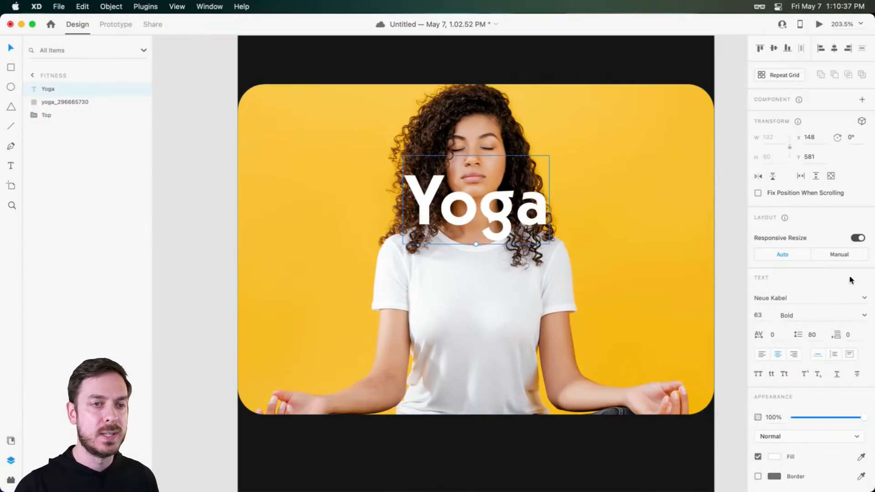
- Add a black drop shadow to the Yoga text at 87% opacity with a blur of 4
{"action": "scroll", "coordinate": [771, 274], "scroll_direction": "down", "scroll_amount": 3}
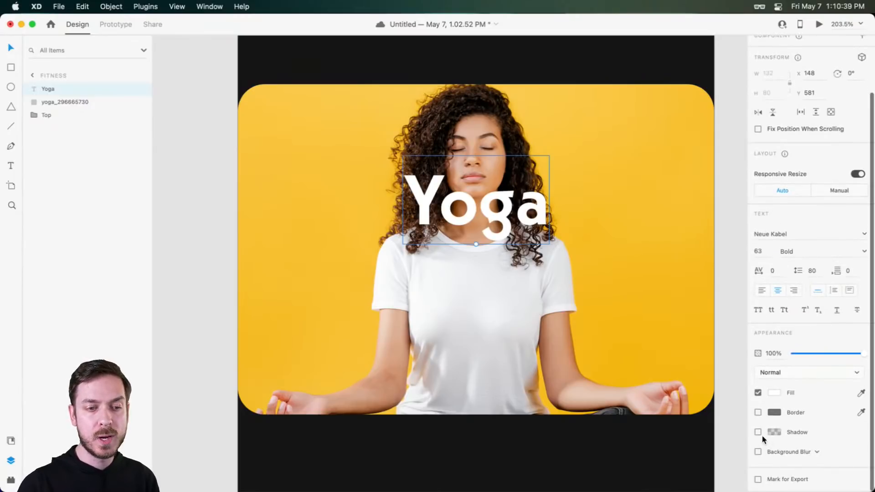
{"action": "left_click", "coordinate": [757, 432]}
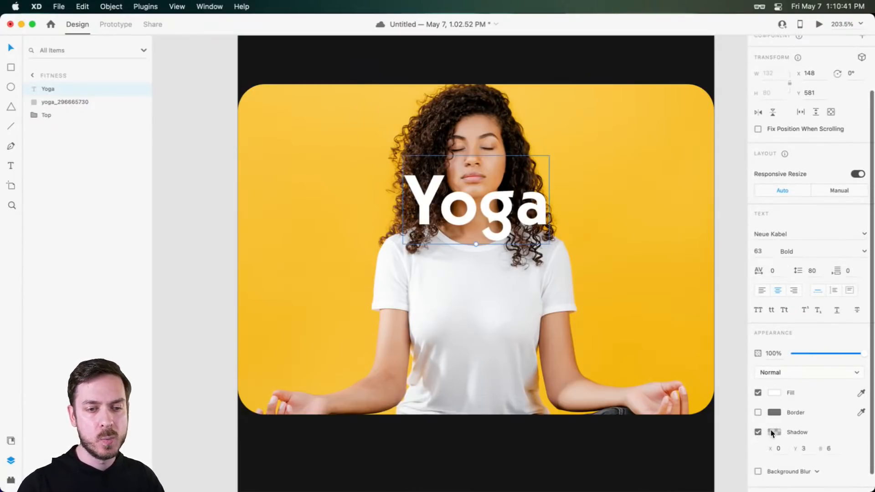
{"action": "left_click", "coordinate": [774, 431]}
{"action": "left_click_drag", "start_coordinate": [752, 423], "coordinate": [753, 370]}
{"action": "left_click", "coordinate": [836, 454]}
{"action": "type", "text": "3"}
{"action": "key", "text": "Return"}
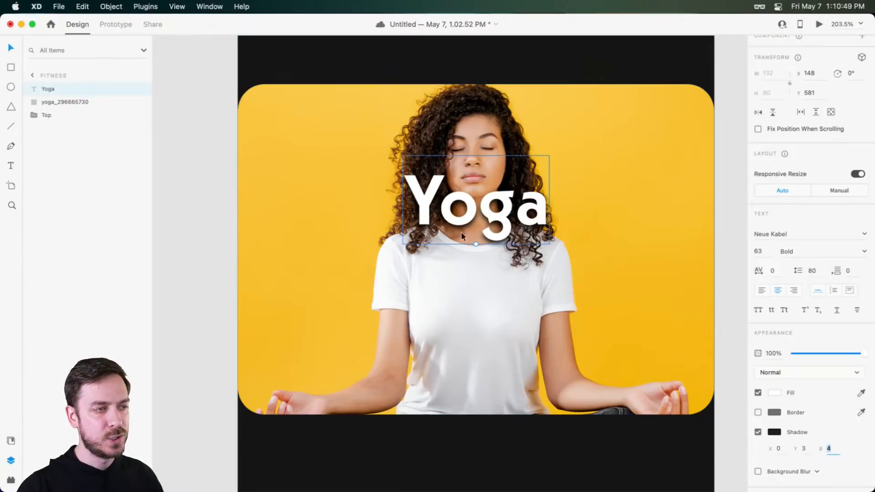
- Set the Yoga text shadow's Y offset to 7 and its blur to 16
{"action": "left_click", "coordinate": [775, 432]}
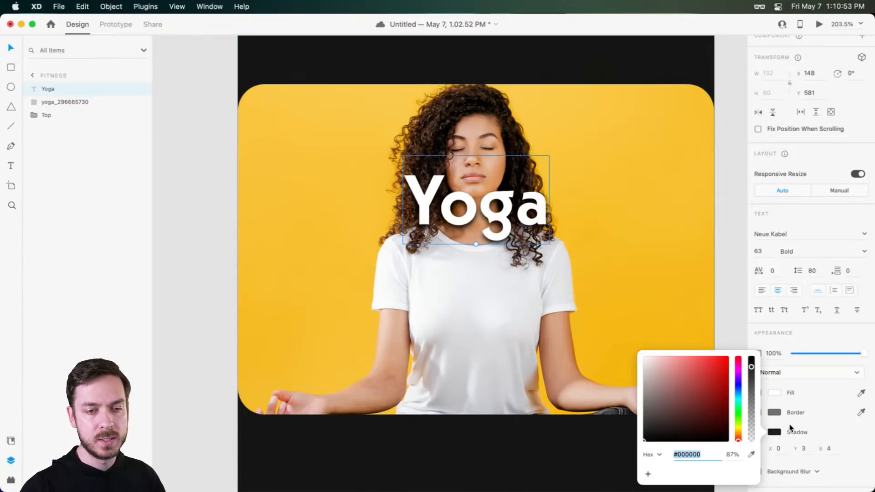
{"action": "left_click", "coordinate": [824, 462]}
{"action": "left_click", "coordinate": [804, 448]}
{"action": "type", "text": "11"}
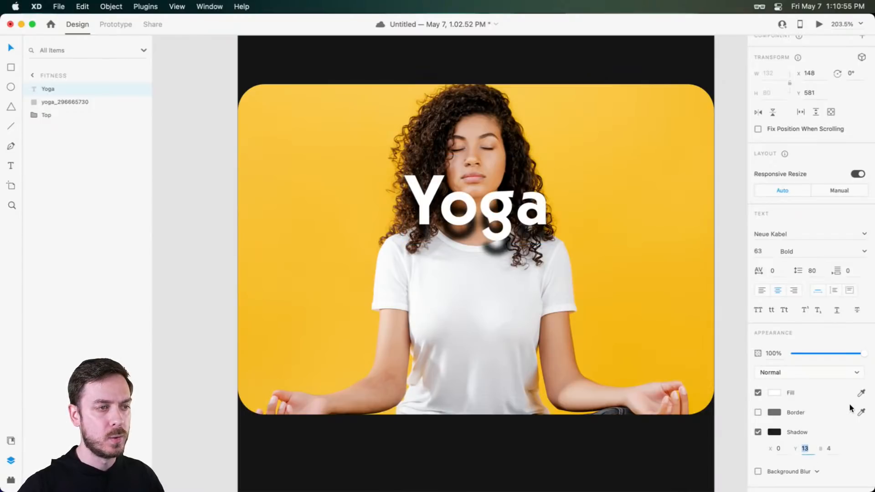
{"action": "key", "text": "Down"}
{"action": "key", "text": "Down"}
{"action": "key", "text": "Down"}
{"action": "key", "text": "Down"}
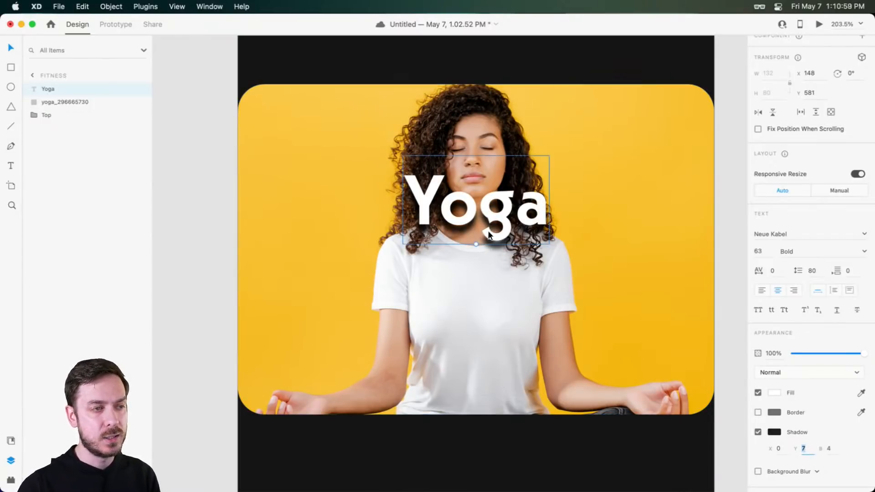
{"action": "key", "text": "Tab"}
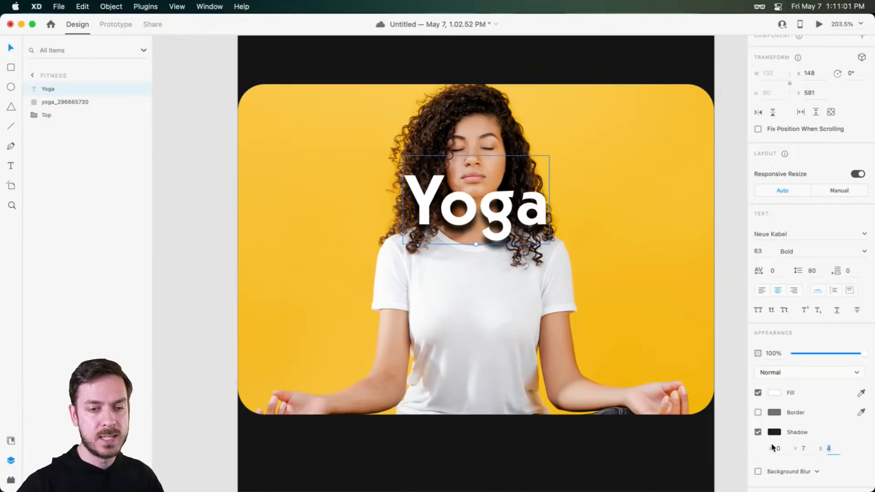
{"action": "key", "text": "shift+Up"}
{"action": "key", "text": "Up"}
{"action": "key", "text": "Up"}
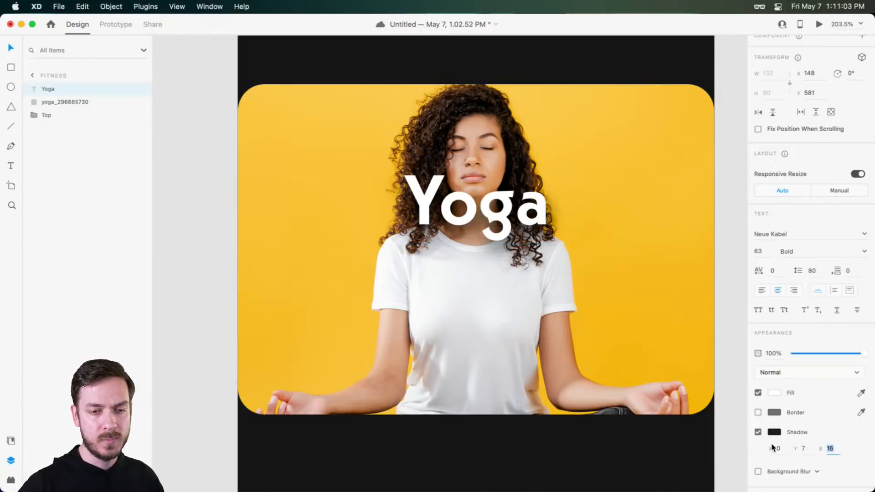
- Lower the Yoga text shadow's opacity to 28% and toggle the shadow off and on to compare
{"action": "left_click", "coordinate": [774, 431]}
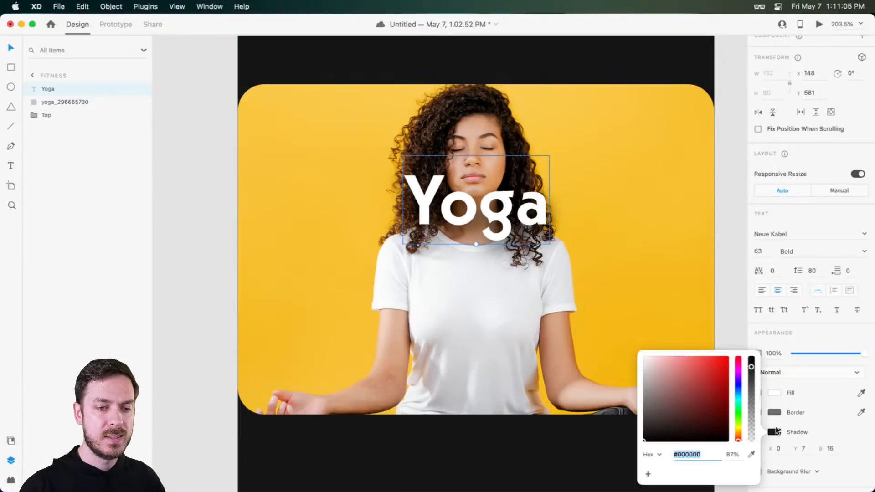
{"action": "left_click_drag", "start_coordinate": [750, 367], "coordinate": [749, 417]}
{"action": "left_click", "coordinate": [847, 336]}
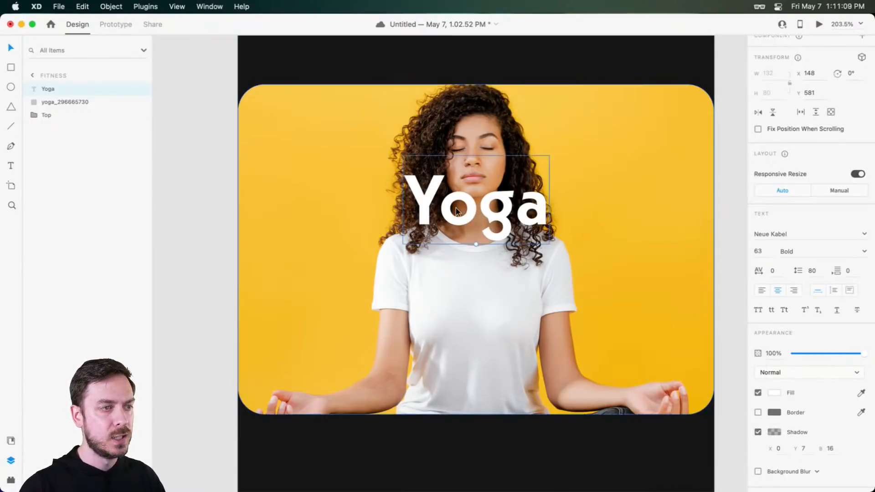
{"action": "scroll", "coordinate": [456, 211], "scroll_direction": "up", "scroll_amount": 5}
{"action": "left_click", "coordinate": [760, 431]}
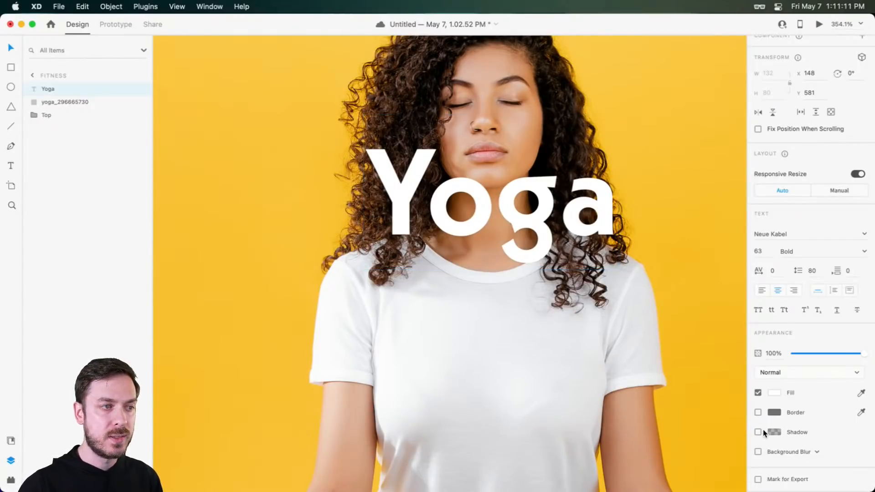
{"action": "left_click", "coordinate": [758, 431]}
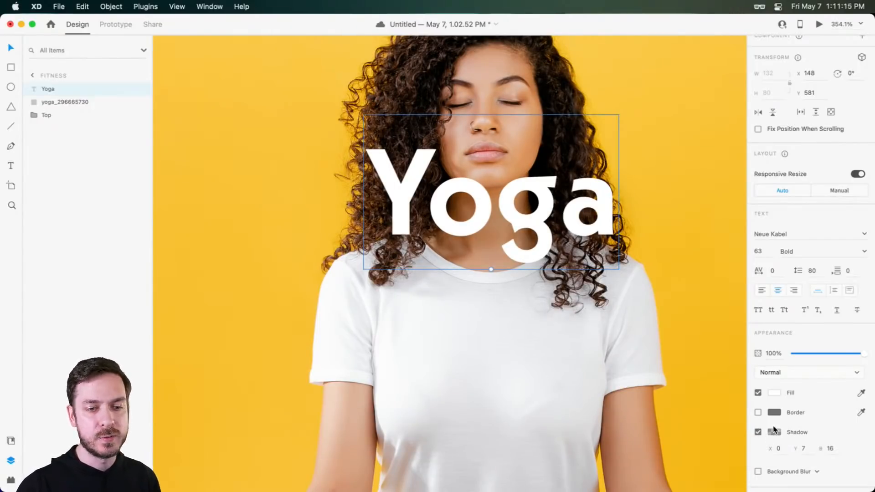
- Set the Yoga text shadow's opacity to 50%, compare the text with and without it, and switch the shadow off
{"action": "left_click", "coordinate": [774, 432]}
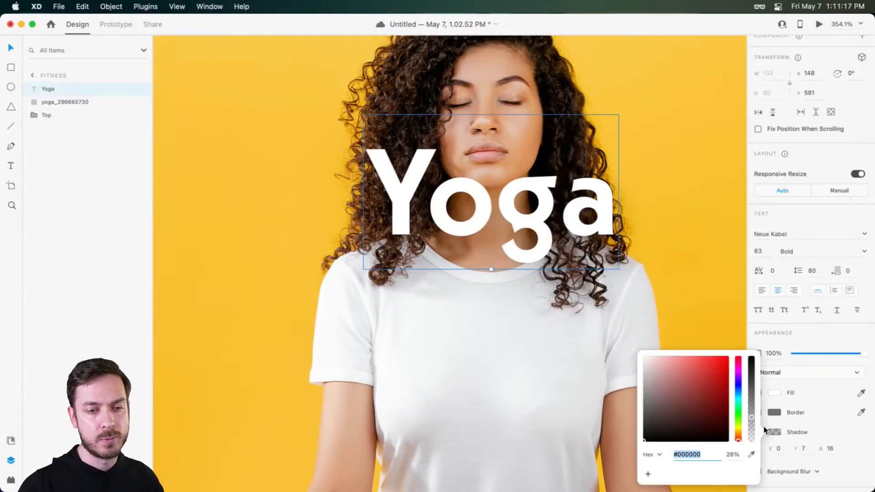
{"action": "left_click_drag", "start_coordinate": [749, 414], "coordinate": [750, 398]}
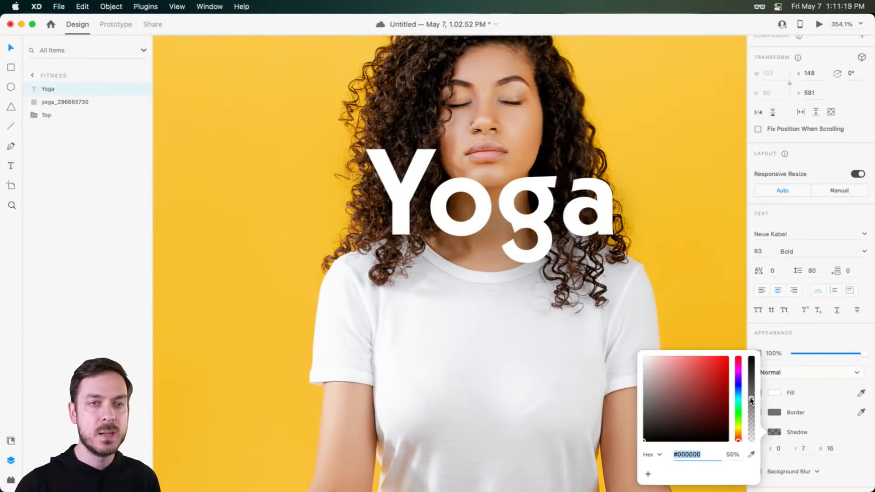
{"action": "left_click", "coordinate": [812, 202]}
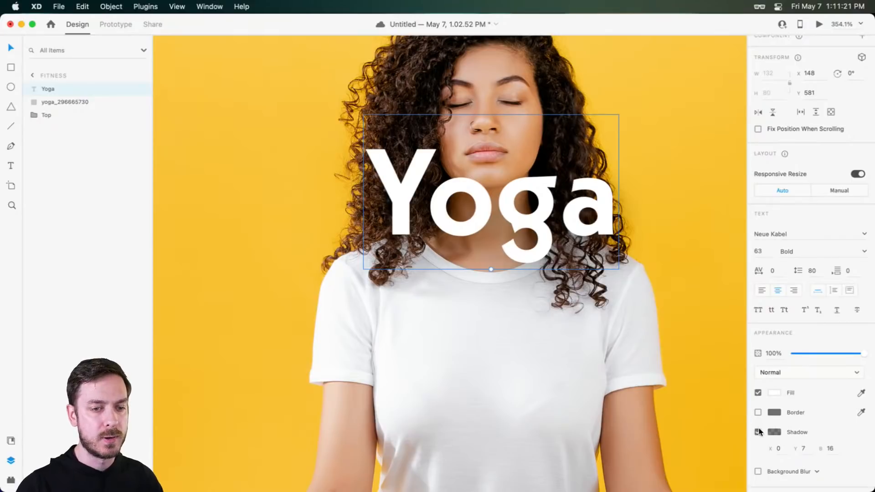
{"action": "left_click", "coordinate": [758, 432]}
{"action": "key", "text": "super+0"}
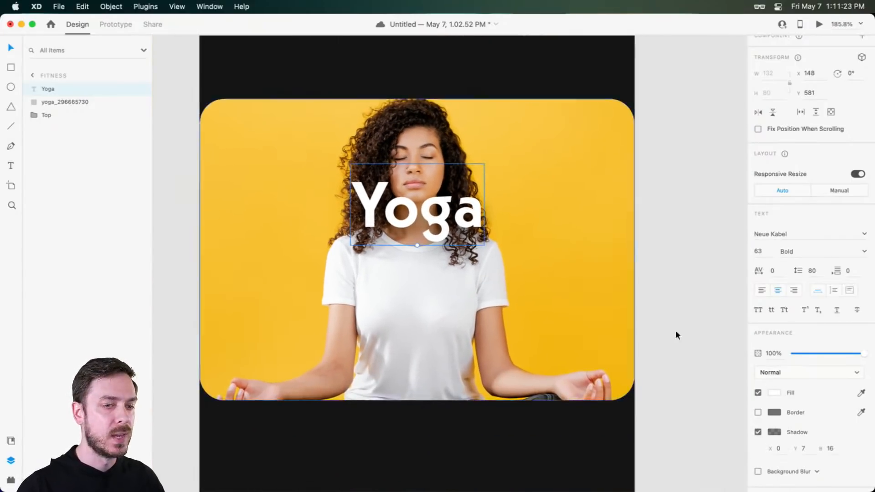
{"action": "left_click", "coordinate": [757, 432]}
- Duplicate the rounded yoga photo and fill the copy with solid black
{"action": "left_click_drag", "start_coordinate": [542, 273], "coordinate": [577, 283]}
{"action": "left_click", "coordinate": [614, 257]}
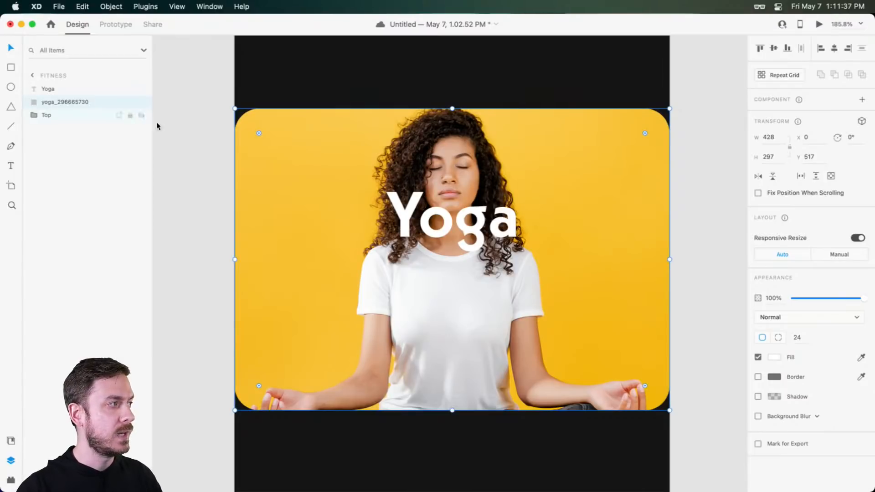
{"action": "key", "text": "super+d"}
{"action": "left_click", "coordinate": [774, 357]}
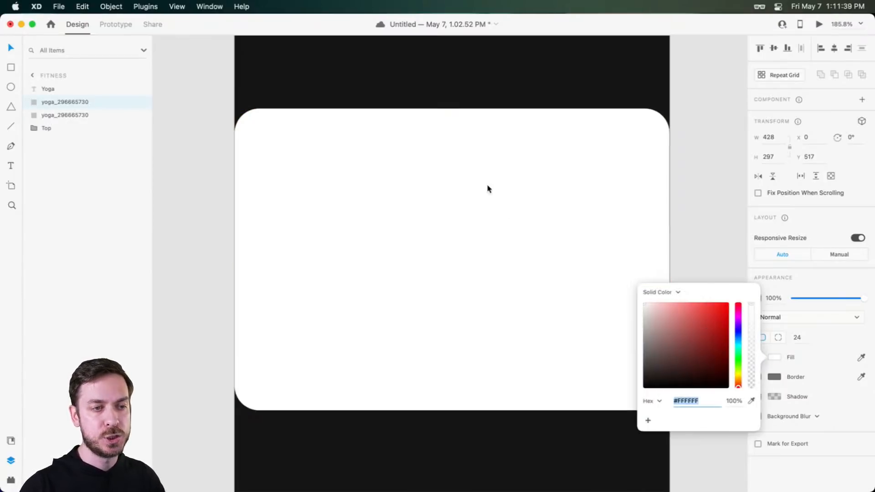
{"action": "left_click_drag", "start_coordinate": [655, 315], "coordinate": [613, 407]}
{"action": "left_click", "coordinate": [832, 283]}
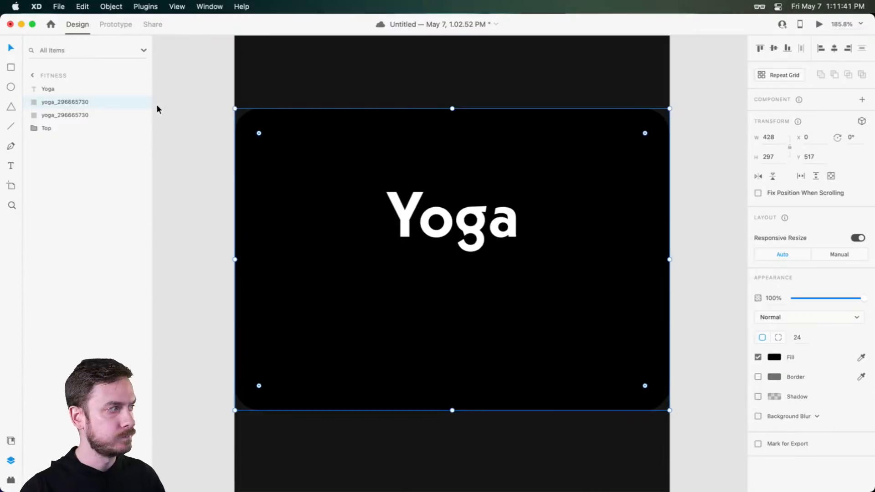
- Rename the black copy as Overlay and place it behind the yoga photo
{"action": "double_click", "coordinate": [74, 101]}
{"action": "type", "text": "Overlay"}
{"action": "key", "text": "Return"}
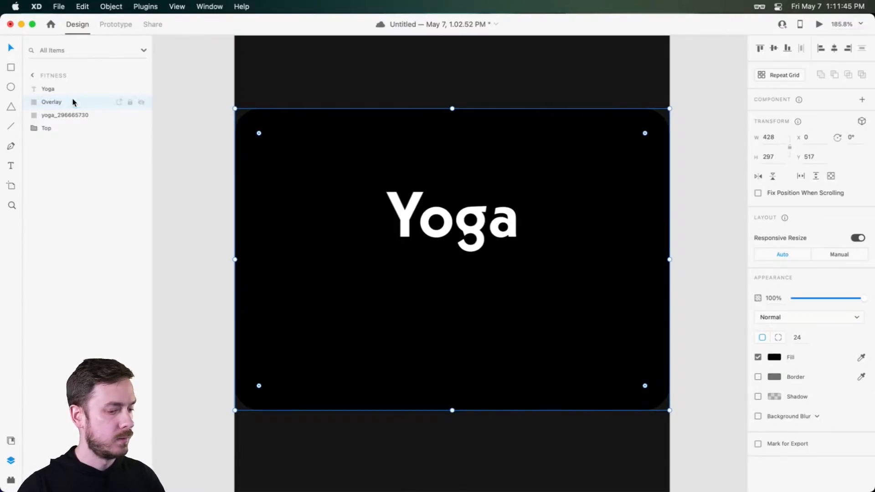
{"action": "key", "text": "super+bracketleft"}
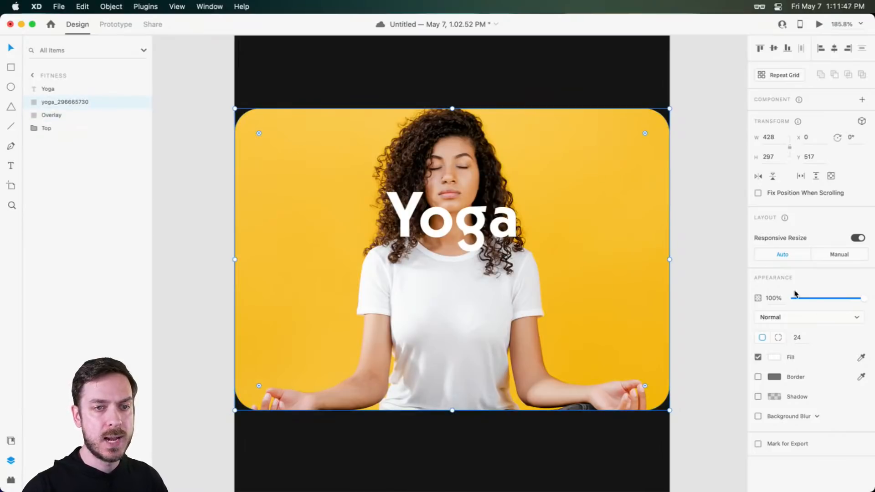
- Set the yoga photo's opacity to 70%, comparing it with full opacity by undoing and redoing the change
{"action": "left_click_drag", "start_coordinate": [863, 298], "coordinate": [845, 292]}
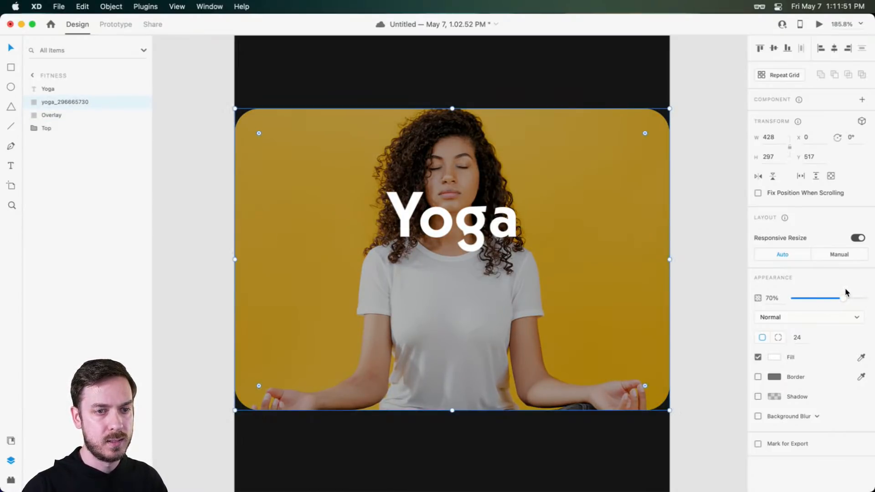
{"action": "key", "text": "super+z"}
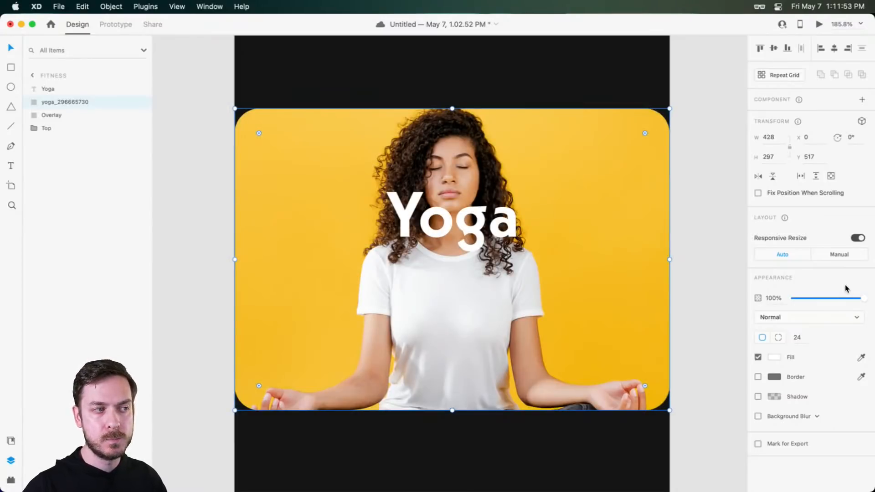
{"action": "key", "text": "super+shift+z"}
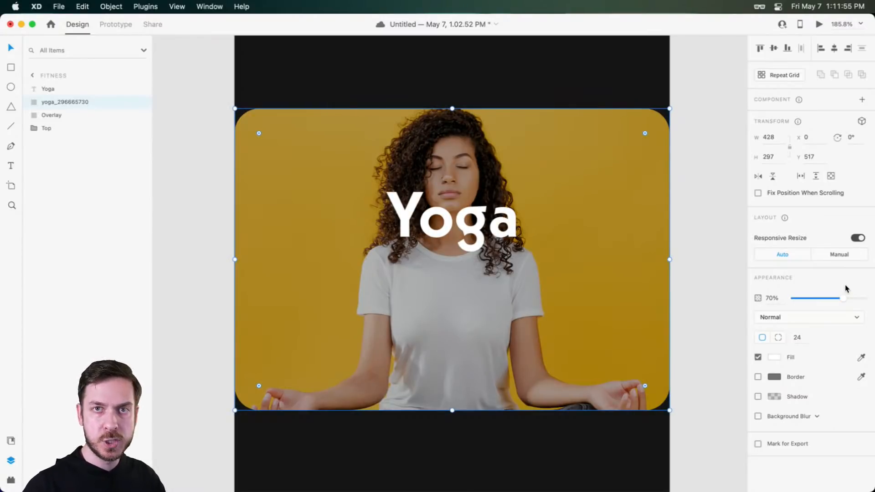
{"action": "key", "text": "super+z"}
{"action": "key", "text": "super+shift+z"}
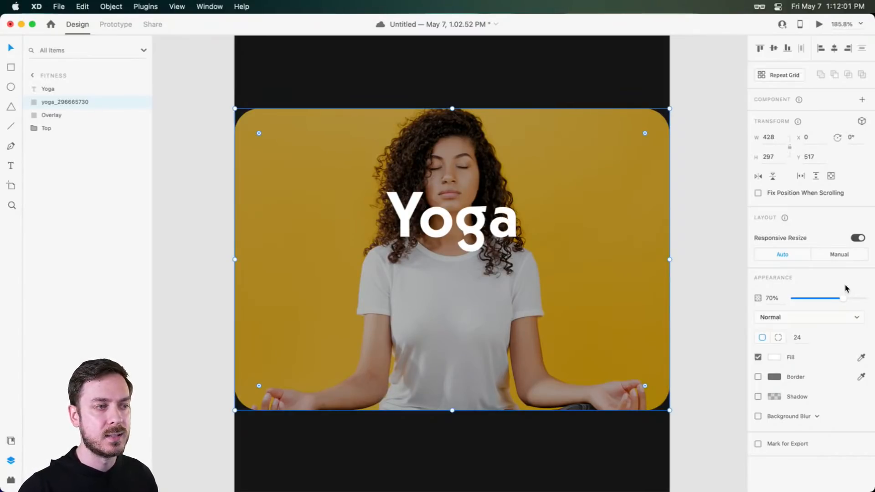
{"action": "key", "text": "super+z"}
{"action": "key", "text": "super+shift+z"}
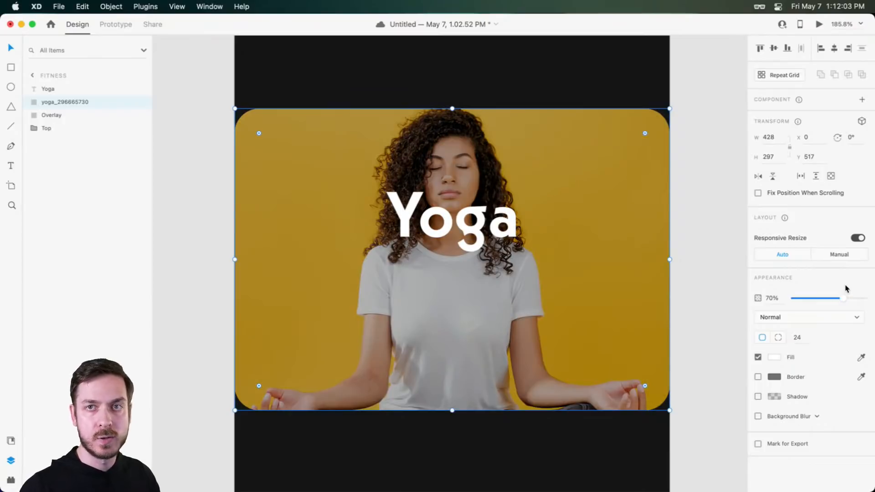
- Group the Yoga title, the yoga photo and the Overlay, and name the group Card
{"action": "left_click", "coordinate": [706, 236]}
{"action": "scroll", "coordinate": [666, 239], "scroll_direction": "down", "scroll_amount": 5}
{"action": "left_click_drag", "start_coordinate": [665, 240], "coordinate": [639, 244]}
{"action": "left_click", "coordinate": [515, 229]}
{"action": "left_click", "coordinate": [451, 119]}
{"action": "left_click_drag", "start_coordinate": [478, 135], "coordinate": [537, 238]}
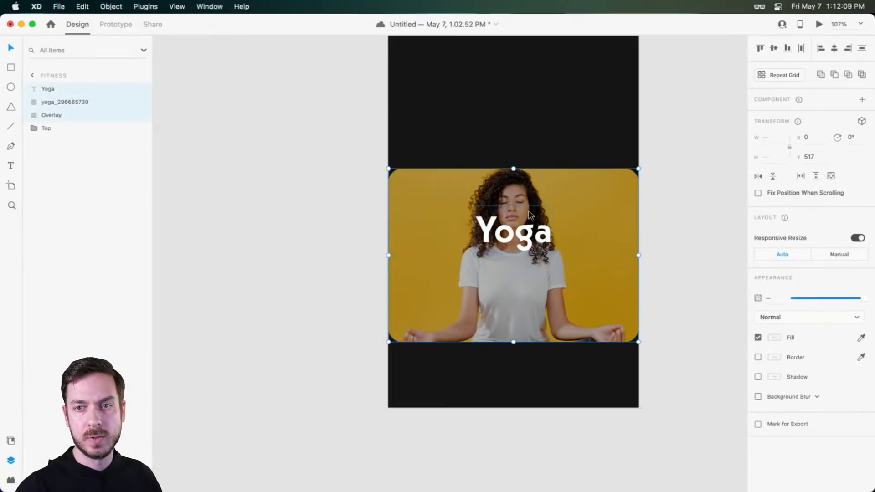
{"action": "key", "text": "super+g"}
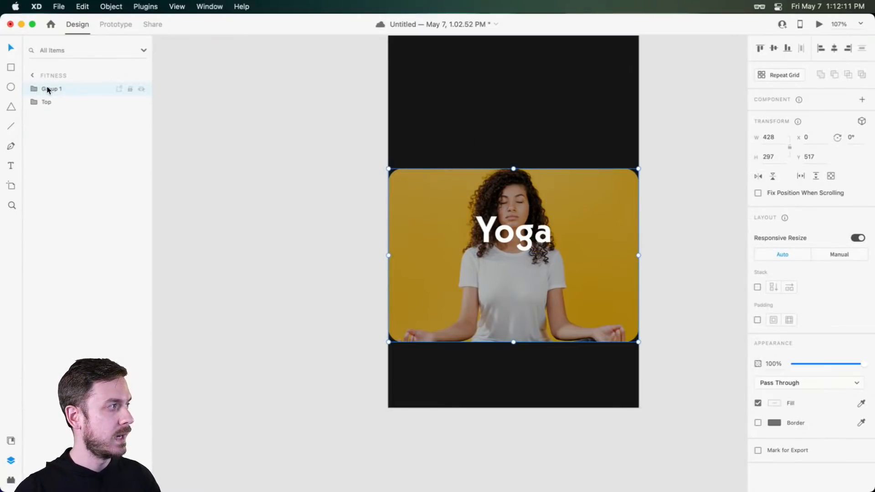
{"action": "double_click", "coordinate": [47, 88]}
{"action": "type", "text": "Card"}
{"action": "key", "text": "Return"}
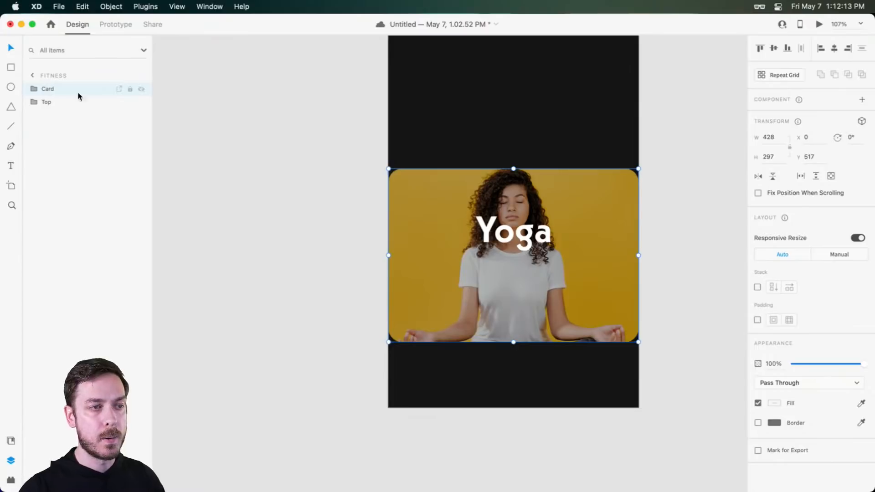
- Move the Card group down to Y 609 and place a duplicate above it at X 0, Y 301
{"action": "left_click_drag", "start_coordinate": [570, 216], "coordinate": [513, 314]}
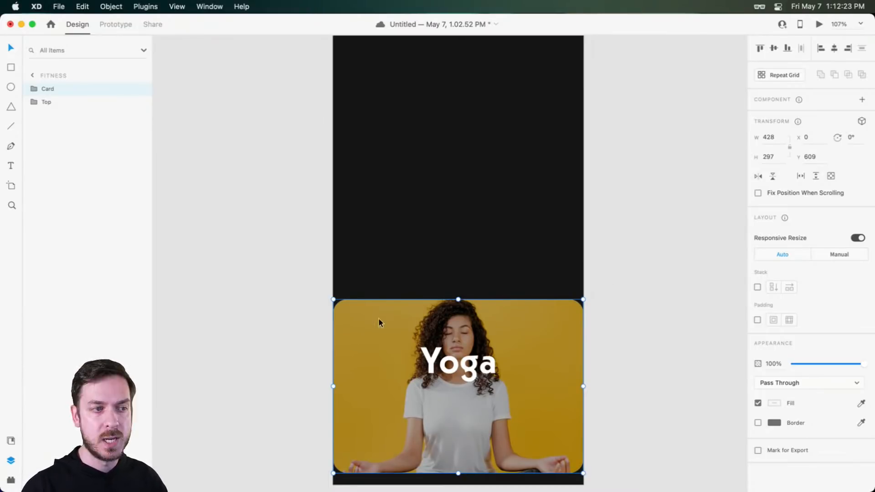
{"action": "left_click_drag", "start_coordinate": [469, 327], "coordinate": [450, 196]}
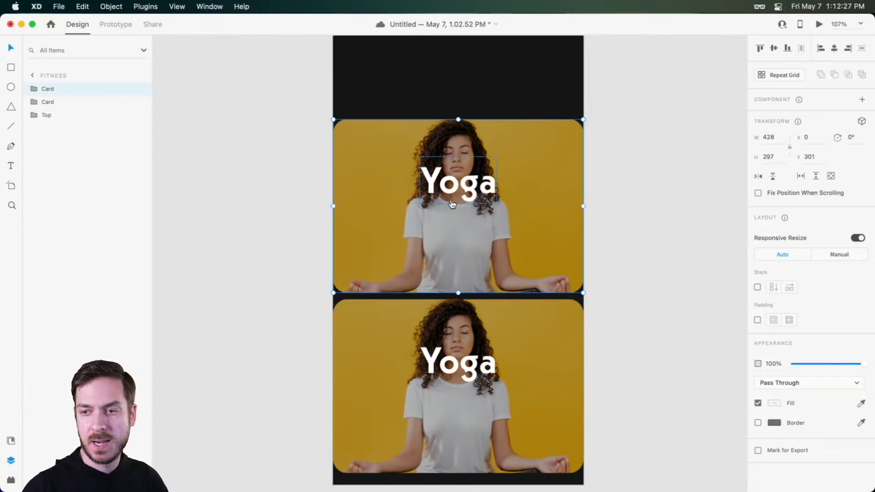
- Replace the upper card's yoga photo with the AdobeStock_194264312 image from the Fitness folder
{"action": "key", "text": "super+Tab"}
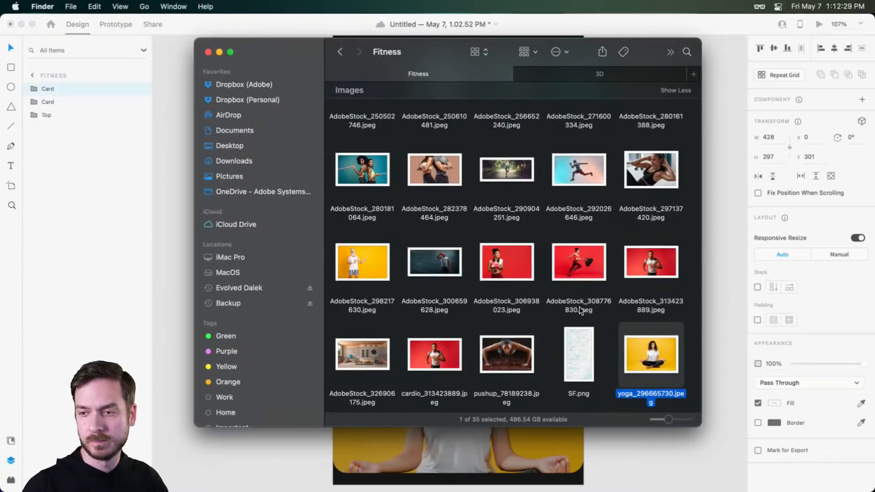
{"action": "left_click", "coordinate": [543, 242]}
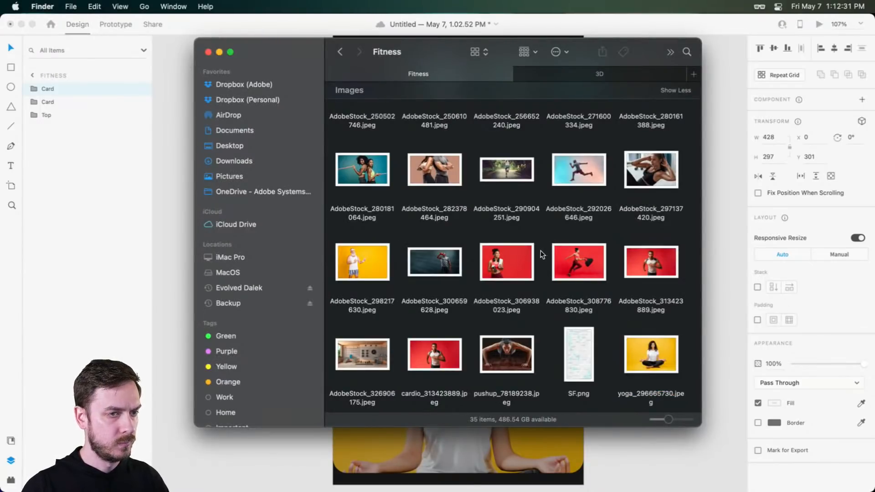
{"action": "scroll", "coordinate": [544, 248], "scroll_direction": "up", "scroll_amount": 10}
{"action": "left_click_drag", "start_coordinate": [651, 229], "coordinate": [538, 268]}
{"action": "key", "text": "super+Tab"}
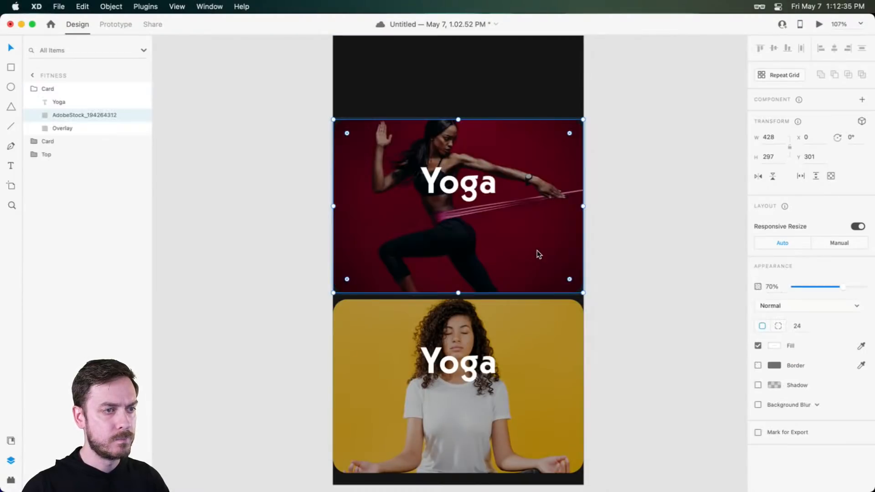
- Change the upper card's title text to Aerobics
{"action": "double_click", "coordinate": [464, 200]}
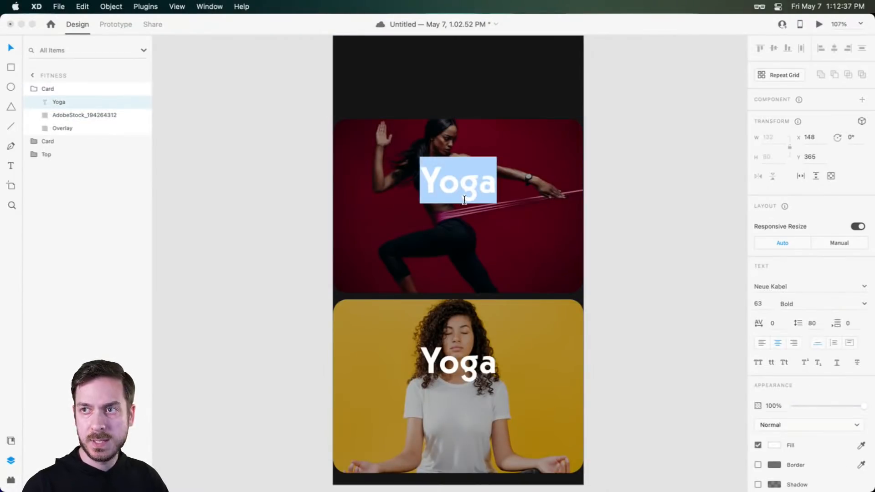
{"action": "type", "text": "Aerobics"}
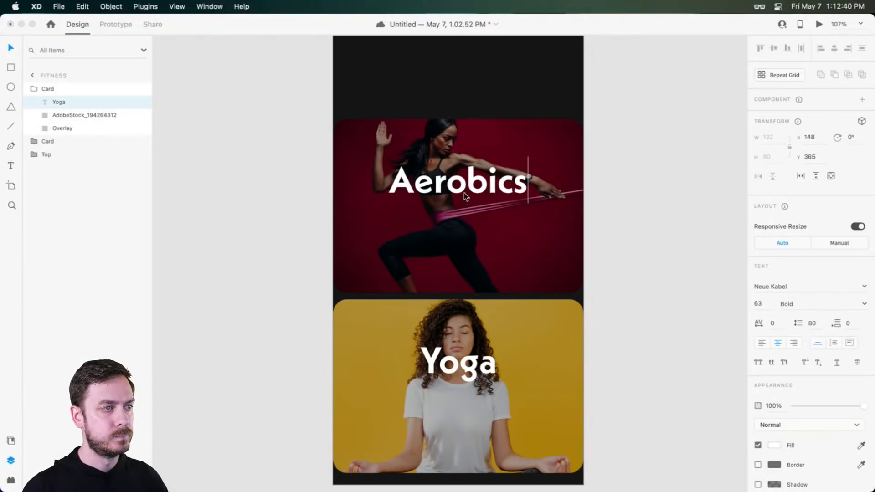
{"action": "key", "text": "Escape"}
{"action": "key", "text": "Escape"}
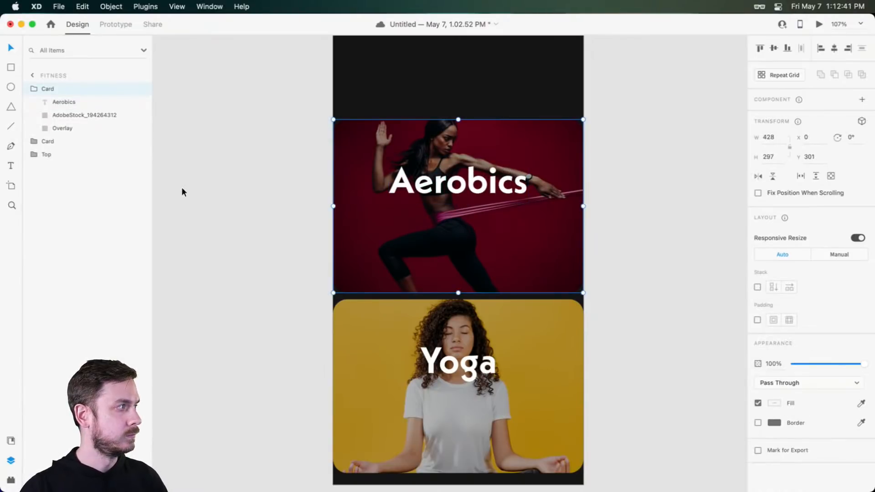
- Rename the upper Card group as Aerobics and the lower Card group as Yoga
{"action": "left_click", "coordinate": [33, 88]}
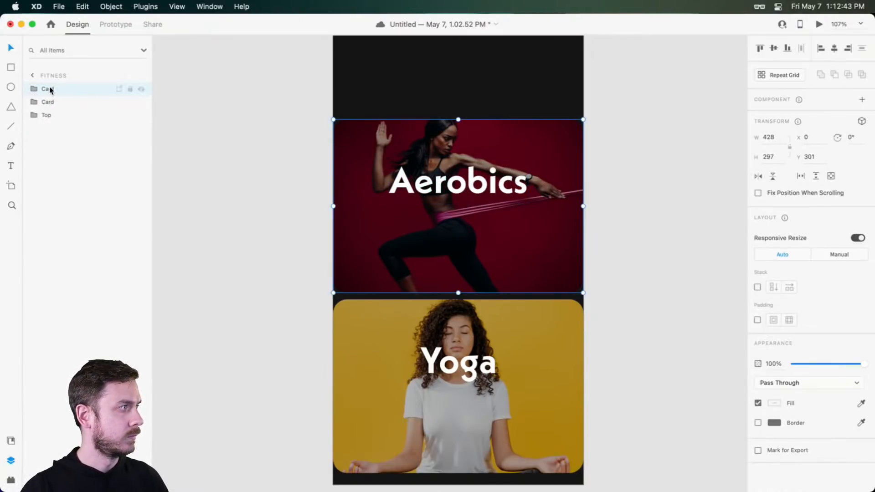
{"action": "double_click", "coordinate": [48, 89]}
{"action": "type", "text": "Aerobics"}
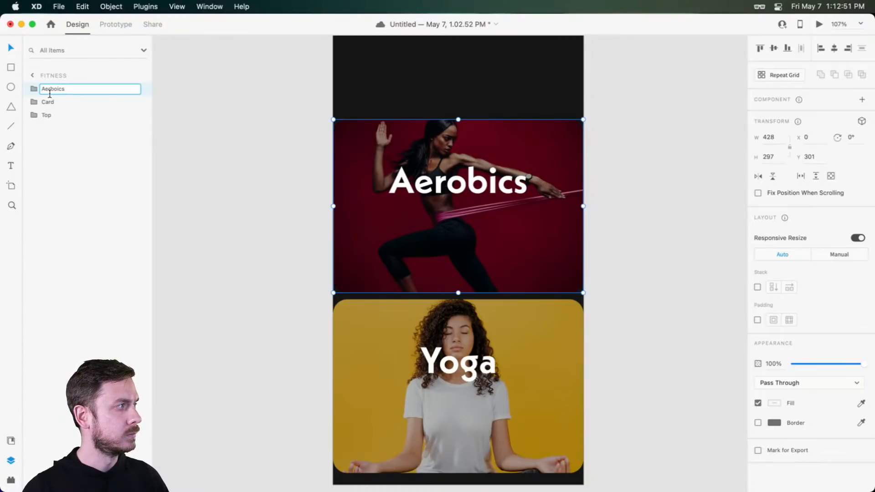
{"action": "key", "text": "Tab"}
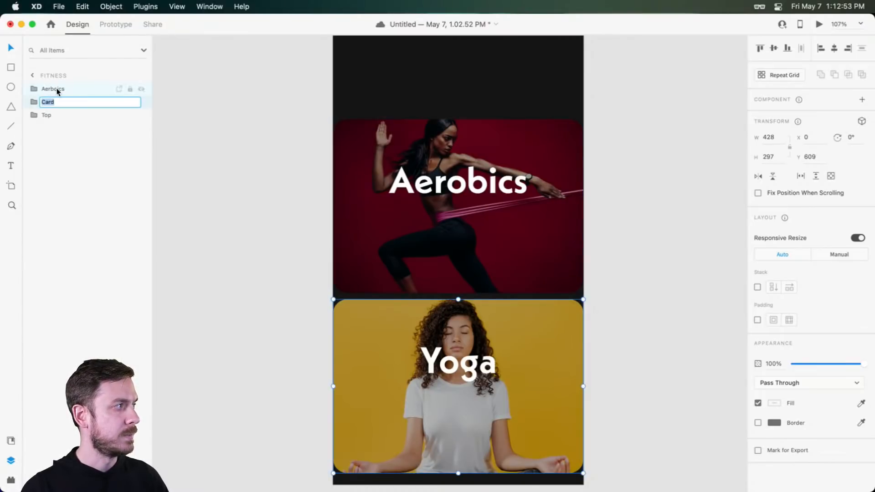
{"action": "double_click", "coordinate": [57, 89]}
{"action": "type", "text": "Aerobics"}
{"action": "key", "text": "Tab"}
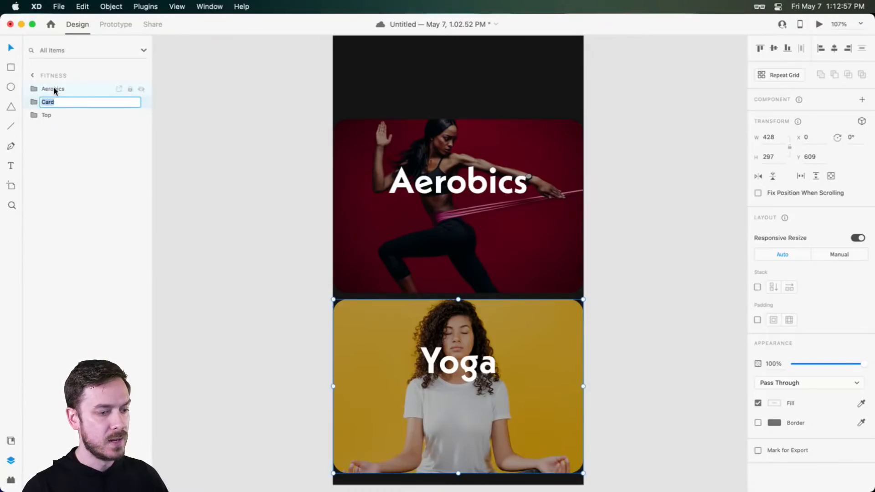
{"action": "type", "text": "Yog"}
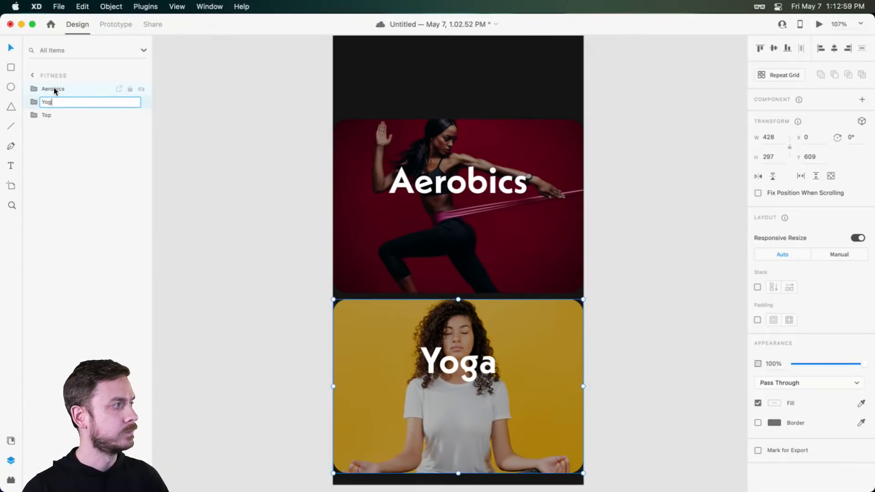
{"action": "type", "text": "a"}
{"action": "key", "text": "Return"}
- Duplicate the Aerobics card slightly above the original and replace the copy's photo with AdobeStock_292026646 from the Fitness folder
{"action": "left_click", "coordinate": [464, 197]}
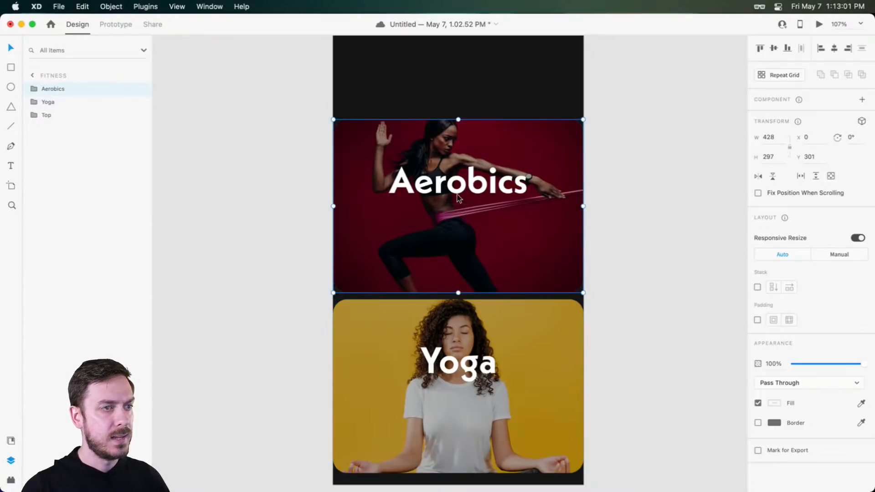
{"action": "left_click_drag", "start_coordinate": [456, 202], "coordinate": [485, 168]}
{"action": "key", "text": "super+Tab"}
{"action": "scroll", "coordinate": [530, 255], "scroll_direction": "down", "scroll_amount": 5}
{"action": "scroll", "coordinate": [529, 251], "scroll_direction": "down", "scroll_amount": 3}
{"action": "key", "text": "super+Tab"}
{"action": "left_click_drag", "start_coordinate": [583, 288], "coordinate": [555, 115]}
- Change the new card's title to Cardio and rename its group as Cardio
{"action": "double_click", "coordinate": [478, 144]}
{"action": "type", "text": "Cardio"}
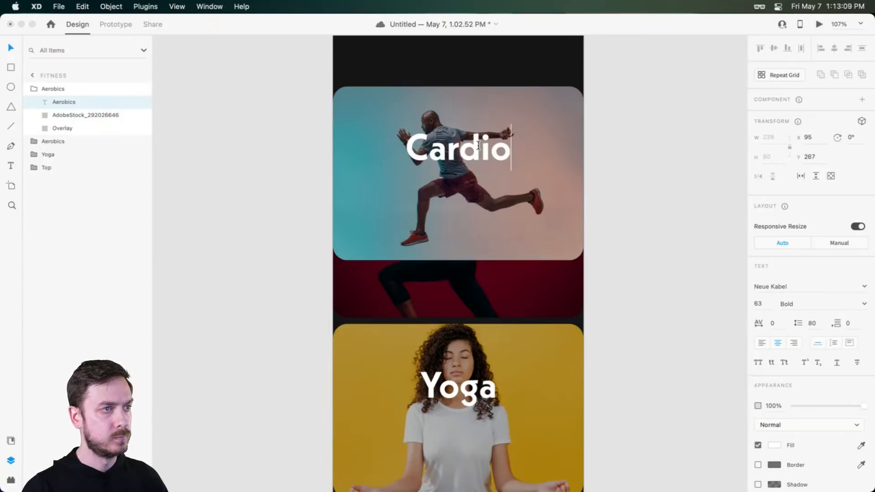
{"action": "left_click", "coordinate": [62, 89]}
{"action": "double_click", "coordinate": [59, 89]}
{"action": "type", "text": "Cardio"}
{"action": "key", "text": "Return"}
- Duplicate the Cardio card to Y 134 and replace the copy's photo with AdobeStock_280181064 from the Fitness folder
{"action": "left_click_drag", "start_coordinate": [524, 187], "coordinate": [522, 145]}
{"action": "key", "text": "super+Tab"}
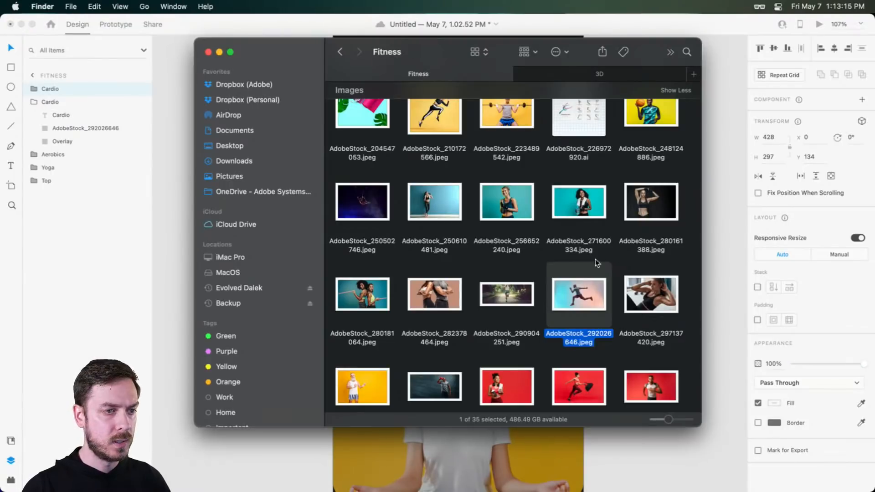
{"action": "left_click", "coordinate": [623, 263]}
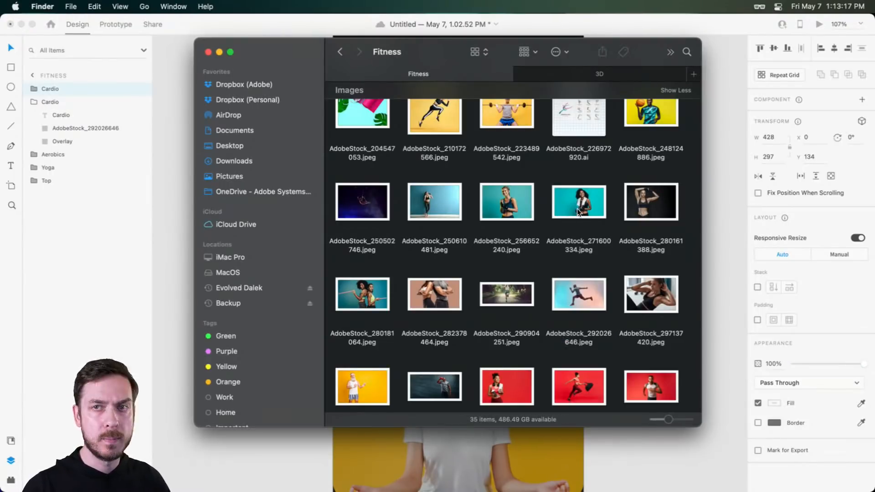
{"action": "key", "text": "super+Tab"}
{"action": "left_click_drag", "start_coordinate": [361, 294], "coordinate": [473, 119]}
- Change the topmost card's title to Acrobatics and rename its group as Acrobatics
{"action": "double_click", "coordinate": [470, 124]}
{"action": "type", "text": "Acrobatics"}
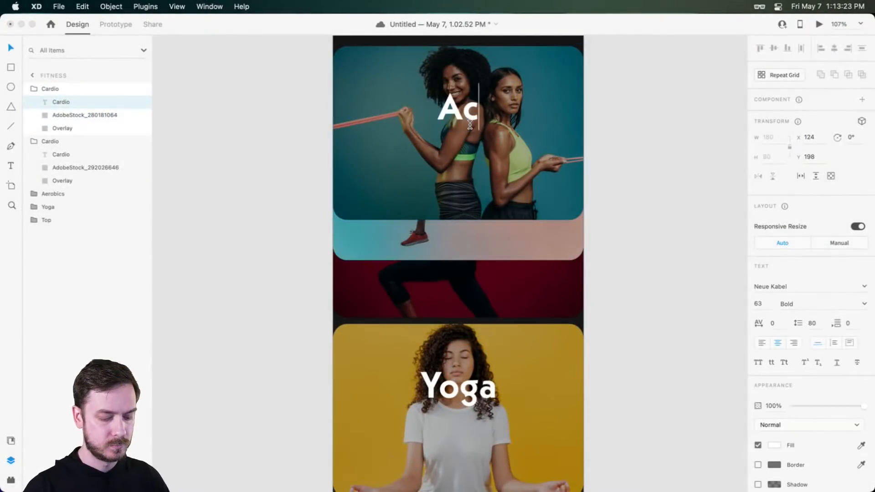
{"action": "key", "text": "Escape"}
{"action": "key", "text": "Escape"}
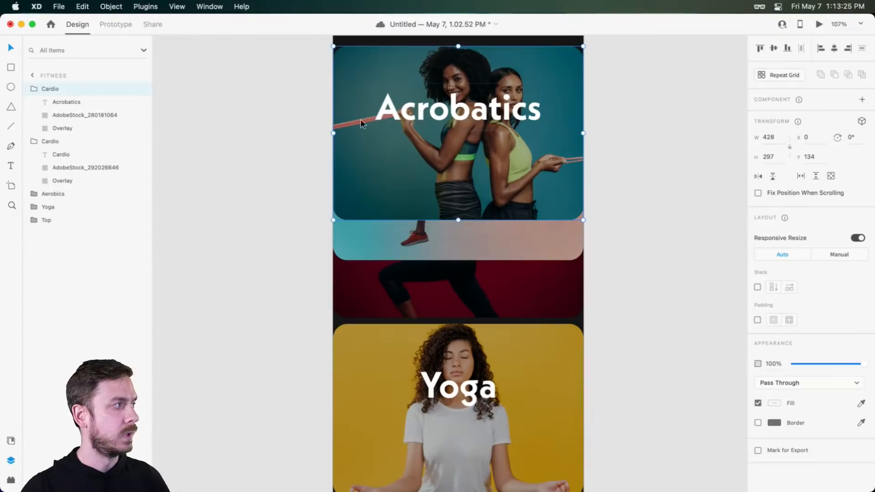
{"action": "double_click", "coordinate": [50, 89]}
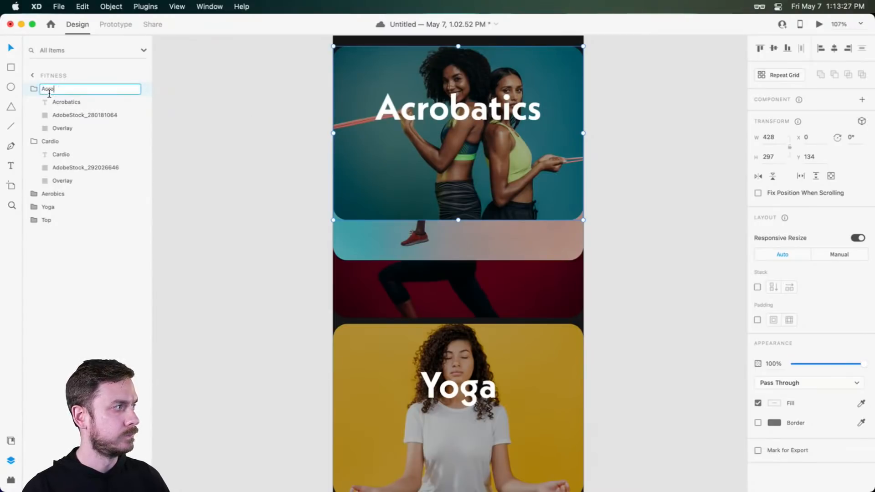
{"action": "type", "text": "Acrobatics"}
{"action": "key", "text": "Return"}
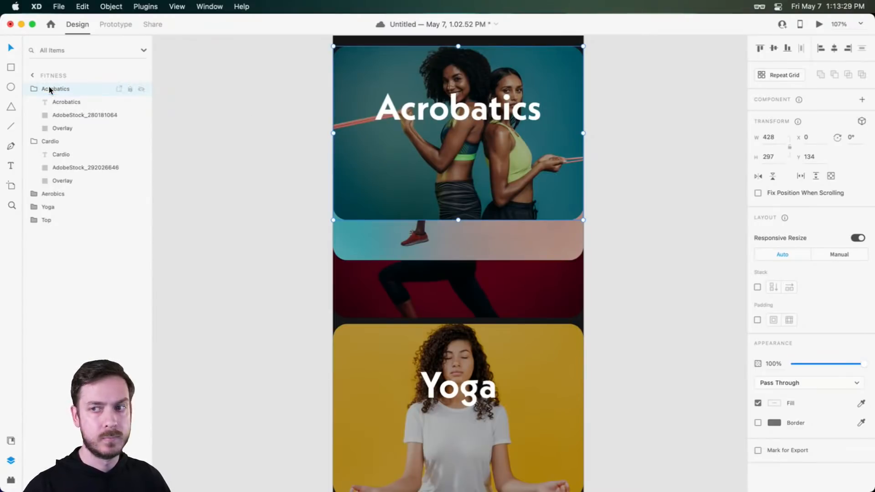
- Duplicate the Acrobatics card to Y 30 and change the copy's title to Running
{"action": "scroll", "coordinate": [523, 184], "scroll_direction": "up", "scroll_amount": 3}
{"action": "left_click_drag", "start_coordinate": [498, 212], "coordinate": [491, 151], "text": "alt"}
{"action": "double_click", "coordinate": [476, 116]}
{"action": "double_click", "coordinate": [476, 114]}
{"action": "type", "text": "Runnign"}
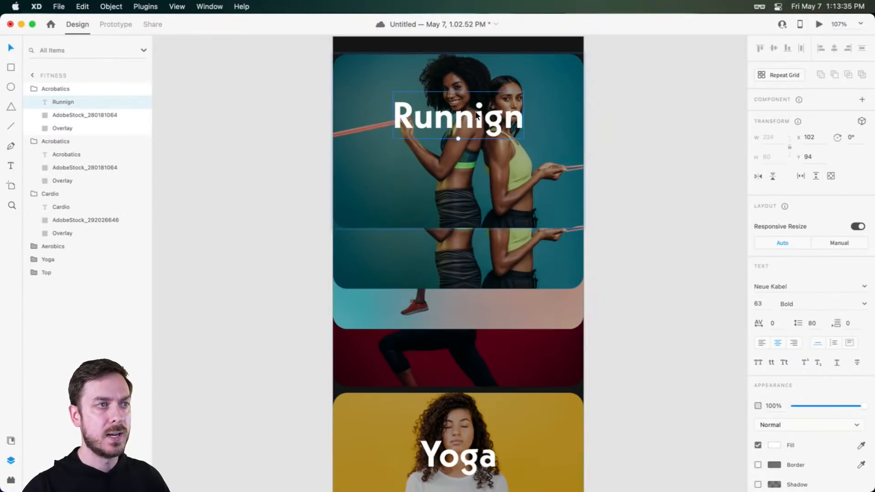
{"action": "double_click", "coordinate": [491, 117]}
{"action": "type", "text": "Running"}
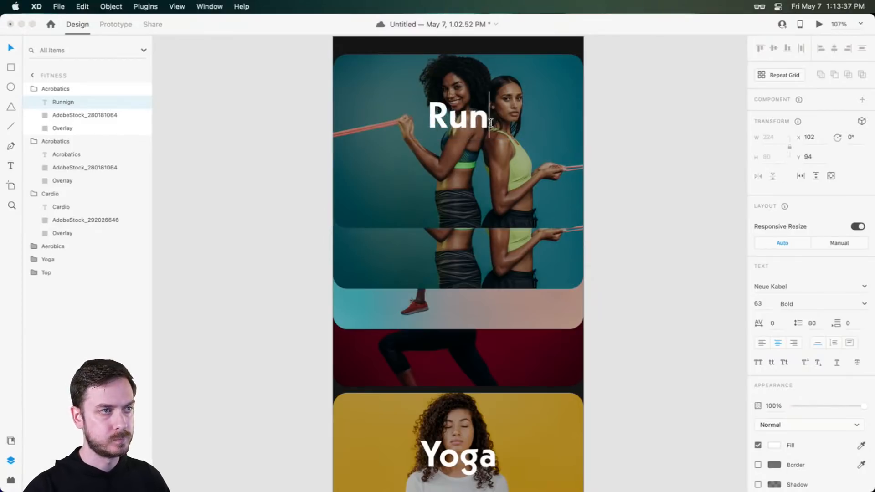
{"action": "key", "text": "Escape"}
- Replace the Running card's photo with cardio_313423889, rename its group as Running, and collapse the expanded card groups
{"action": "key", "text": "super+Tab"}
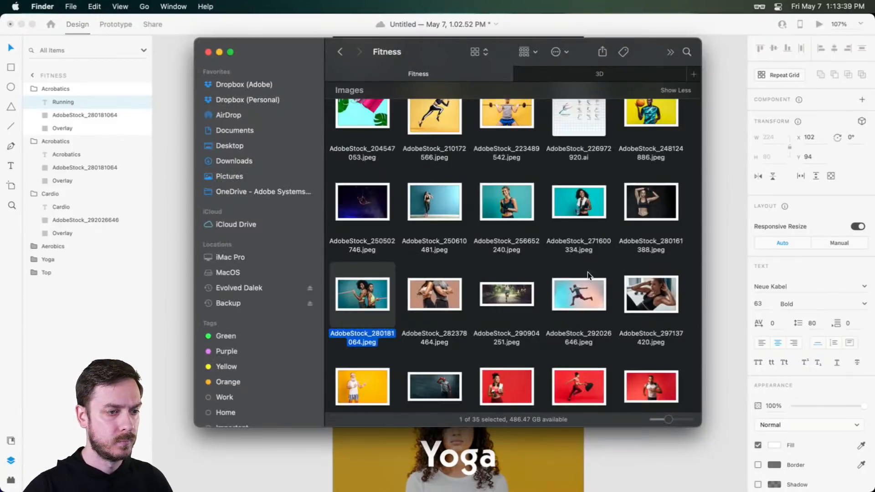
{"action": "scroll", "coordinate": [589, 276], "scroll_direction": "down", "scroll_amount": 5}
{"action": "left_click_drag", "start_coordinate": [435, 368], "coordinate": [491, 141]}
{"action": "left_click", "coordinate": [55, 89]}
{"action": "double_click", "coordinate": [55, 91]}
{"action": "type", "text": "Running"}
{"action": "key", "text": "Return"}
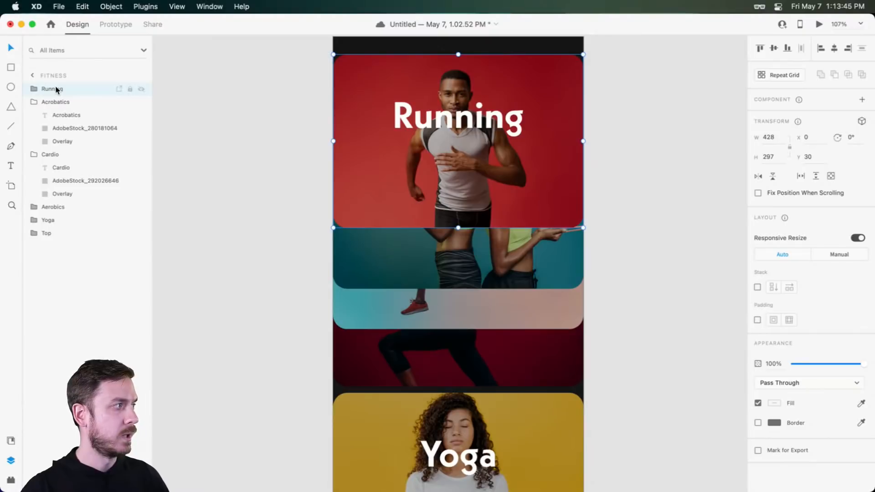
{"action": "left_click", "coordinate": [28, 102]}
{"action": "left_click", "coordinate": [28, 115]}
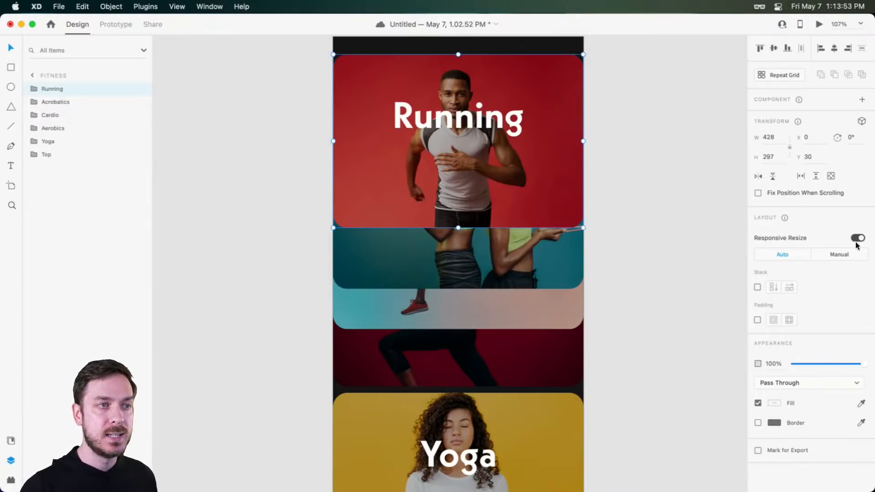
- Move the Aerobics card down to Y 463 and the Cardio card down to Y 333
{"action": "key", "text": "super+0"}
{"action": "left_click", "coordinate": [611, 199]}
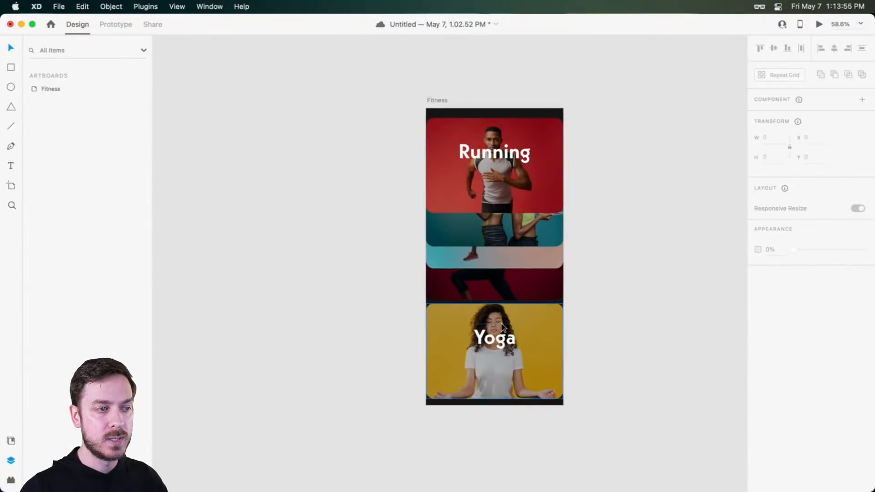
{"action": "left_click", "coordinate": [497, 287]}
{"action": "scroll", "coordinate": [500, 264], "scroll_direction": "down", "scroll_amount": 2}
{"action": "scroll", "coordinate": [499, 266], "scroll_direction": "up", "scroll_amount": 3}
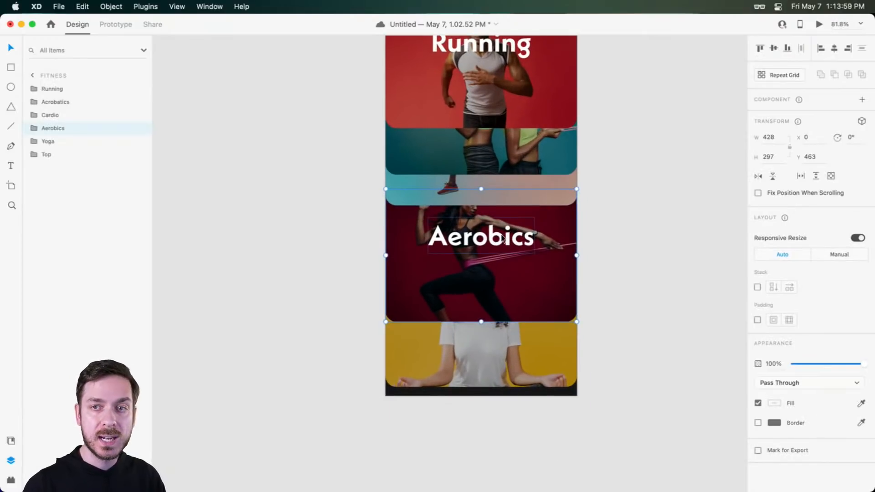
{"action": "left_click", "coordinate": [465, 190]}
{"action": "left_click_drag", "start_coordinate": [465, 191], "coordinate": [466, 250]}
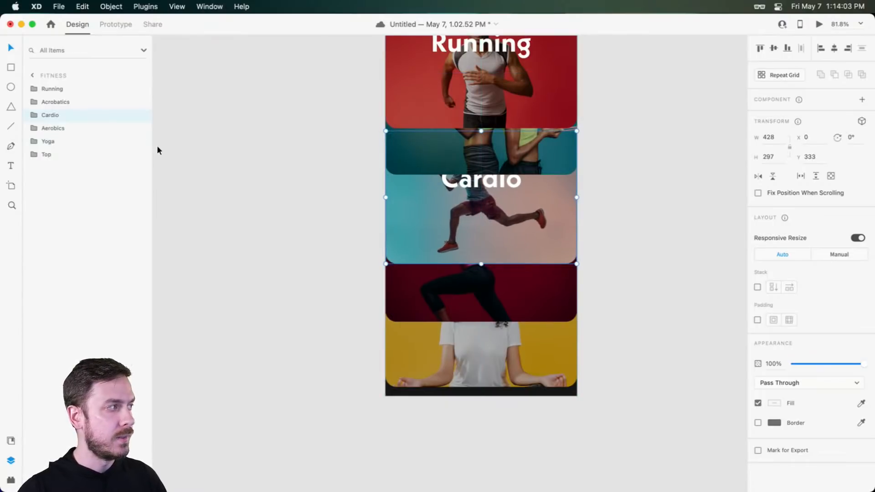
- Reverse the card stacking order so it runs Yoga, Aerobics, Cardio, Acrobatics, Running from front to back
{"action": "left_click_drag", "start_coordinate": [62, 128], "coordinate": [54, 143]}
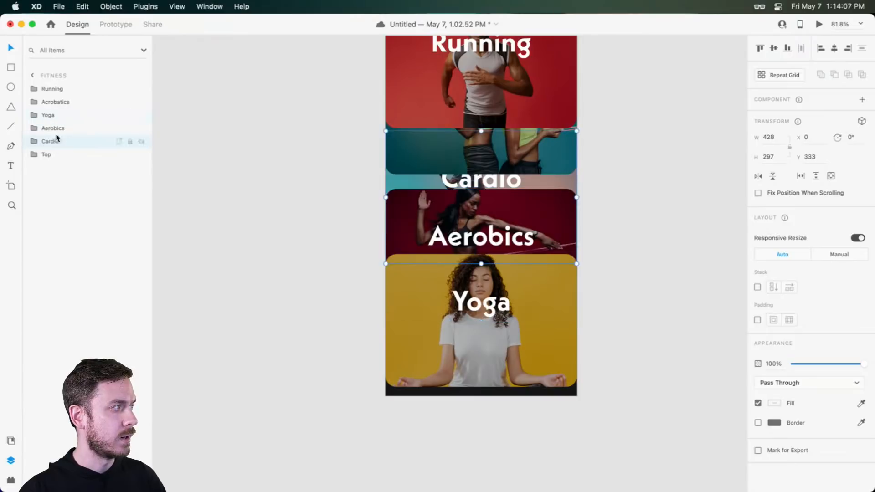
{"action": "left_click_drag", "start_coordinate": [59, 101], "coordinate": [57, 147]}
{"action": "scroll", "coordinate": [478, 186], "scroll_direction": "down", "scroll_amount": 3}
- Space the overlapping cards roughly evenly down the artboard above Yoga, with the Running card at Y 39
{"action": "left_click", "coordinate": [517, 198]}
{"action": "scroll", "coordinate": [517, 203], "scroll_direction": "up", "scroll_amount": 2}
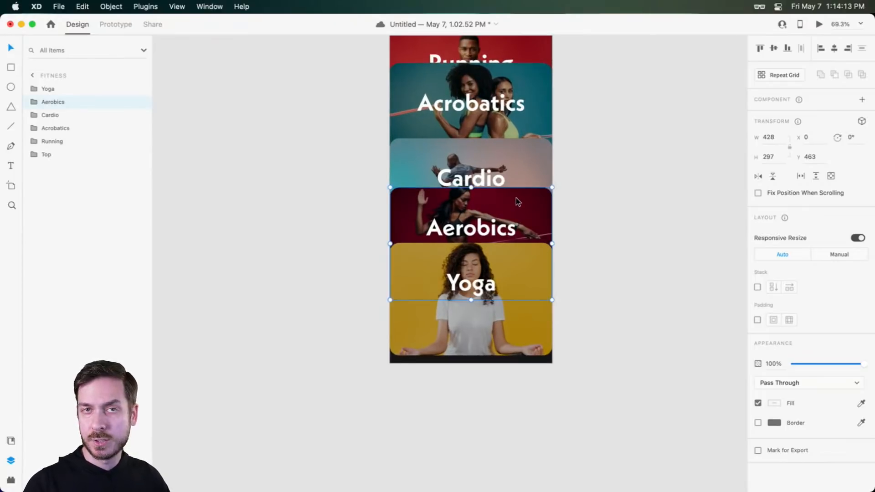
{"action": "left_click_drag", "start_coordinate": [516, 200], "coordinate": [489, 262]}
{"action": "left_click_drag", "start_coordinate": [489, 209], "coordinate": [490, 206]}
{"action": "left_click_drag", "start_coordinate": [482, 172], "coordinate": [482, 192]}
{"action": "left_click_drag", "start_coordinate": [484, 118], "coordinate": [485, 123]}
{"action": "left_click", "coordinate": [586, 179]}
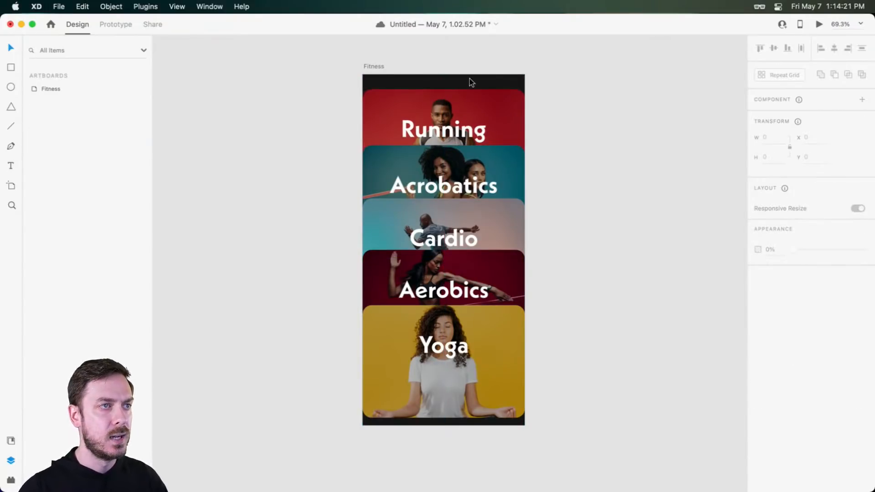
- Group the five cards from Running to Yoga and name the group First Set
{"action": "left_click", "coordinate": [475, 93]}
{"action": "key", "text": "Escape"}
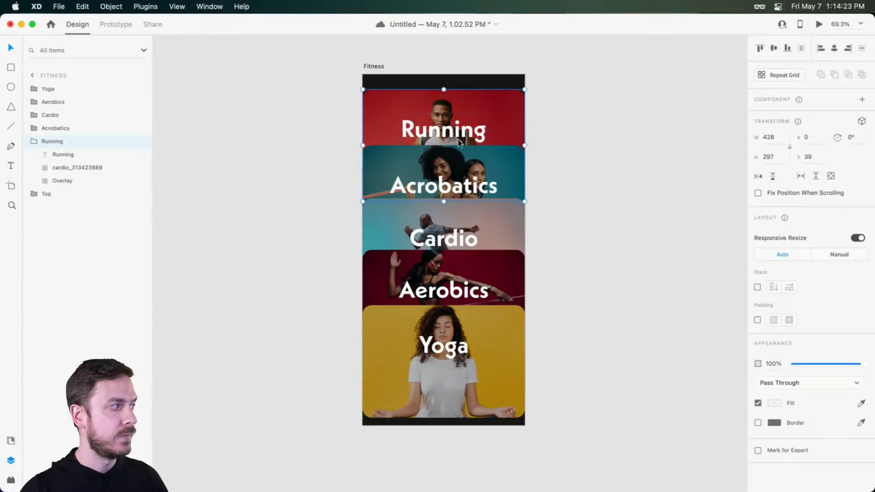
{"action": "left_click", "coordinate": [33, 142]}
{"action": "left_click", "coordinate": [67, 89], "text": "shift"}
{"action": "key", "text": "super+g"}
{"action": "double_click", "coordinate": [47, 89]}
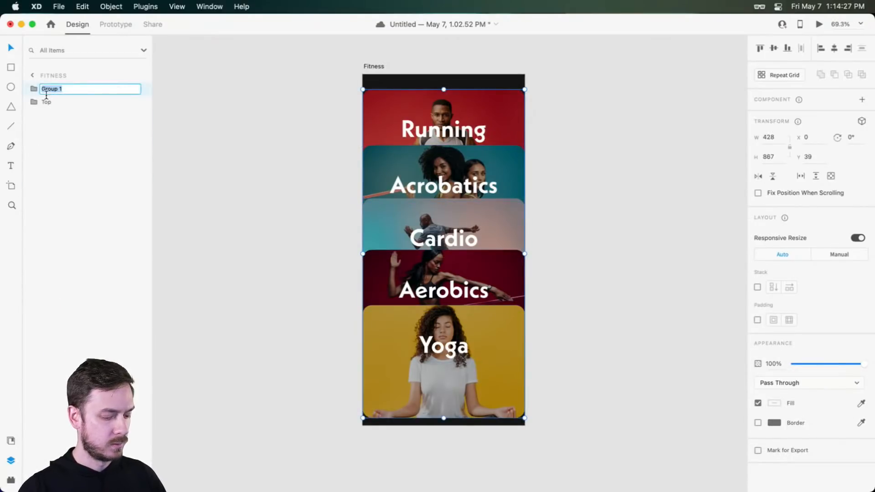
{"action": "type", "text": "First Set"}
{"action": "key", "text": "Return"}
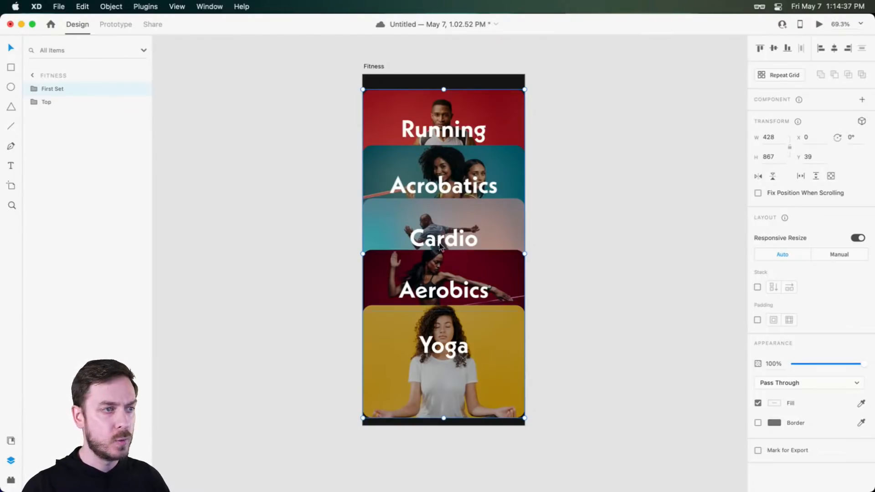
- Duplicate the First Set group and rename the copy as Second Set
{"action": "key", "text": "super+d"}
{"action": "double_click", "coordinate": [48, 90]}
{"action": "type", "text": "Second Set"}
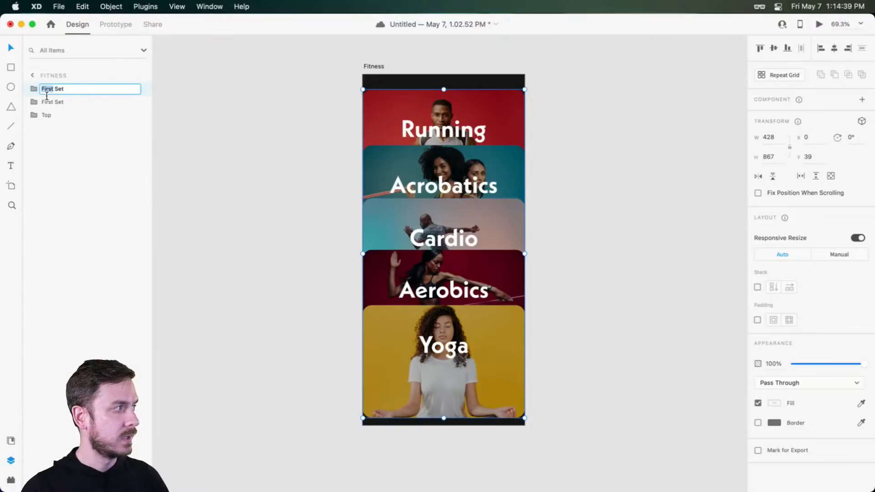
{"action": "key", "text": "Return"}
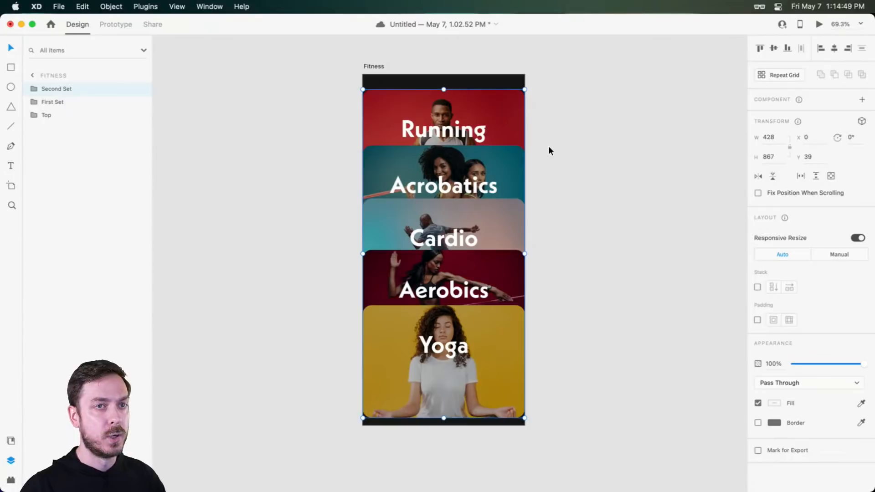
- Review the view setting options for sharing the design, keep Design Review, and return to the design workspace
{"action": "left_click", "coordinate": [154, 26]}
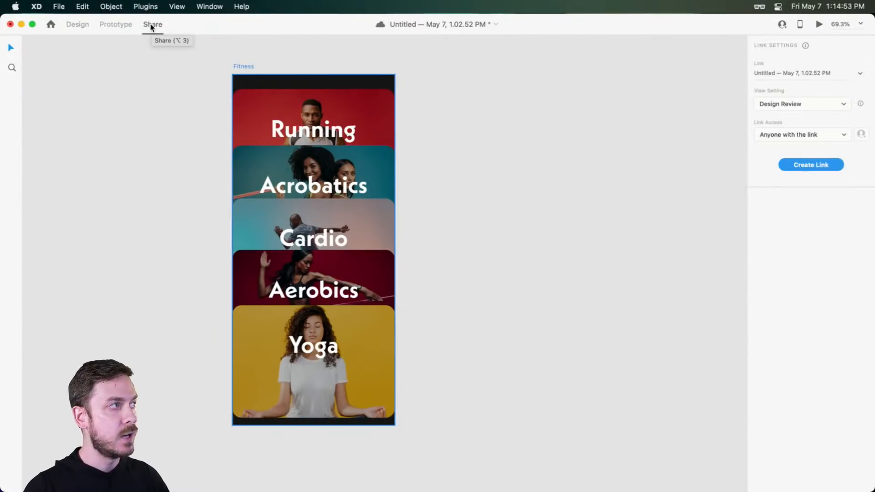
{"action": "left_click", "coordinate": [848, 106]}
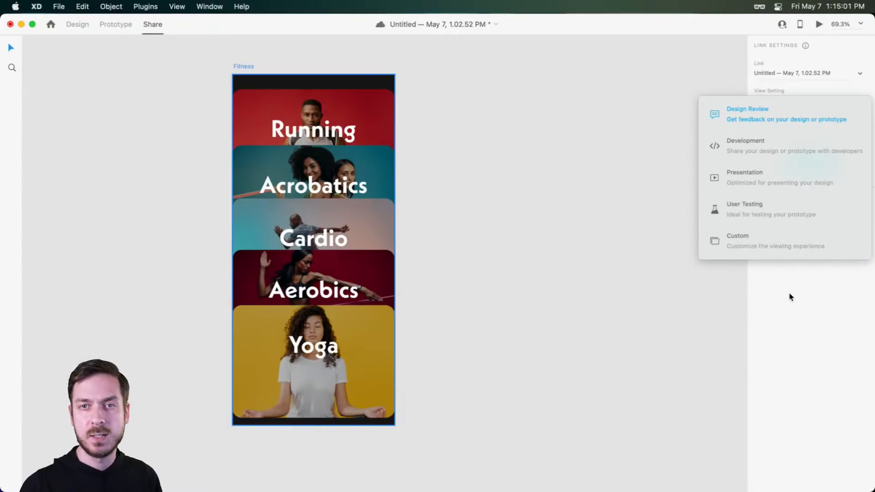
{"action": "left_click", "coordinate": [800, 300]}
{"action": "left_click", "coordinate": [819, 105]}
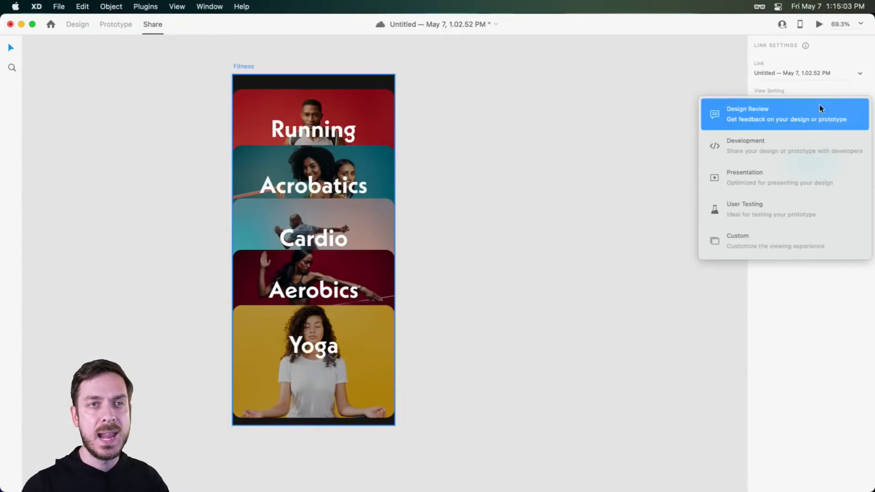
{"action": "left_click", "coordinate": [777, 116]}
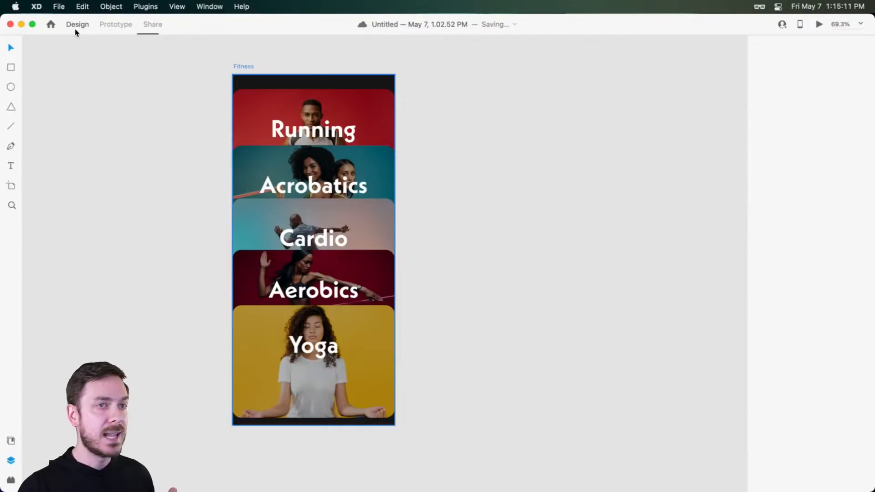
{"action": "left_click", "coordinate": [76, 25]}
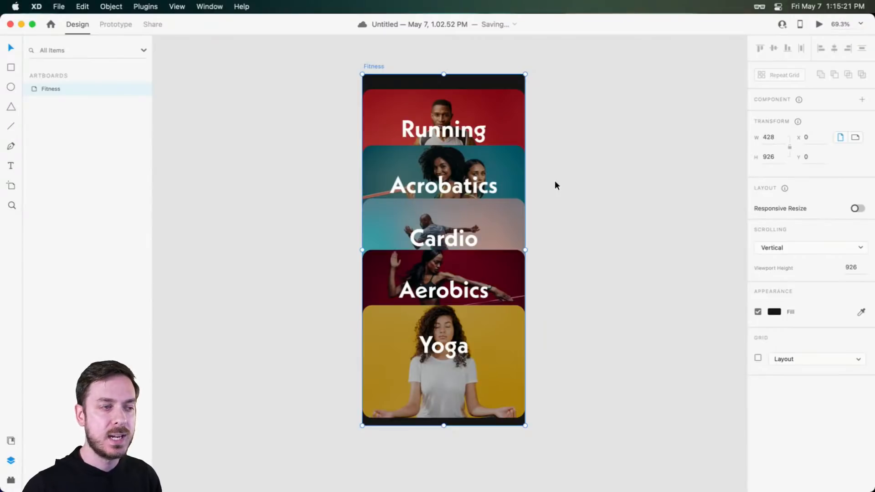
- Replace the photo of the Second Set's Yoga card with AdobeStock_282378464 from the Fitness folder in Finder
{"action": "left_click", "coordinate": [578, 182]}
{"action": "left_click", "coordinate": [472, 307]}
{"action": "mouse_move", "coordinate": [445, 165]}
{"action": "left_mouse_down"}
{"action": "mouse_move", "coordinate": [444, 158]}
{"action": "mouse_move", "coordinate": [444, 166]}
{"action": "left_mouse_up"}
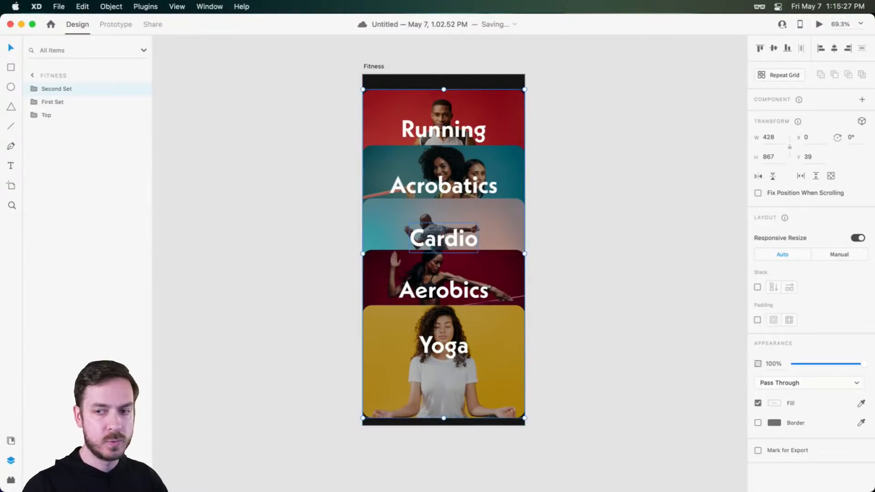
{"action": "key", "text": "super+Tab"}
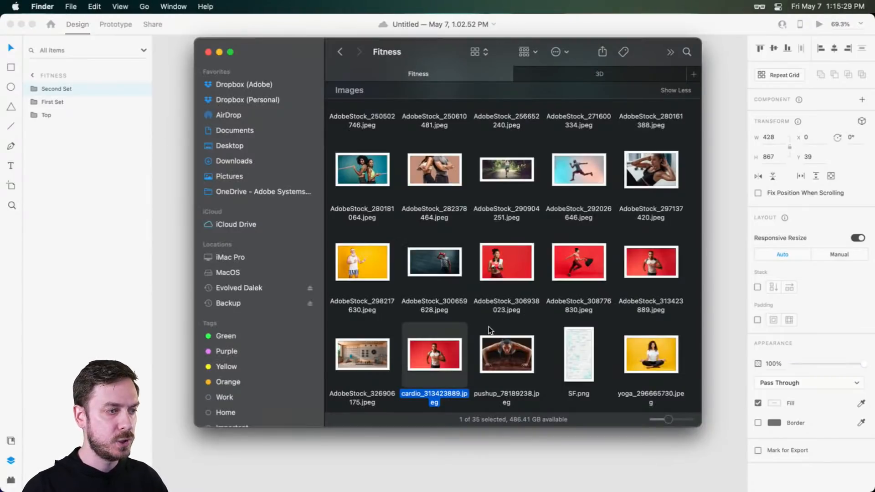
{"action": "scroll", "coordinate": [488, 326], "scroll_direction": "up", "scroll_amount": 6}
{"action": "scroll", "coordinate": [502, 291], "scroll_direction": "down", "scroll_amount": 6}
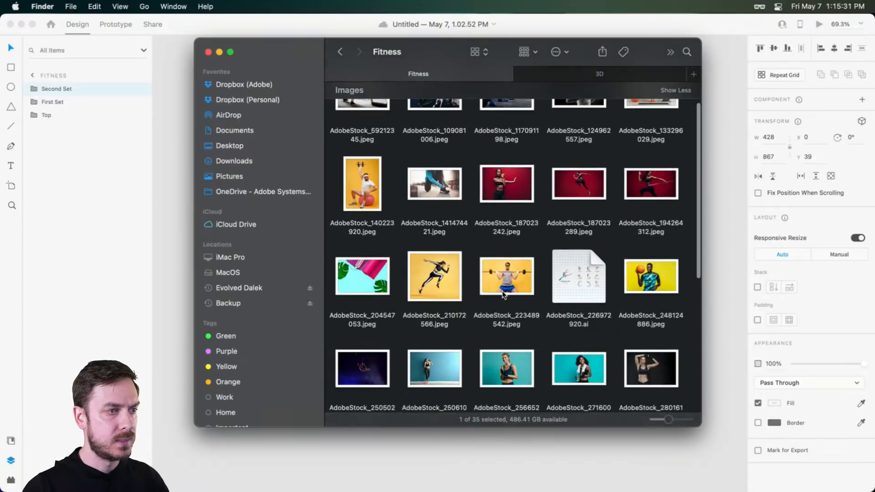
{"action": "key", "text": "super+Tab"}
{"action": "left_click_drag", "start_coordinate": [437, 209], "coordinate": [497, 341]}
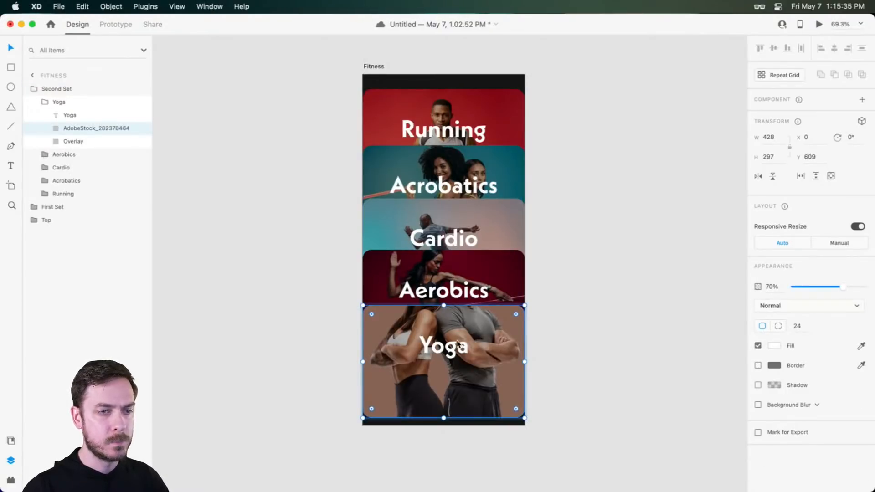
- Replace the photo of the Second Set's Aerobics card with AdobeStock_210172566 from the Finder folder
{"action": "key", "text": "super+Tab"}
{"action": "scroll", "coordinate": [532, 252], "scroll_direction": "down", "scroll_amount": 1}
{"action": "scroll", "coordinate": [548, 265], "scroll_direction": "up", "scroll_amount": 8}
{"action": "key", "text": "super+Tab"}
{"action": "left_click_drag", "start_coordinate": [434, 321], "coordinate": [508, 275]}
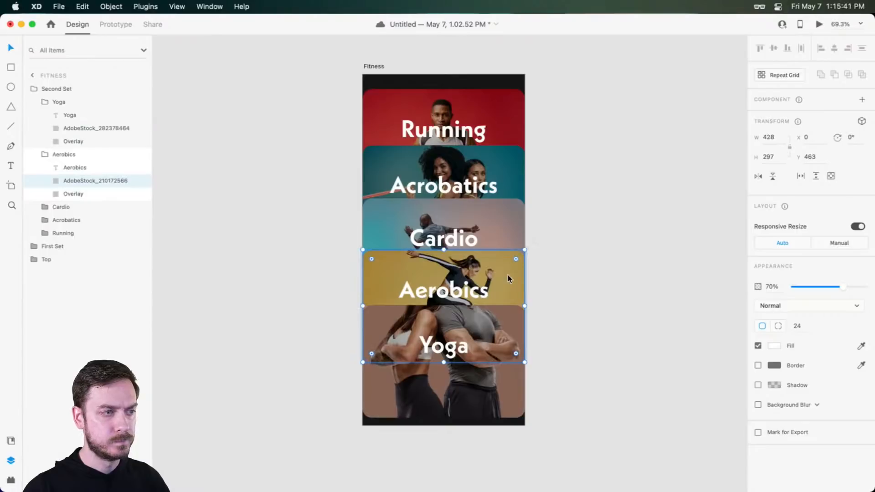
- Replace the photo of the Second Set's Cardio card with AdobeStock_187023242 from the Finder folder
{"action": "key", "text": "super+Tab"}
{"action": "key", "text": "super+Tab"}
{"action": "left_click_drag", "start_coordinate": [508, 233], "coordinate": [509, 218]}
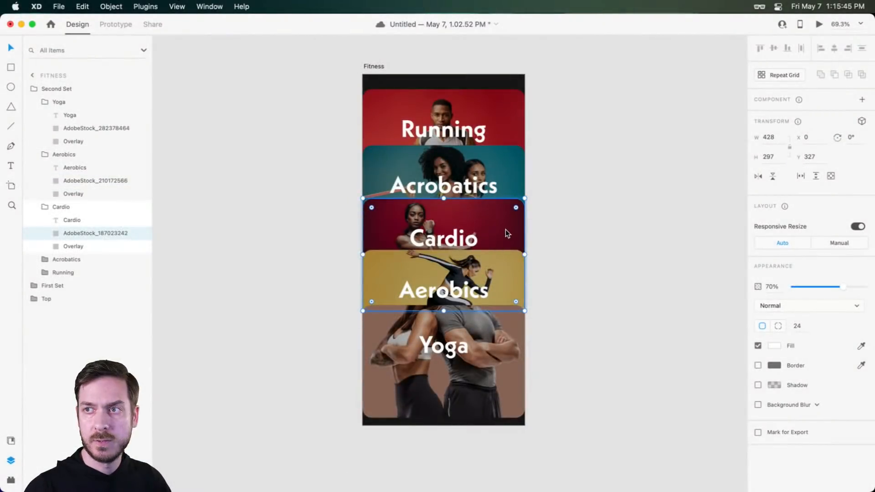
- Replace the photo of the Second Set's Acrobatics card with AdobeStock_248124886 from the Finder folder
{"action": "key", "text": "super+Tab"}
{"action": "scroll", "coordinate": [614, 305], "scroll_direction": "down", "scroll_amount": 3}
{"action": "left_click_drag", "start_coordinate": [647, 275], "coordinate": [522, 171]}
{"action": "key", "text": "super+Tab"}
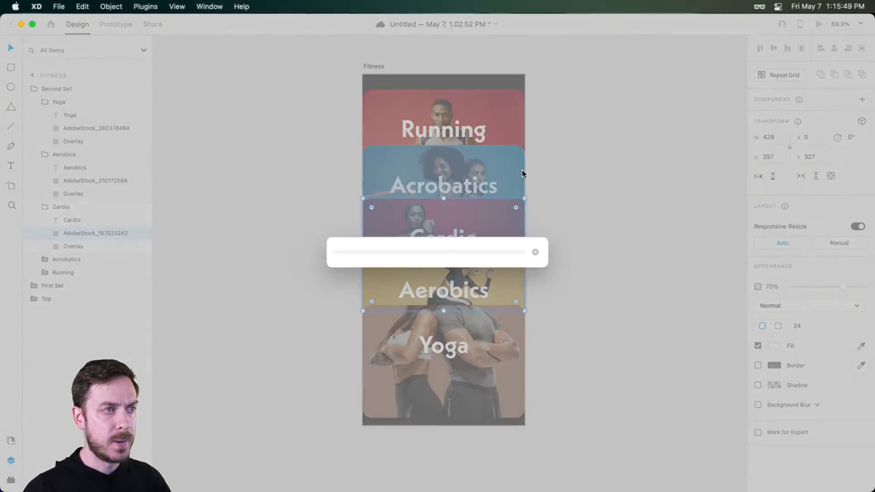
- Replace the photo of the Second Set's Running card with AdobeStock_300659628 from the Finder folder
{"action": "key", "text": "super+Tab"}
{"action": "scroll", "coordinate": [542, 237], "scroll_direction": "down", "scroll_amount": 10}
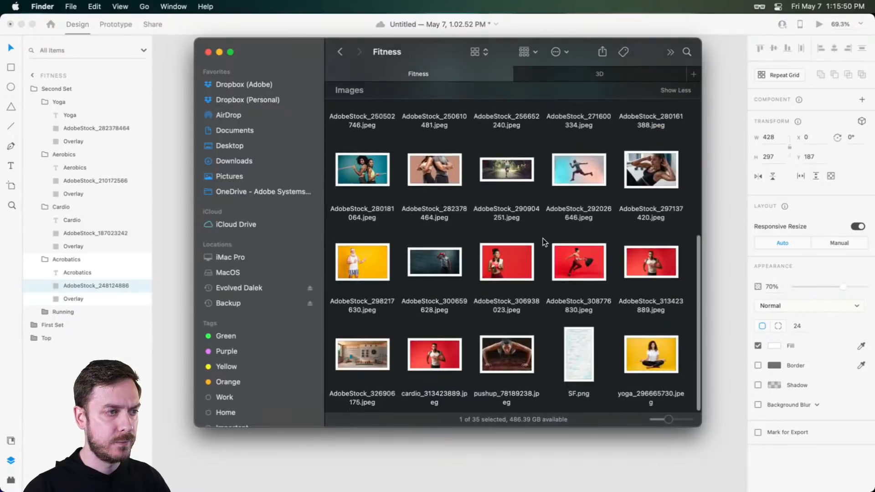
{"action": "left_click_drag", "start_coordinate": [434, 262], "coordinate": [493, 117]}
{"action": "key", "text": "super+Tab"}
- Change the Second Set's Yoga title text to Core and rename its card group Core
{"action": "left_click", "coordinate": [440, 351]}
{"action": "double_click", "coordinate": [440, 352]}
{"action": "type", "text": "Core"}
{"action": "key", "text": "Escape"}
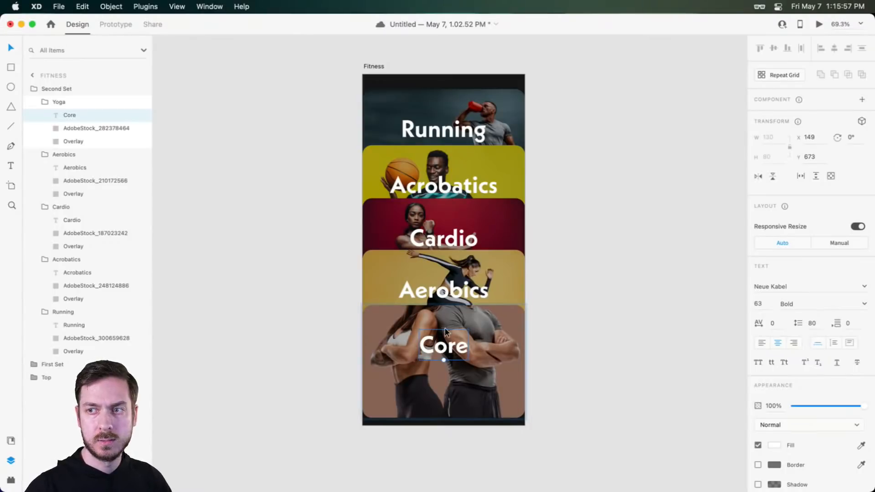
{"action": "double_click", "coordinate": [60, 102]}
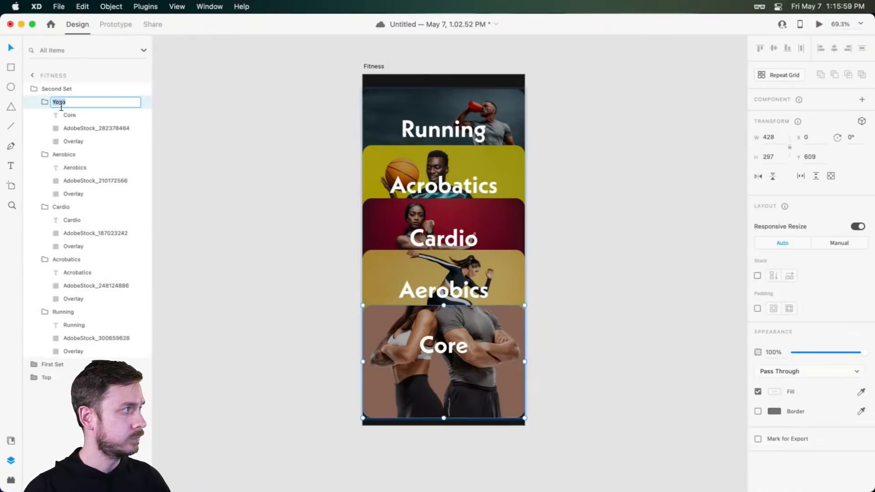
{"action": "type", "text": "Core"}
{"action": "key", "text": "Return"}
- Change the Second Set's Aerobics title text to HIIT and rename its card group HIIT
{"action": "double_click", "coordinate": [454, 298]}
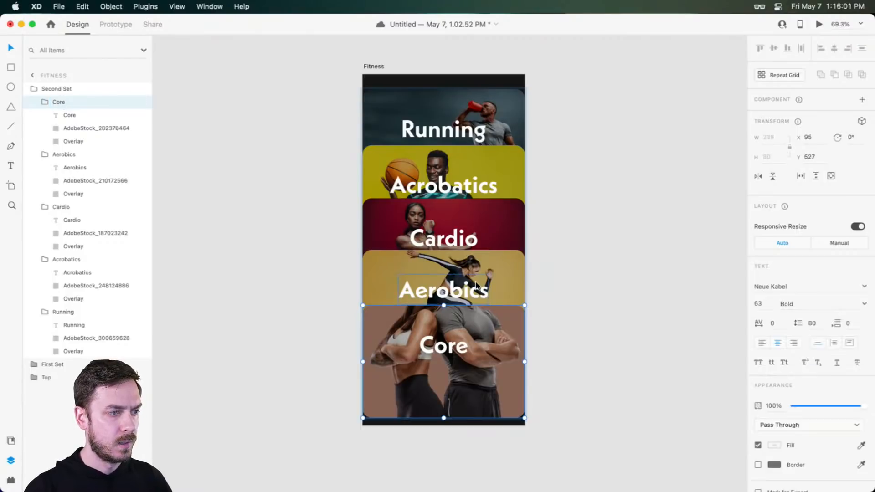
{"action": "double_click", "coordinate": [455, 299]}
{"action": "type", "text": "HIIT"}
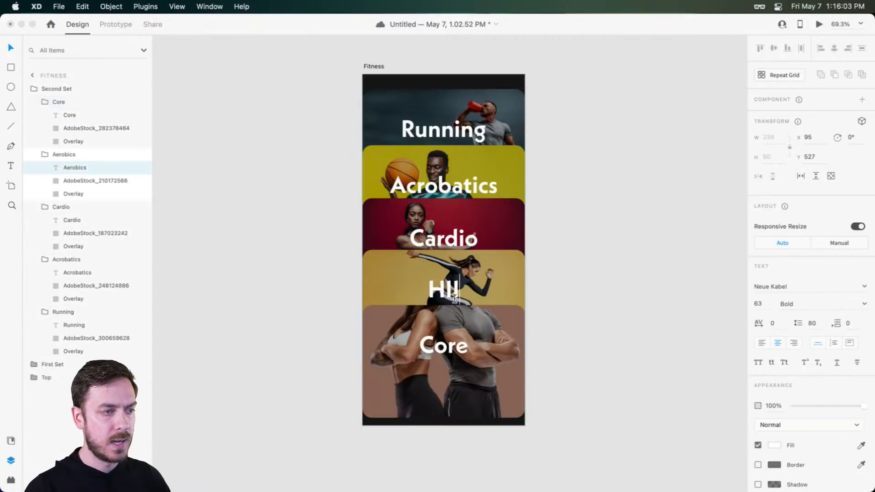
{"action": "key", "text": "Escape"}
{"action": "left_click", "coordinate": [68, 155]}
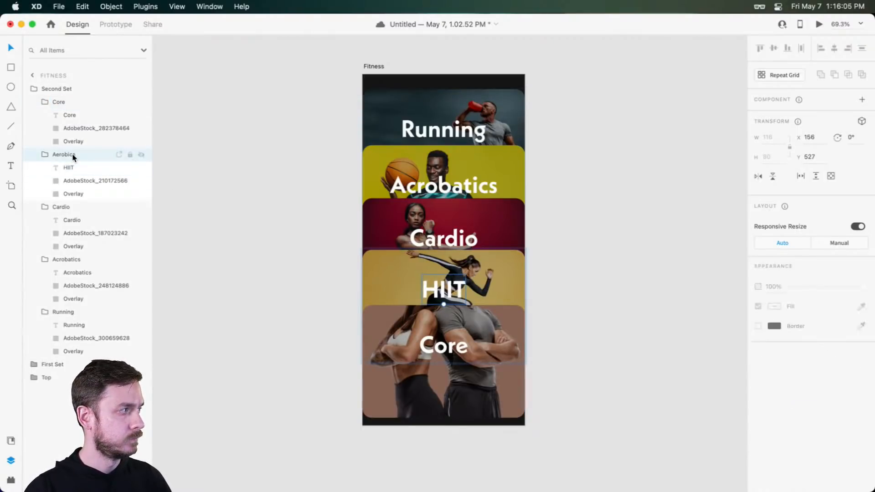
{"action": "double_click", "coordinate": [68, 155]}
{"action": "type", "text": "HIIT"}
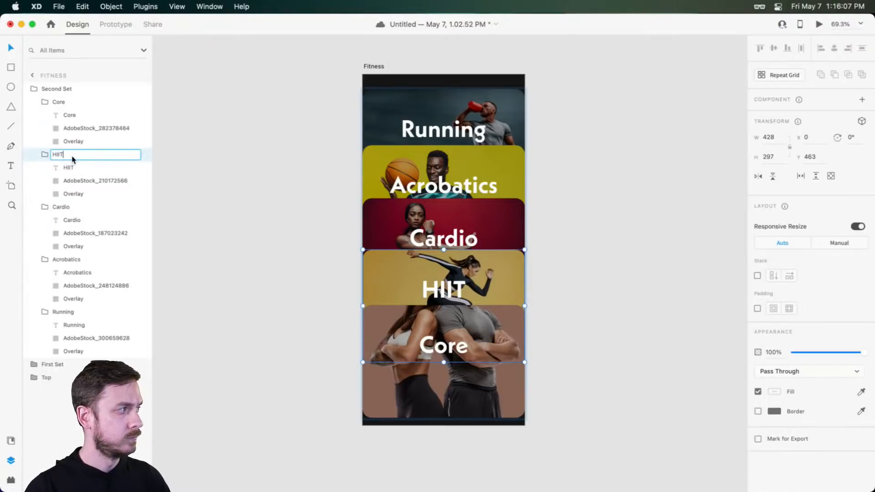
{"action": "key", "text": "super+Return"}
{"action": "key", "text": "super+w"}
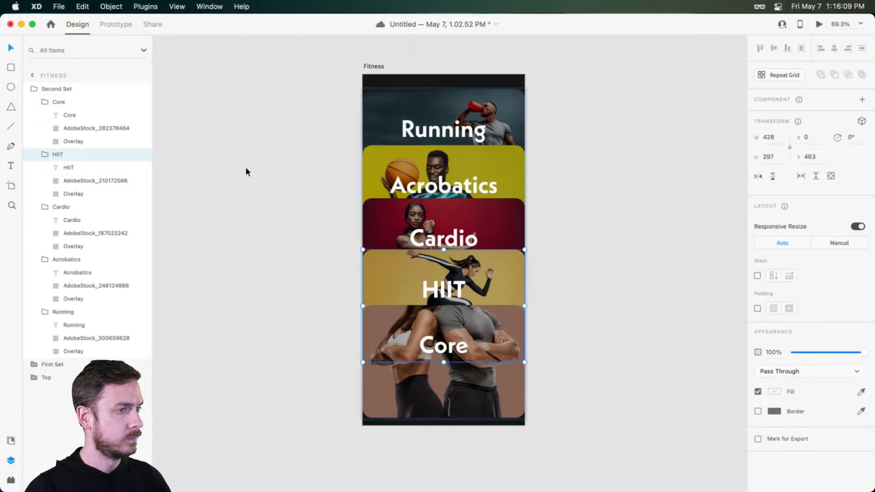
{"action": "left_click", "coordinate": [246, 172]}
- Change the Second Set's Cardio title text to Crossfit and rename its card group Crossfit
{"action": "left_click", "coordinate": [472, 240], "text": "super"}
{"action": "double_click", "coordinate": [474, 243]}
{"action": "type", "text": "C"}
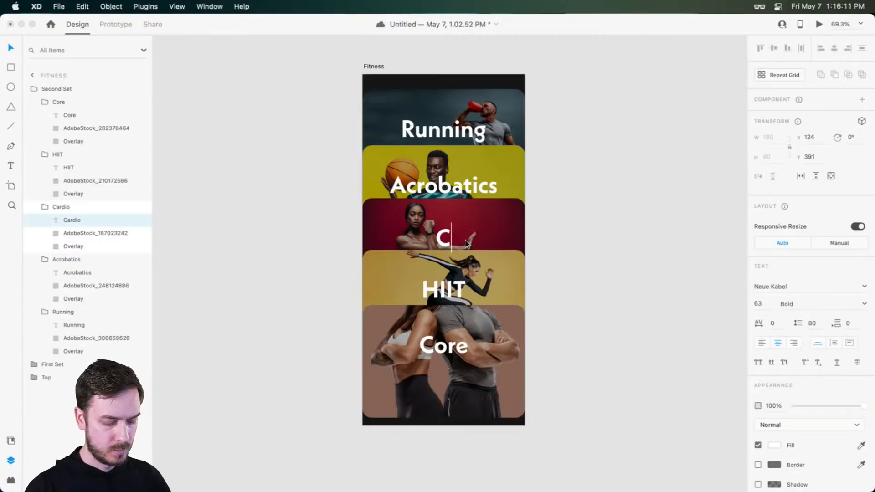
{"action": "type", "text": "rossfit"}
{"action": "key", "text": "Escape"}
{"action": "left_click", "coordinate": [61, 207]}
{"action": "double_click", "coordinate": [61, 207]}
{"action": "type", "text": "Cr"}
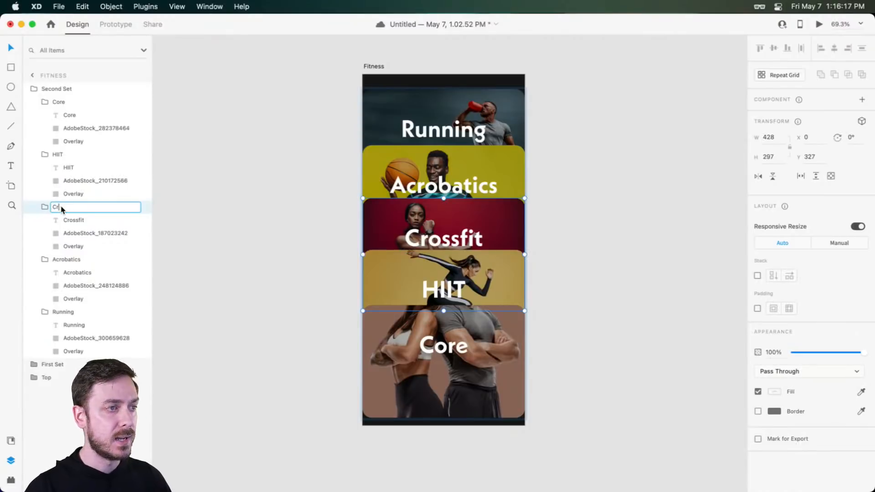
{"action": "type", "text": "ossfit"}
{"action": "key", "text": "Return"}
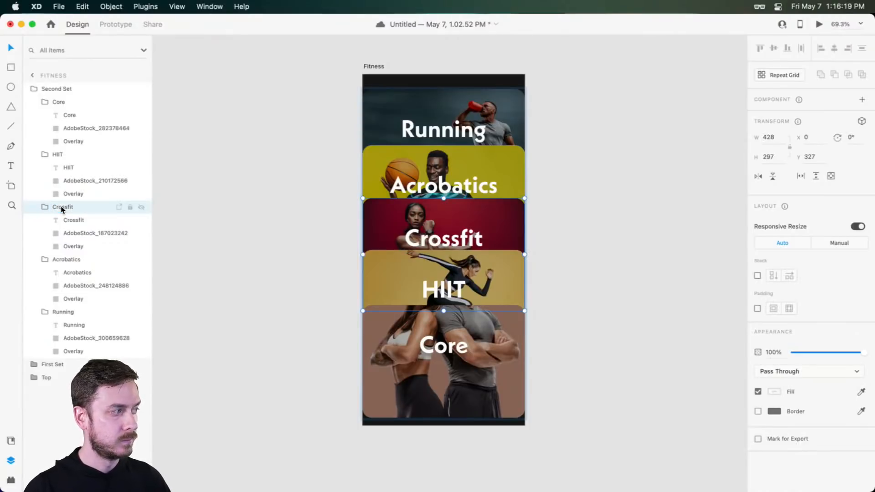
- Change the Second Set's Acrobatics title text to Balling and rename its card group Balling
{"action": "left_click", "coordinate": [435, 189], "text": "super"}
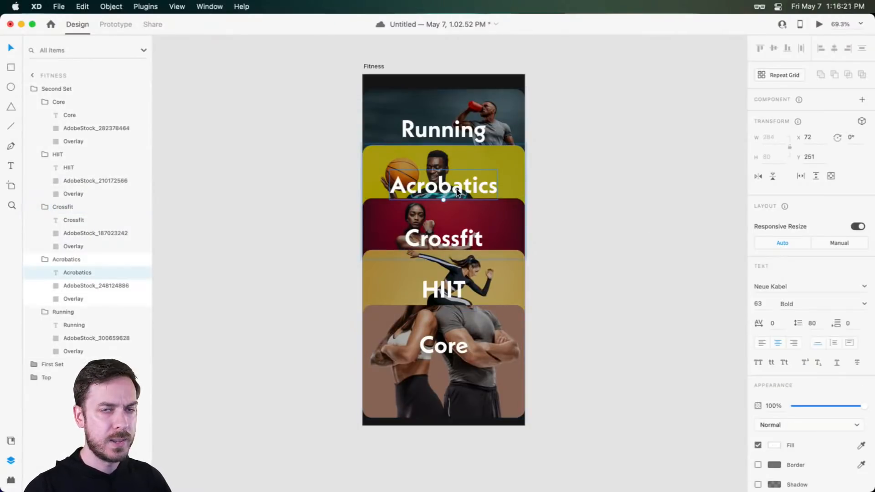
{"action": "double_click", "coordinate": [458, 189]}
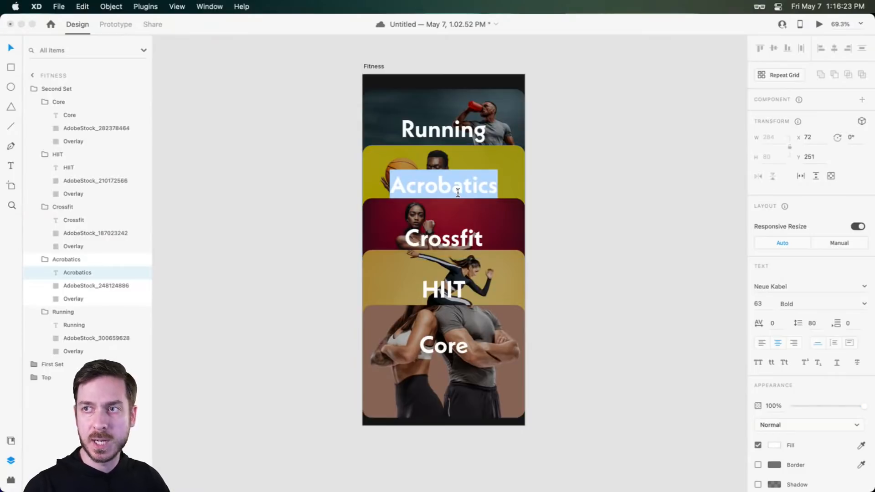
{"action": "type", "text": "Balling"}
{"action": "key", "text": "Escape"}
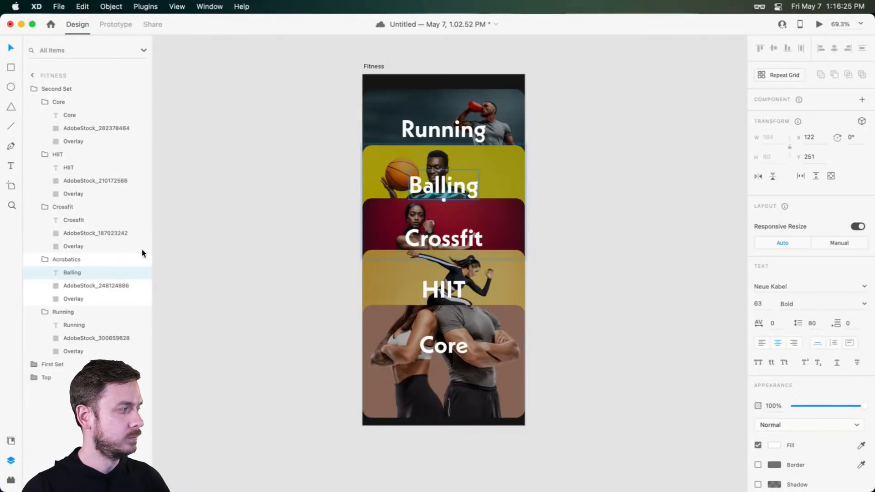
{"action": "double_click", "coordinate": [80, 261]}
{"action": "type", "text": "Ballin"}
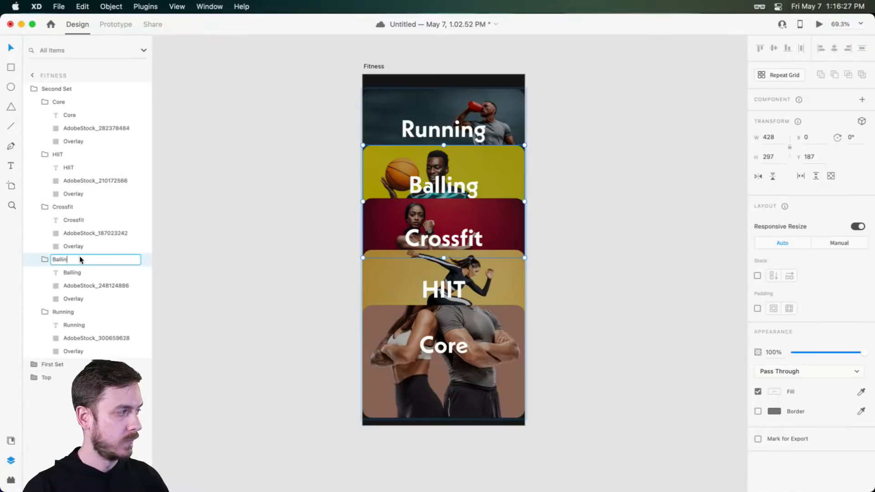
{"action": "type", "text": "g"}
{"action": "key", "text": "Return"}
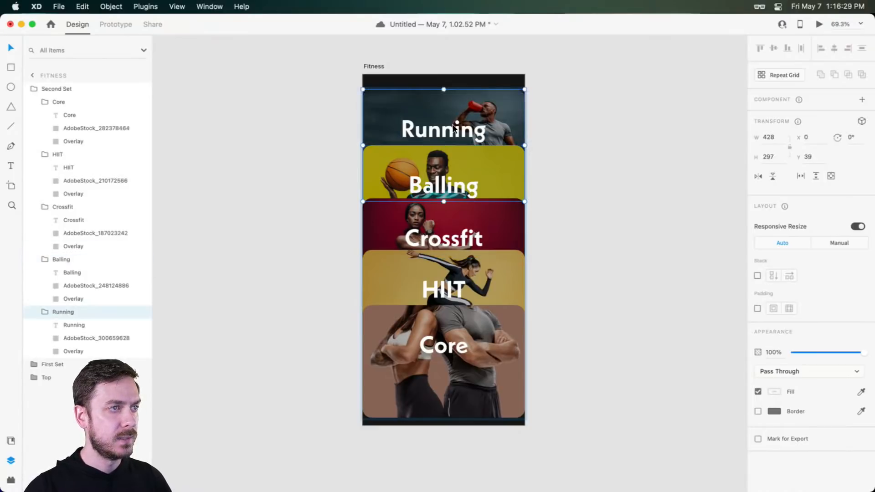
- Change the Second Set's Running title text to Strength and rename its card group Strength
{"action": "double_click", "coordinate": [454, 128]}
{"action": "double_click", "coordinate": [454, 128]}
{"action": "type", "text": "Stre"}
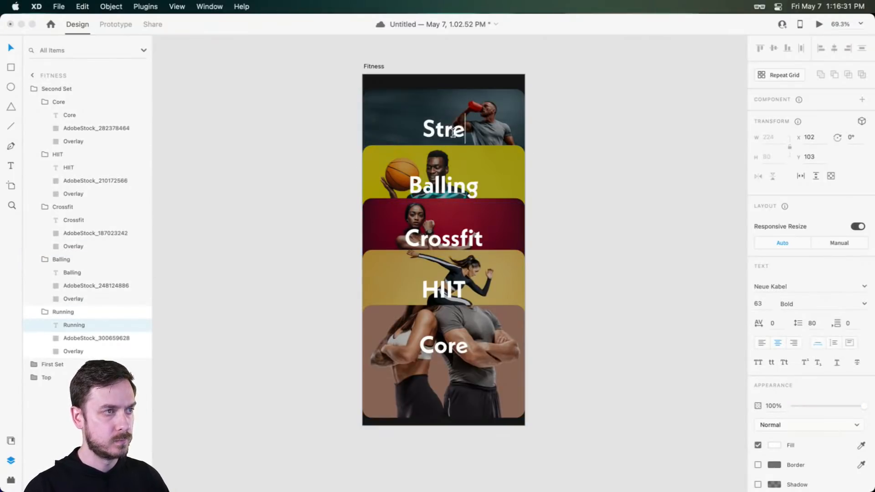
{"action": "type", "text": "ngth"}
{"action": "key", "text": "Escape"}
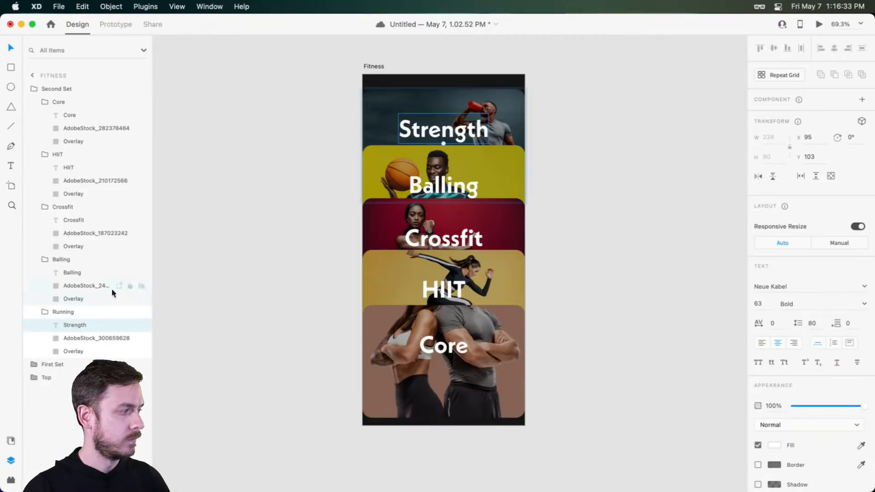
{"action": "double_click", "coordinate": [64, 313]}
{"action": "type", "text": "Strength"}
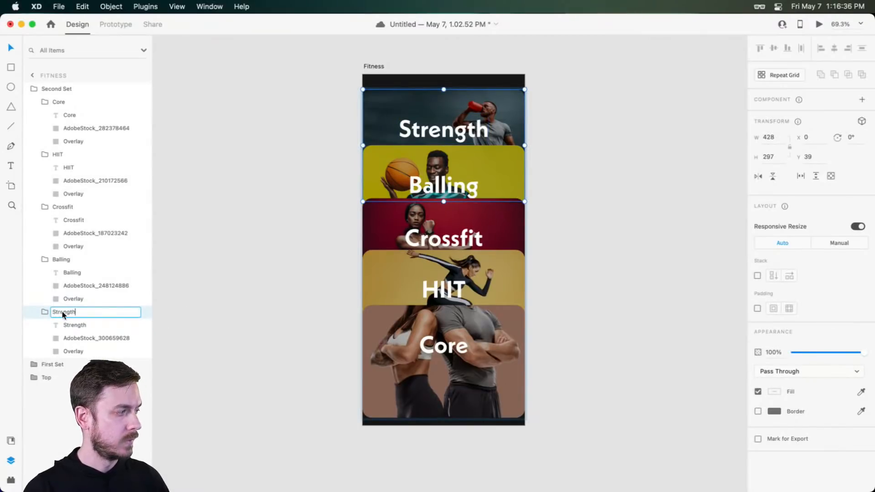
{"action": "key", "text": "Return"}
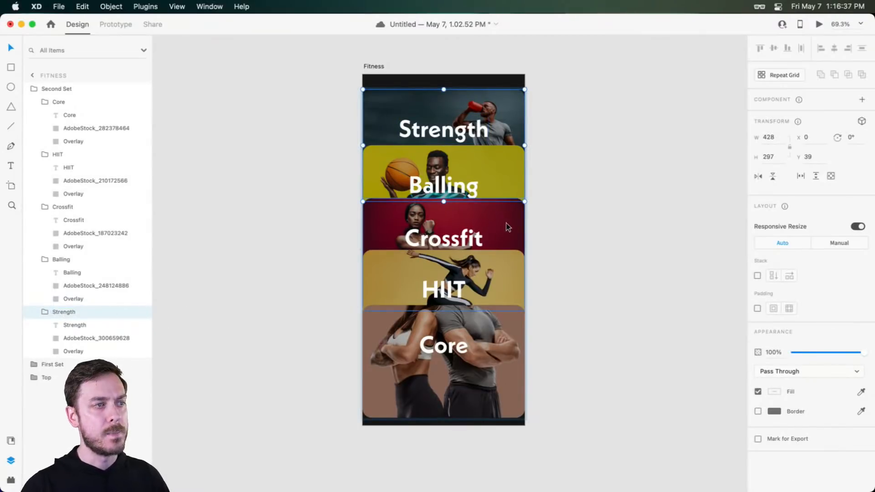
{"action": "left_click", "coordinate": [600, 194]}
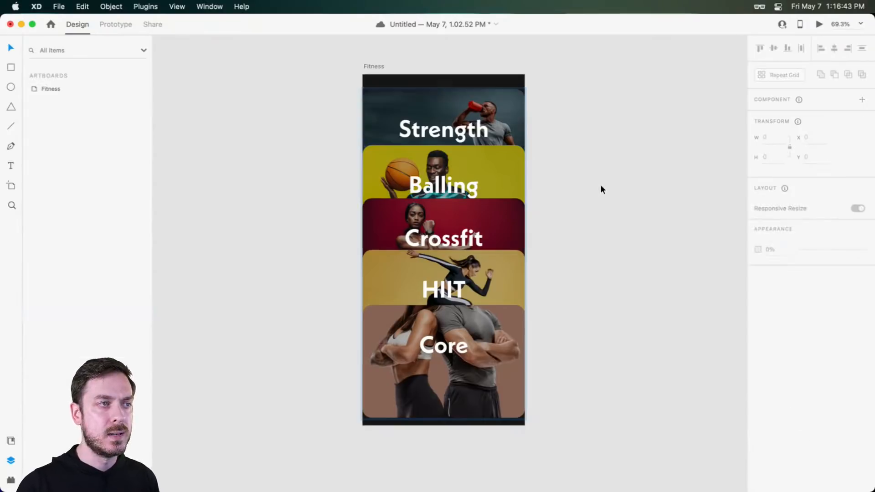
- Save the Strength title's text formatting as a character style in the document assets
{"action": "left_click", "coordinate": [462, 133]}
{"action": "left_click", "coordinate": [16, 438]}
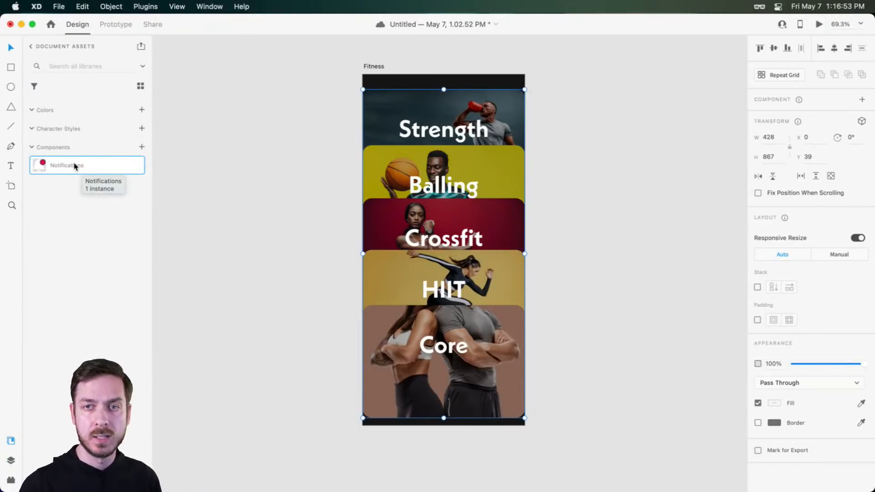
{"action": "double_click", "coordinate": [449, 134]}
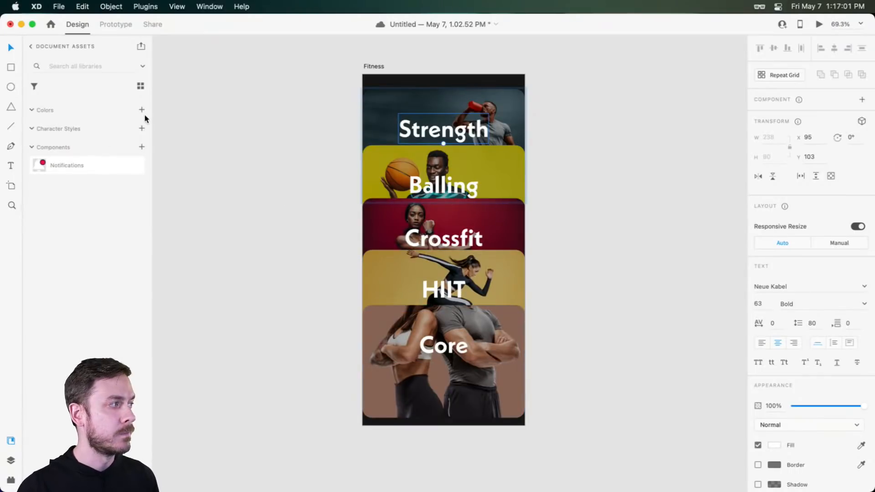
{"action": "left_click", "coordinate": [142, 128]}
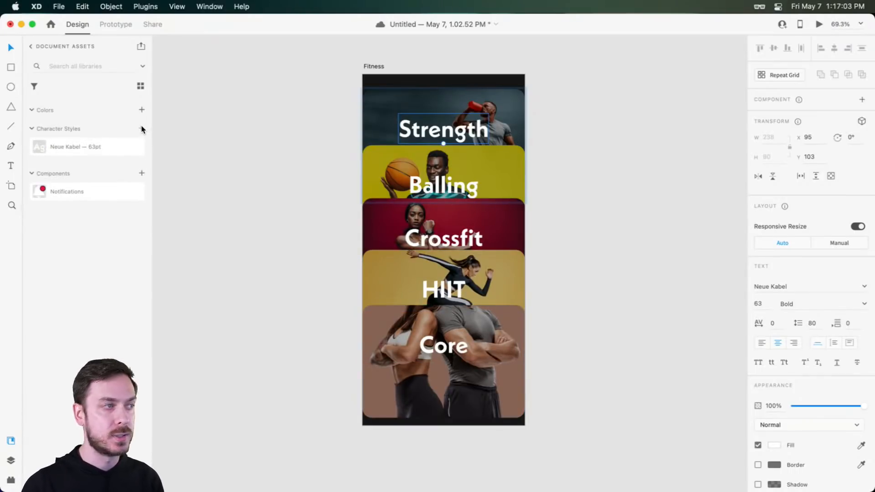
{"action": "mouse_move", "coordinate": [70, 153]}
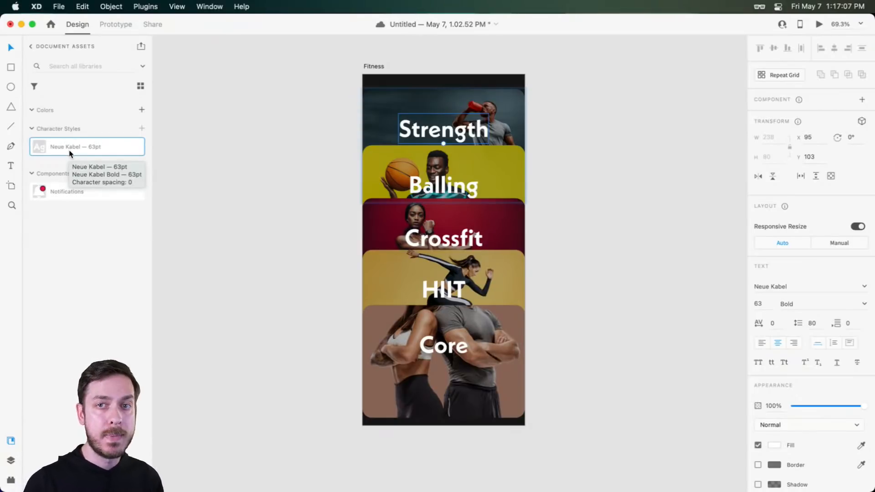
{"action": "left_click", "coordinate": [596, 216]}
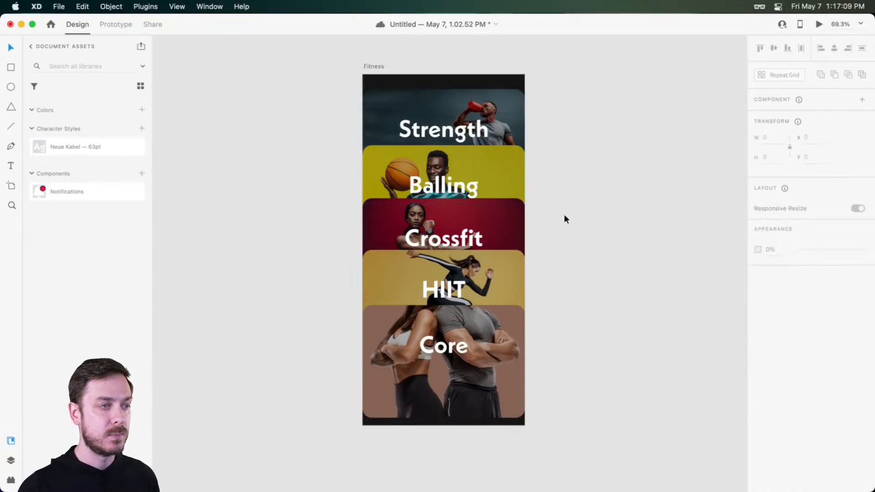
- Move the Second Set card group off the Fitness artboard to X 475, Y 39, uncovering the First Set
{"action": "left_click", "coordinate": [477, 215]}
{"action": "left_click_drag", "start_coordinate": [477, 211], "coordinate": [603, 212]}
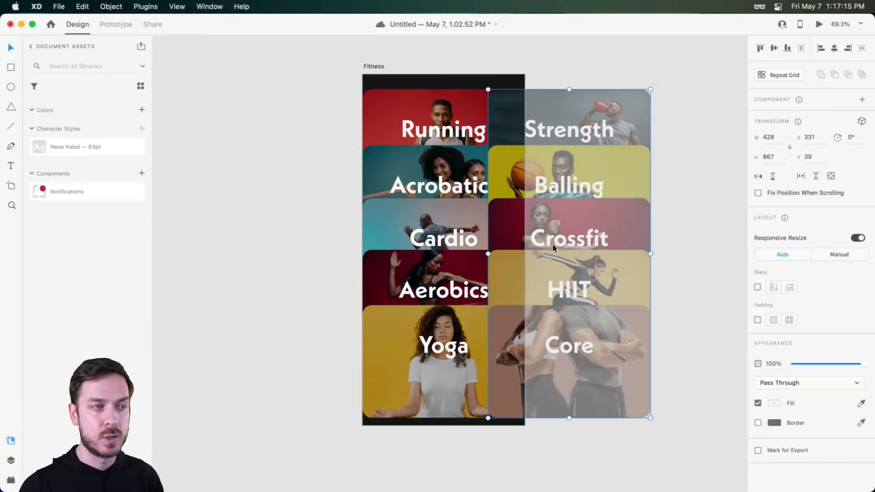
{"action": "left_click_drag", "start_coordinate": [539, 252], "coordinate": [596, 234]}
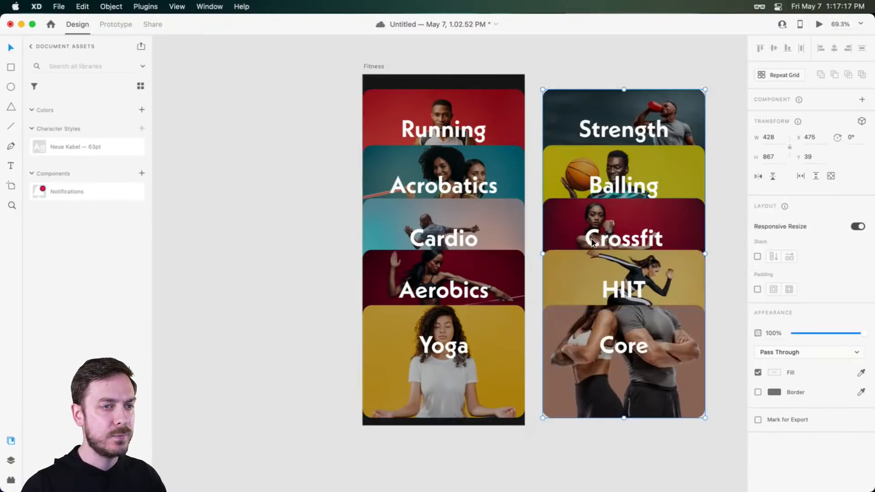
- Edit the Neue Kabel 63pt character style and set its font weight to Black for all card titles
{"action": "right_click", "coordinate": [76, 147]}
{"action": "left_click", "coordinate": [93, 168]}
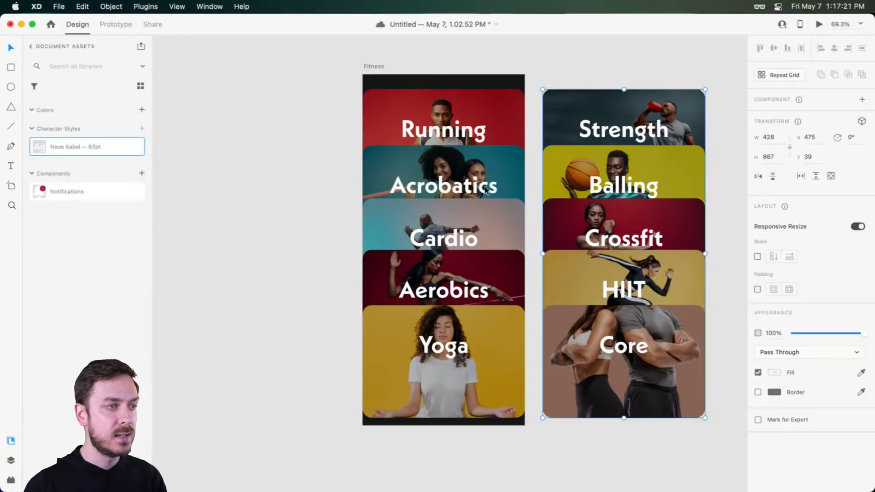
{"action": "left_click", "coordinate": [264, 77]}
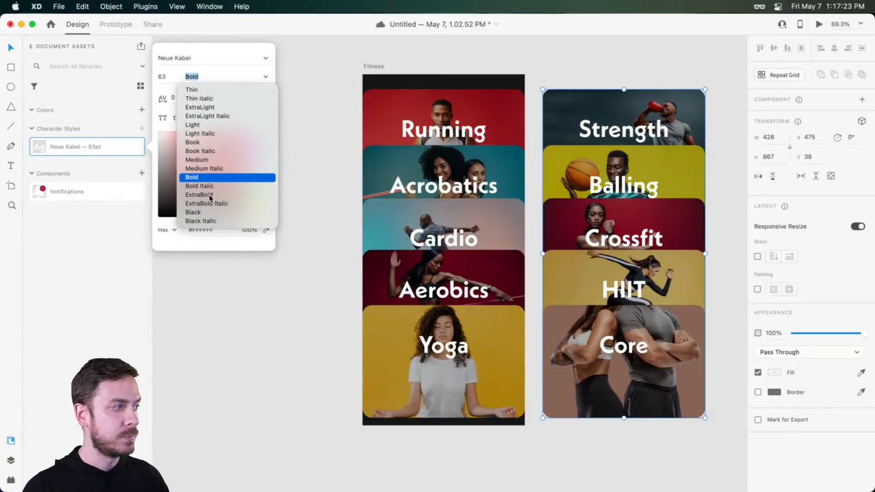
{"action": "left_click", "coordinate": [209, 194]}
{"action": "left_click", "coordinate": [266, 77]}
{"action": "left_click", "coordinate": [207, 210]}
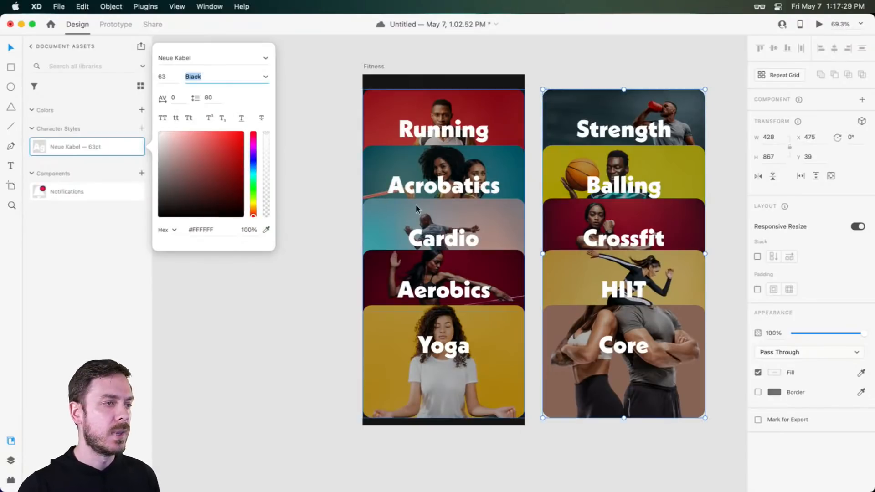
{"action": "left_click", "coordinate": [333, 217]}
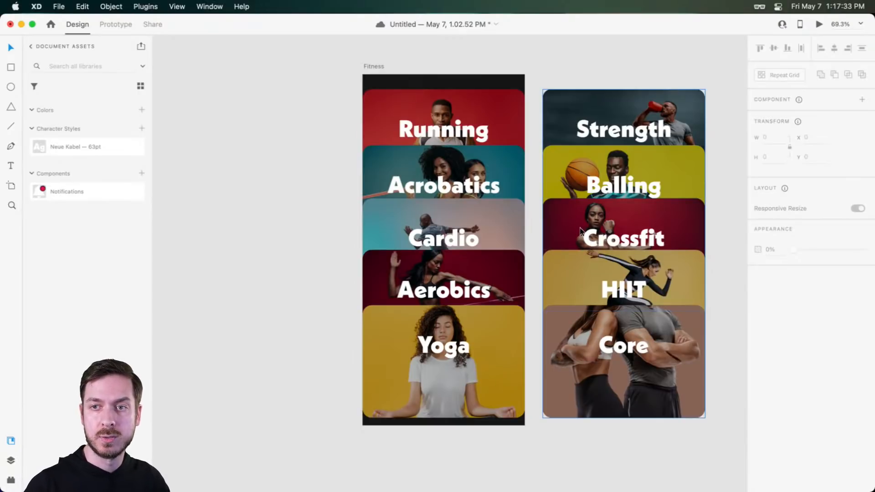
- Move the Second Set card group back onto the Fitness artboard at X 0, Y 39
{"action": "left_click_drag", "start_coordinate": [611, 246], "coordinate": [438, 241]}
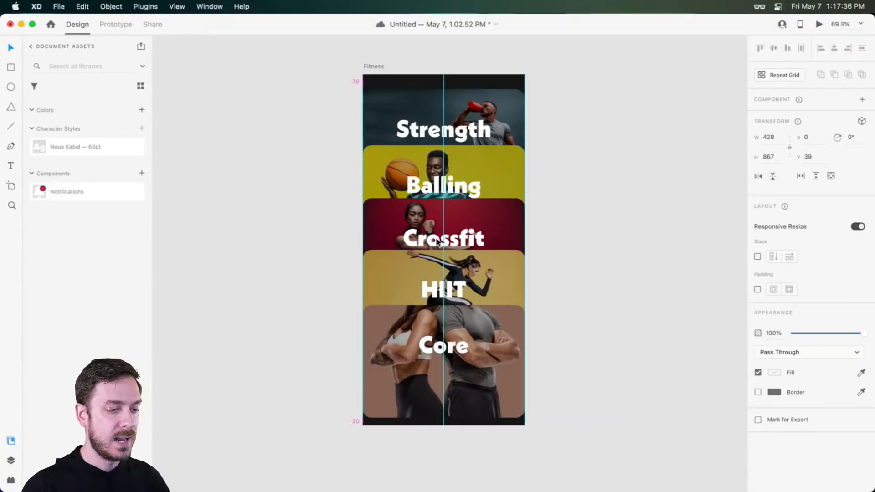
{"action": "left_click", "coordinate": [526, 243]}
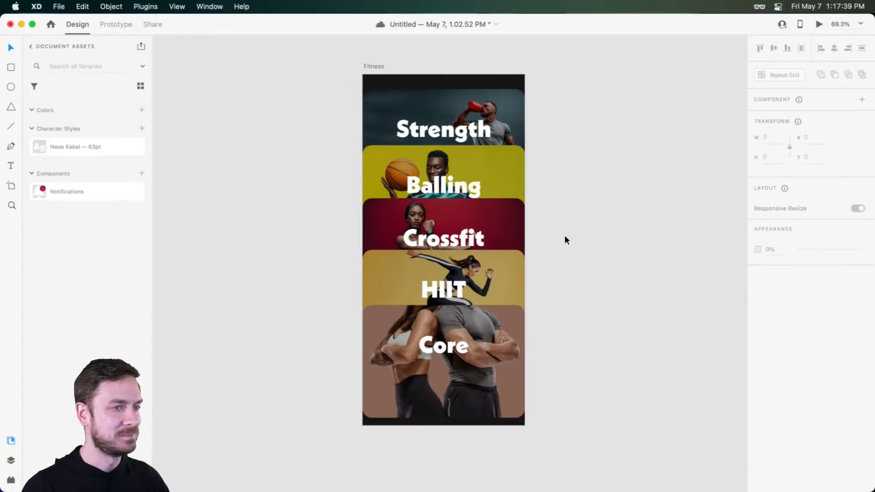
- Show the artboard's layers, try moving the Second Set beside the artboard, and undo that move
{"action": "left_click", "coordinate": [452, 214]}
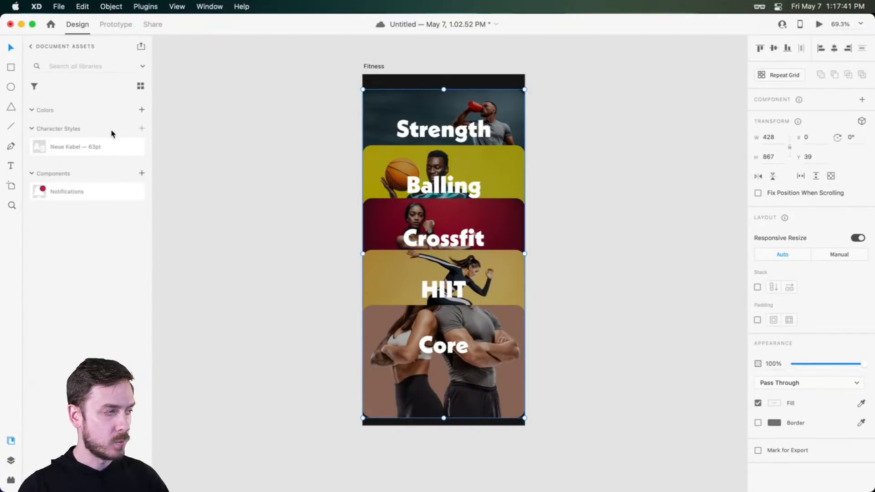
{"action": "key", "text": "super+y"}
{"action": "left_click", "coordinate": [32, 90]}
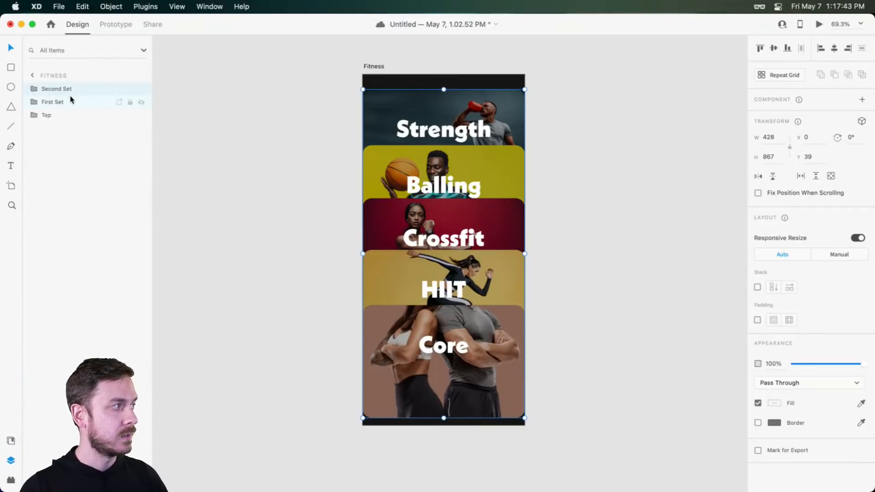
{"action": "left_click", "coordinate": [93, 90]}
{"action": "left_click_drag", "start_coordinate": [438, 211], "coordinate": [624, 246]}
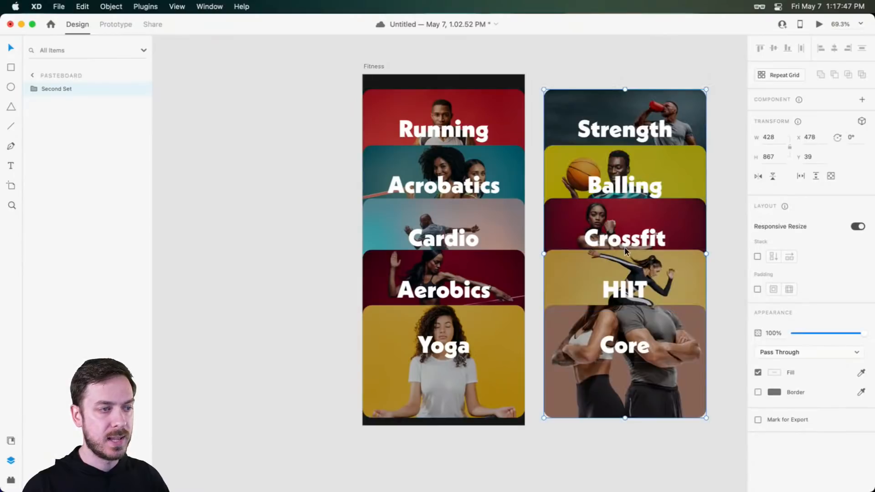
{"action": "key", "text": "super+z"}
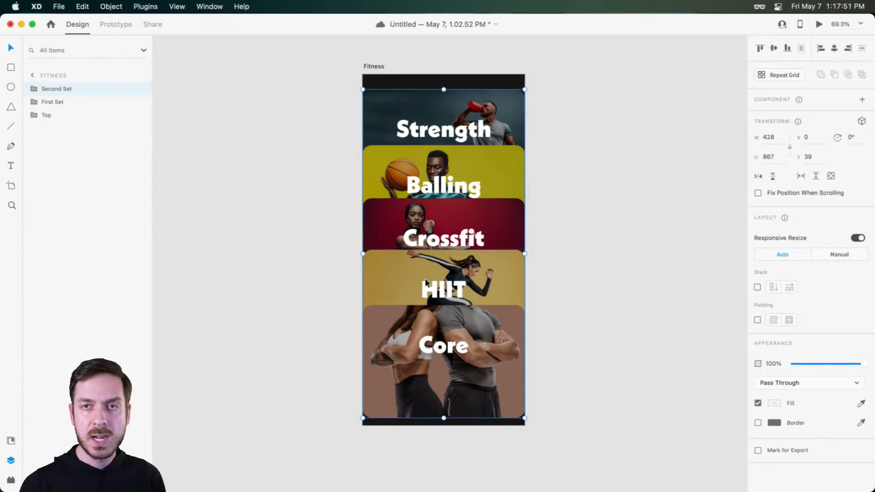
- Try shifting the Second Set vertically and moving it above the artboard to Y -953, undoing both moves
{"action": "scroll", "coordinate": [424, 278], "scroll_direction": "up", "scroll_amount": 2}
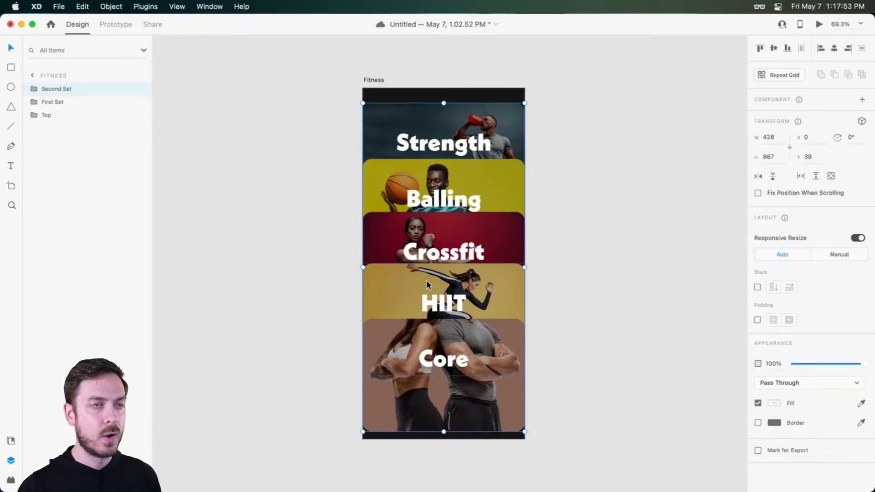
{"action": "left_click_drag", "start_coordinate": [480, 293], "coordinate": [488, 317]}
{"action": "key", "text": "super+z"}
{"action": "scroll", "coordinate": [497, 263], "scroll_direction": "down", "scroll_amount": 3}
{"action": "left_click_drag", "start_coordinate": [469, 373], "coordinate": [471, 156]}
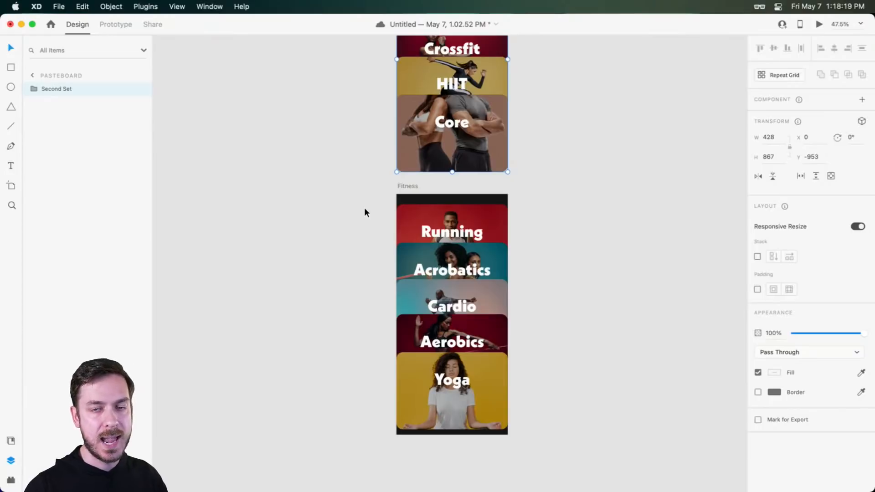
{"action": "key", "text": "super+z"}
- Shift the Second Set up to Y -135, and group it with the First Set under the name Cards
{"action": "left_click_drag", "start_coordinate": [459, 265], "coordinate": [458, 296]}
{"action": "scroll", "coordinate": [458, 298], "scroll_direction": "up", "scroll_amount": 5}
{"action": "scroll", "coordinate": [431, 268], "scroll_direction": "down", "scroll_amount": 5}
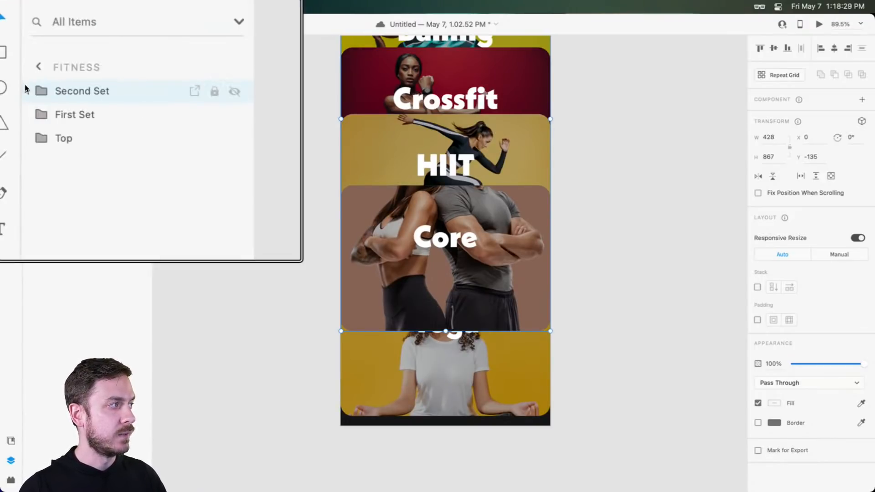
{"action": "left_click", "coordinate": [104, 115], "text": "shift"}
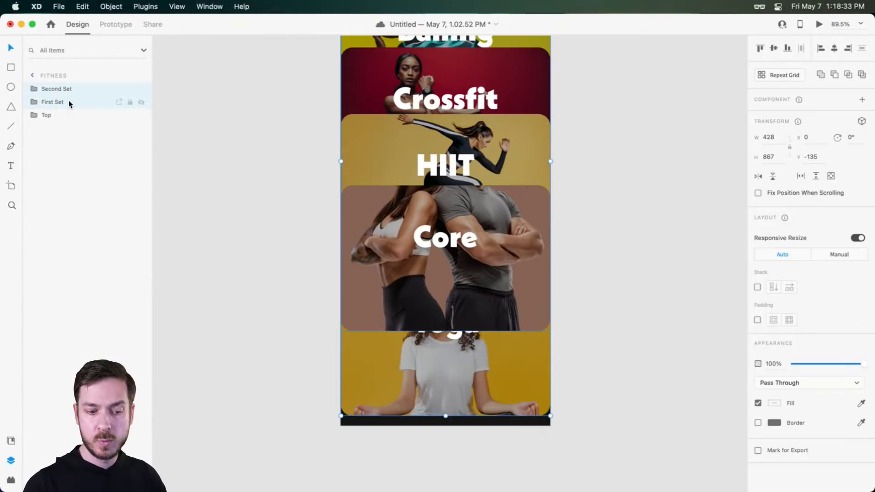
{"action": "key", "text": "super+g"}
{"action": "double_click", "coordinate": [46, 88]}
{"action": "type", "text": "Card"}
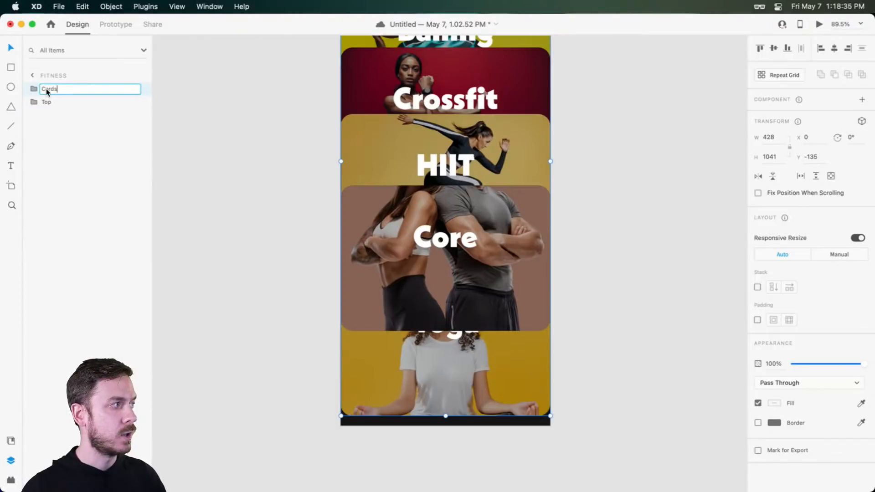
{"action": "type", "text": "s"}
{"action": "key", "text": "Return"}
- Inside the Cards group, move the Second Set straight up above the artboard to Y -976
{"action": "scroll", "coordinate": [444, 282], "scroll_direction": "down", "scroll_amount": 5}
{"action": "double_click", "coordinate": [444, 283]}
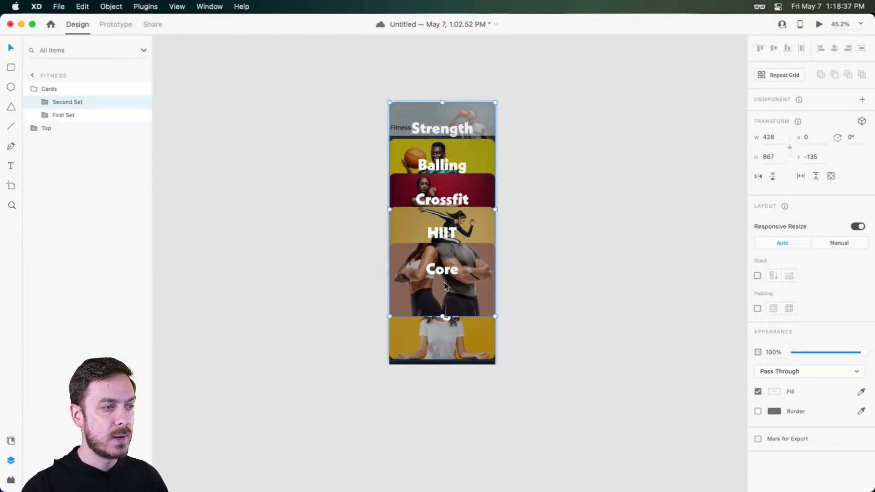
{"action": "left_click_drag", "start_coordinate": [458, 289], "coordinate": [439, 80]}
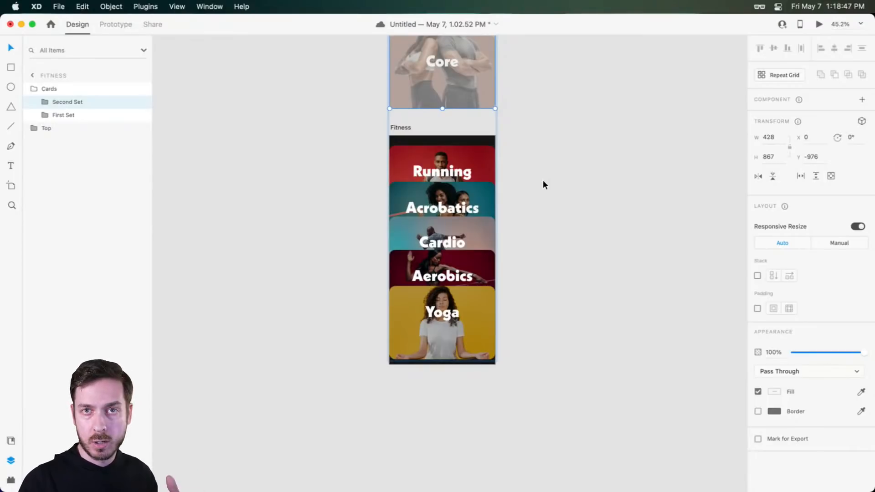
{"action": "left_click", "coordinate": [524, 178]}
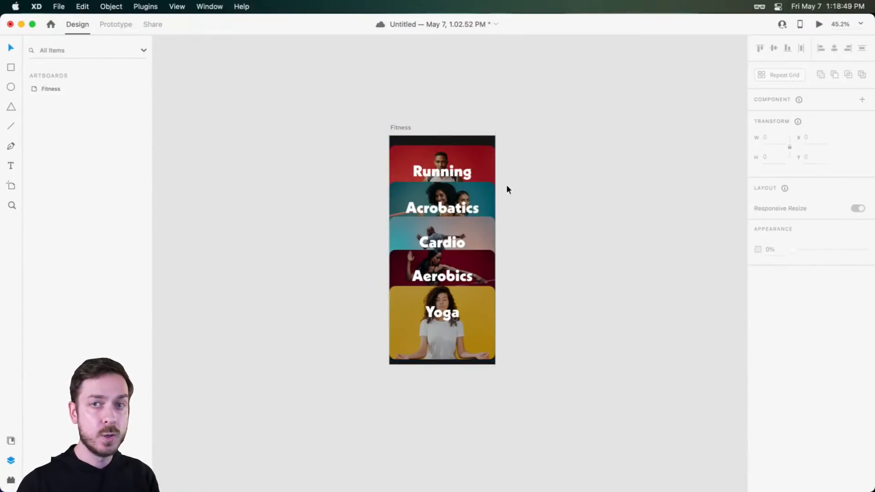
- Try moving the whole Cards group off the artboard to its side, and undo that move
{"action": "left_click", "coordinate": [440, 204]}
{"action": "left_click_drag", "start_coordinate": [440, 204], "coordinate": [614, 183]}
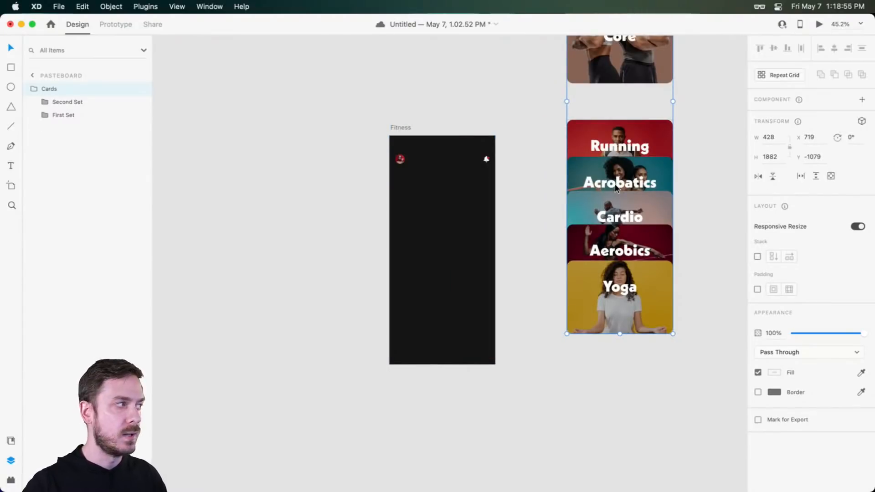
{"action": "key", "text": "super+z"}
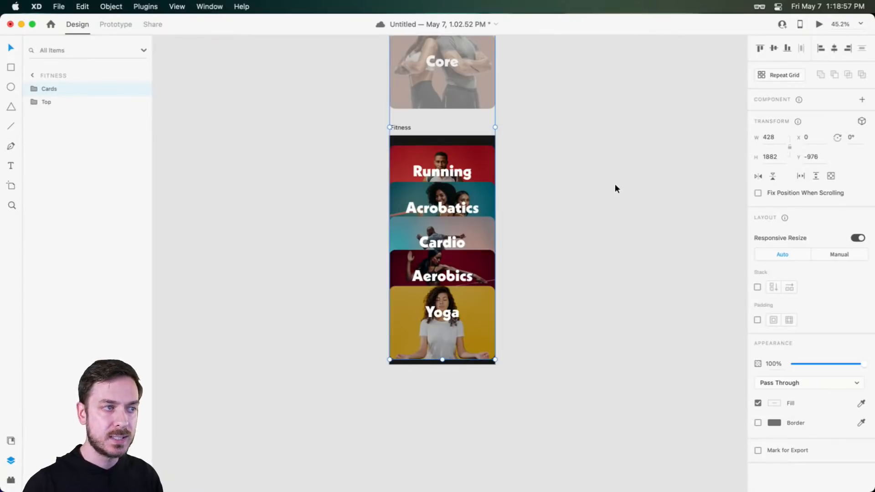
- Send the Cards group to the back, behind the Top header group
{"action": "key", "text": "super+shift+["}
{"action": "scroll", "coordinate": [464, 239], "scroll_direction": "up", "scroll_amount": 5}
{"action": "left_click", "coordinate": [583, 222]}
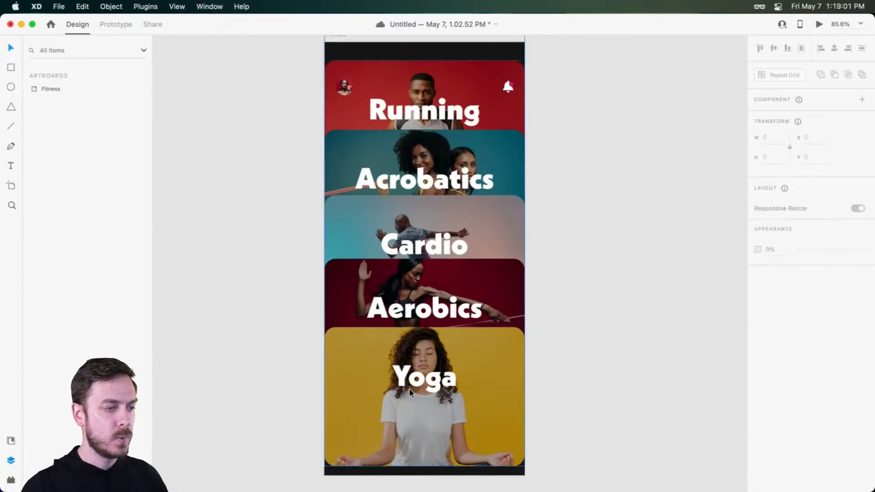
- Inside the Cards group, move the First Set down to Y 109
{"action": "scroll", "coordinate": [418, 241], "scroll_direction": "up", "scroll_amount": 10}
{"action": "scroll", "coordinate": [419, 255], "scroll_direction": "down", "scroll_amount": 4}
{"action": "scroll", "coordinate": [418, 289], "scroll_direction": "down", "scroll_amount": 4}
{"action": "scroll", "coordinate": [418, 287], "scroll_direction": "up", "scroll_amount": 4}
{"action": "double_click", "coordinate": [410, 314]}
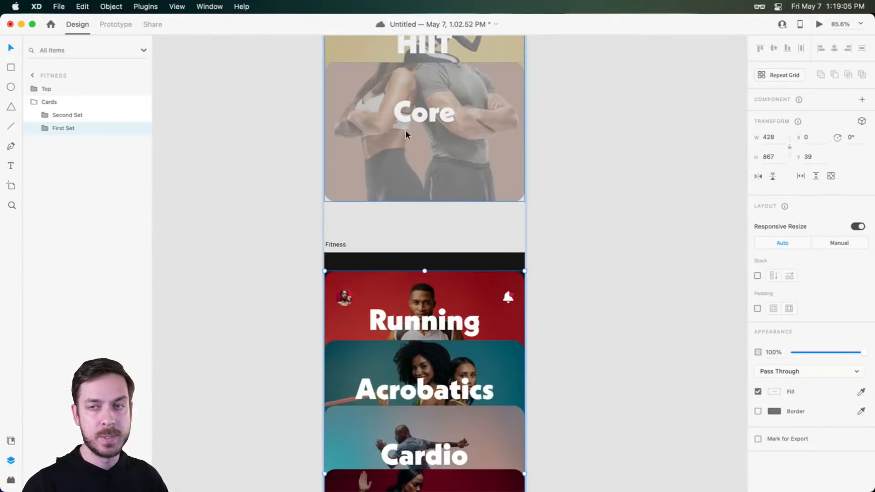
{"action": "scroll", "coordinate": [405, 133], "scroll_direction": "down", "scroll_amount": 5}
{"action": "scroll", "coordinate": [438, 273], "scroll_direction": "down", "scroll_amount": 5}
{"action": "scroll", "coordinate": [483, 280], "scroll_direction": "down", "scroll_amount": 1}
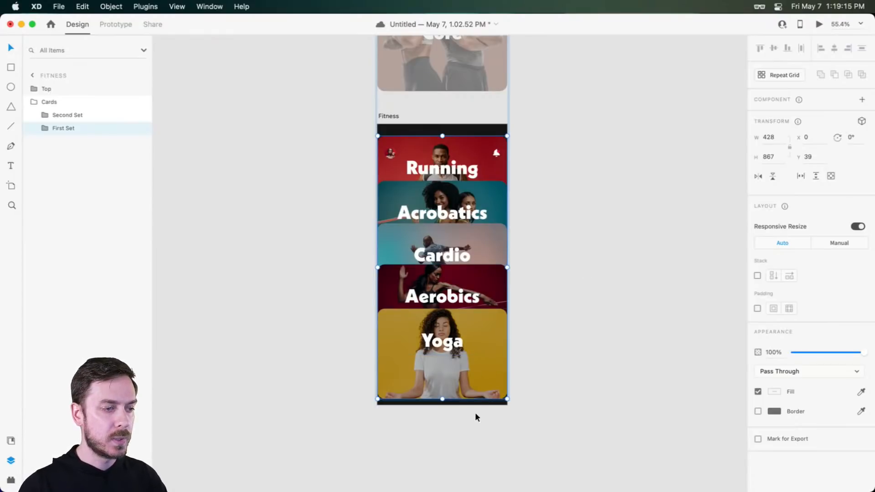
{"action": "scroll", "coordinate": [475, 414], "scroll_direction": "up", "scroll_amount": 5}
{"action": "mouse_move", "coordinate": [462, 279]}
{"action": "left_mouse_down"}
{"action": "mouse_move", "coordinate": [463, 294]}
{"action": "mouse_move", "coordinate": [463, 273]}
{"action": "mouse_move", "coordinate": [458, 302]}
{"action": "mouse_move", "coordinate": [462, 292]}
{"action": "left_mouse_up"}
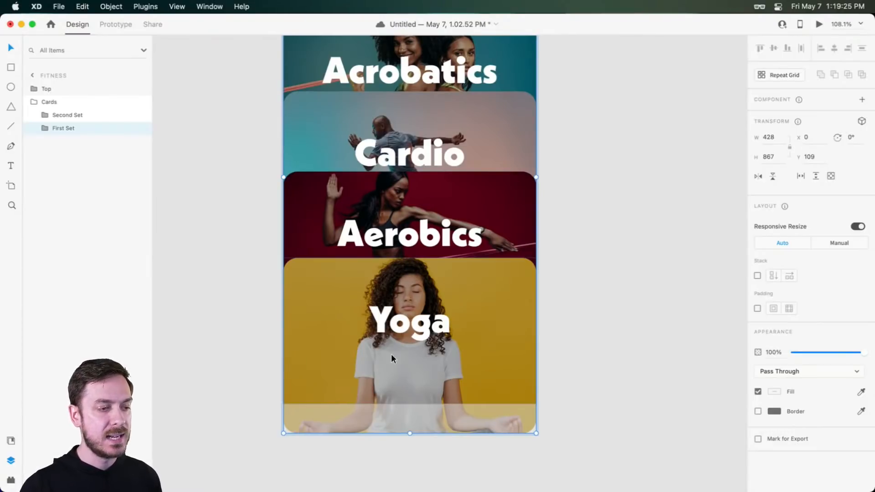
{"action": "left_click", "coordinate": [553, 273]}
- Select the Aerobics, Cardio, Acrobatics and Running cards in the First Set and turn on 3D transforms
{"action": "double_click", "coordinate": [452, 286]}
{"action": "double_click", "coordinate": [443, 242]}
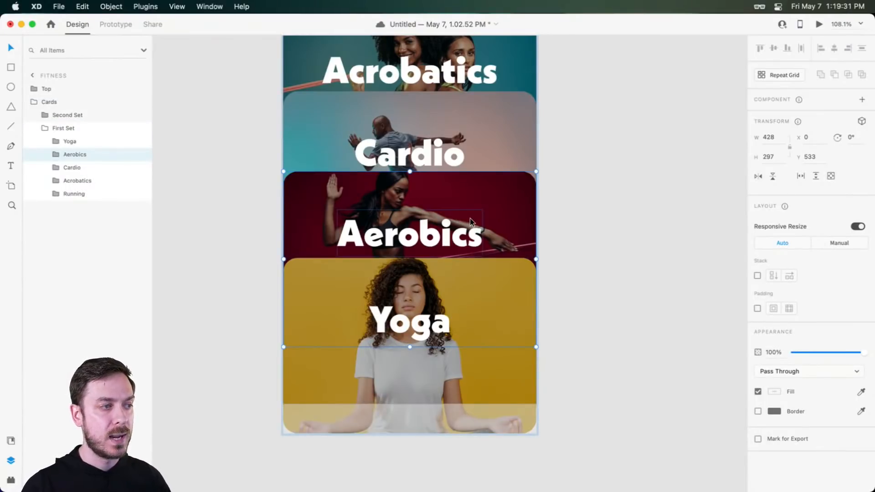
{"action": "scroll", "coordinate": [471, 219], "scroll_direction": "up", "scroll_amount": 3}
{"action": "scroll", "coordinate": [472, 219], "scroll_direction": "down", "scroll_amount": 5}
{"action": "scroll", "coordinate": [474, 221], "scroll_direction": "up", "scroll_amount": 4}
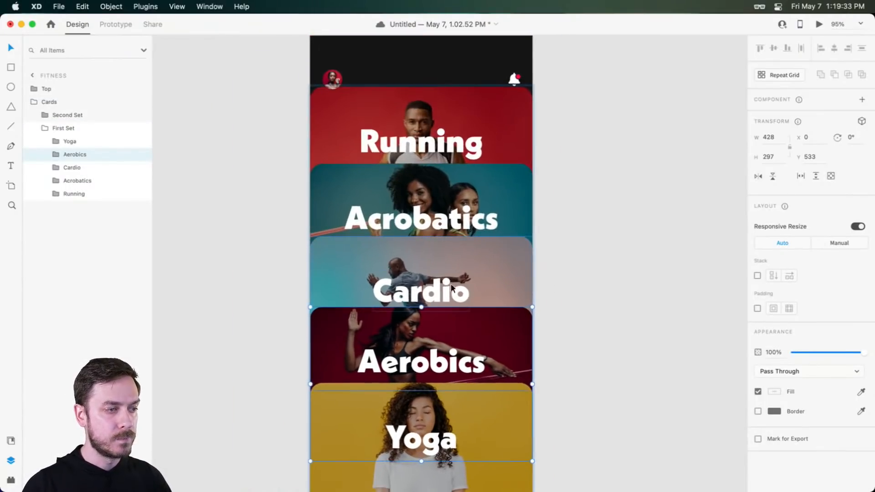
{"action": "left_click", "coordinate": [454, 278], "text": "shift"}
{"action": "left_click", "coordinate": [446, 205], "text": "shift"}
{"action": "left_click", "coordinate": [438, 145], "text": "shift"}
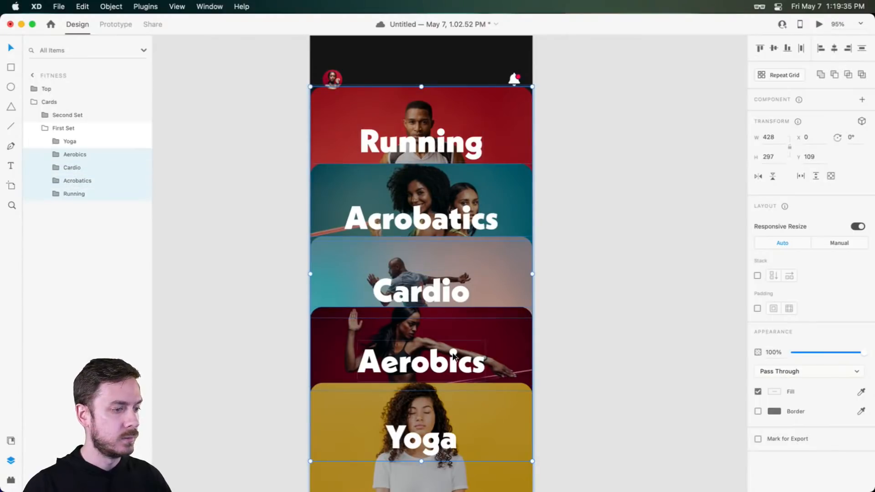
{"action": "scroll", "coordinate": [453, 355], "scroll_direction": "down", "scroll_amount": 3}
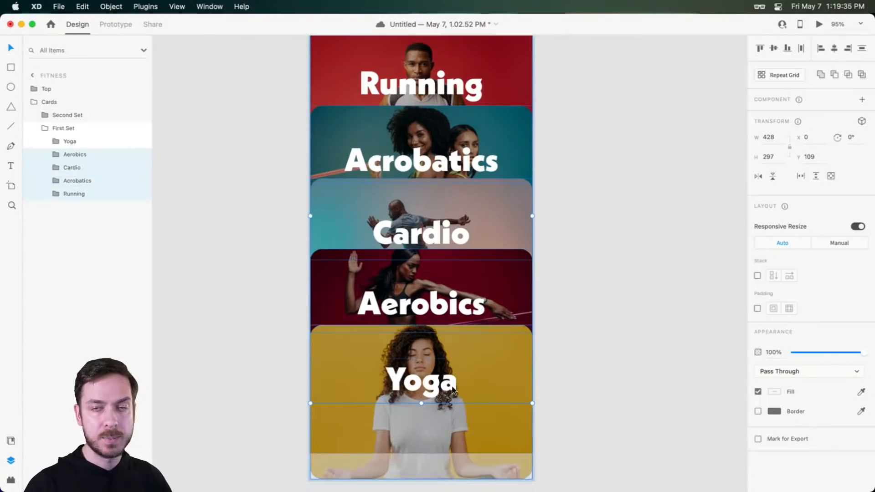
{"action": "left_click", "coordinate": [862, 122]}
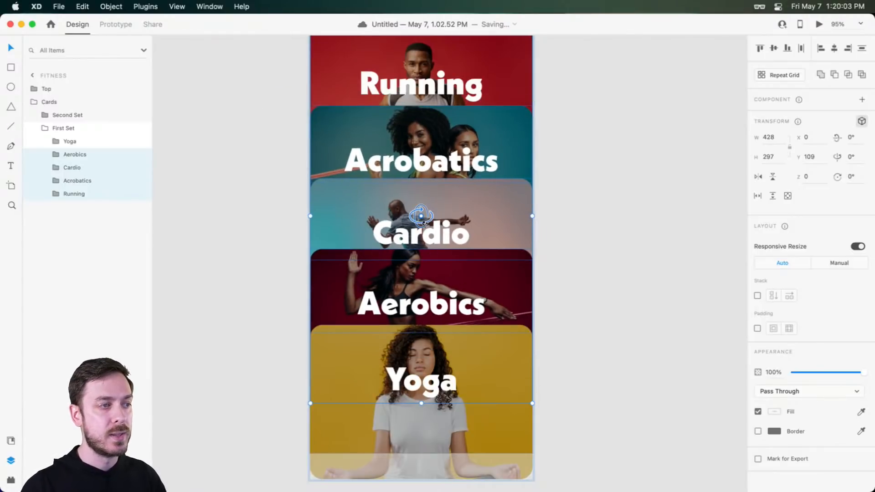
- Push the Aerobics, Cardio, Acrobatics and Running cards back in depth to Z -96.5
{"action": "left_click_drag", "start_coordinate": [423, 223], "coordinate": [421, 165]}
{"action": "key", "text": "super+z"}
{"action": "left_click_drag", "start_coordinate": [466, 196], "coordinate": [468, 195]}
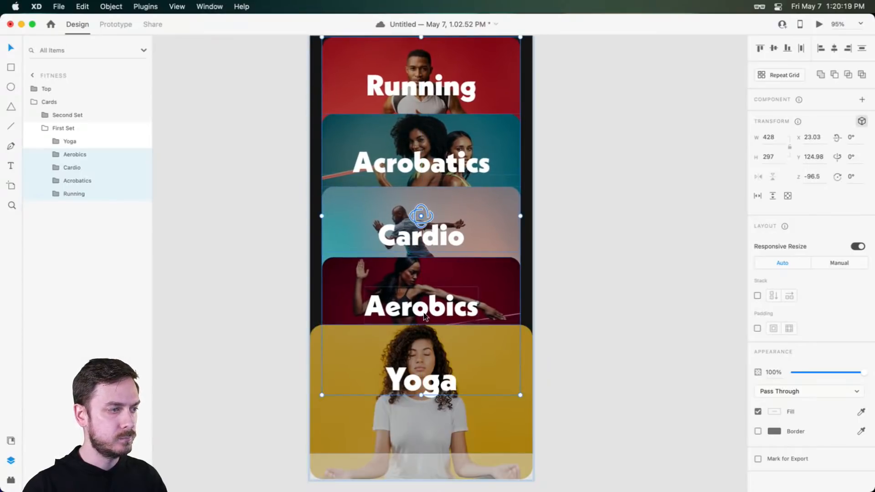
- Take Aerobics out of the selection and push the Cardio, Acrobatics and Running cards further back in depth
{"action": "left_click", "coordinate": [94, 160], "text": "super"}
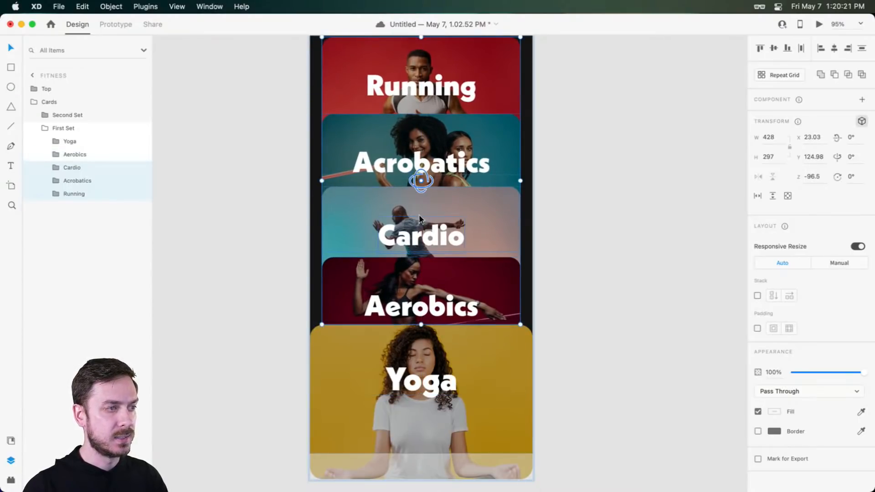
{"action": "left_click_drag", "start_coordinate": [421, 177], "coordinate": [421, 114]}
{"action": "left_click_drag", "start_coordinate": [459, 218], "coordinate": [459, 219]}
- Push the Acrobatics and Running cards further back in depth to Z -311.17
{"action": "scroll", "coordinate": [459, 219], "scroll_direction": "up", "scroll_amount": 3}
{"action": "scroll", "coordinate": [460, 224], "scroll_direction": "up", "scroll_amount": 3}
{"action": "double_click", "coordinate": [464, 360]}
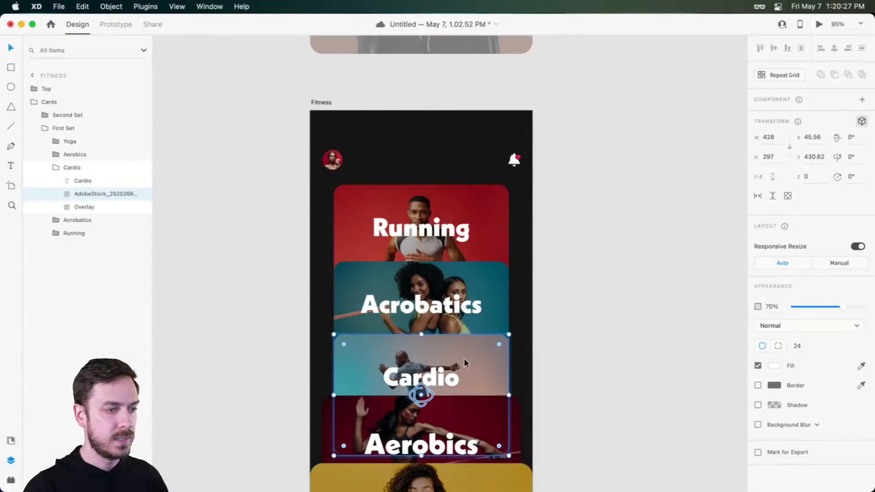
{"action": "left_click", "coordinate": [457, 292]}
{"action": "left_click", "coordinate": [449, 226], "text": "shift"}
{"action": "left_click_drag", "start_coordinate": [421, 282], "coordinate": [423, 236]}
{"action": "left_click_drag", "start_coordinate": [459, 289], "coordinate": [457, 288]}
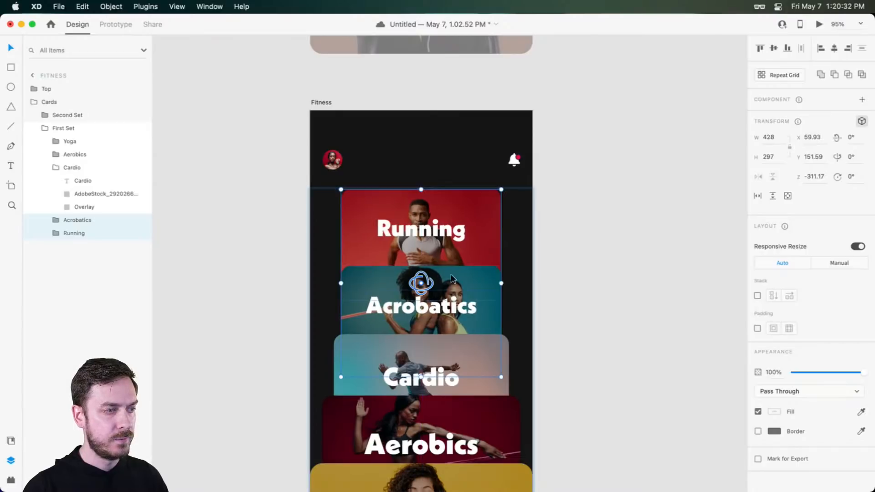
- Push only the Running card back in depth to Z -403.55
{"action": "left_click", "coordinate": [547, 239]}
{"action": "double_click", "coordinate": [481, 227]}
{"action": "double_click", "coordinate": [480, 226]}
{"action": "left_click_drag", "start_coordinate": [421, 245], "coordinate": [422, 196]}
{"action": "left_click_drag", "start_coordinate": [459, 239], "coordinate": [457, 238]}
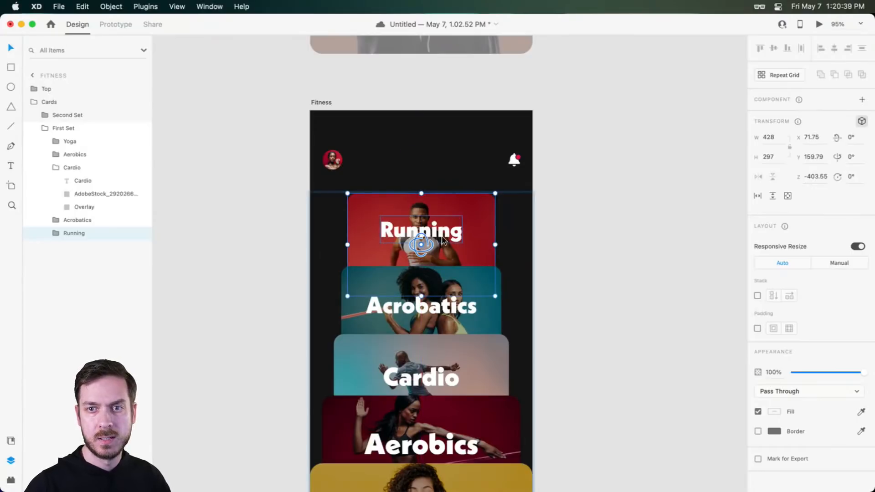
- Preview the Fitness artboard to check the receding card stack, and close the preview
{"action": "key", "text": "super+Return"}
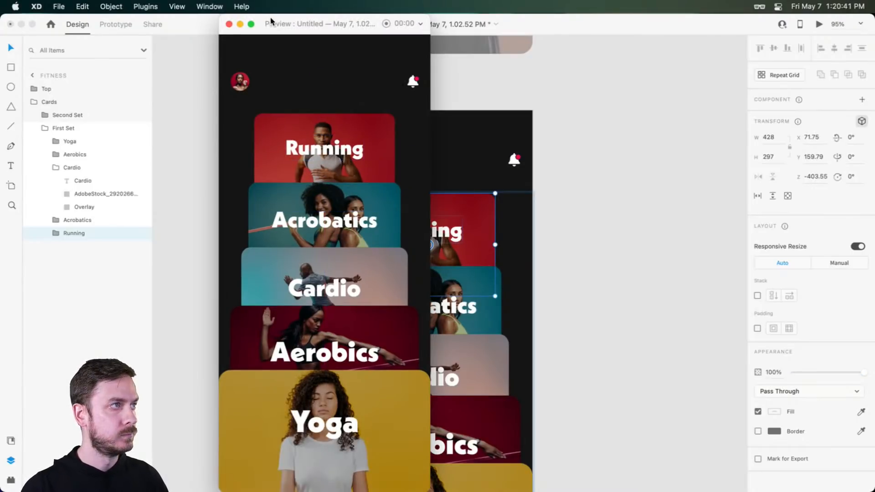
{"action": "left_click_drag", "start_coordinate": [271, 19], "coordinate": [373, 6]}
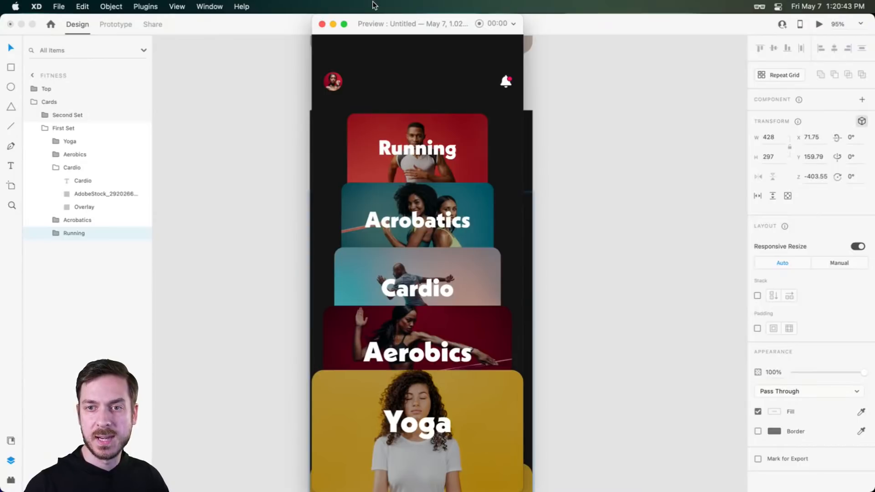
{"action": "key", "text": "super+w"}
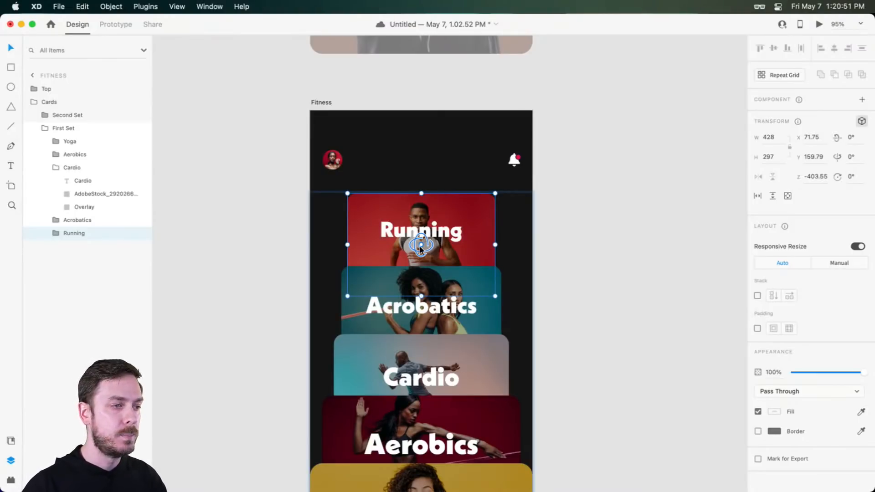
- Move the Acrobatics card straight down to Y 314.59
{"action": "left_click", "coordinate": [593, 292]}
{"action": "scroll", "coordinate": [585, 293], "scroll_direction": "down", "scroll_amount": 1}
{"action": "scroll", "coordinate": [581, 292], "scroll_direction": "up", "scroll_amount": 1}
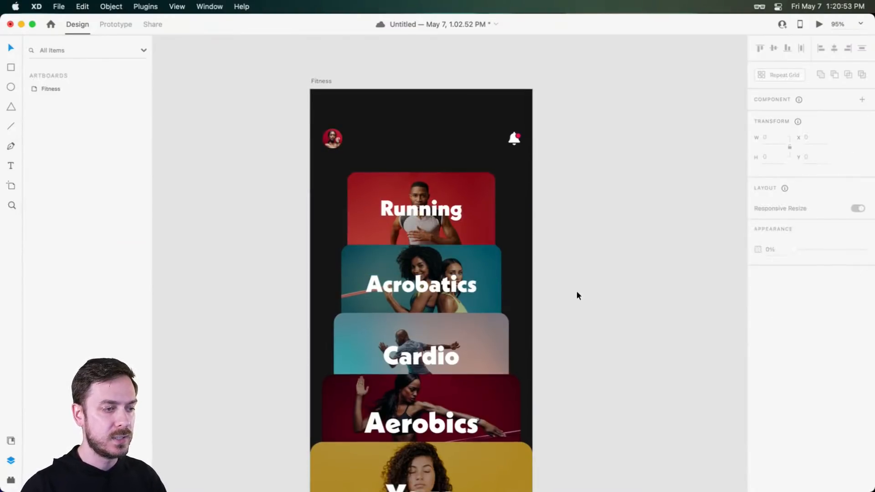
{"action": "scroll", "coordinate": [576, 291], "scroll_direction": "down", "scroll_amount": 3}
{"action": "left_click_drag", "start_coordinate": [560, 311], "coordinate": [533, 227]}
{"action": "double_click", "coordinate": [441, 202]}
{"action": "double_click", "coordinate": [441, 202]}
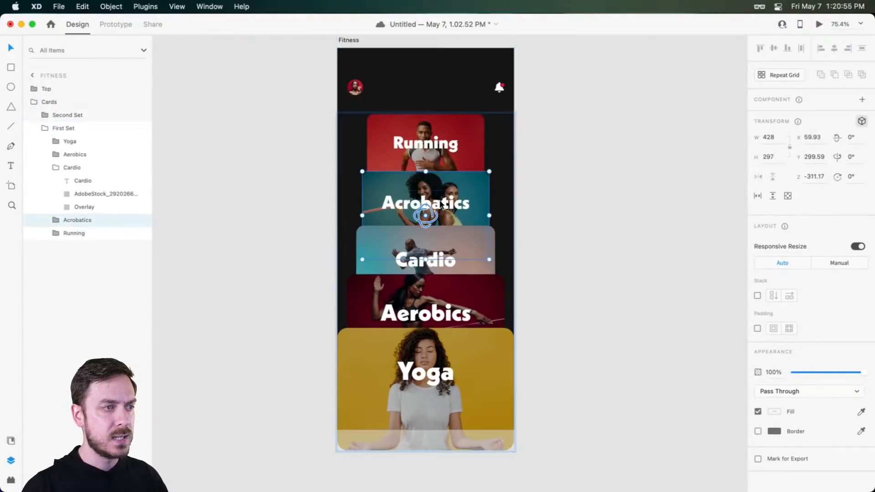
{"action": "left_click_drag", "start_coordinate": [448, 201], "coordinate": [453, 202]}
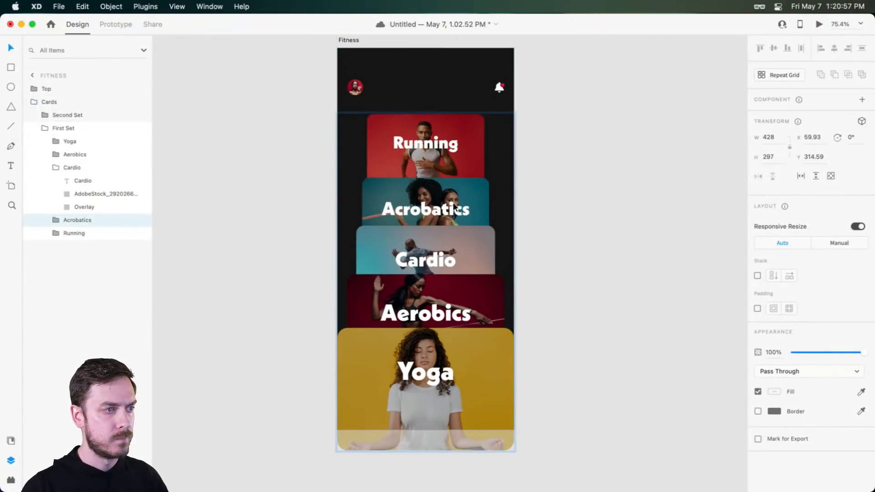
- Widen the Cardio, Acrobatics and Running cards slightly about their centres, making Running 449.57 wide
{"action": "left_click", "coordinate": [445, 127]}
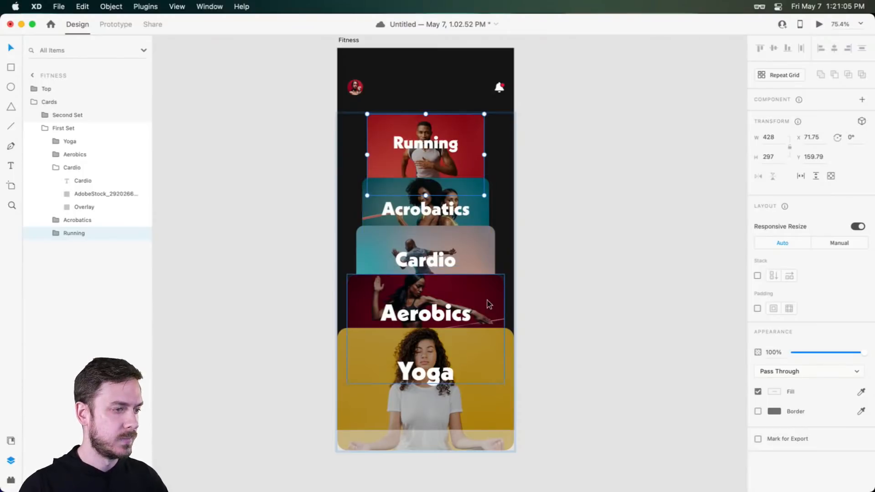
{"action": "left_click", "coordinate": [444, 237]}
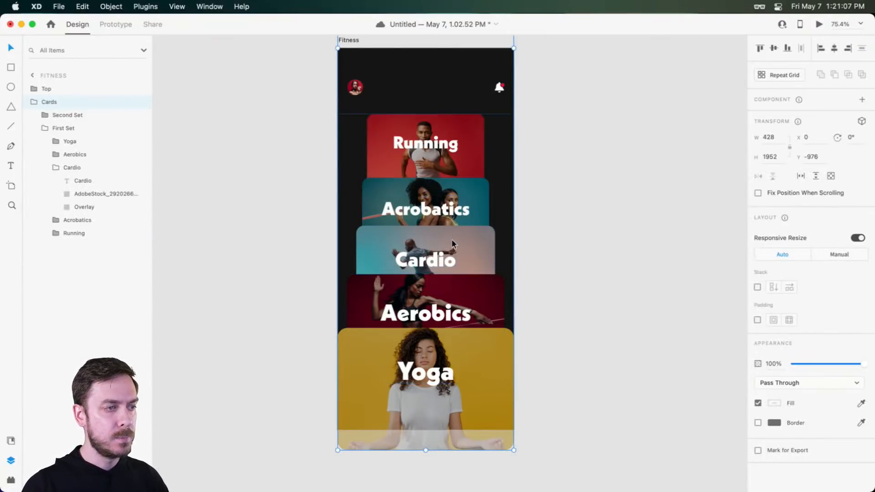
{"action": "double_click", "coordinate": [452, 239]}
{"action": "double_click", "coordinate": [460, 242]}
{"action": "left_click_drag", "start_coordinate": [494, 274], "coordinate": [497, 273]}
{"action": "scroll", "coordinate": [446, 201], "scroll_direction": "up", "scroll_amount": 5}
{"action": "left_click", "coordinate": [448, 204]}
{"action": "left_click_drag", "start_coordinate": [515, 236], "coordinate": [520, 236]}
{"action": "left_click", "coordinate": [465, 128]}
{"action": "left_click_drag", "start_coordinate": [508, 132], "coordinate": [511, 131]}
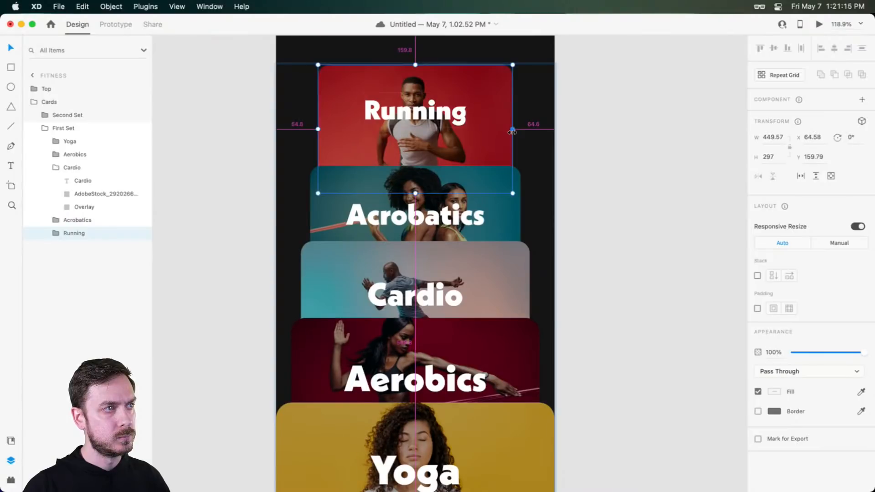
- Lower the Running title within its card to Y 231.91 and move the whole Running card down to Y 171.79
{"action": "double_click", "coordinate": [436, 113]}
{"action": "left_click_drag", "start_coordinate": [436, 114], "coordinate": [436, 132]}
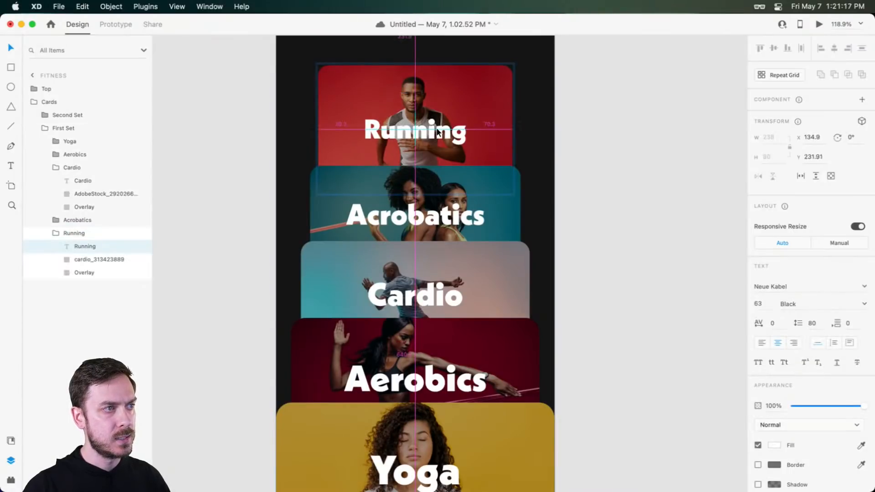
{"action": "left_click", "coordinate": [610, 209]}
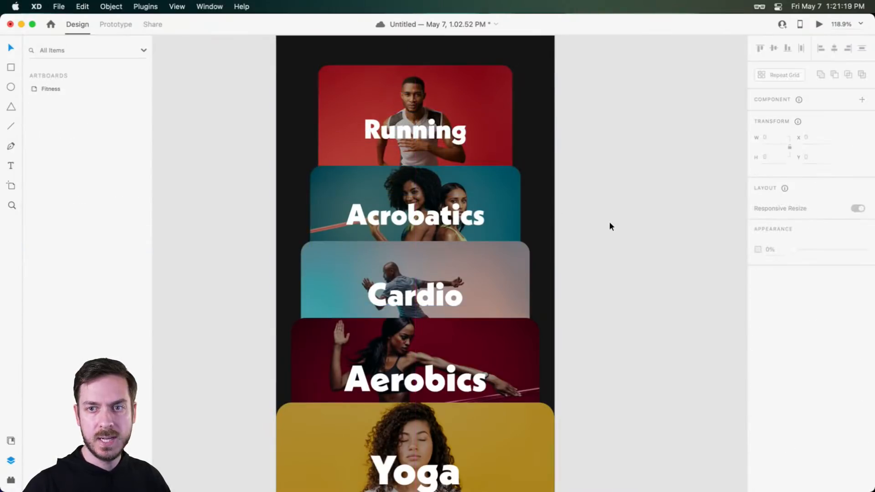
{"action": "key", "text": "super+0"}
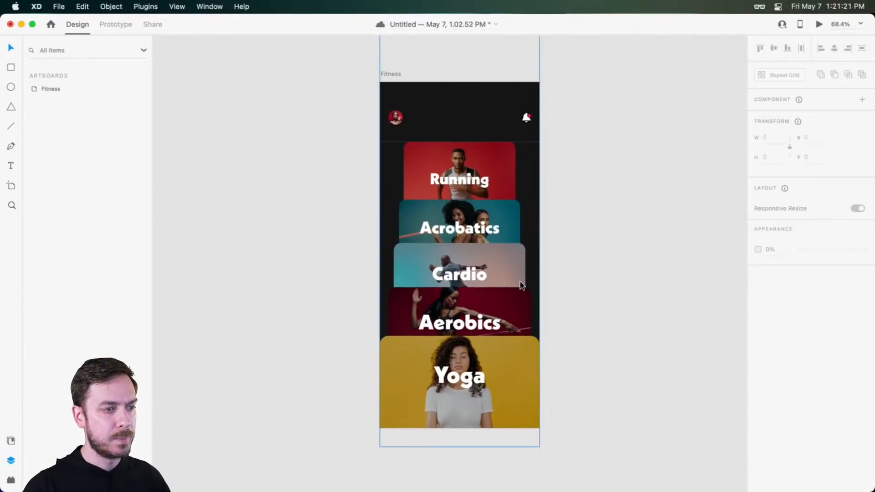
{"action": "double_click", "coordinate": [464, 163]}
{"action": "double_click", "coordinate": [483, 159]}
{"action": "left_click_drag", "start_coordinate": [482, 160], "coordinate": [482, 163]}
{"action": "left_click", "coordinate": [487, 121]}
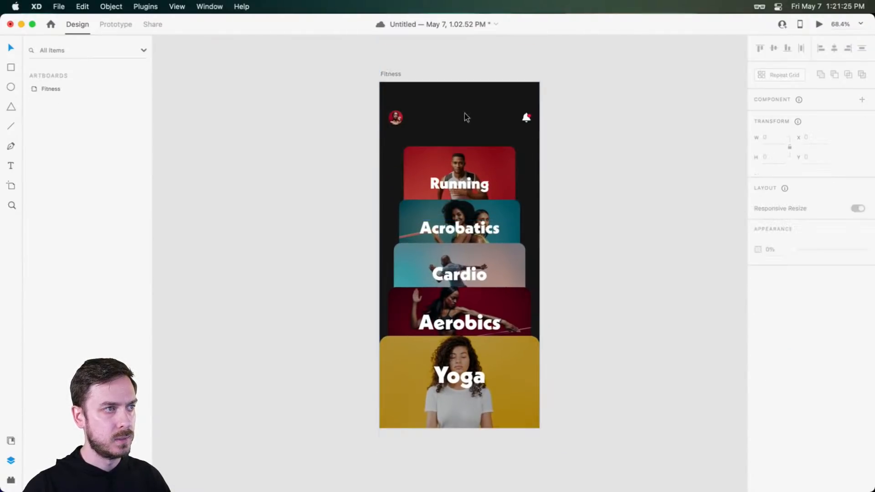
- Move the Top group with the avatar and notification bell down to Y 85
{"action": "left_click", "coordinate": [397, 117]}
{"action": "key", "text": "shift+Down"}
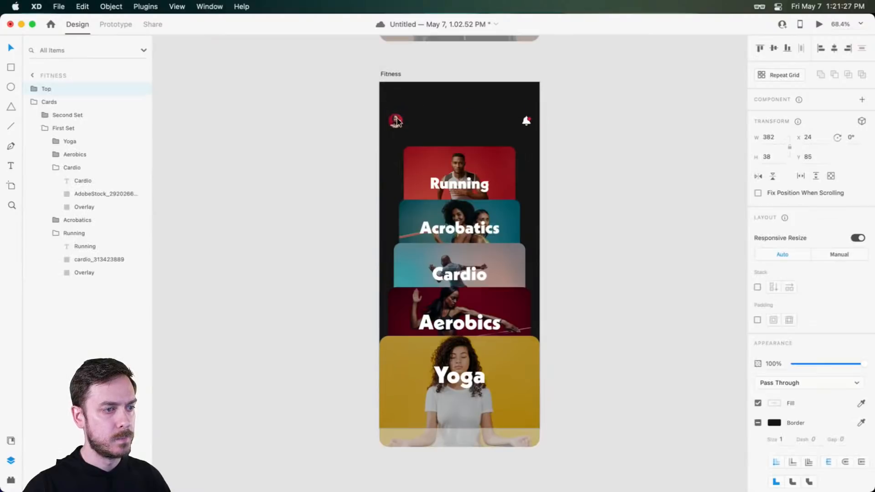
{"action": "left_click", "coordinate": [562, 230]}
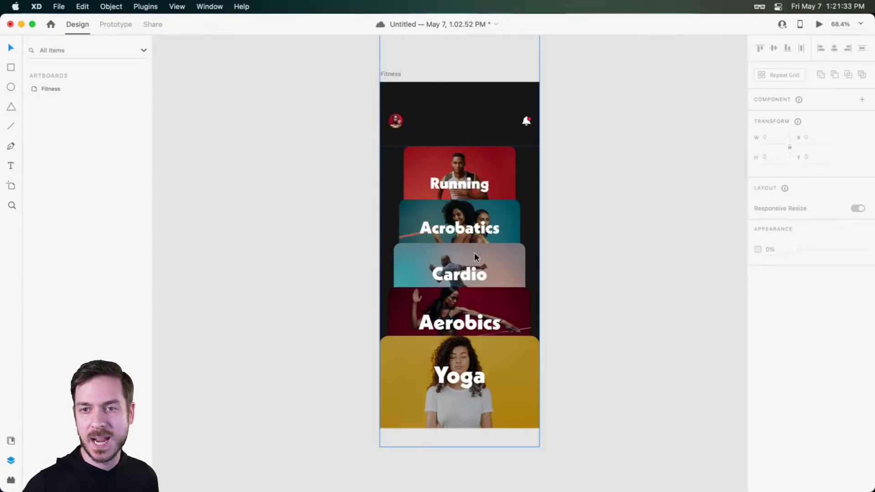
- Tilt the Aerobics, Cardio, Acrobatics and Running cards together to -15° about the X axis
{"action": "scroll", "coordinate": [486, 305], "scroll_direction": "up", "scroll_amount": 5}
{"action": "left_click", "coordinate": [484, 296]}
{"action": "double_click", "coordinate": [485, 296]}
{"action": "double_click", "coordinate": [485, 297]}
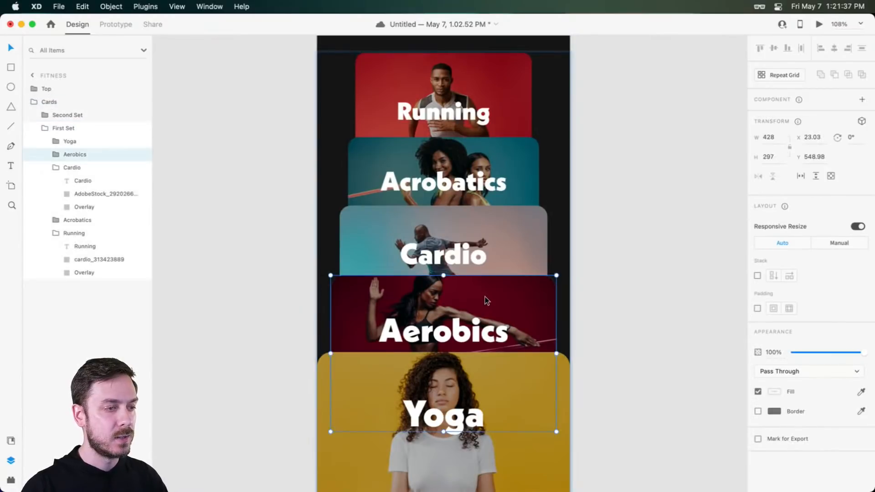
{"action": "left_click", "coordinate": [469, 208], "text": "shift"}
{"action": "left_click", "coordinate": [463, 160], "text": "shift"}
{"action": "left_click", "coordinate": [455, 102], "text": "shift"}
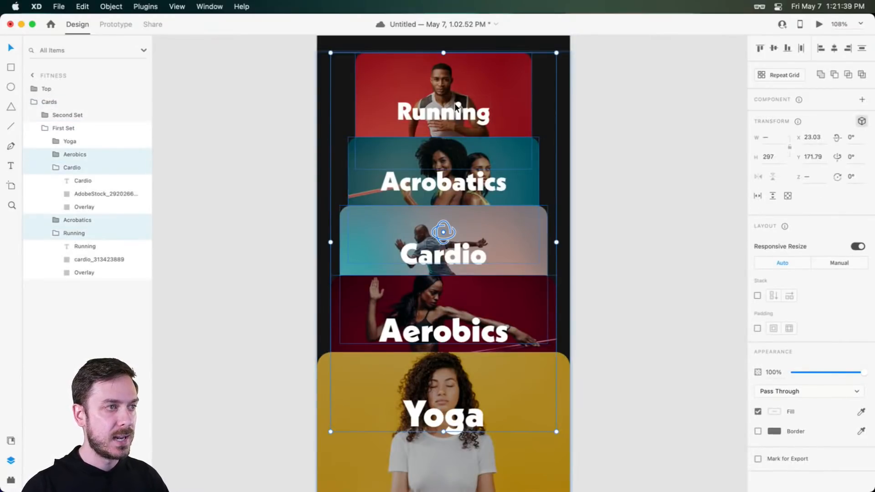
{"action": "left_click_drag", "start_coordinate": [443, 232], "coordinate": [440, 250]}
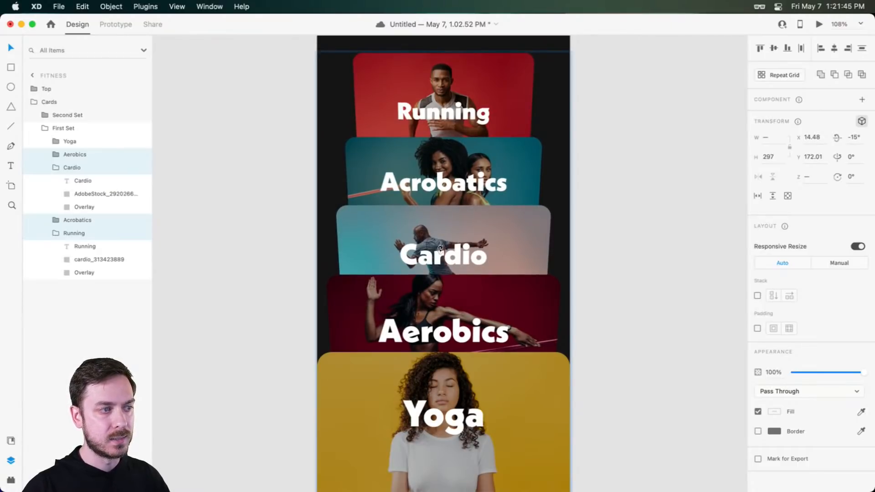
{"action": "left_click_drag", "start_coordinate": [440, 250], "coordinate": [440, 249]}
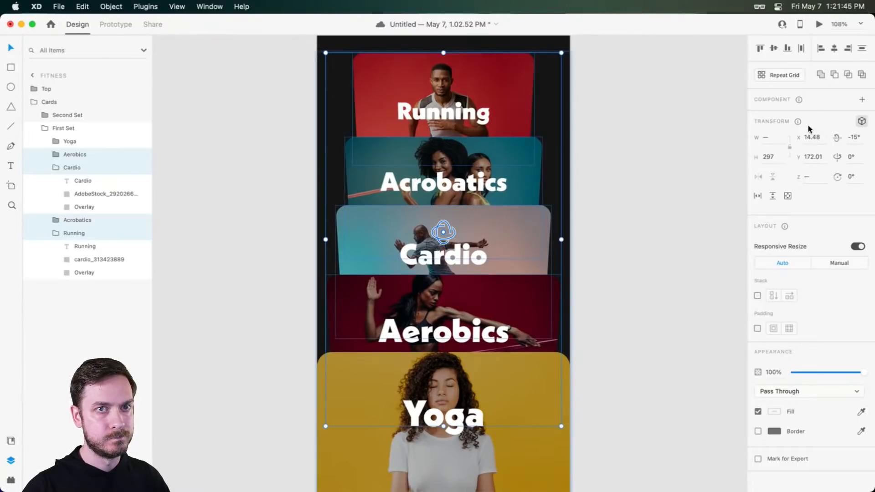
{"action": "left_click", "coordinate": [859, 140]}
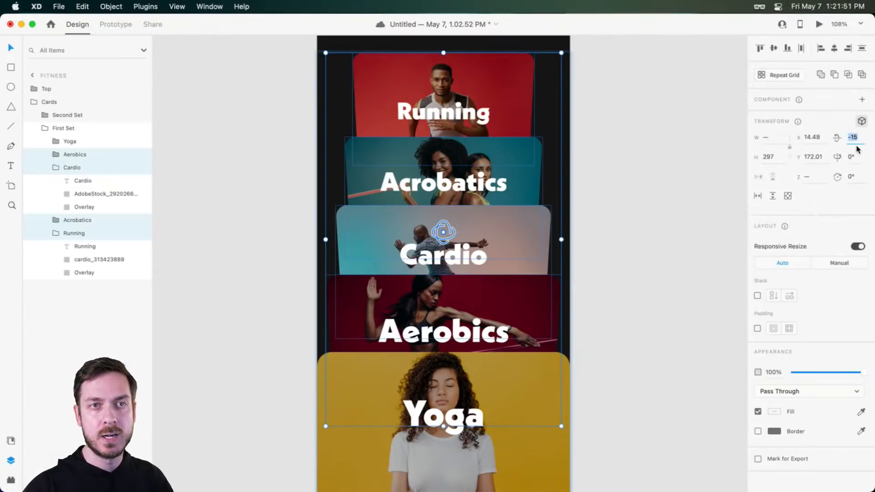
{"action": "left_click", "coordinate": [599, 232]}
- Move the Second Set down onto the artboard over the First Set and reduce its opacity to 60%
{"action": "scroll", "coordinate": [521, 287], "scroll_direction": "down", "scroll_amount": 5}
{"action": "left_click", "coordinate": [503, 196]}
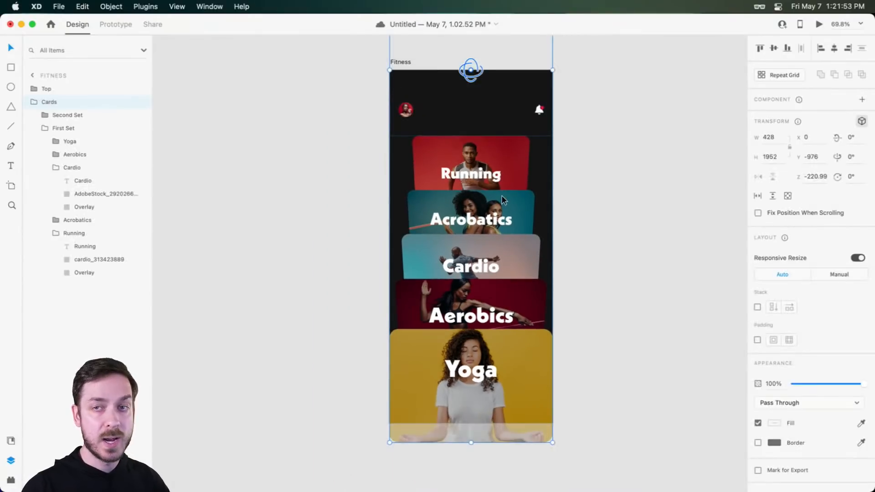
{"action": "left_click", "coordinate": [616, 160]}
{"action": "scroll", "coordinate": [546, 173], "scroll_direction": "up", "scroll_amount": 2}
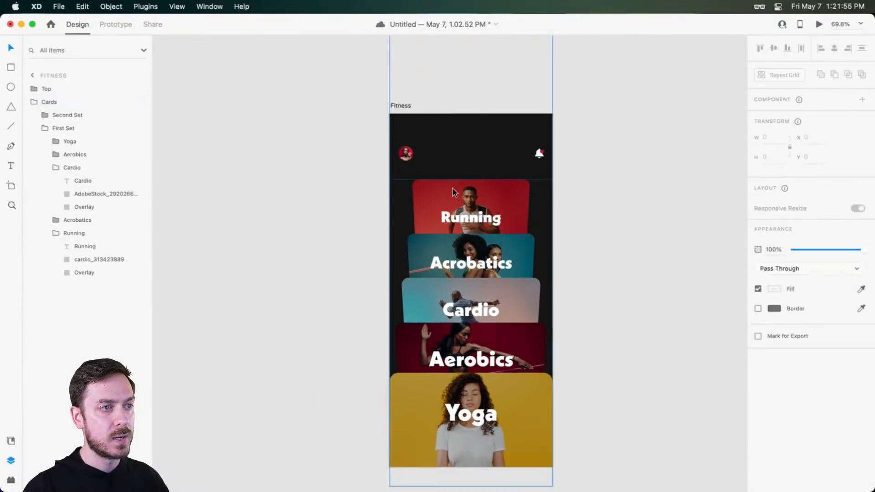
{"action": "double_click", "coordinate": [453, 190]}
{"action": "left_click", "coordinate": [481, 48]}
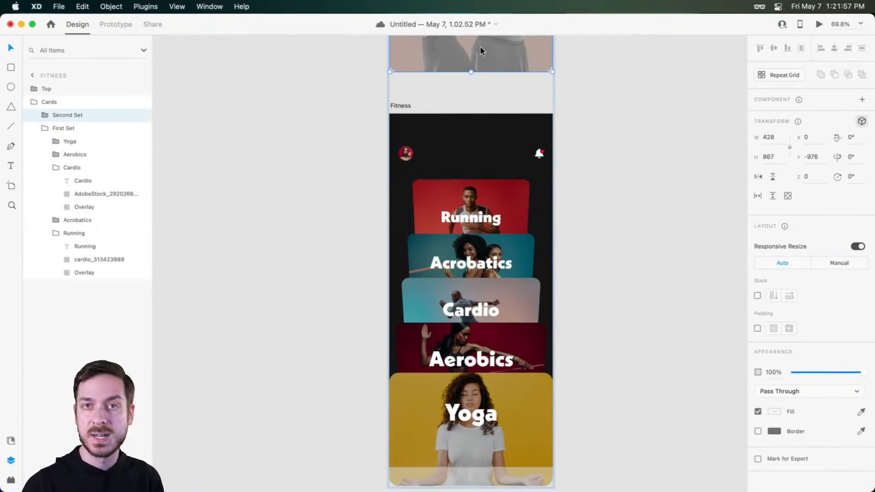
{"action": "left_click_drag", "start_coordinate": [480, 48], "coordinate": [513, 392]}
{"action": "key", "text": "6"}
- Push the HIIT, Crossfit, Balling and Strength cards of the Second Set back in depth to Z -87.63
{"action": "scroll", "coordinate": [513, 391], "scroll_direction": "up", "scroll_amount": 5}
{"action": "scroll", "coordinate": [509, 385], "scroll_direction": "down", "scroll_amount": 2}
{"action": "double_click", "coordinate": [523, 259]}
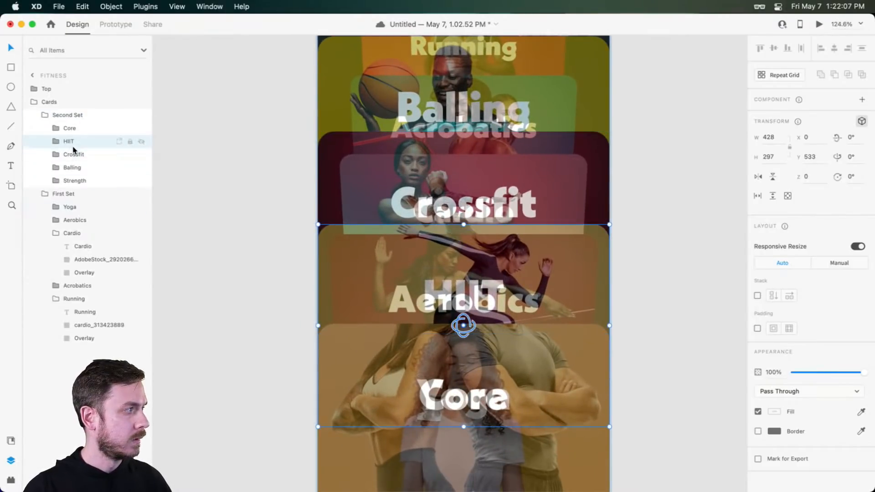
{"action": "left_click", "coordinate": [75, 180], "text": "shift"}
{"action": "left_click_drag", "start_coordinate": [462, 180], "coordinate": [464, 120]}
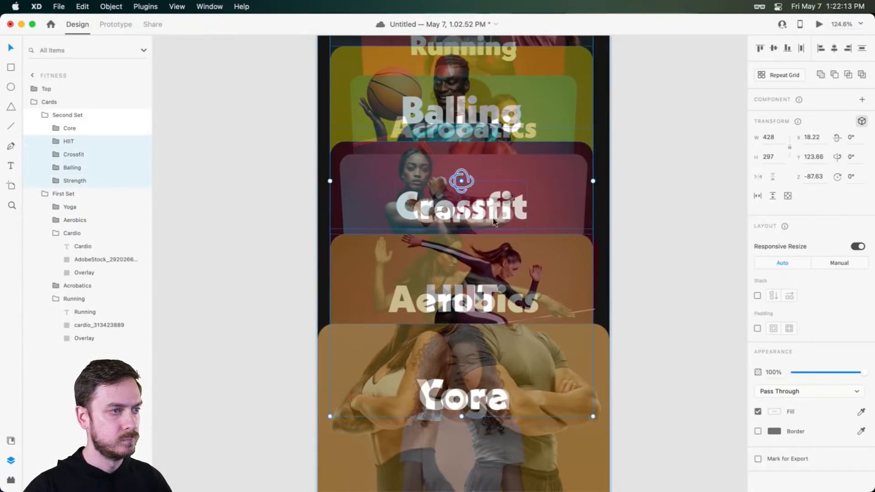
- Push the Crossfit, Balling and Strength cards of the Second Set back in depth to Z -220.89
{"action": "left_click", "coordinate": [89, 144], "text": "super"}
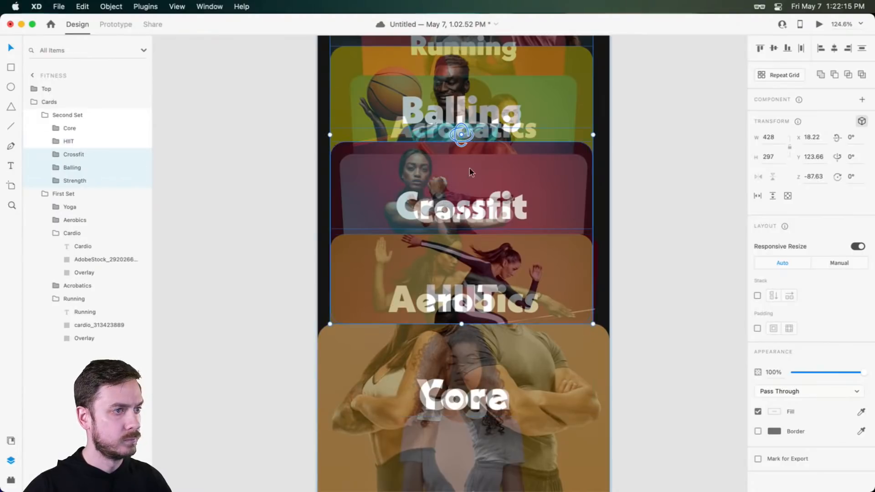
{"action": "left_click_drag", "start_coordinate": [461, 134], "coordinate": [462, 58]}
{"action": "scroll", "coordinate": [465, 64], "scroll_direction": "up", "scroll_amount": 2}
{"action": "left_click", "coordinate": [589, 199]}
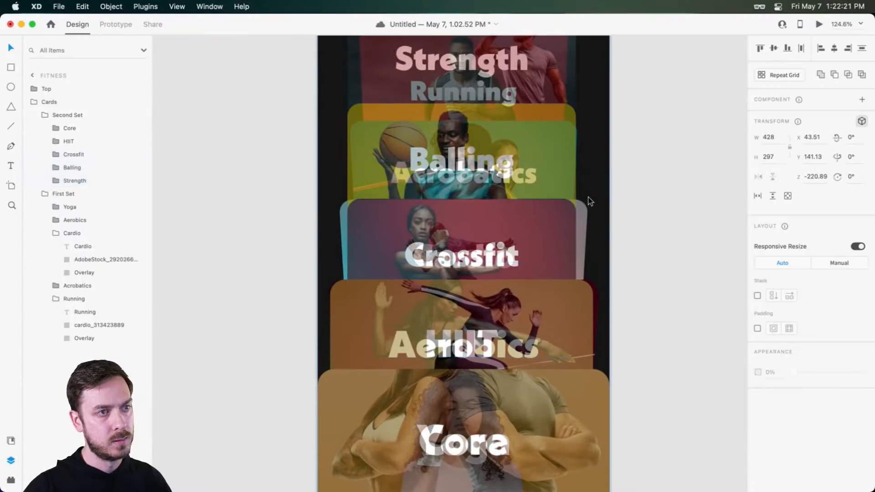
- Push the Balling and Strength cards further back in depth to Z -390.11
{"action": "left_click", "coordinate": [485, 154]}
{"action": "left_click", "coordinate": [486, 154]}
{"action": "scroll", "coordinate": [488, 144], "scroll_direction": "up", "scroll_amount": 2}
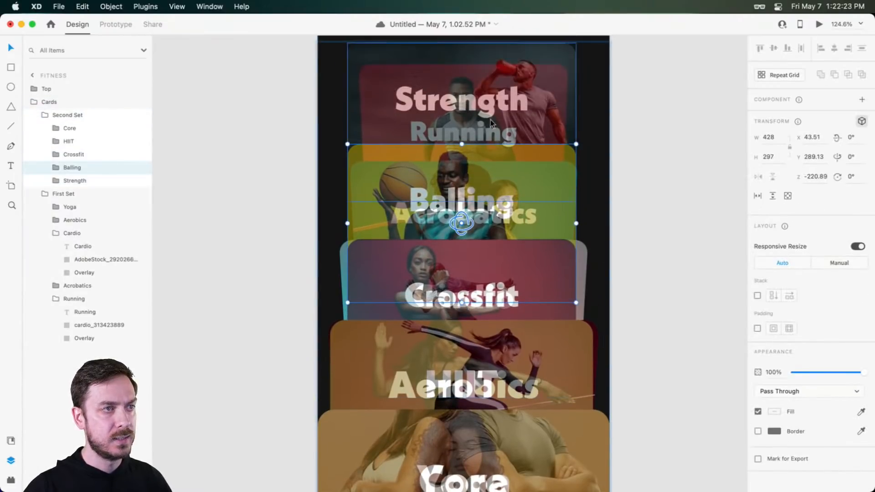
{"action": "left_click", "coordinate": [490, 134], "text": "shift"}
{"action": "left_click_drag", "start_coordinate": [462, 172], "coordinate": [469, 56]}
{"action": "left_click_drag", "start_coordinate": [496, 184], "coordinate": [493, 189]}
{"action": "scroll", "coordinate": [494, 142], "scroll_direction": "up", "scroll_amount": 1}
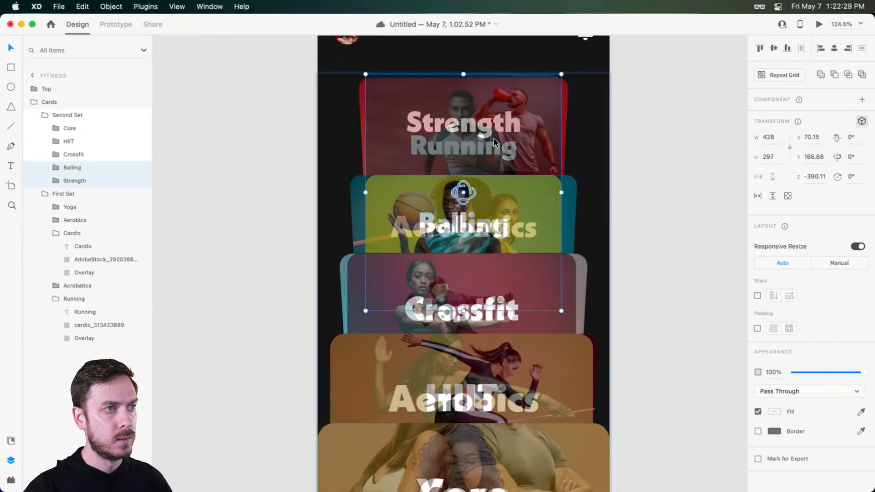
- Push the Strength card back to Z -437.77 and bring the Balling card forward to Z -362.59
{"action": "left_click", "coordinate": [494, 142]}
{"action": "left_click_drag", "start_coordinate": [462, 142], "coordinate": [459, 110]}
{"action": "left_click", "coordinate": [479, 231]}
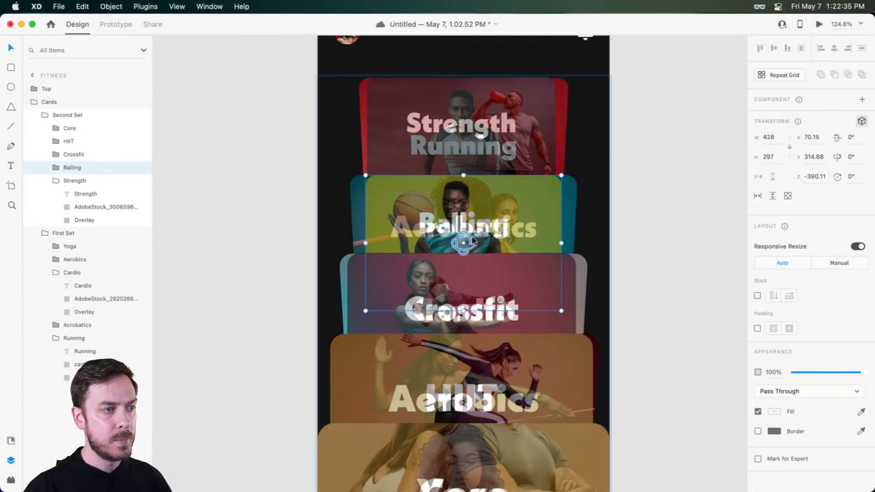
{"action": "left_click_drag", "start_coordinate": [465, 243], "coordinate": [463, 258]}
{"action": "left_click", "coordinate": [477, 220]}
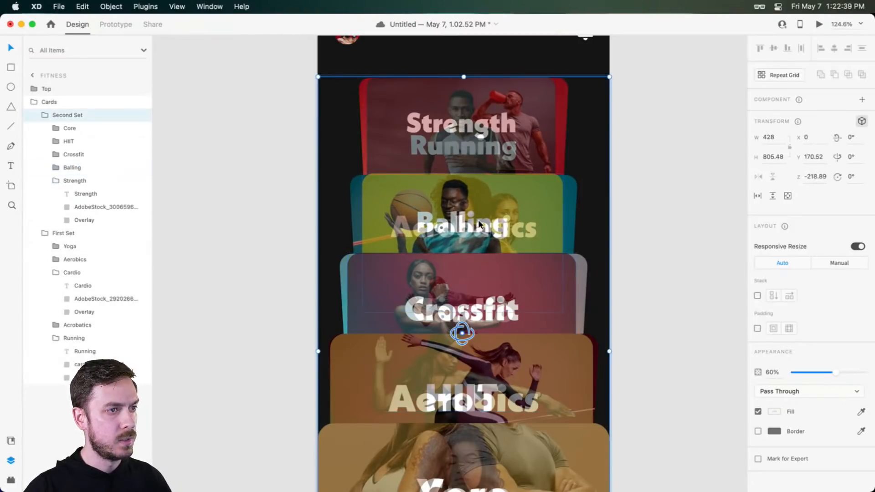
- Tilt the Strength, Balling, Crossfit and HIIT cards together to -15° about the X axis
{"action": "double_click", "coordinate": [517, 129]}
{"action": "key", "text": "Escape"}
{"action": "double_click", "coordinate": [482, 121]}
{"action": "left_click", "coordinate": [482, 201], "text": "shift"}
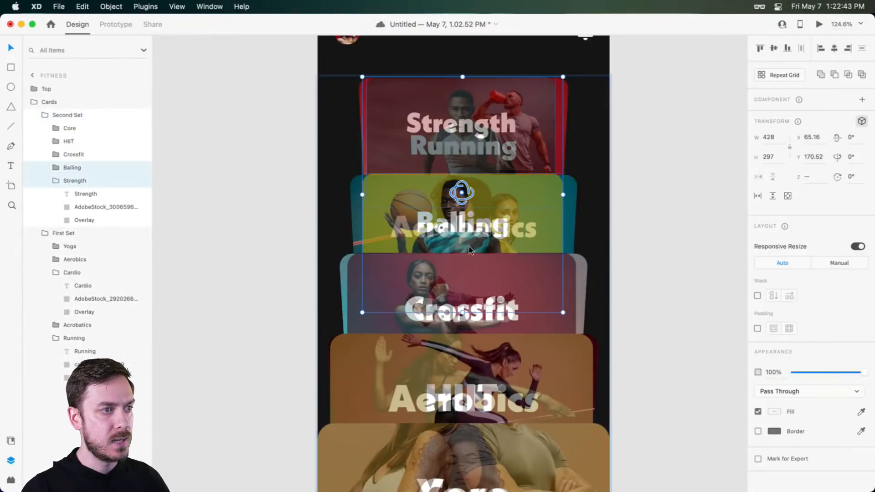
{"action": "left_click", "coordinate": [484, 282], "text": "shift"}
{"action": "left_click", "coordinate": [488, 360], "text": "shift"}
{"action": "left_click", "coordinate": [854, 142]}
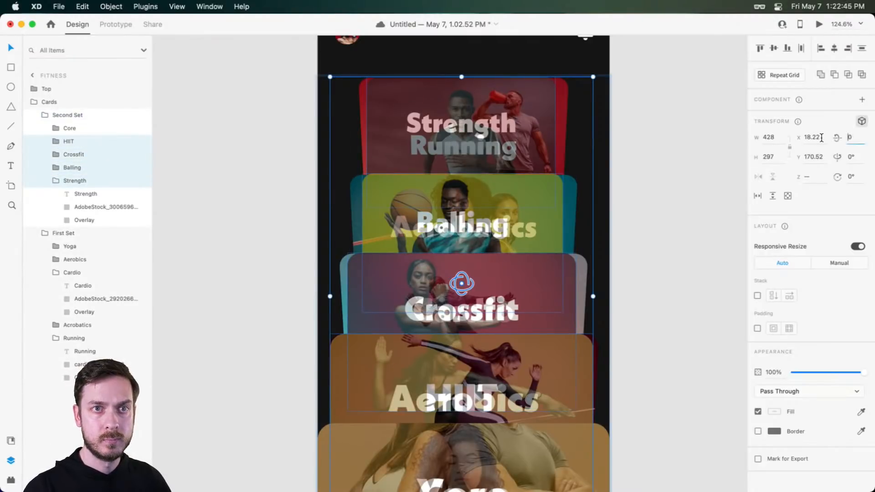
{"action": "type", "text": "-15"}
{"action": "key", "text": "Return"}
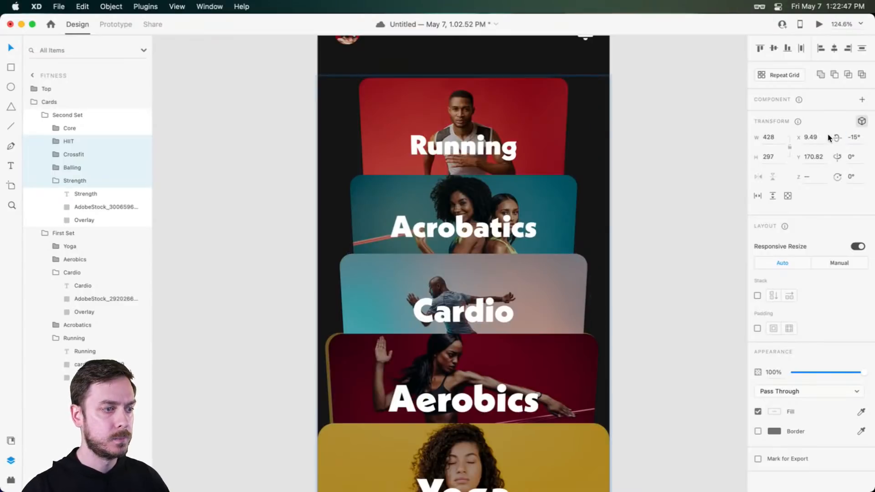
{"action": "scroll", "coordinate": [481, 283], "scroll_direction": "down", "scroll_amount": 4}
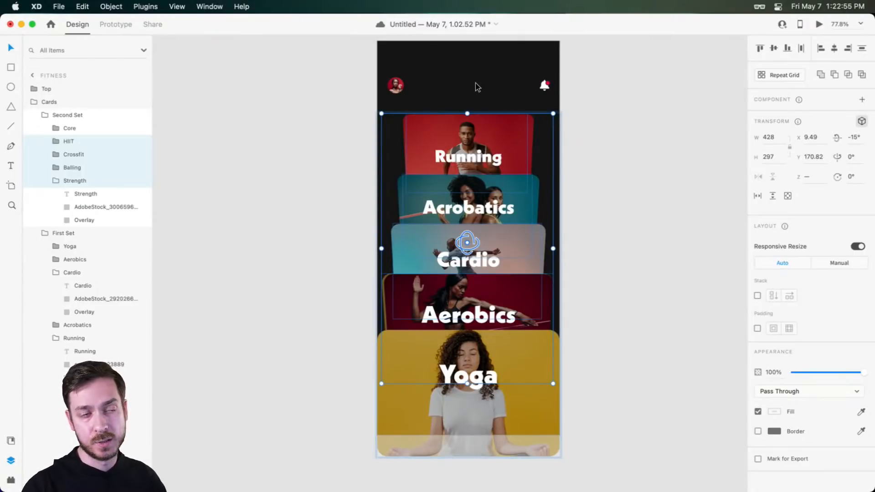
{"action": "left_click_drag", "start_coordinate": [469, 253], "coordinate": [470, 257]}
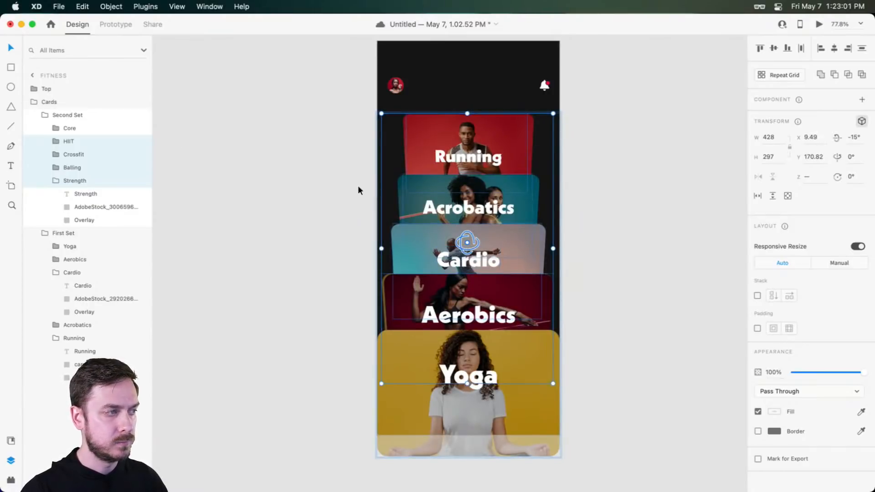
- Widen the Strength card of the Second Set to about 451.9
{"action": "left_click", "coordinate": [92, 181]}
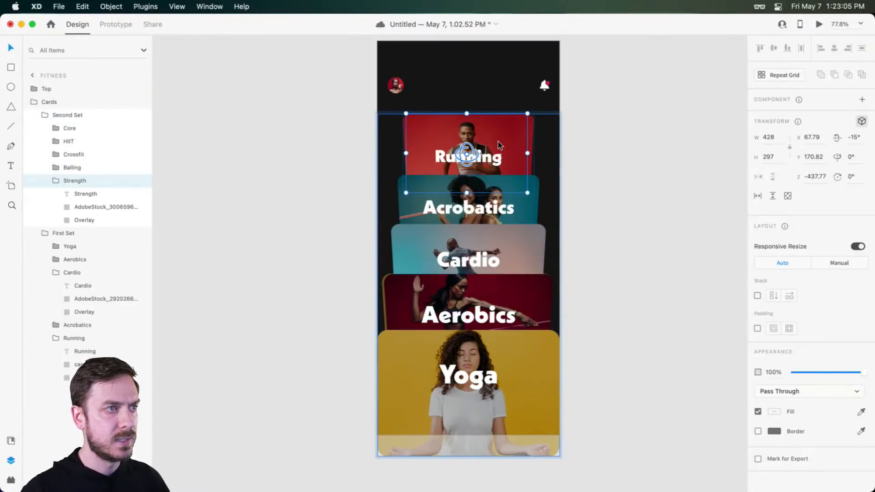
{"action": "key", "text": "Right"}
{"action": "key", "text": "Right"}
{"action": "mouse_move", "coordinate": [523, 153]}
{"action": "left_mouse_down"}
{"action": "mouse_move", "coordinate": [544, 154]}
{"action": "mouse_move", "coordinate": [532, 154]}
{"action": "left_mouse_up"}
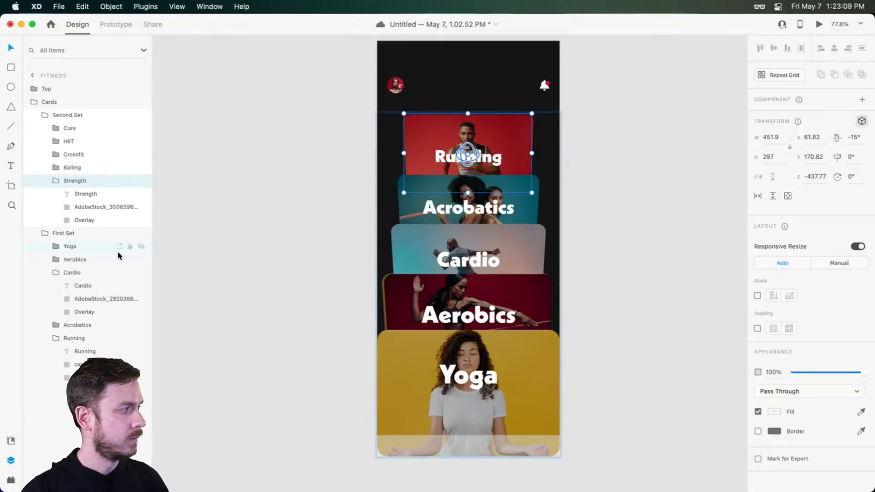
- Hide the First Set and widen the Balling card to about 455.9
{"action": "left_click", "coordinate": [142, 233]}
{"action": "left_click", "coordinate": [512, 183], "text": "super"}
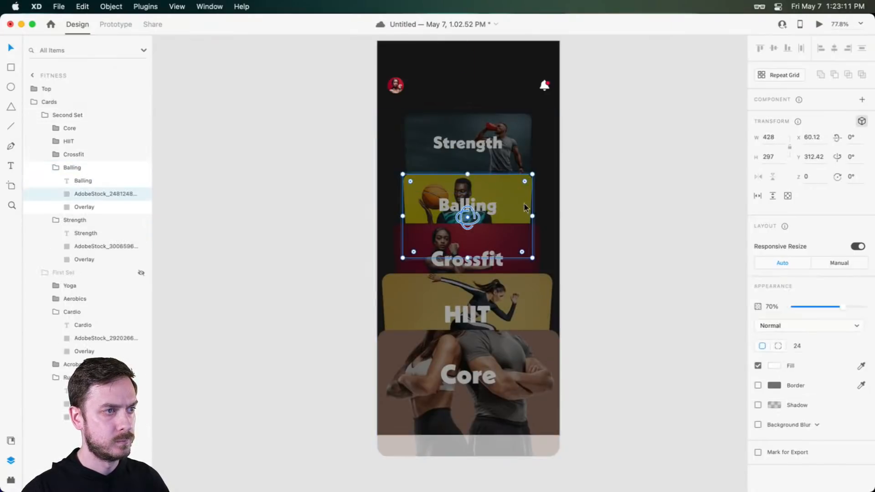
{"action": "key", "text": "Escape"}
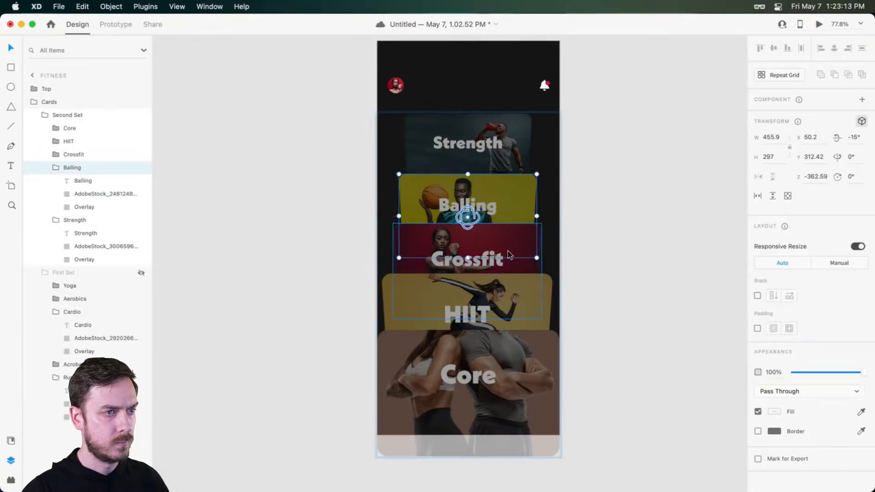
- Widen the Crossfit card slightly and shift the HIIT card to X 12.4
{"action": "left_click", "coordinate": [510, 255]}
{"action": "left_click_drag", "start_coordinate": [539, 269], "coordinate": [546, 271]}
{"action": "left_click_drag", "start_coordinate": [493, 198], "coordinate": [498, 201]}
{"action": "left_click_drag", "start_coordinate": [484, 318], "coordinate": [490, 313]}
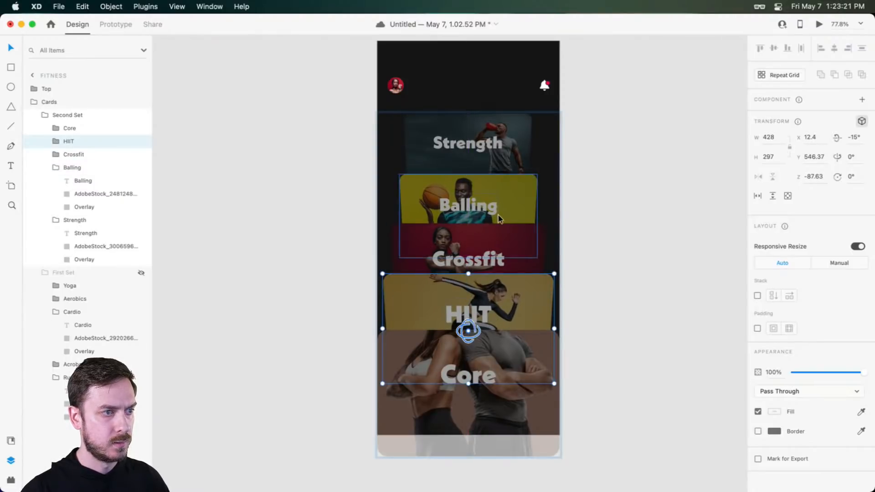
- Even out the card spacing by raising the Crossfit card slightly and lowering the Strength card to Y 184.82
{"action": "left_click", "coordinate": [485, 195]}
{"action": "left_click_drag", "start_coordinate": [487, 200], "coordinate": [496, 204]}
{"action": "left_click_drag", "start_coordinate": [488, 242], "coordinate": [488, 238]}
{"action": "left_click_drag", "start_coordinate": [493, 201], "coordinate": [492, 203]}
{"action": "left_click_drag", "start_coordinate": [486, 144], "coordinate": [486, 147]}
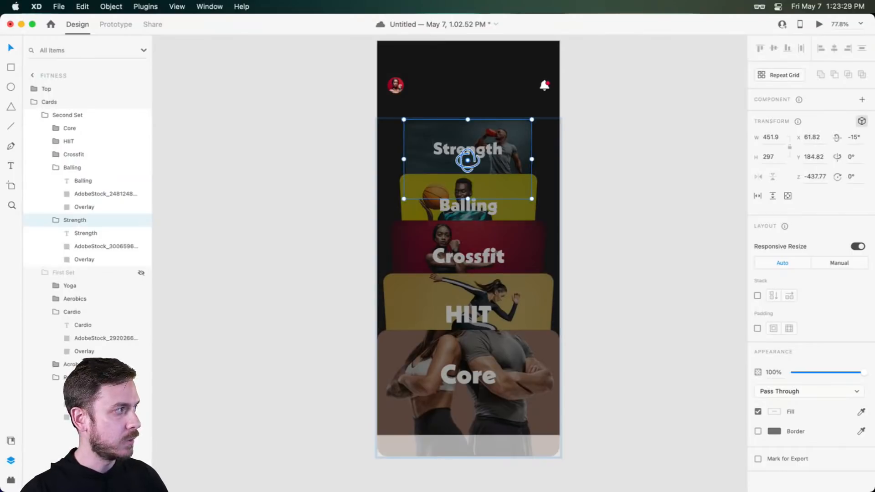
- Restore the Second Set's opacity to 100%, collapse its layers and show the First Set again
{"action": "left_click", "coordinate": [92, 116]}
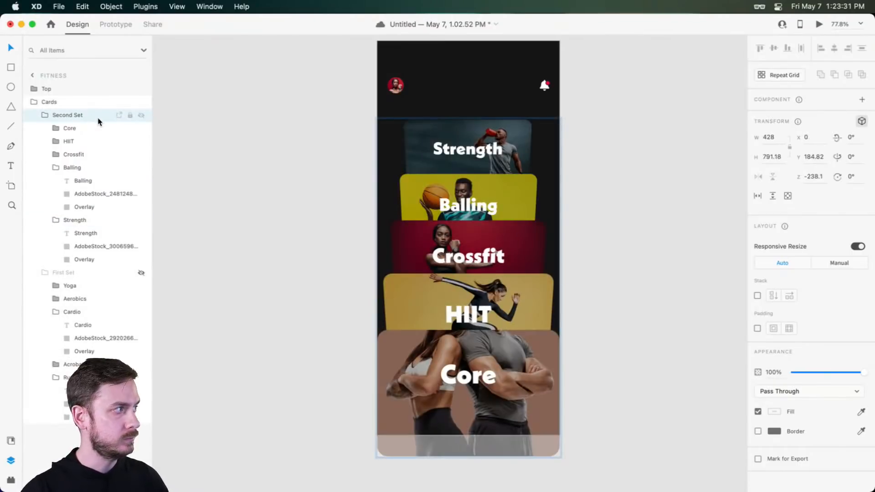
{"action": "left_click", "coordinate": [45, 115]}
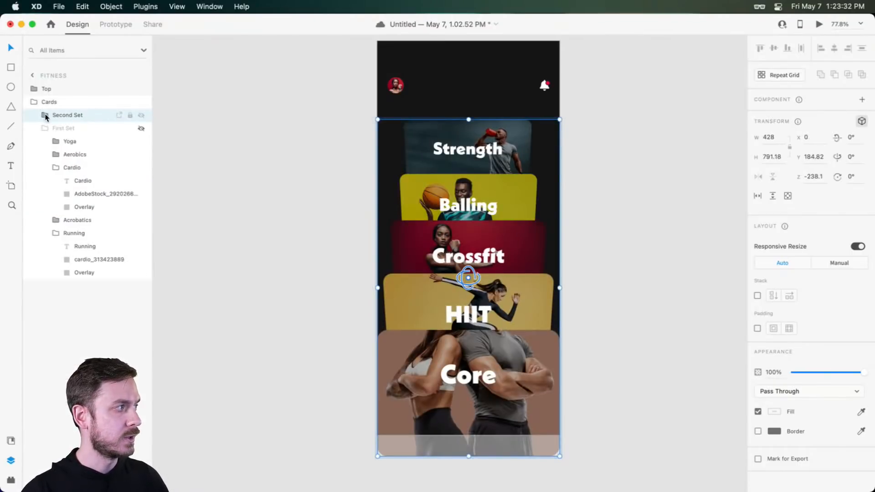
{"action": "left_click", "coordinate": [141, 128]}
- Move the Second Set up off the artboard to Y -902.18, directly above the Fitness screen
{"action": "left_click", "coordinate": [69, 104]}
{"action": "left_click", "coordinate": [70, 116]}
{"action": "key", "text": "shift+Up"}
{"action": "key", "text": "shift+Up"}
{"action": "key", "text": "shift+Up"}
{"action": "key", "text": "shift+Up"}
{"action": "key", "text": "shift+Up"}
{"action": "key", "text": "shift+Up"}
{"action": "key", "text": "shift+Up"}
{"action": "key", "text": "shift+Up"}
{"action": "key", "text": "shift+Up"}
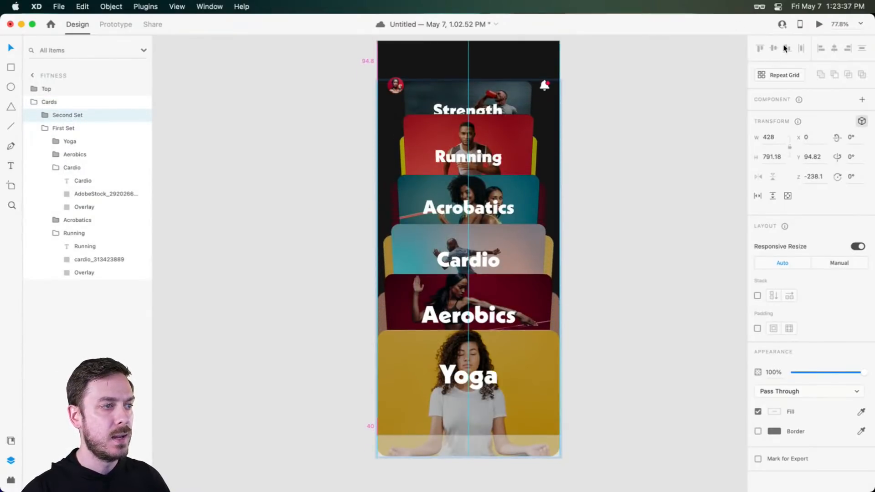
{"action": "scroll", "coordinate": [521, 125], "scroll_direction": "down", "scroll_amount": 3}
{"action": "left_click_drag", "start_coordinate": [520, 127], "coordinate": [509, 311]}
{"action": "left_click_drag", "start_coordinate": [488, 278], "coordinate": [486, 4]}
{"action": "left_click_drag", "start_coordinate": [486, 206], "coordinate": [483, 198]}
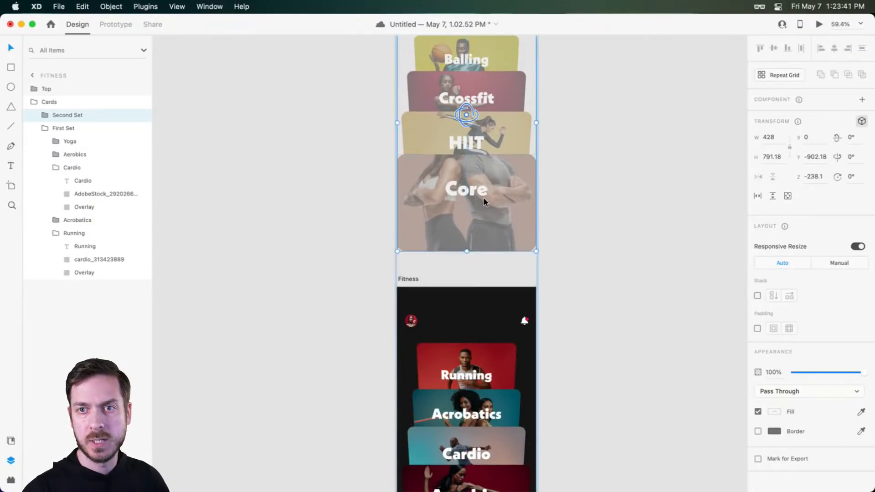
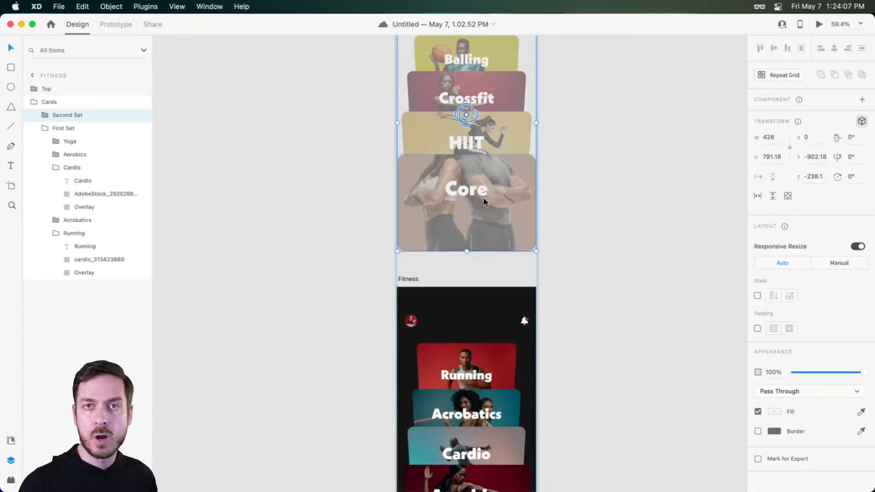
{"action": "scroll", "coordinate": [483, 198], "scroll_direction": "down", "scroll_amount": 5}
{"action": "scroll", "coordinate": [483, 196], "scroll_direction": "up", "scroll_amount": 1}
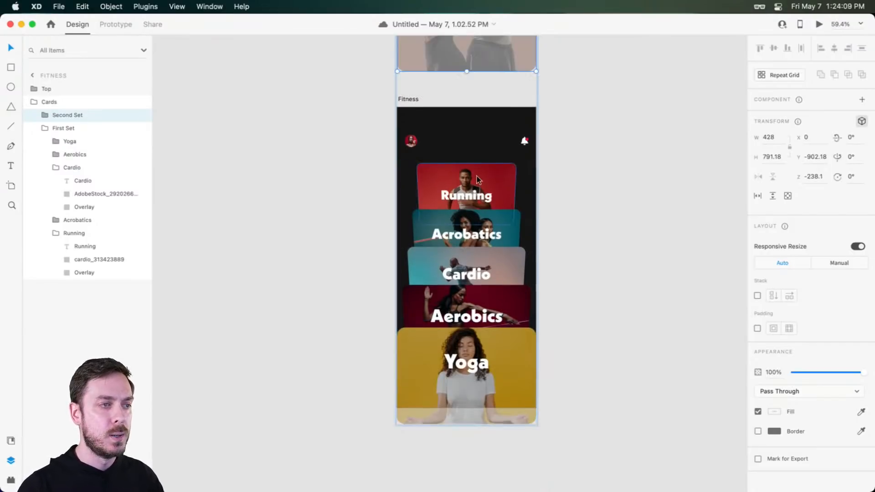
{"action": "scroll", "coordinate": [475, 178], "scroll_direction": "up", "scroll_amount": 2}
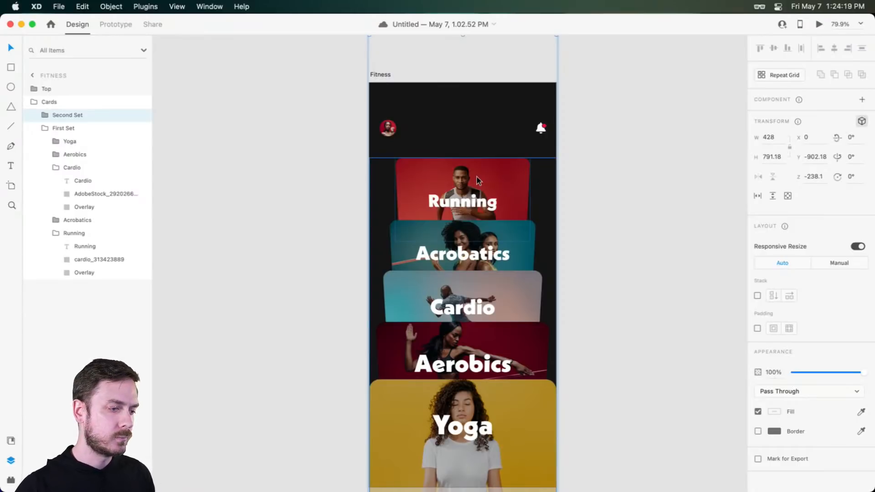
{"action": "scroll", "coordinate": [590, 182], "scroll_direction": "down", "scroll_amount": 2}
{"action": "left_click", "coordinate": [590, 182]}
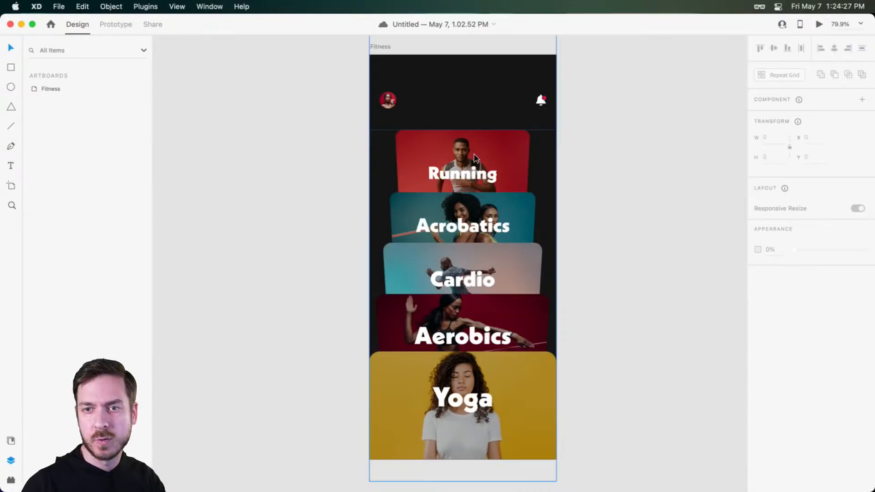
{"action": "left_click", "coordinate": [499, 318]}
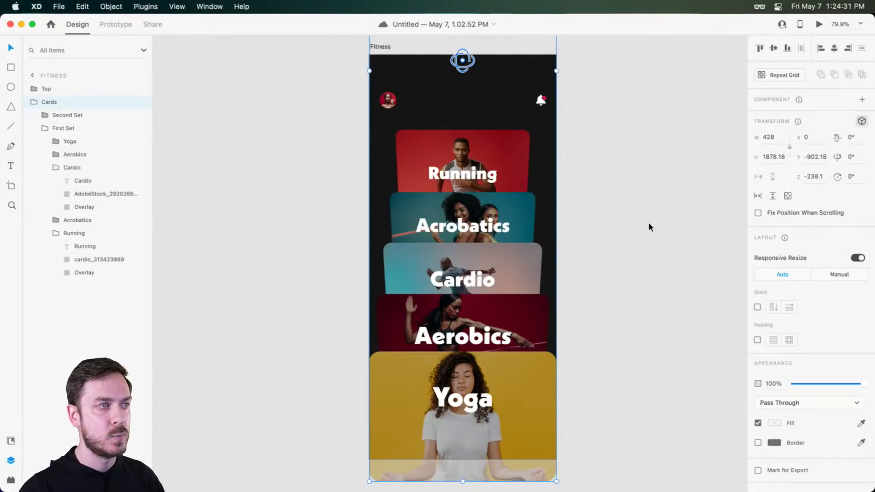
{"action": "left_click", "coordinate": [648, 222]}
{"action": "left_click", "coordinate": [515, 298]}
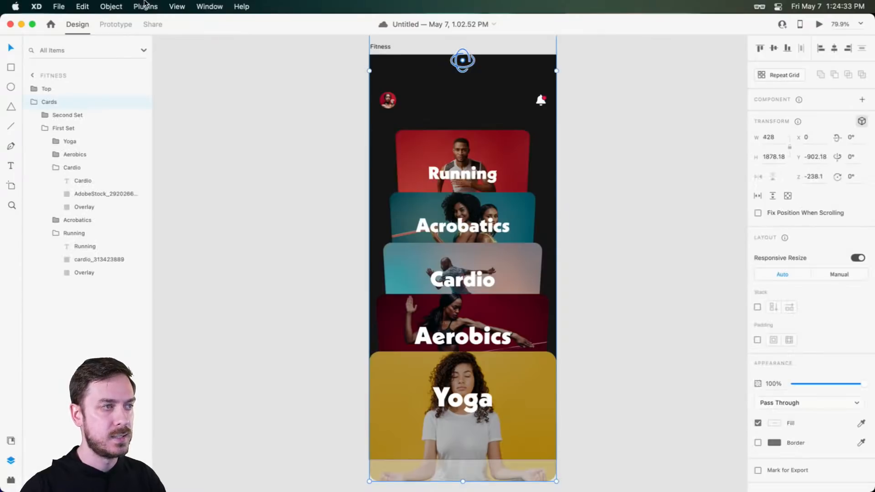
{"action": "scroll", "coordinate": [576, 263], "scroll_direction": "down", "scroll_amount": 1}
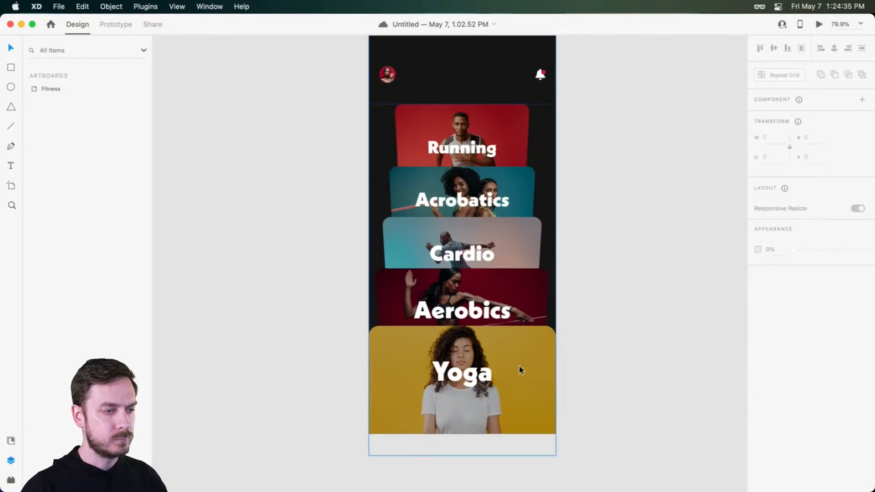
- Raise the opacity of the photo inside the Yoga card
{"action": "left_click", "coordinate": [519, 365]}
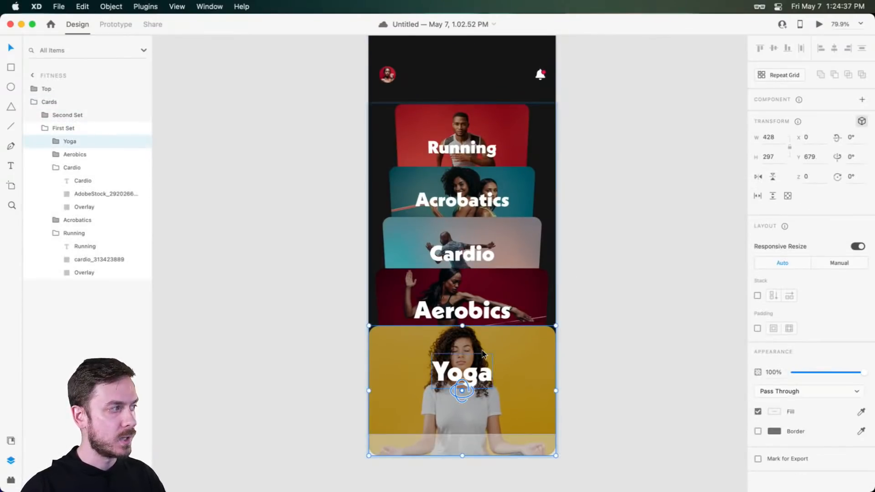
{"action": "scroll", "coordinate": [497, 345], "scroll_direction": "up", "scroll_amount": 2}
{"action": "double_click", "coordinate": [499, 346]}
{"action": "left_click_drag", "start_coordinate": [842, 307], "coordinate": [854, 307]}
- Lower the opacity of the photo inside the Cardio card slightly
{"action": "left_click", "coordinate": [501, 275]}
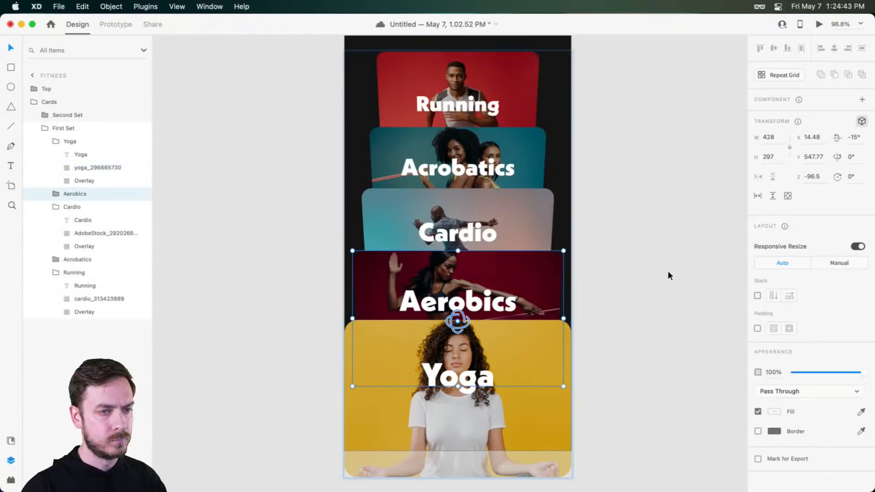
{"action": "left_click", "coordinate": [466, 200]}
{"action": "double_click", "coordinate": [466, 199]}
{"action": "left_click_drag", "start_coordinate": [842, 307], "coordinate": [833, 304]}
- Lower the opacity of the Acrobatics card's photo and set the Running card's photo to 30% opacity
{"action": "left_click", "coordinate": [466, 153]}
{"action": "double_click", "coordinate": [465, 153]}
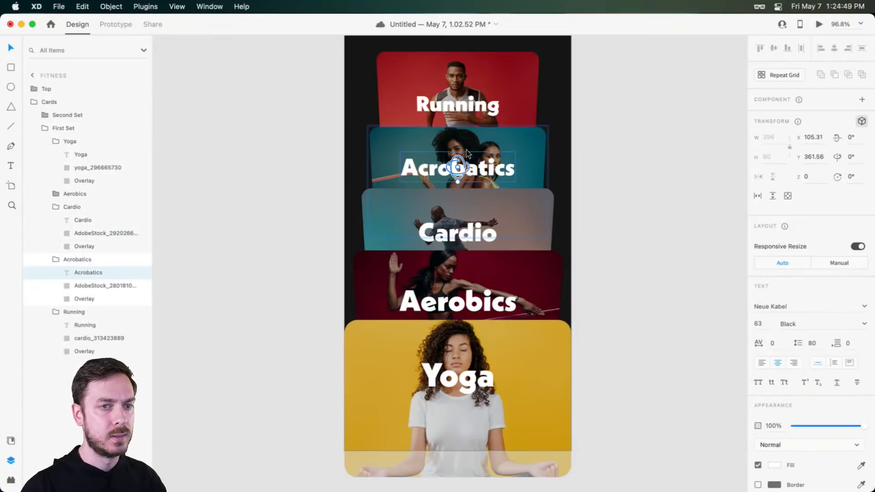
{"action": "left_click_drag", "start_coordinate": [842, 306], "coordinate": [815, 307]}
{"action": "double_click", "coordinate": [491, 64]}
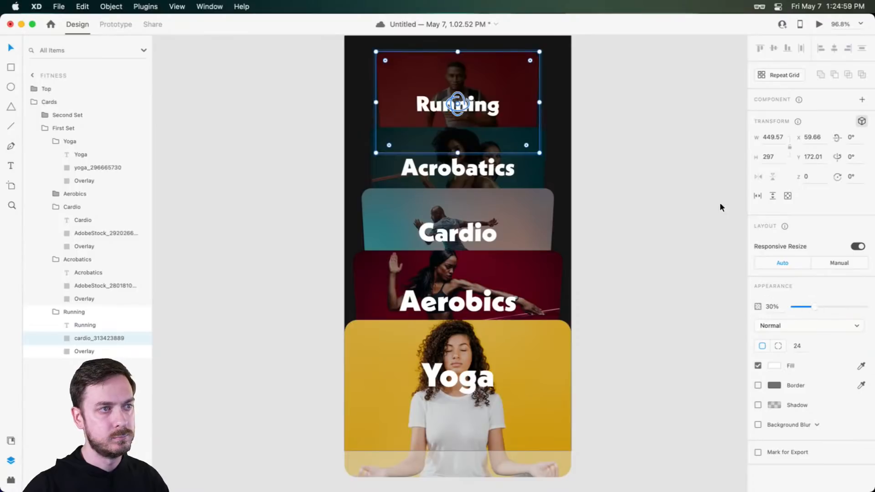
{"action": "scroll", "coordinate": [637, 202], "scroll_direction": "up", "scroll_amount": 1}
{"action": "left_click", "coordinate": [675, 165]}
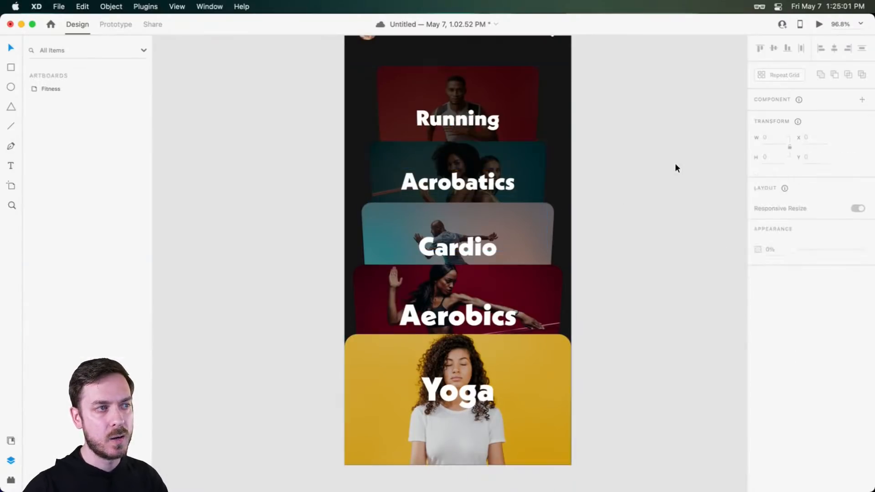
- Undo the recent opacity changes on the Running card's photo
{"action": "scroll", "coordinate": [674, 165], "scroll_direction": "down", "scroll_amount": 5}
{"action": "left_click_drag", "start_coordinate": [680, 163], "coordinate": [644, 195]}
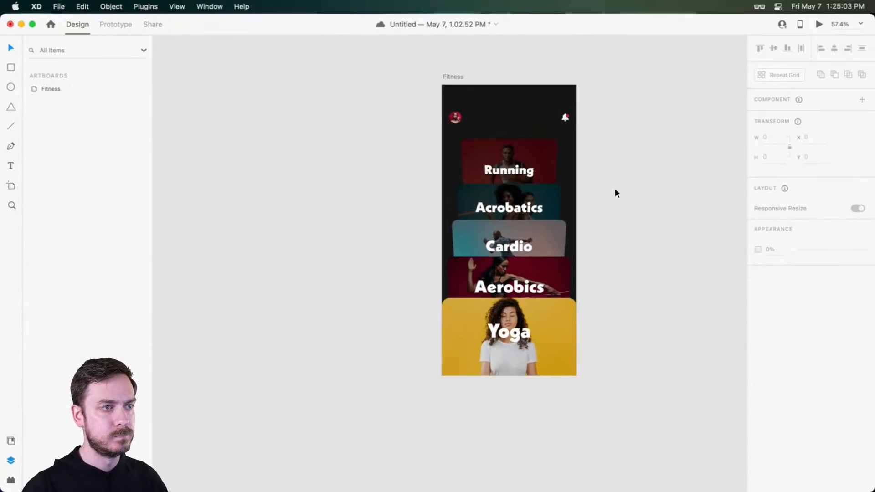
{"action": "scroll", "coordinate": [615, 189], "scroll_direction": "up", "scroll_amount": 2}
{"action": "double_click", "coordinate": [520, 138]}
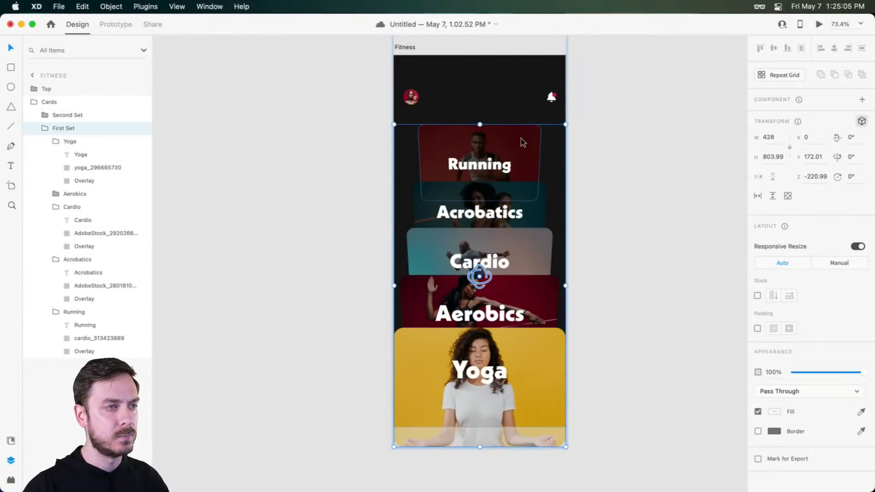
{"action": "key", "text": "super+z"}
{"action": "key", "text": "super+z"}
{"action": "key", "text": "super+z"}
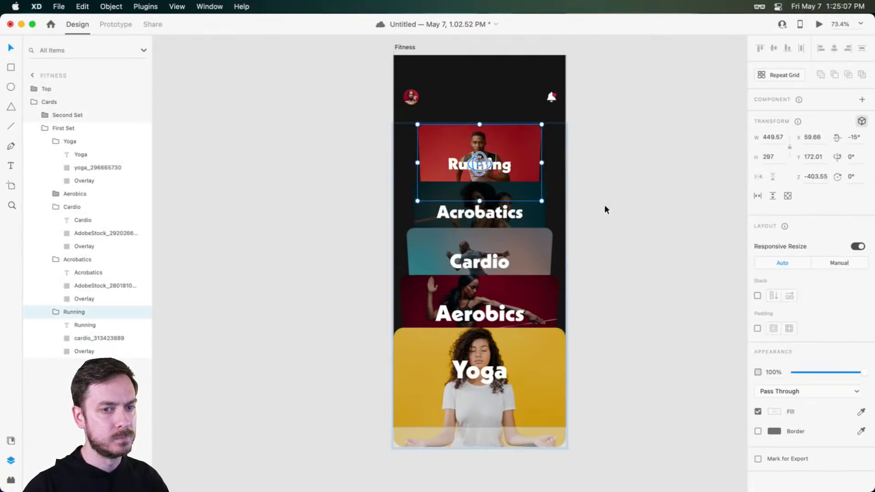
- Set the Running card's photo to 55% opacity and raise the opacity of the Acrobatics card's photo
{"action": "double_click", "coordinate": [512, 136]}
{"action": "left_click_drag", "start_coordinate": [837, 303], "coordinate": [833, 302]}
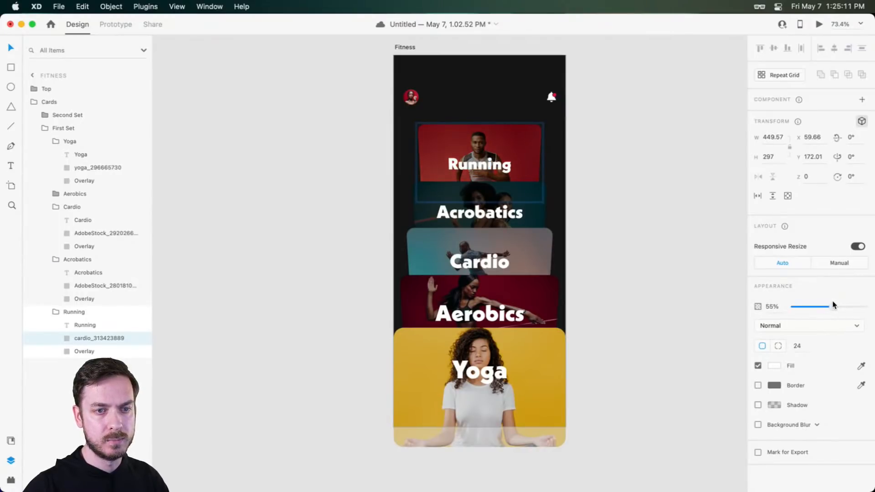
{"action": "double_click", "coordinate": [532, 218]}
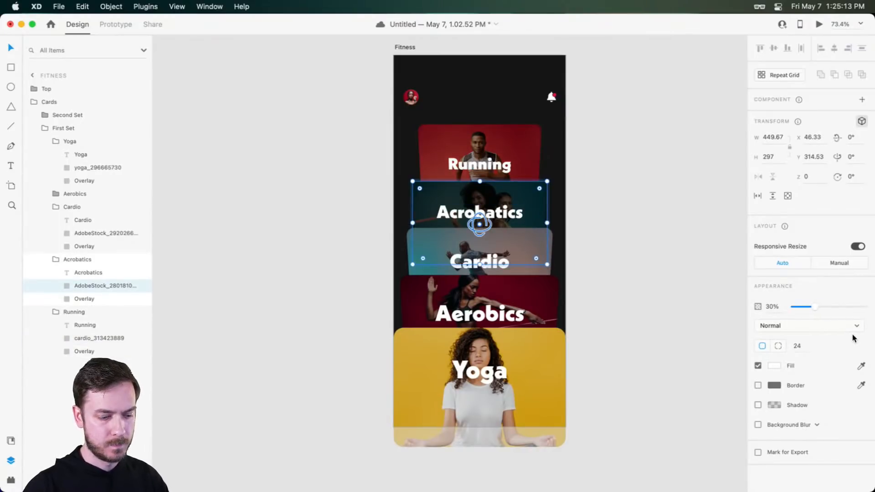
{"action": "left_click", "coordinate": [532, 248]}
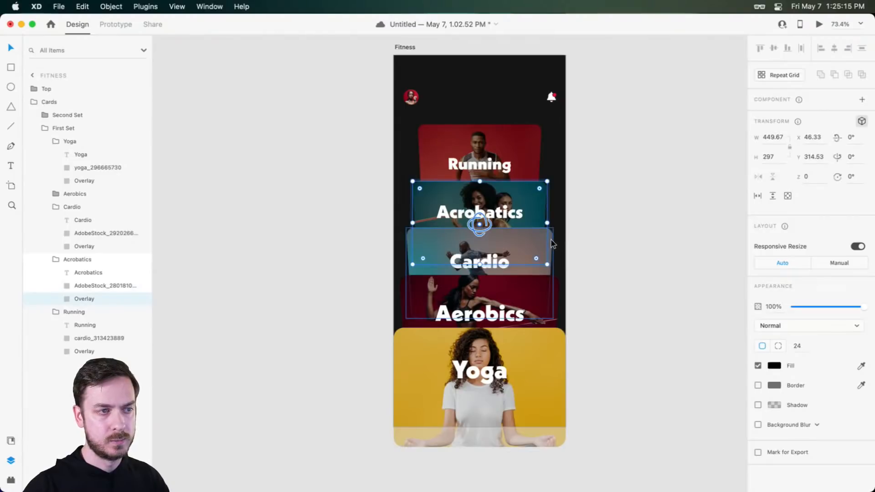
{"action": "left_click", "coordinate": [614, 262]}
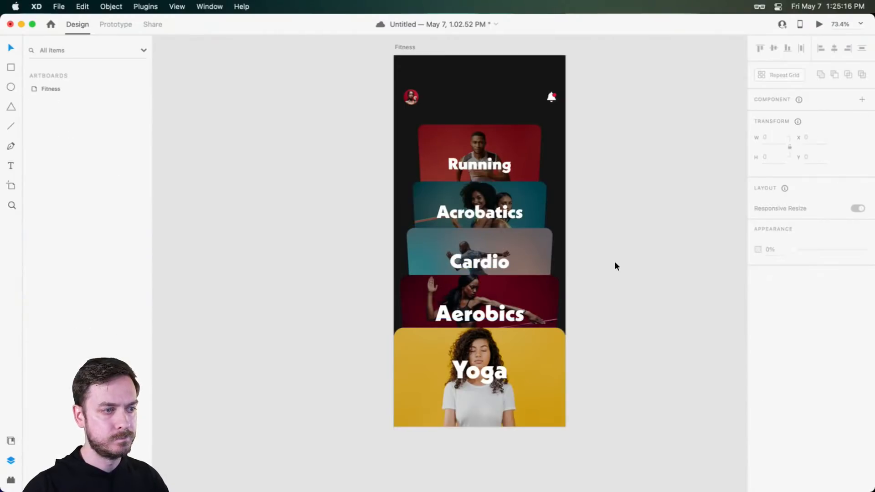
- Spread the First Set's Aerobics, Cardio and Acrobatics cards upward and move the Running card up to Y 145.16
{"action": "left_click", "coordinate": [520, 278]}
{"action": "scroll", "coordinate": [600, 216], "scroll_direction": "down", "scroll_amount": 3}
{"action": "scroll", "coordinate": [583, 319], "scroll_direction": "up", "scroll_amount": 6}
{"action": "scroll", "coordinate": [524, 255], "scroll_direction": "up", "scroll_amount": 3}
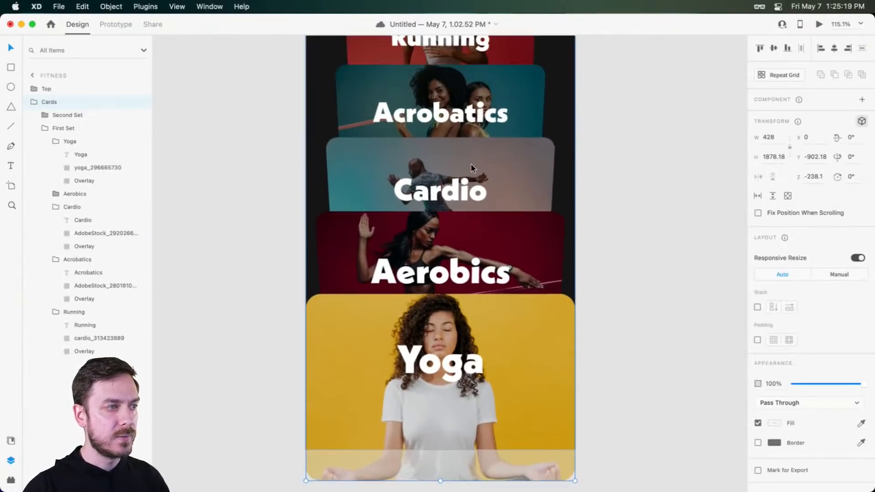
{"action": "scroll", "coordinate": [471, 163], "scroll_direction": "down", "scroll_amount": 5}
{"action": "double_click", "coordinate": [482, 224]}
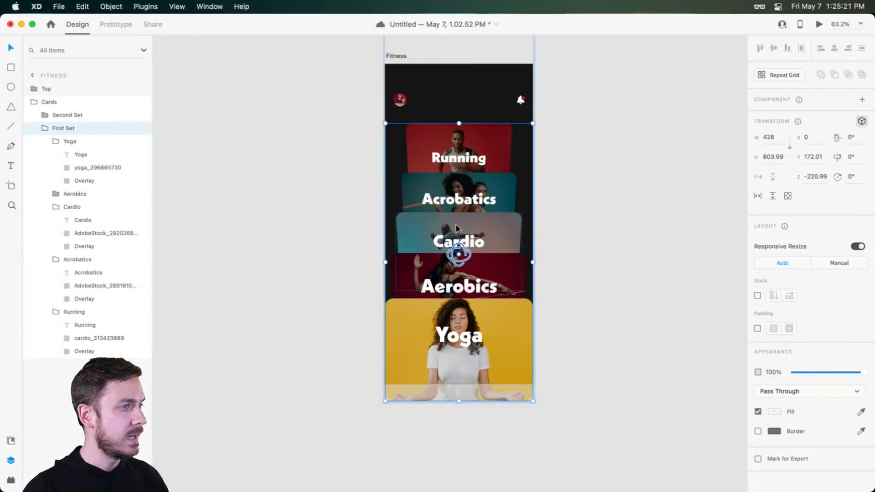
{"action": "left_click_drag", "start_coordinate": [458, 123], "coordinate": [458, 123]}
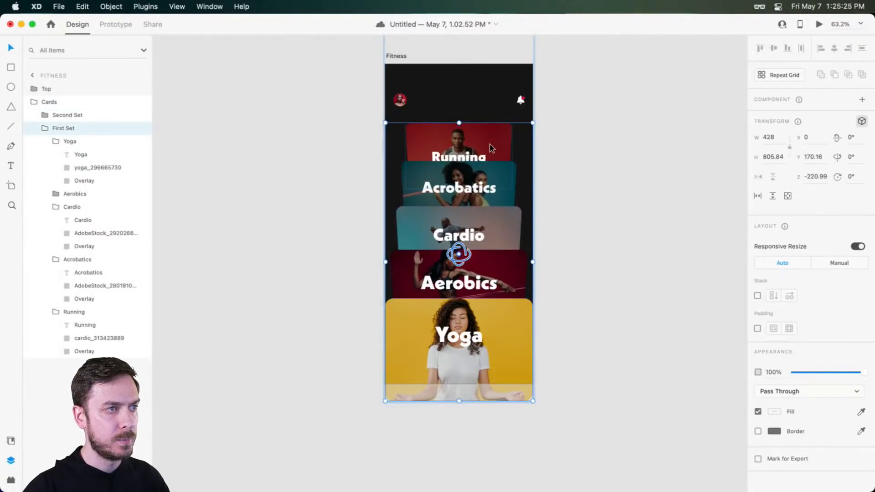
{"action": "double_click", "coordinate": [488, 139]}
{"action": "key", "text": "Up"}
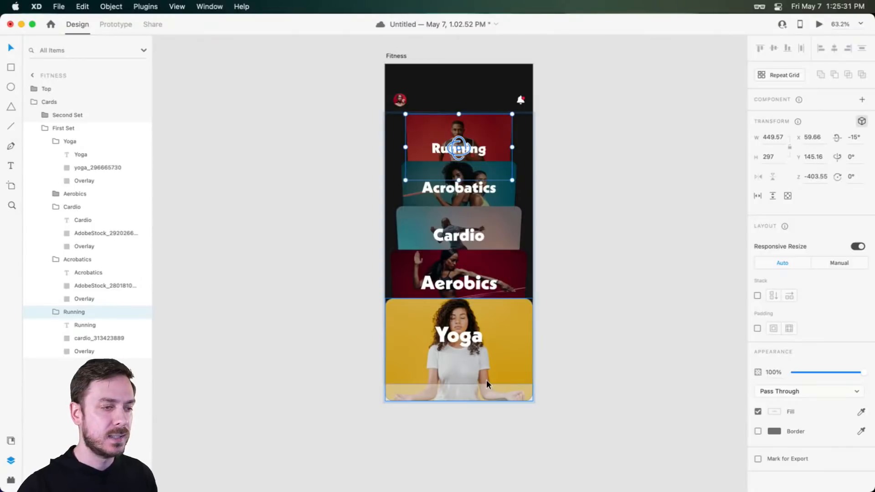
- Draw a white rectangle about 361 by 92 across the Yoga card, just below its title, at X 34, Y 811
{"action": "left_click", "coordinate": [82, 103]}
{"action": "scroll", "coordinate": [468, 386], "scroll_direction": "up", "scroll_amount": 3}
{"action": "scroll", "coordinate": [466, 380], "scroll_direction": "up", "scroll_amount": 3}
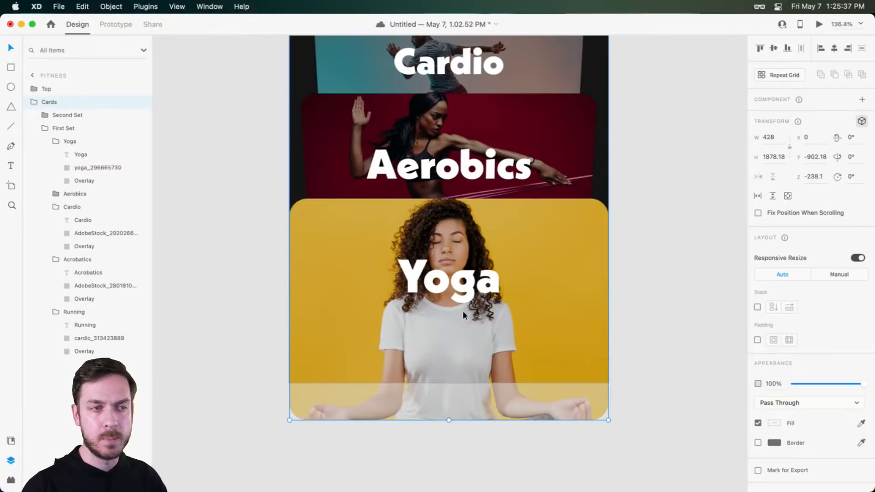
{"action": "key", "text": "r"}
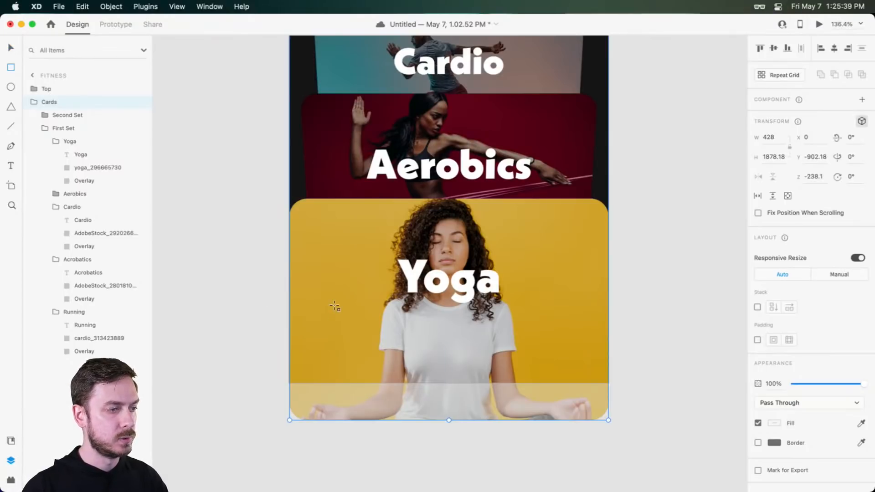
{"action": "left_click_drag", "start_coordinate": [329, 310], "coordinate": [597, 377]}
{"action": "key", "text": "v"}
{"action": "left_click_drag", "start_coordinate": [496, 338], "coordinate": [484, 326]}
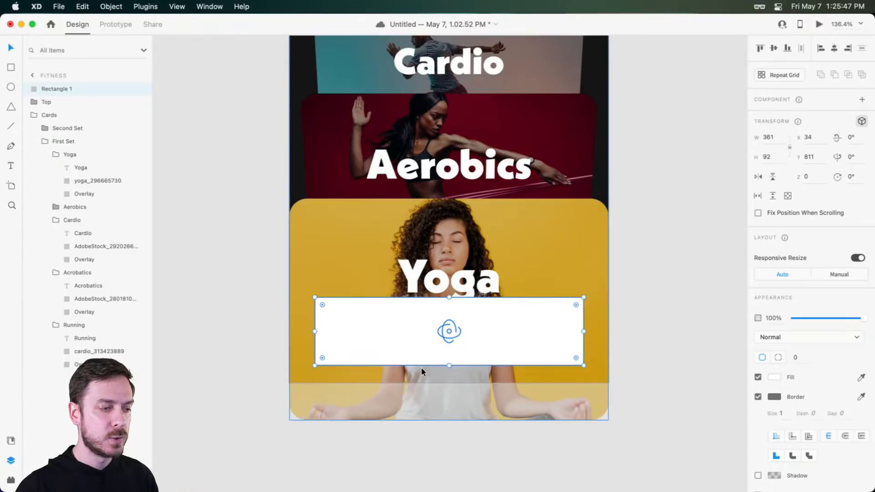
- Try a horizontal line about 82 wide with border size 5 beneath the white rectangle, and delete it
{"action": "key", "text": "l"}
{"action": "mouse_move", "coordinate": [416, 374]}
{"action": "left_mouse_down"}
{"action": "mouse_move", "coordinate": [487, 375]}
{"action": "mouse_move", "coordinate": [476, 374]}
{"action": "left_mouse_up"}
{"action": "left_click", "coordinate": [781, 375]}
{"action": "key", "text": "Up"}
{"action": "key", "text": "Up"}
{"action": "key", "text": "Up"}
{"action": "key", "text": "Up"}
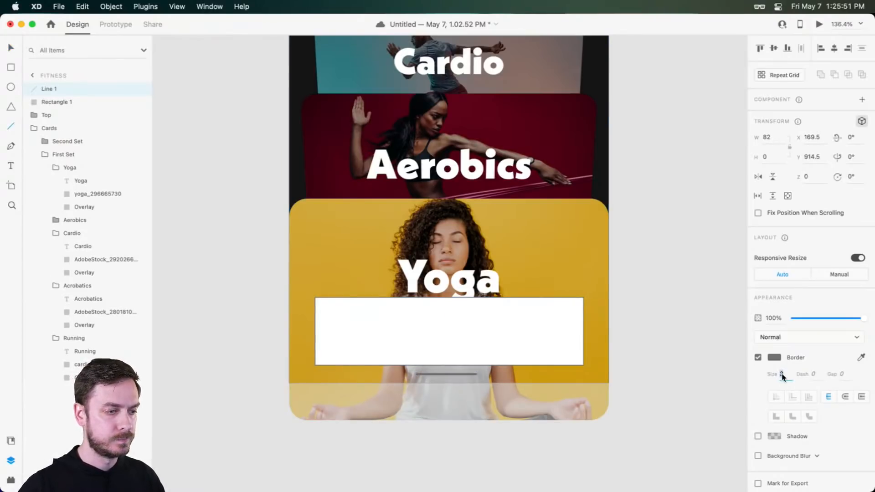
{"action": "key", "text": "Return"}
{"action": "key", "text": "v"}
{"action": "left_click_drag", "start_coordinate": [460, 371], "coordinate": [463, 370]}
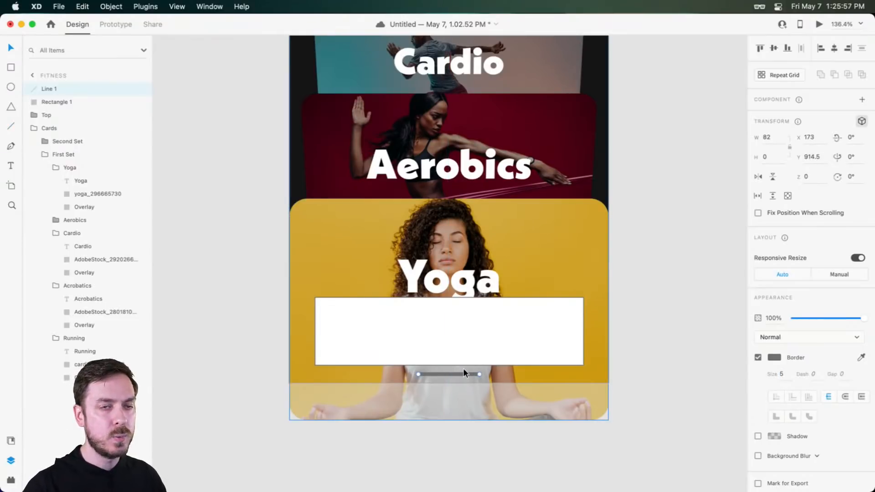
{"action": "key", "text": "Delete"}
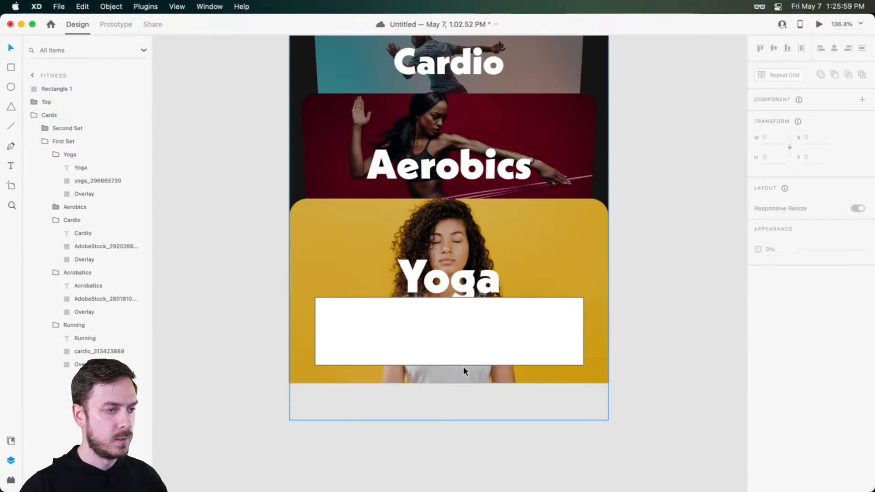
- Move the white rectangle up to Y 807 and undo the change to its height
{"action": "left_click", "coordinate": [477, 335]}
{"action": "left_click_drag", "start_coordinate": [494, 322], "coordinate": [493, 319]}
{"action": "left_click_drag", "start_coordinate": [449, 363], "coordinate": [449, 377]}
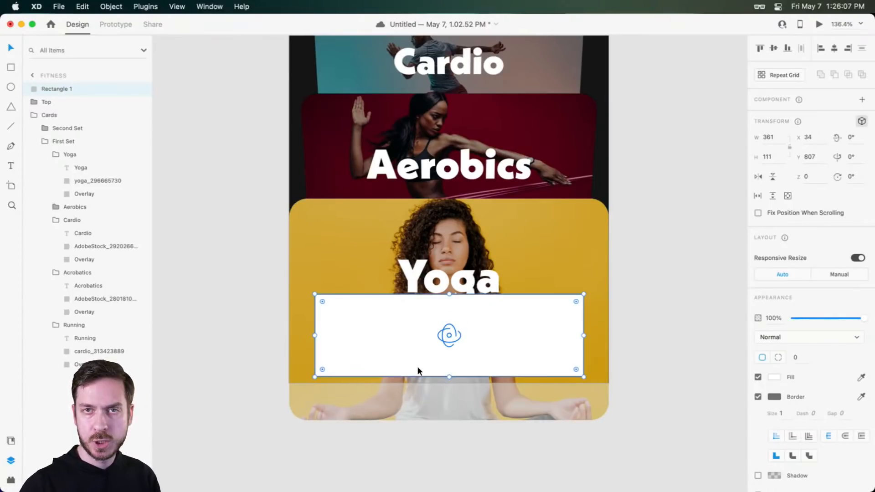
{"action": "key", "text": "super+z"}
{"action": "key", "text": "super+z"}
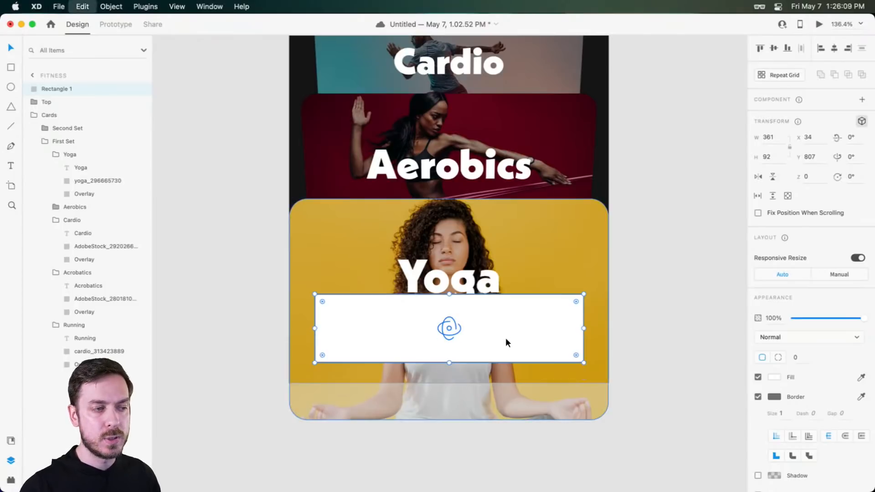
- Hide the 3D transform controls and save the document
{"action": "key", "text": "super+t"}
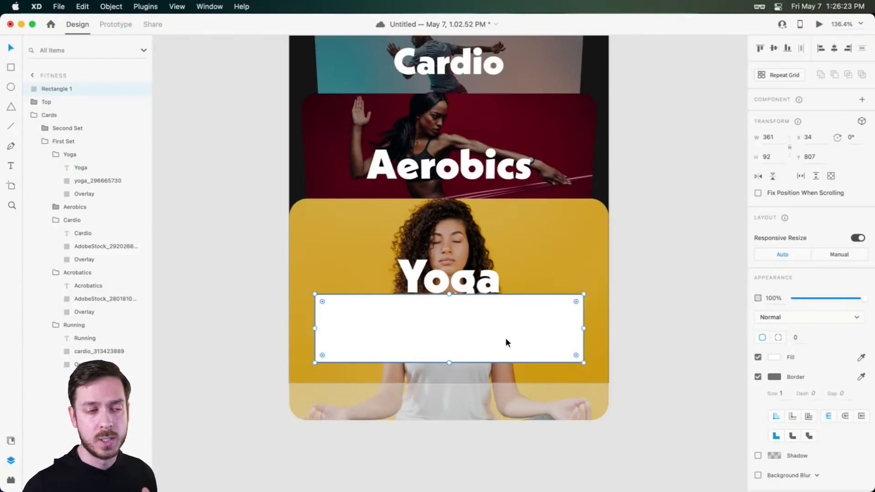
{"action": "key", "text": "super+s"}
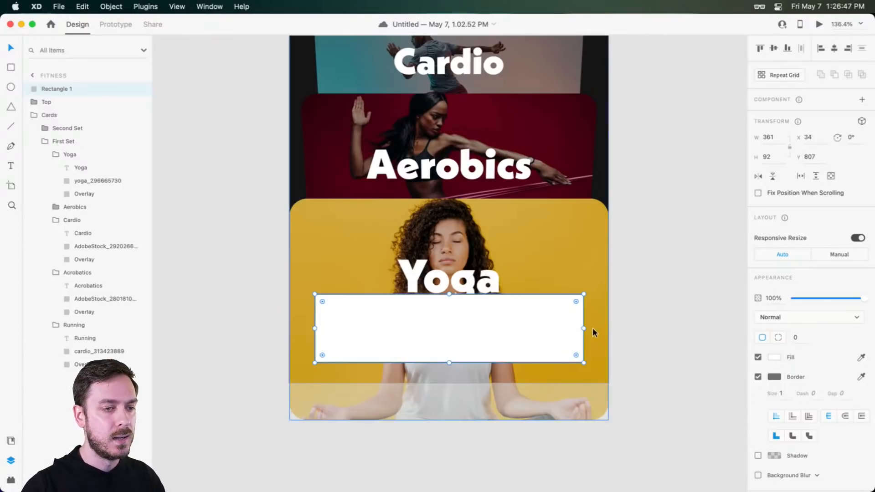
- Widen the white rectangle symmetrically to 381 at X 24 and round its corners to a radius of 24
{"action": "left_click_drag", "start_coordinate": [584, 328], "coordinate": [591, 332]}
{"action": "left_click_drag", "start_coordinate": [584, 301], "coordinate": [573, 309]}
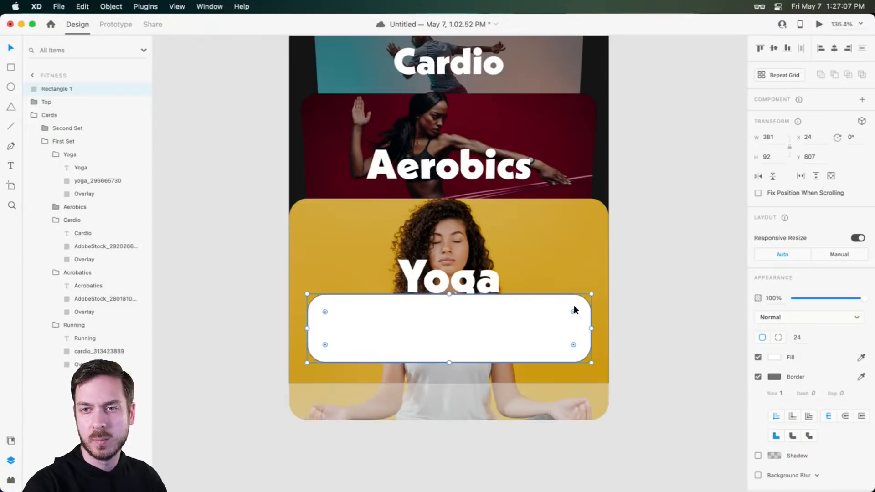
{"action": "left_click", "coordinate": [199, 4]}
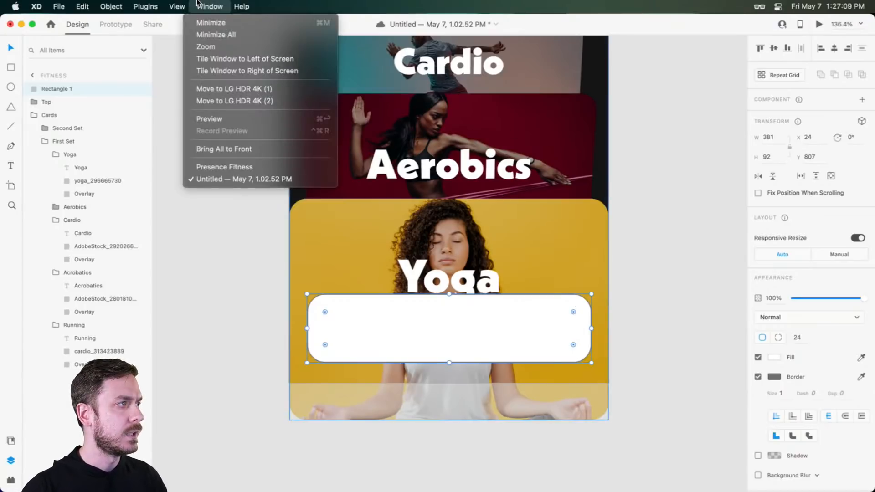
{"action": "mouse_move", "coordinate": [176, 3]}
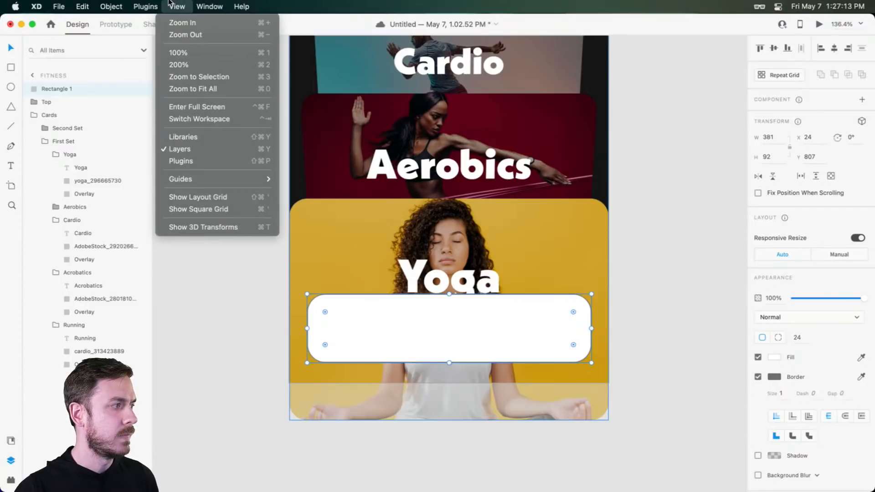
{"action": "left_click", "coordinate": [156, 3]}
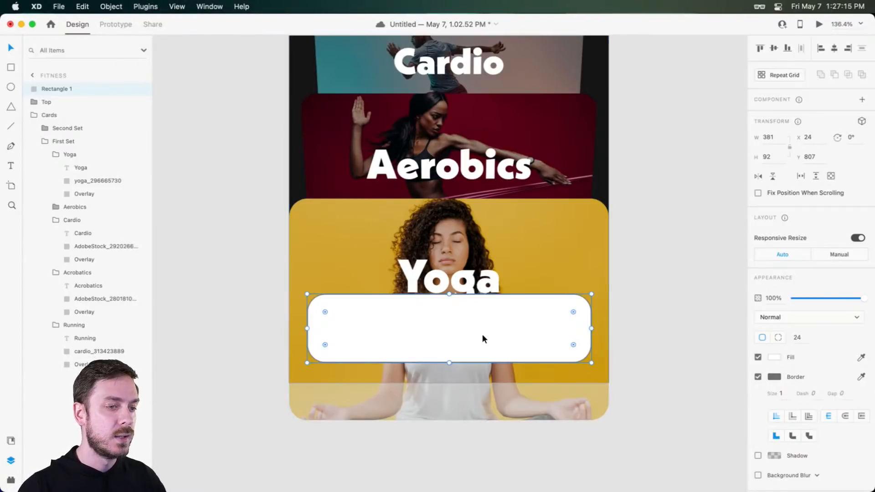
{"action": "left_click_drag", "start_coordinate": [483, 339], "coordinate": [504, 338]}
{"action": "key", "text": "super+z"}
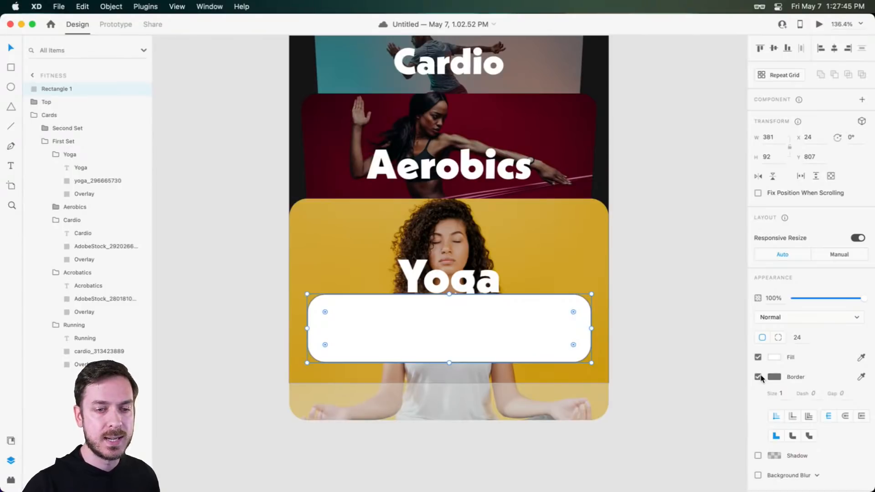
- Remove the rectangle's border and give it a background blur of 50 with brightness 0 and 81% opacity
{"action": "left_click", "coordinate": [758, 377]}
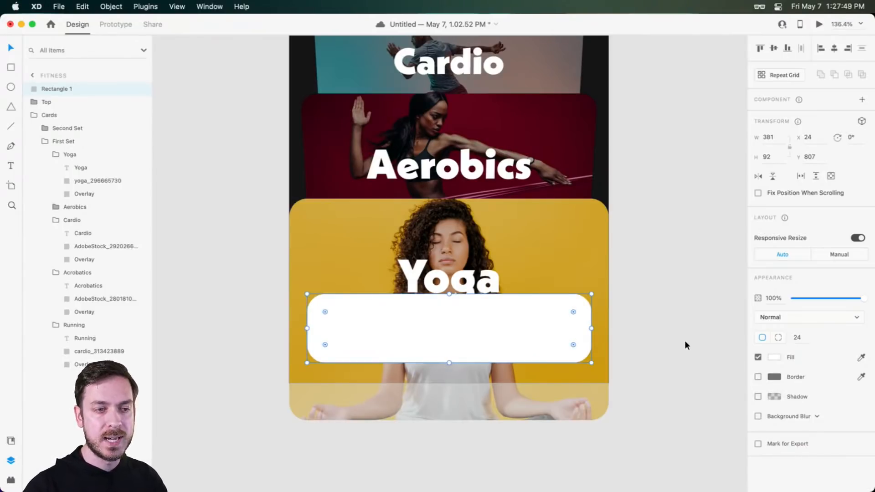
{"action": "scroll", "coordinate": [476, 314], "scroll_direction": "up", "scroll_amount": 4}
{"action": "left_click_drag", "start_coordinate": [475, 318], "coordinate": [505, 291]}
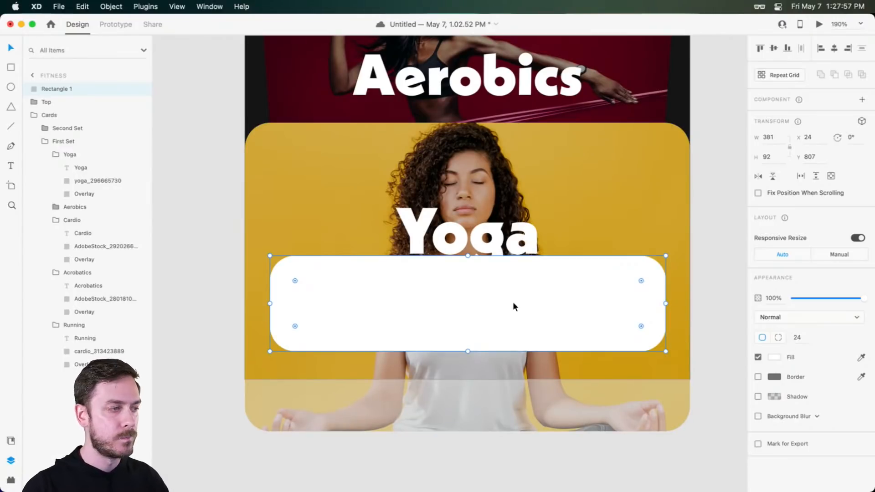
{"action": "left_click", "coordinate": [758, 417]}
{"action": "scroll", "coordinate": [835, 451], "scroll_direction": "down", "scroll_amount": 1}
{"action": "left_click_drag", "start_coordinate": [844, 420], "coordinate": [837, 437]}
{"action": "left_click_drag", "start_coordinate": [784, 438], "coordinate": [766, 436]}
{"action": "type", "text": "0"}
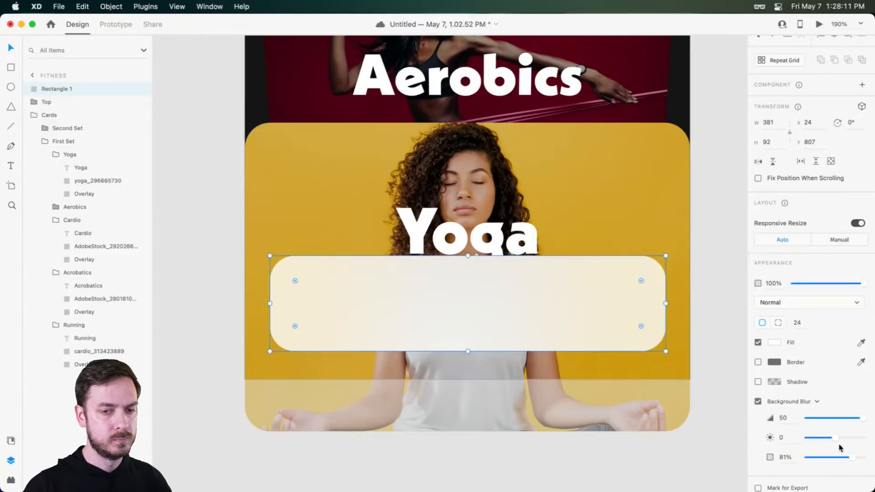
- Add a white #FFFFFF border of size 1 at 29% opacity to the blurred rectangle
{"action": "left_click", "coordinate": [757, 362]}
{"action": "left_click", "coordinate": [770, 362]}
{"action": "left_click_drag", "start_coordinate": [668, 332], "coordinate": [600, 237]}
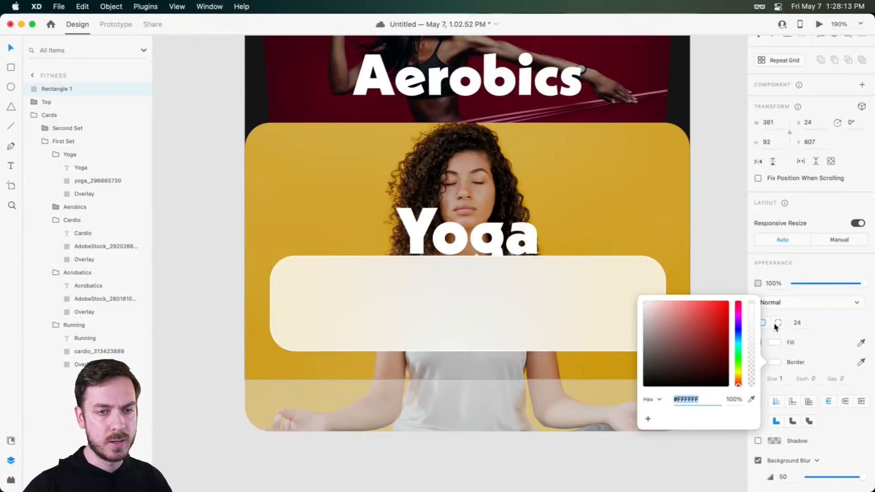
{"action": "left_click", "coordinate": [805, 265]}
{"action": "left_click", "coordinate": [774, 361]}
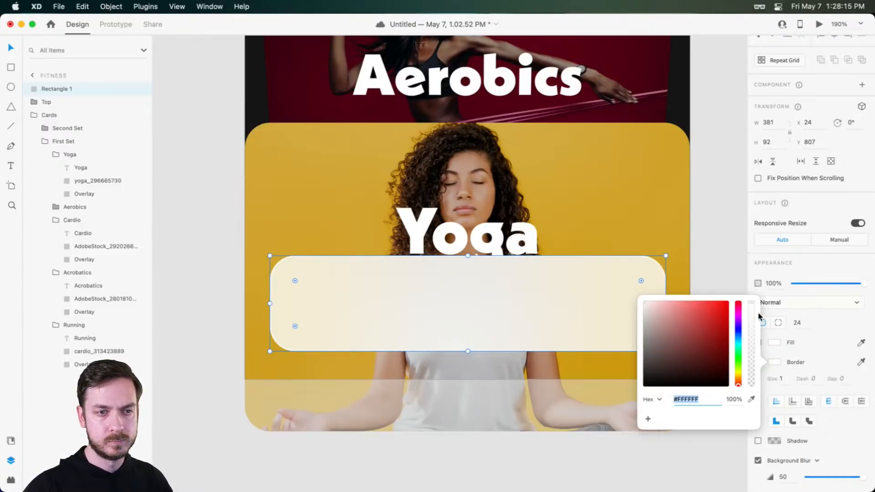
{"action": "left_click_drag", "start_coordinate": [749, 313], "coordinate": [753, 363]}
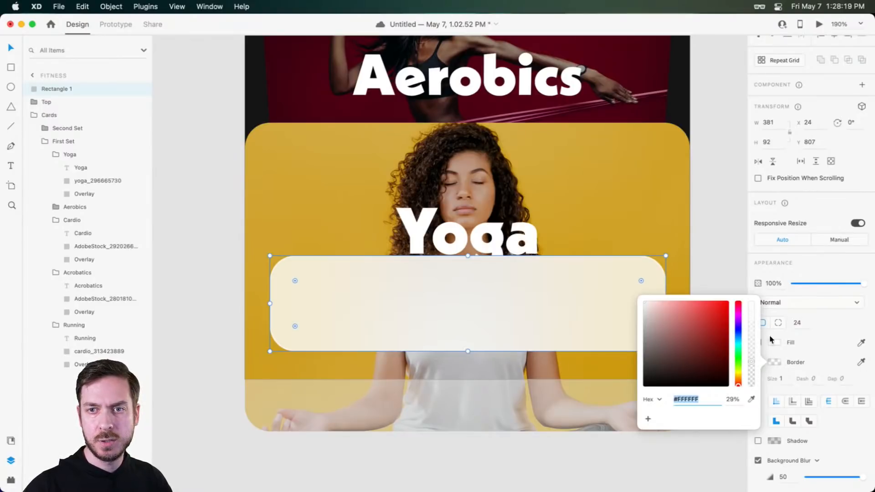
{"action": "left_click", "coordinate": [841, 272]}
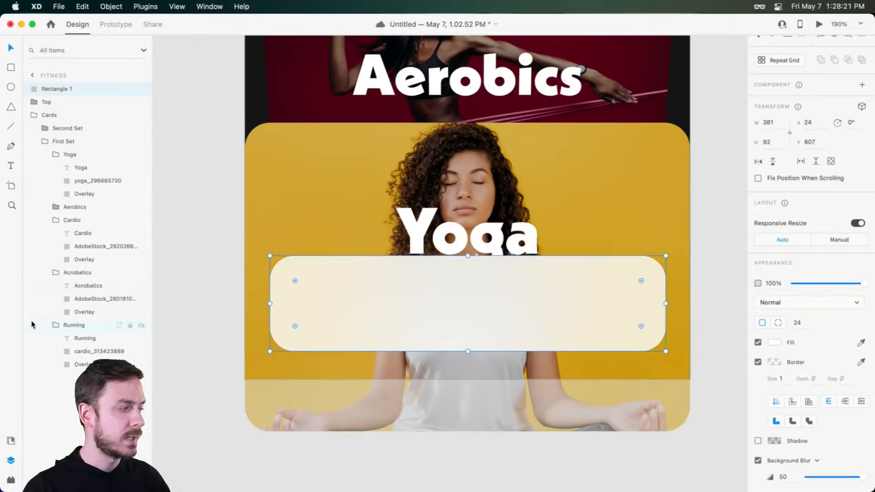
- Look through the installed plugins, including Icons 4 Design and Blobular, and return to the document assets
{"action": "left_click", "coordinate": [11, 442]}
{"action": "left_click", "coordinate": [11, 480]}
{"action": "left_click", "coordinate": [38, 69]}
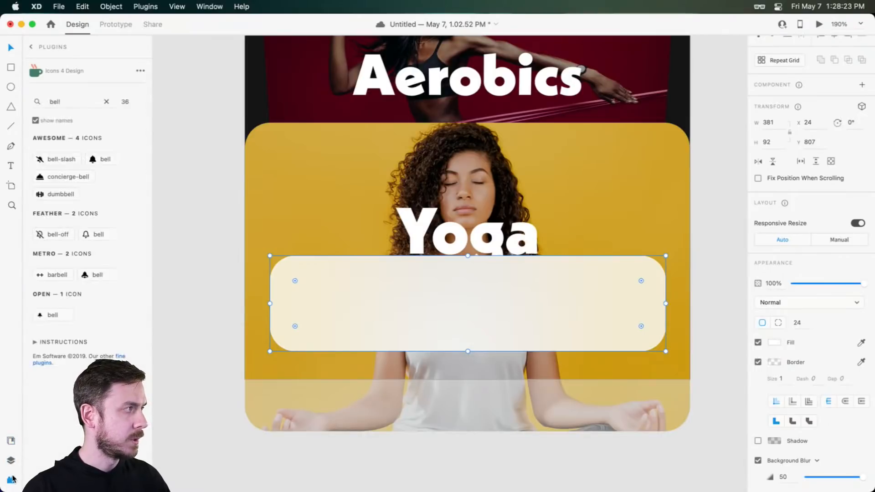
{"action": "left_click", "coordinate": [31, 46]}
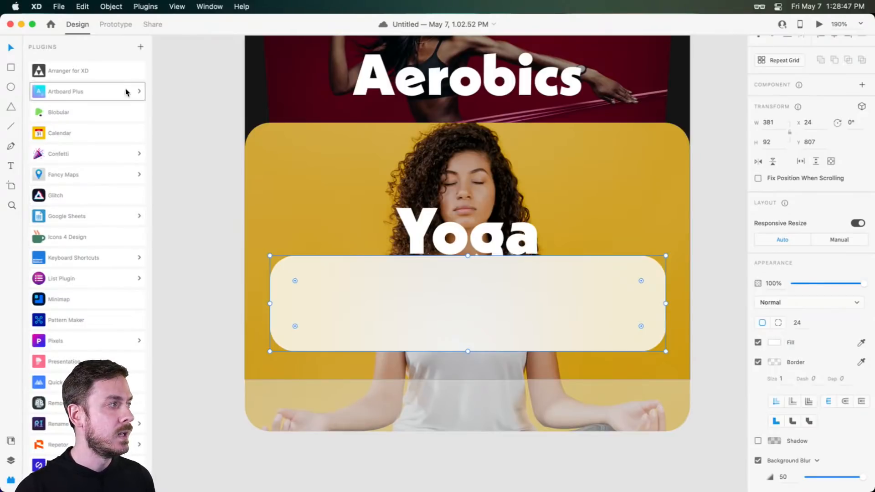
{"action": "left_click", "coordinate": [99, 112]}
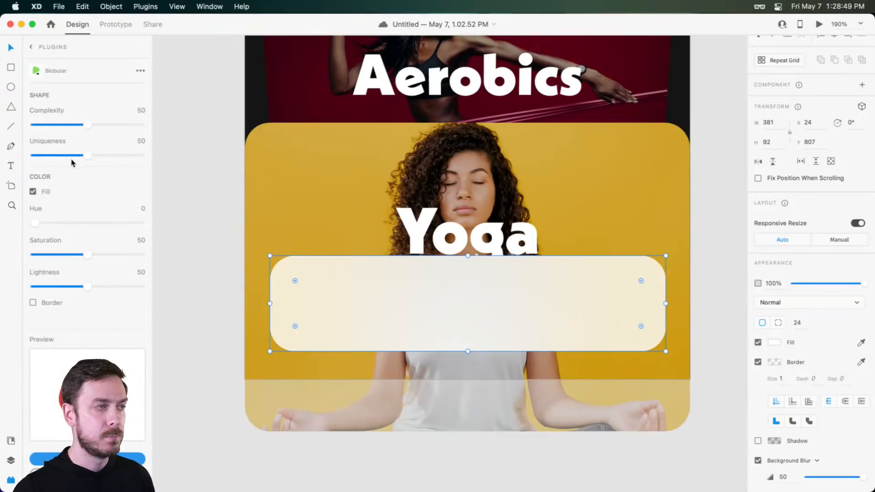
{"action": "left_click", "coordinate": [30, 46]}
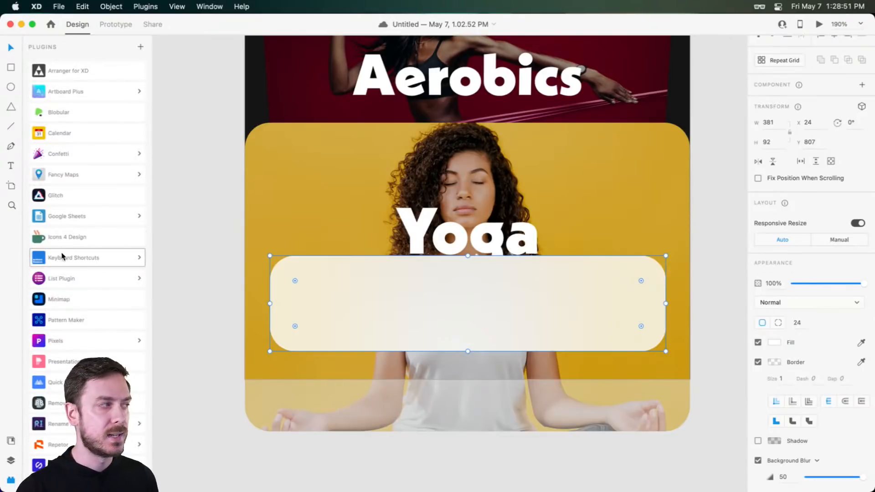
{"action": "left_click", "coordinate": [12, 440]}
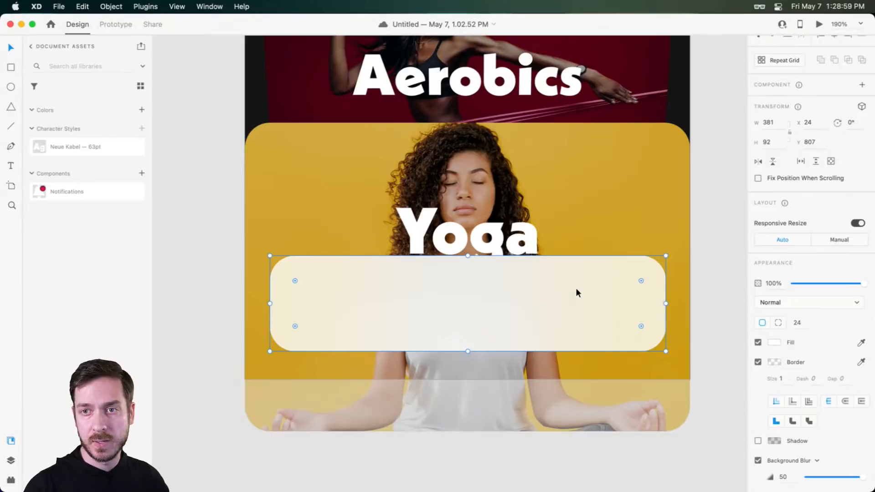
- Move the frosted rectangle on the Yoga card straight down to Y 812
{"action": "scroll", "coordinate": [573, 288], "scroll_direction": "down", "scroll_amount": 4}
{"action": "left_click", "coordinate": [656, 283]}
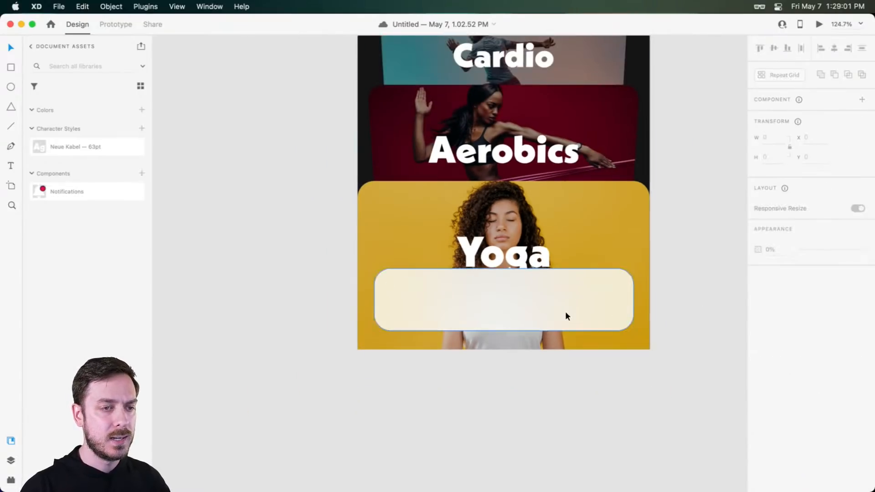
{"action": "scroll", "coordinate": [565, 311], "scroll_direction": "up", "scroll_amount": 5}
{"action": "left_click", "coordinate": [521, 298]}
{"action": "scroll", "coordinate": [451, 269], "scroll_direction": "down", "scroll_amount": 2}
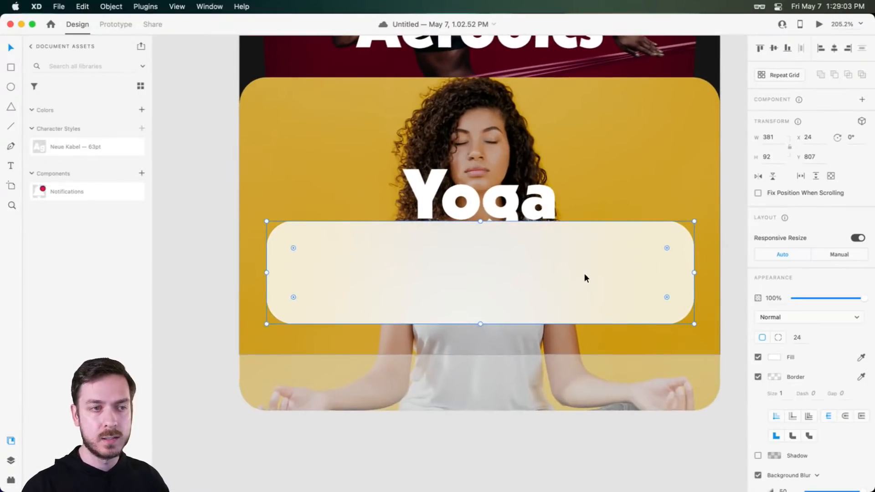
{"action": "left_click_drag", "start_coordinate": [493, 272], "coordinate": [491, 284]}
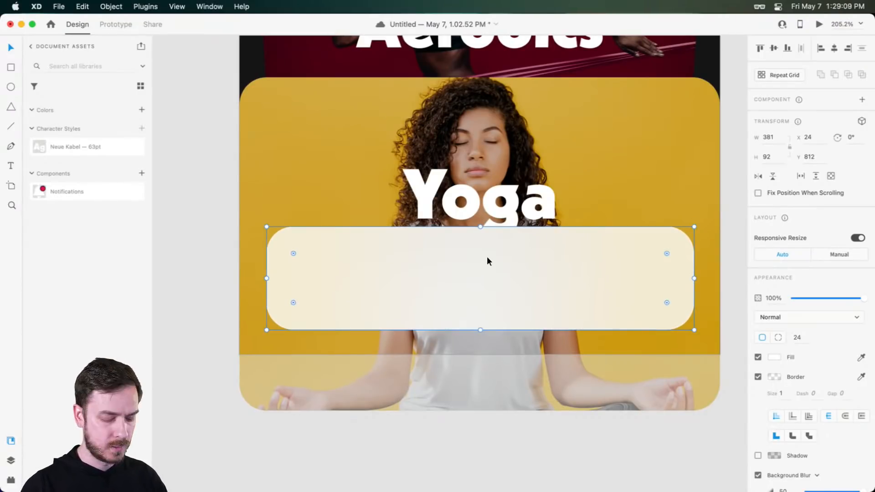
- Switch to Nucleo and search the Font Awesome 6 icon set for "home"
{"action": "key", "text": "super+space"}
{"action": "type", "text": "nudeo"}
{"action": "key", "text": "Return"}
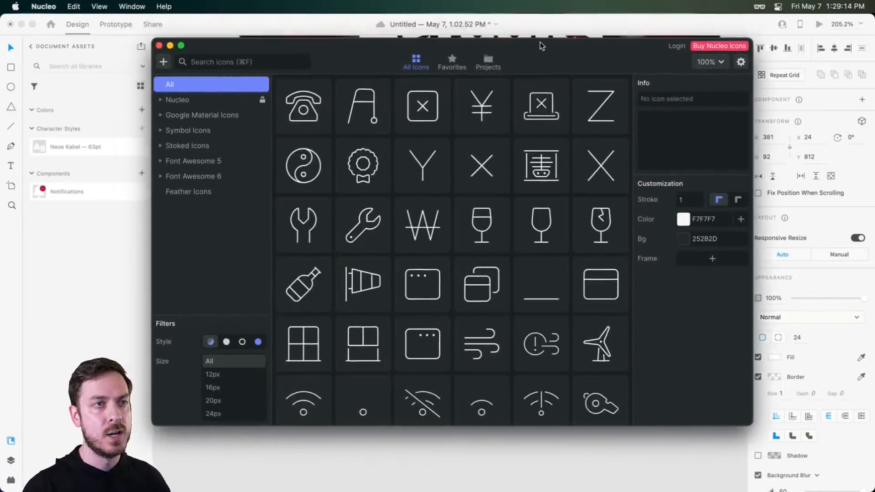
{"action": "left_click_drag", "start_coordinate": [540, 42], "coordinate": [557, 57]}
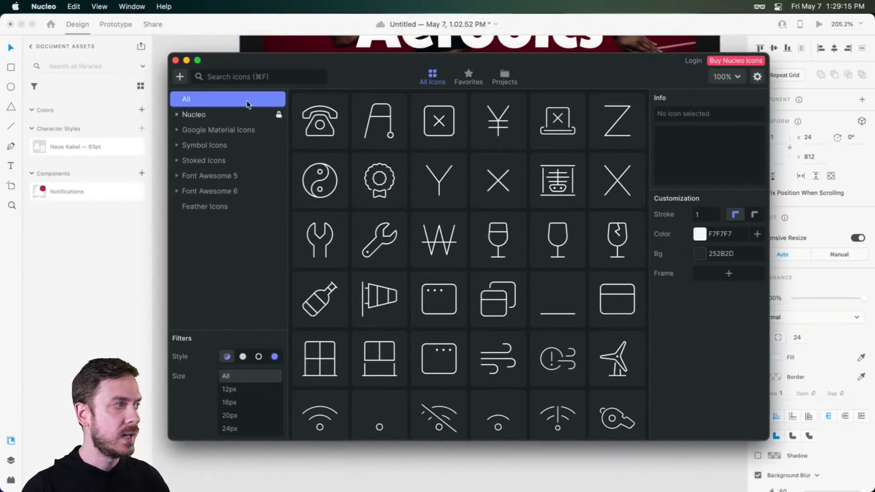
{"action": "left_click", "coordinate": [213, 187]}
{"action": "left_click", "coordinate": [227, 82]}
{"action": "type", "text": "home"}
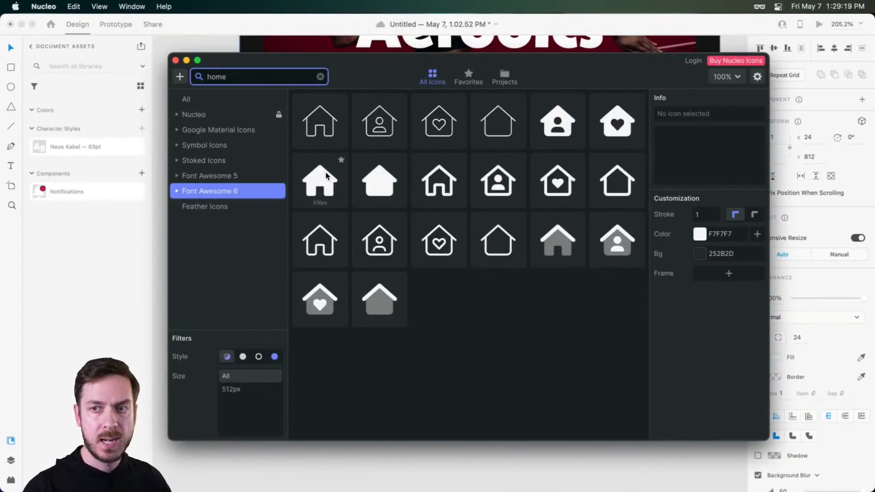
- Bring the solid house icon into the XD design, scale it to about 46 × 41 and place it near the frosted panel's left end
{"action": "left_click", "coordinate": [326, 177]}
{"action": "key", "text": "super+Tab"}
{"action": "key", "text": "super+v"}
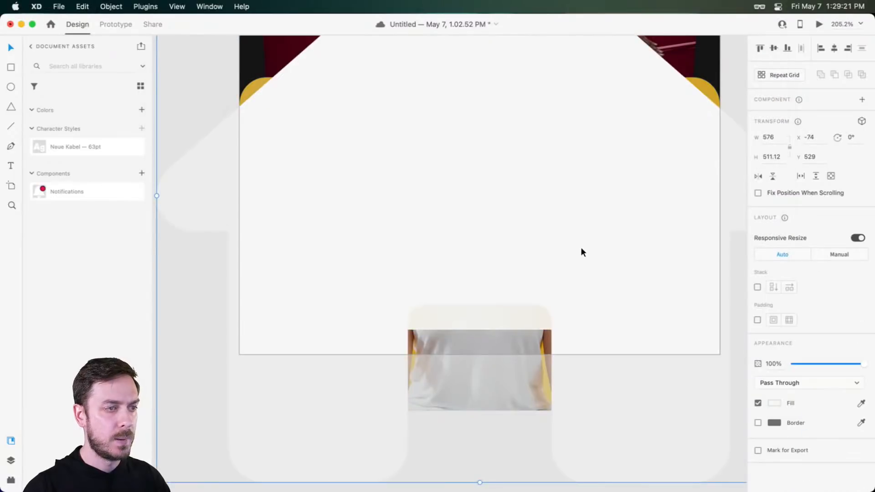
{"action": "scroll", "coordinate": [581, 248], "scroll_direction": "down", "scroll_amount": 5}
{"action": "left_click_drag", "start_coordinate": [689, 370], "coordinate": [528, 234]}
{"action": "scroll", "coordinate": [527, 232], "scroll_direction": "up", "scroll_amount": 5}
{"action": "left_click_drag", "start_coordinate": [523, 201], "coordinate": [395, 269]}
- Give the house icon a near-black fill and shrink it to about 24 × 21
{"action": "left_click", "coordinate": [770, 402]}
{"action": "left_click", "coordinate": [644, 419]}
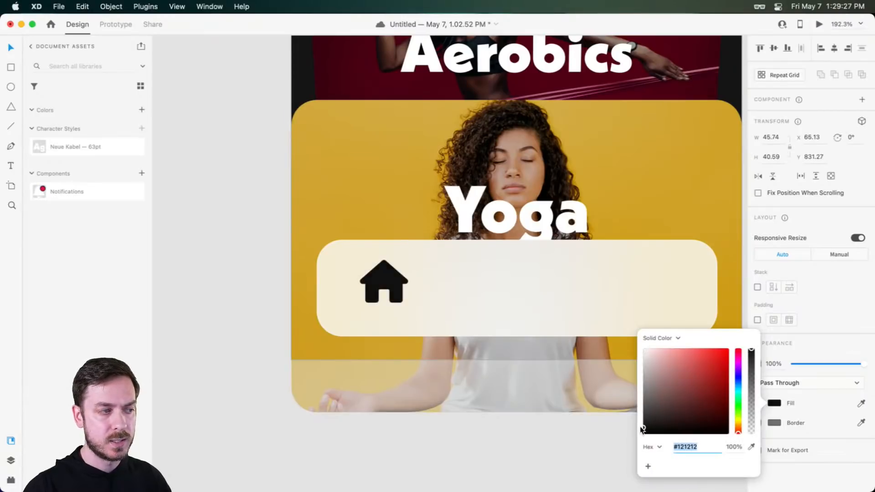
{"action": "left_click", "coordinate": [782, 301]}
{"action": "left_click_drag", "start_coordinate": [407, 304], "coordinate": [367, 277]}
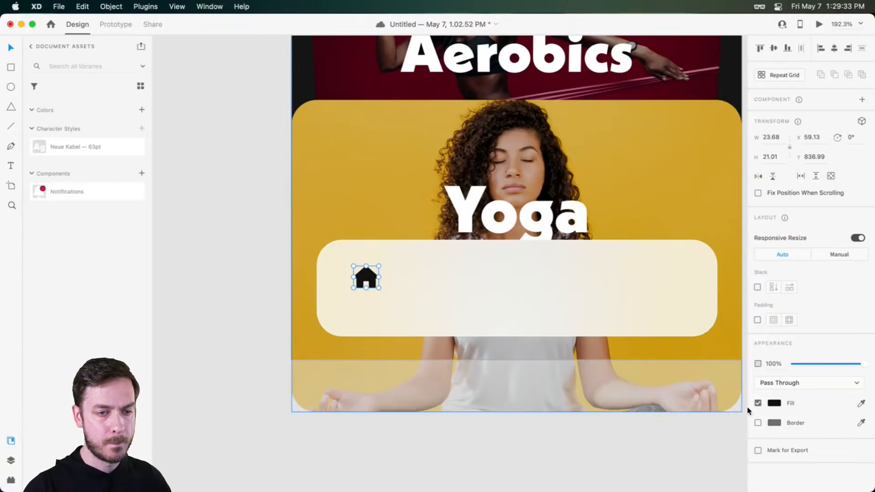
{"action": "left_click", "coordinate": [774, 403]}
{"action": "left_click", "coordinate": [774, 224]}
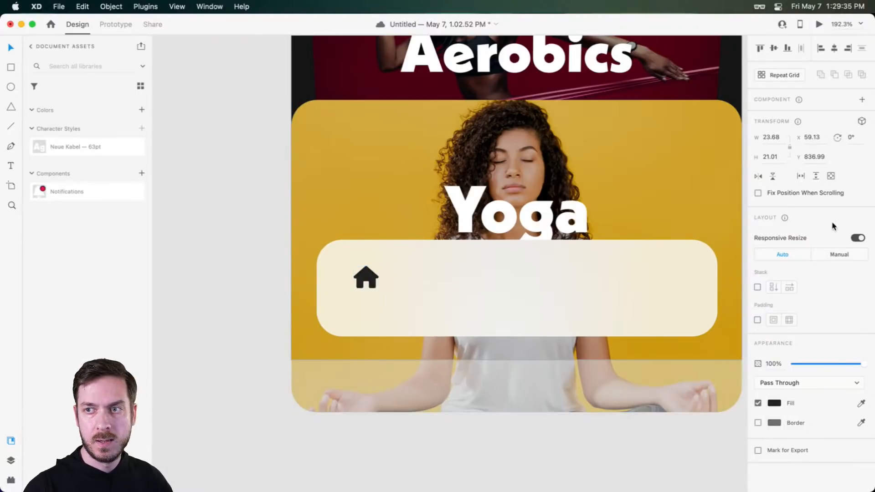
- Search Nucleo's Font Awesome 6 set for "calend" and copy the solid calendar-range icon
{"action": "key", "text": "super+Tab"}
{"action": "left_click", "coordinate": [263, 83]}
{"action": "key", "text": "super+a"}
{"action": "type", "text": "calend"}
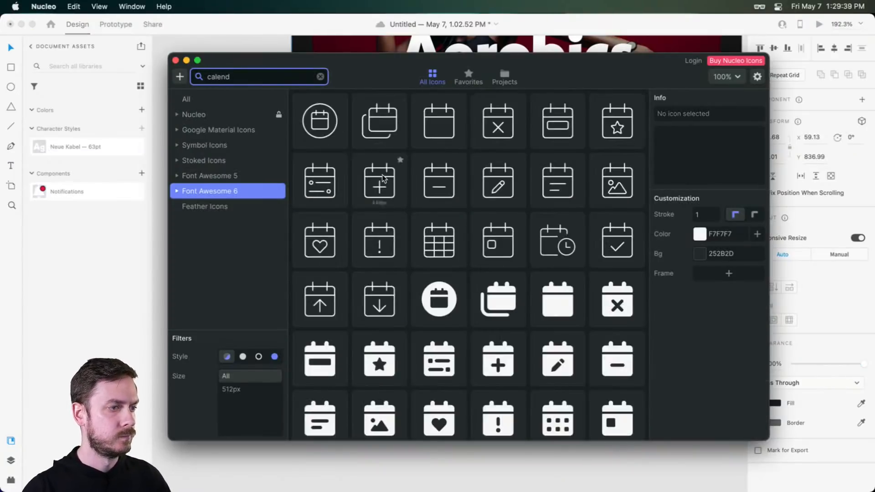
{"action": "scroll", "coordinate": [527, 305], "scroll_direction": "down", "scroll_amount": 3}
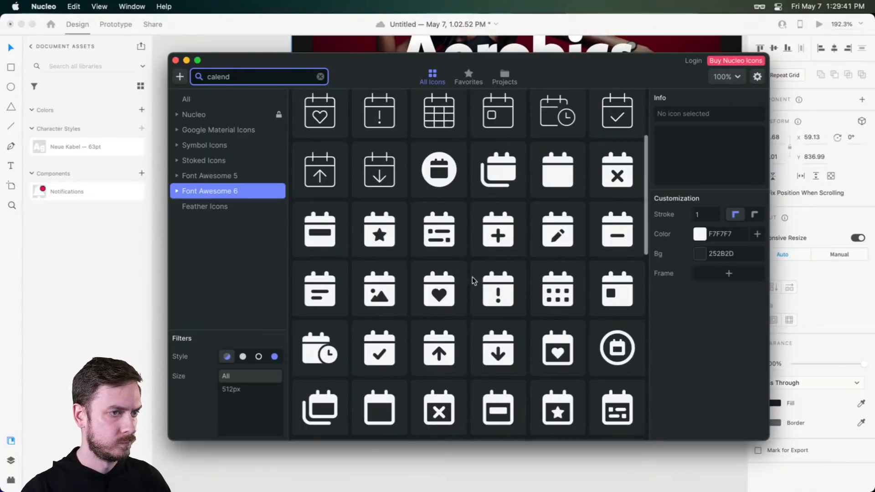
{"action": "left_click", "coordinate": [452, 232]}
{"action": "key", "text": "super+c"}
- Paste the calendar icon in XD, scale it to 21.01 high beside the house icon at X 121, and match the house's dark fill
{"action": "key", "text": "super+Tab"}
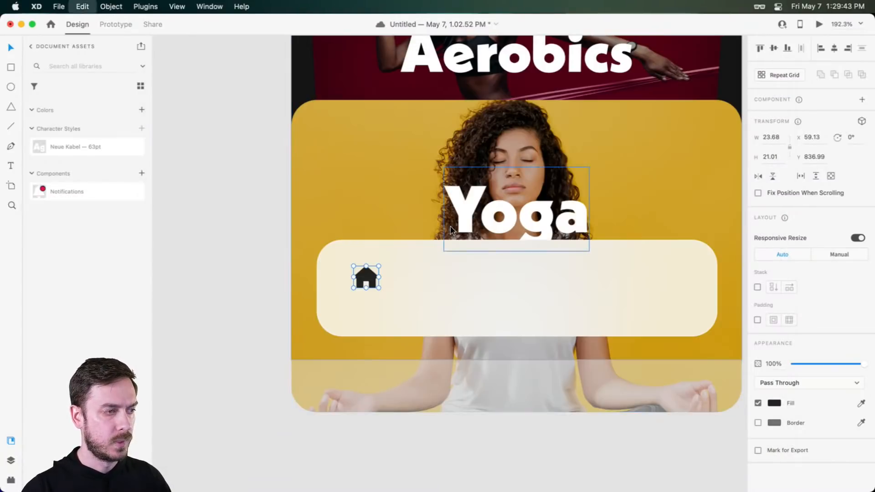
{"action": "key", "text": "super+v"}
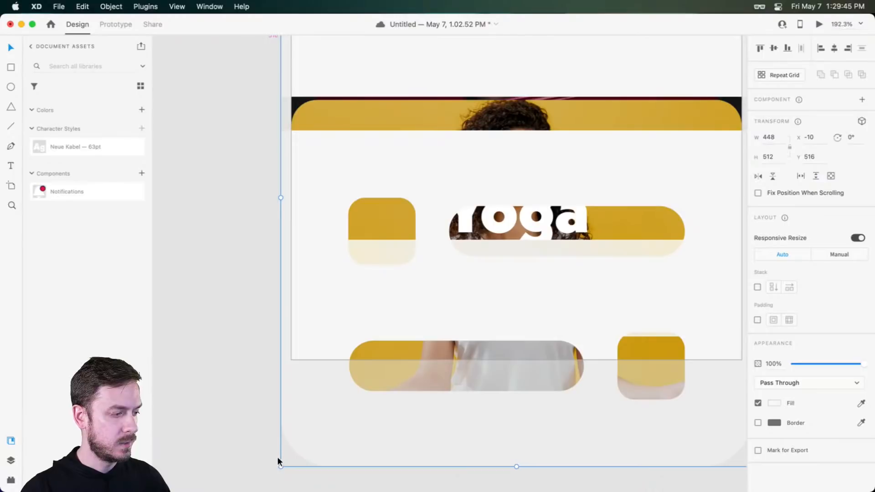
{"action": "left_click_drag", "start_coordinate": [281, 467], "coordinate": [479, 357]}
{"action": "left_click_drag", "start_coordinate": [539, 187], "coordinate": [419, 235]}
{"action": "left_click_drag", "start_coordinate": [434, 202], "coordinate": [431, 270]}
{"action": "left_click", "coordinate": [370, 268]}
- Search Nucleo's Font Awesome 6 set for "lightn" and pick the solid bolt-lightning icon
{"action": "key", "text": "super+Tab"}
{"action": "left_click", "coordinate": [235, 78]}
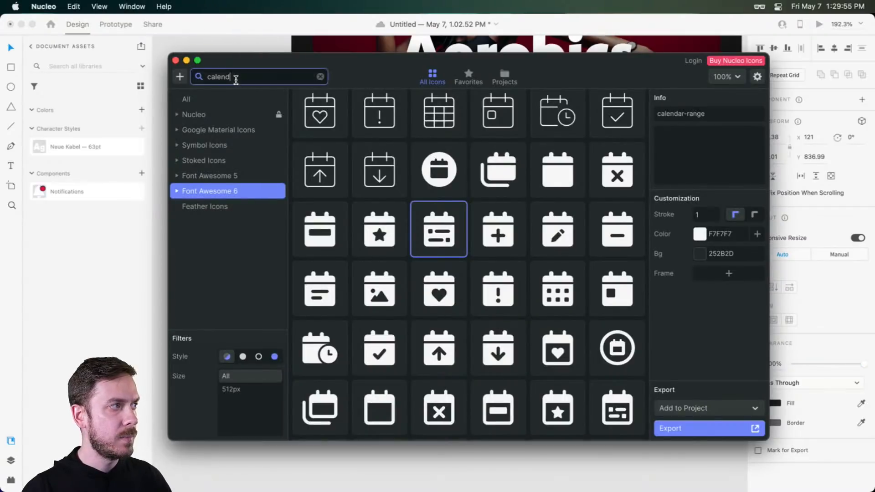
{"action": "type", "text": "light"}
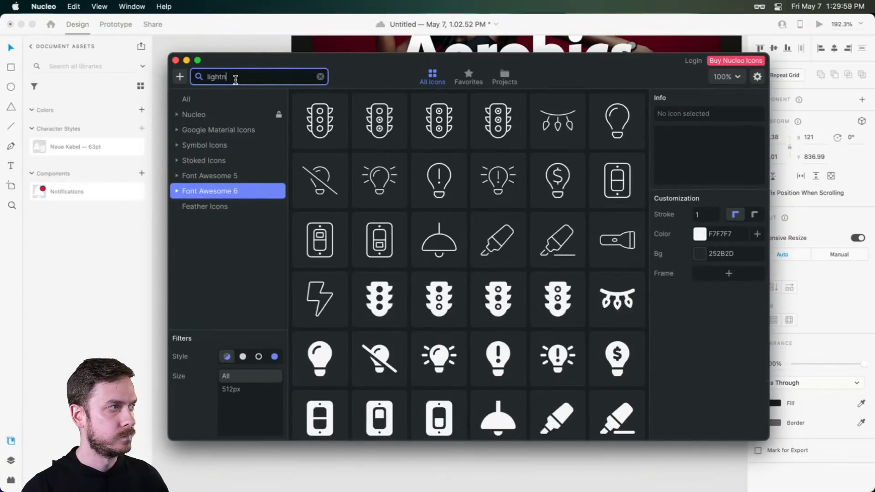
{"action": "type", "text": "n"}
{"action": "left_click", "coordinate": [388, 131]}
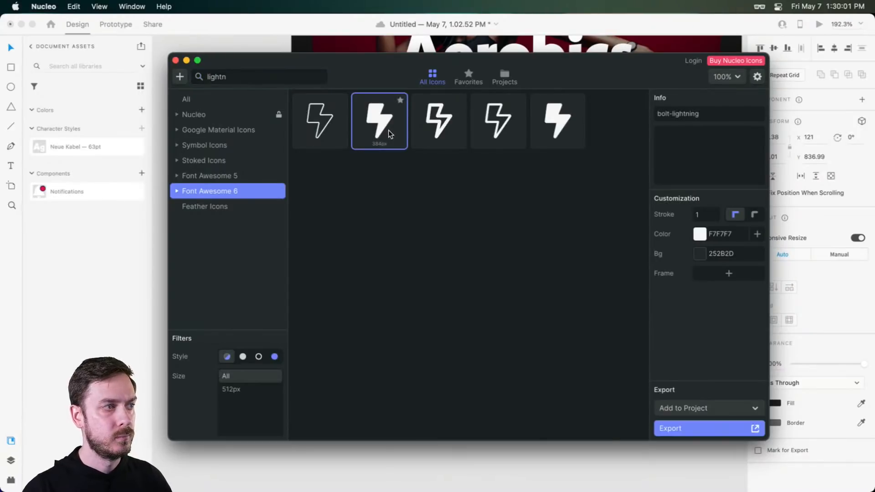
- Paste the bolt icon in XD, scale it to 15.76 × 21.01 beside the calendar icon, and match the calendar's dark fill
{"action": "key", "text": "super+Tab"}
{"action": "key", "text": "super+v"}
{"action": "left_click_drag", "start_coordinate": [717, 467], "coordinate": [533, 220]}
{"action": "left_click_drag", "start_coordinate": [514, 182], "coordinate": [477, 272]}
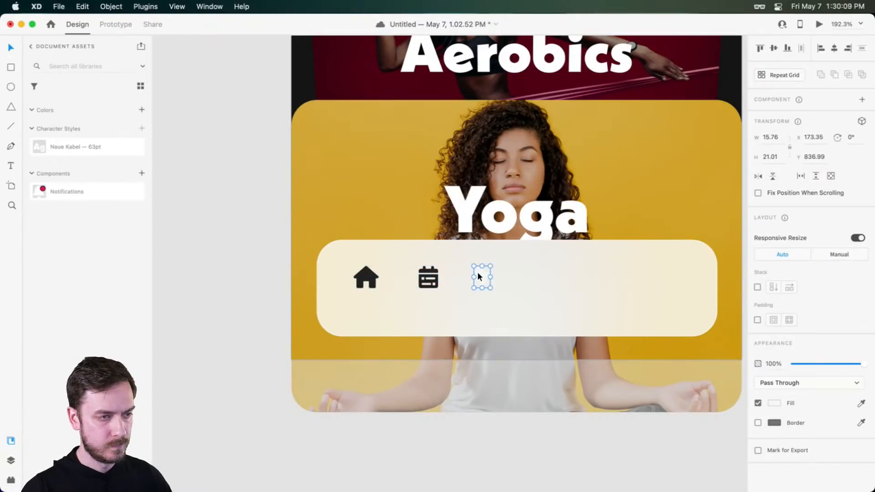
{"action": "left_click", "coordinate": [431, 276]}
- Search Nucleo's Font Awesome 6 set for "share" and return to the XD design
{"action": "key", "text": "super+Tab"}
{"action": "left_click", "coordinate": [263, 84]}
{"action": "key", "text": "super+a"}
{"action": "type", "text": "share"}
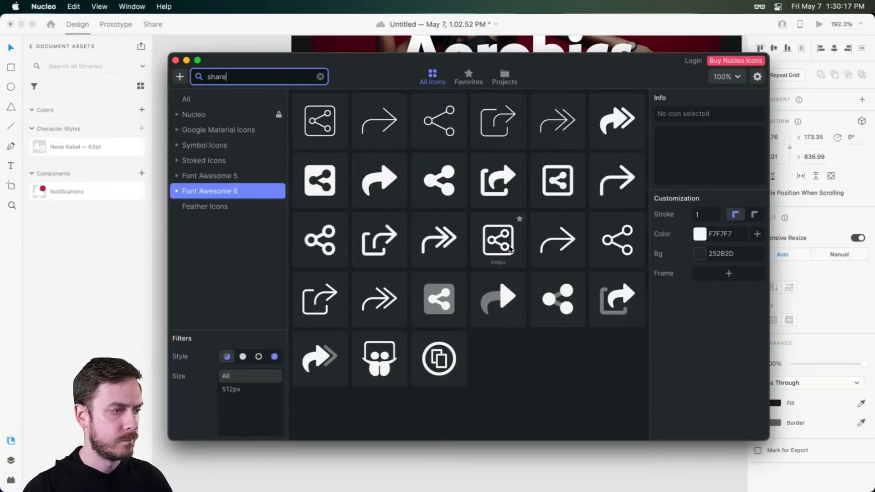
{"action": "key", "text": "super+Tab"}
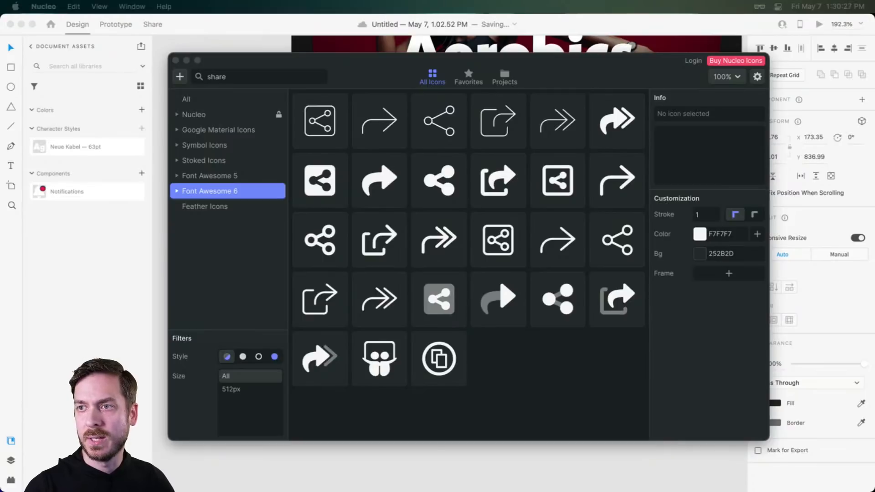
{"action": "left_click", "coordinate": [521, 23]}
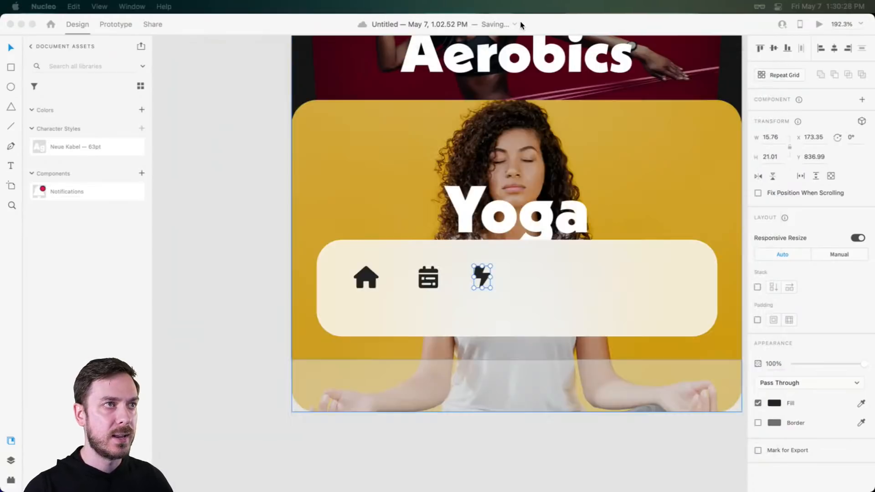
- Paste the network icon into the navigation bar, match its blending to the other icons, and space it and the lightning icon right of centre
{"action": "key", "text": "super+v"}
{"action": "left_click_drag", "start_coordinate": [519, 193], "coordinate": [553, 275]}
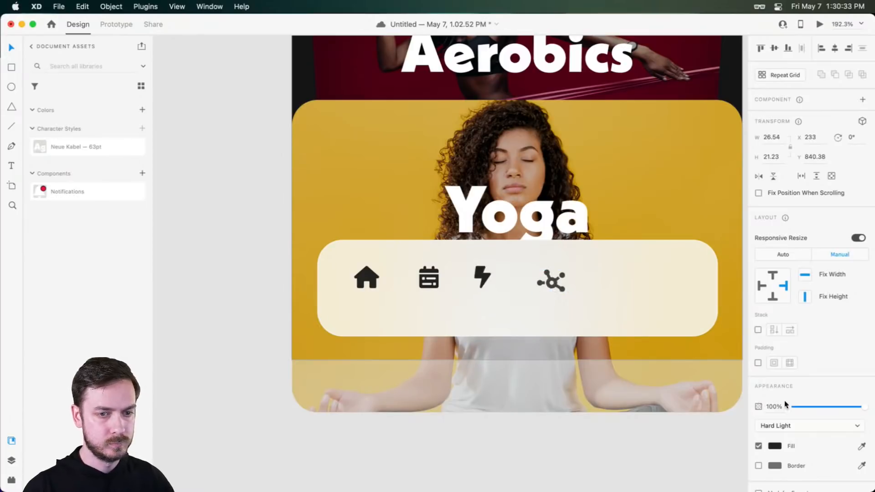
{"action": "left_click", "coordinate": [784, 425]}
{"action": "left_click_drag", "start_coordinate": [563, 288], "coordinate": [671, 279]}
{"action": "left_click_drag", "start_coordinate": [484, 279], "coordinate": [606, 280]}
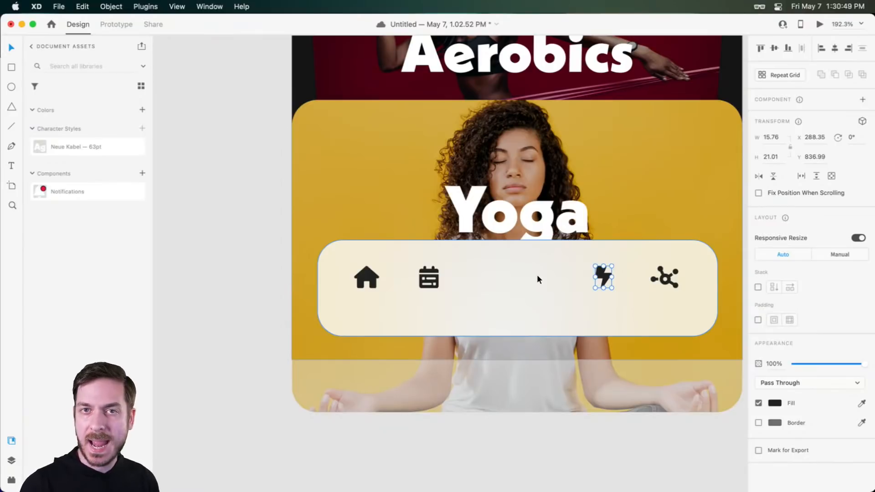
- Draw a 53 × 53 circle in the middle of the navigation bar, between the calendar and lightning icons, with its border turned off
{"action": "key", "text": "e"}
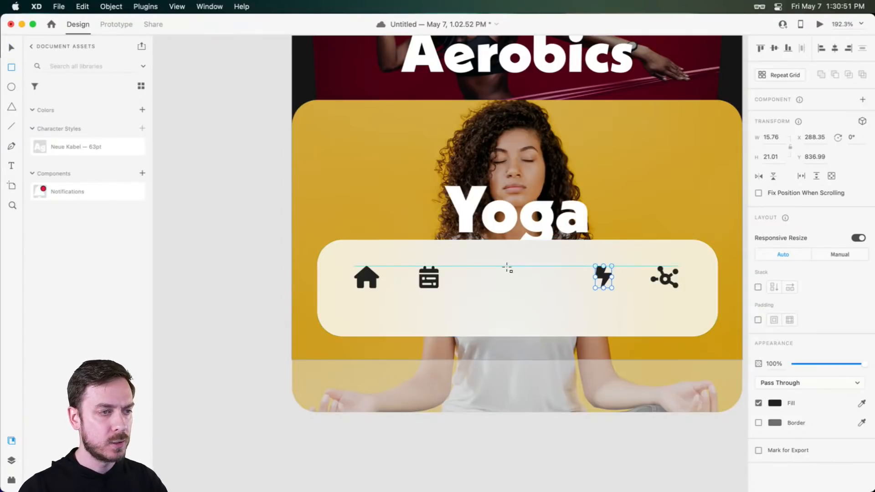
{"action": "left_click_drag", "start_coordinate": [493, 256], "coordinate": [545, 312]}
{"action": "key", "text": "v"}
{"action": "scroll", "coordinate": [531, 289], "scroll_direction": "up", "scroll_amount": 5}
{"action": "left_click_drag", "start_coordinate": [523, 279], "coordinate": [514, 281]}
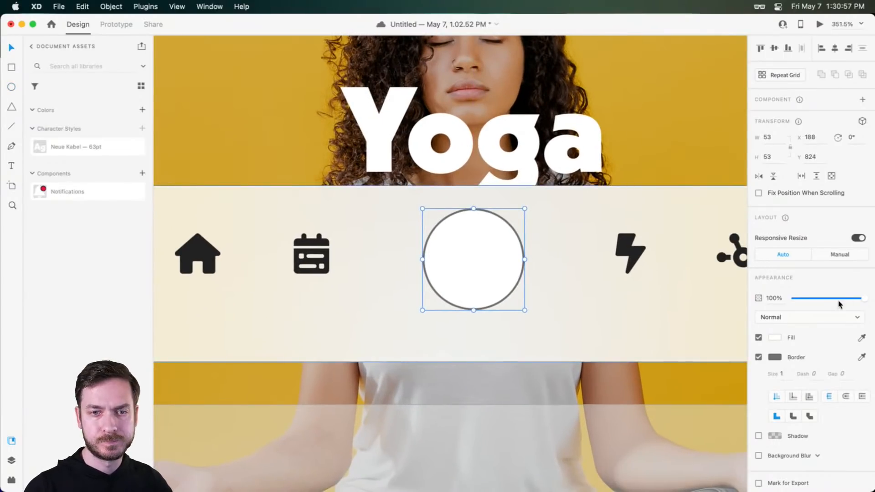
{"action": "scroll", "coordinate": [483, 257], "scroll_direction": "up", "scroll_amount": 3}
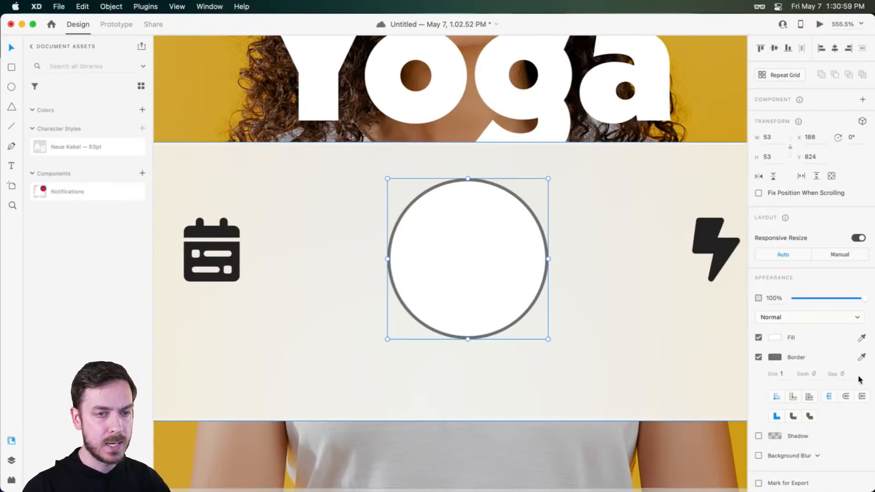
{"action": "left_click", "coordinate": [758, 357]}
{"action": "left_click", "coordinate": [774, 338]}
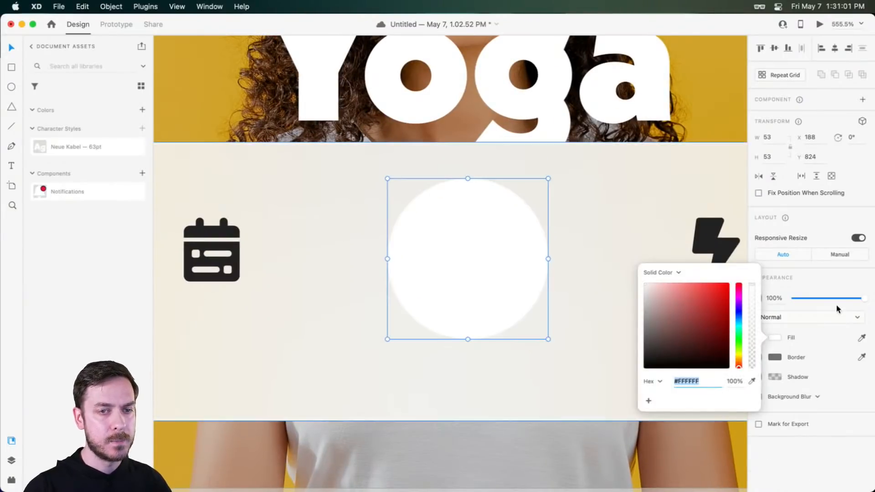
{"action": "left_click", "coordinate": [840, 276]}
- Draw a vertical line about 11 high inside the circle, with a border size of 3 and round caps
{"action": "left_click_drag", "start_coordinate": [468, 234], "coordinate": [467, 267]}
{"action": "left_click", "coordinate": [787, 356]}
{"action": "key", "text": "Up"}
{"action": "key", "text": "Up"}
{"action": "key", "text": "Up"}
{"action": "key", "text": "Down"}
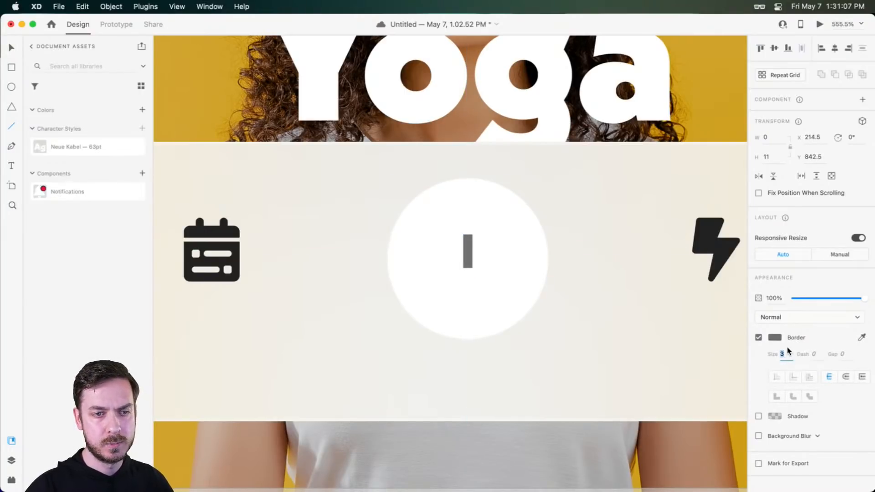
{"action": "left_click", "coordinate": [845, 376]}
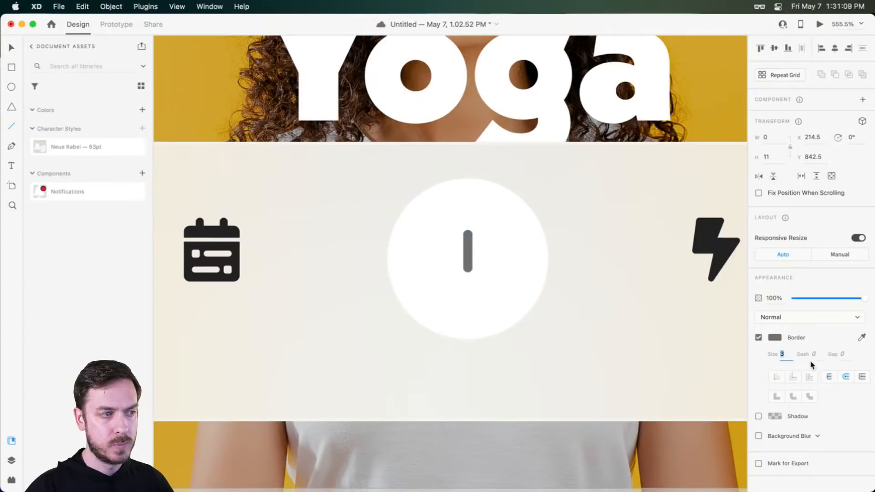
- Centre the line in the circle and cross it with a copy rotated 90° to form a plus sign
{"action": "left_click", "coordinate": [11, 48]}
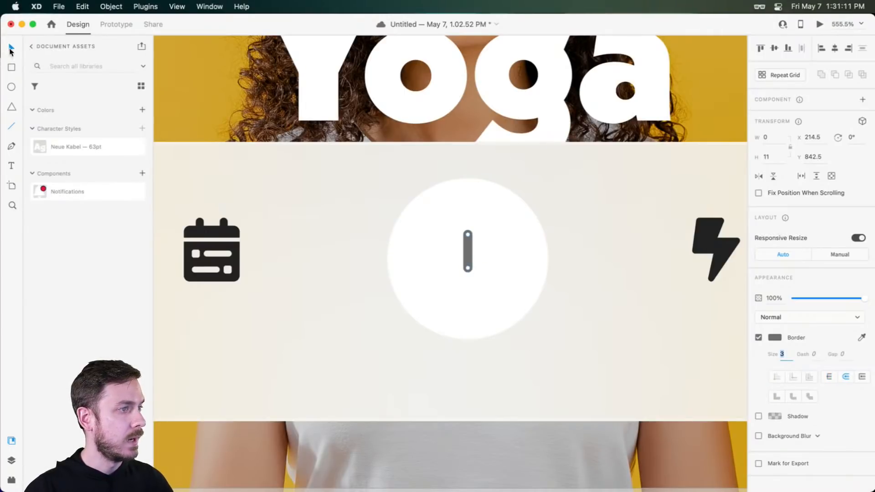
{"action": "left_click_drag", "start_coordinate": [468, 251], "coordinate": [470, 260]}
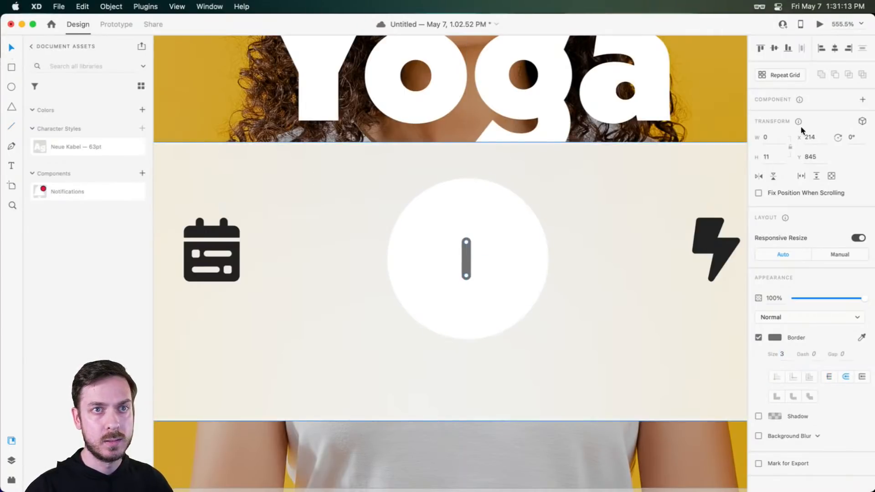
{"action": "left_click", "coordinate": [858, 145]}
{"action": "key", "text": "Return"}
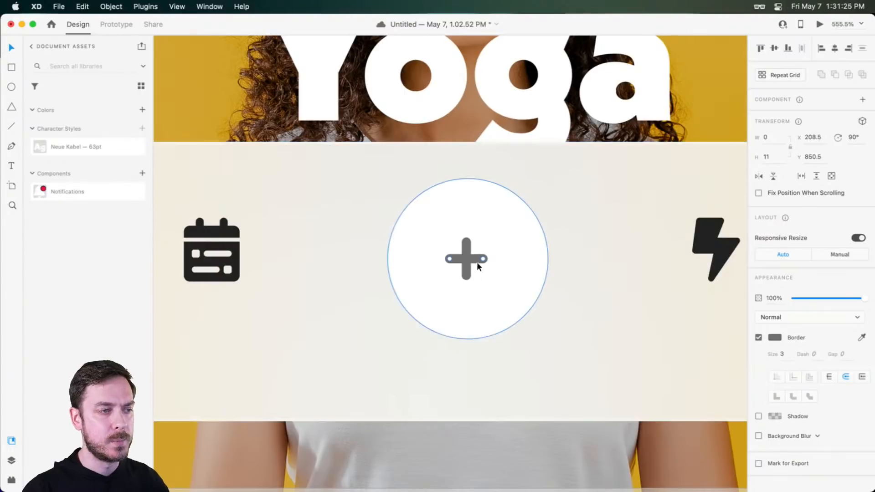
{"action": "left_click_drag", "start_coordinate": [473, 255], "coordinate": [474, 258]}
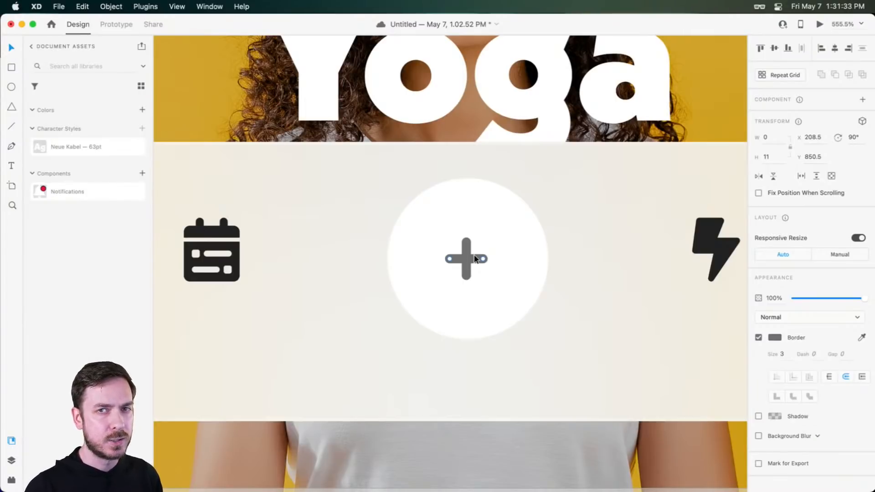
- Group the two crossed lines and name the group "Add"
{"action": "left_click", "coordinate": [467, 247], "text": "shift"}
{"action": "left_click_drag", "start_coordinate": [467, 247], "coordinate": [469, 251]}
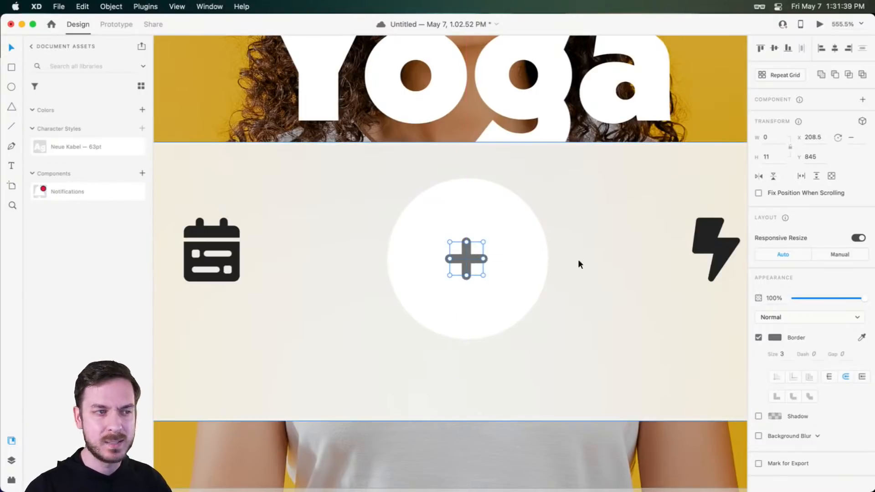
{"action": "scroll", "coordinate": [482, 254], "scroll_direction": "down", "scroll_amount": 5}
{"action": "scroll", "coordinate": [482, 253], "scroll_direction": "up", "scroll_amount": 5}
{"action": "key", "text": "super+g"}
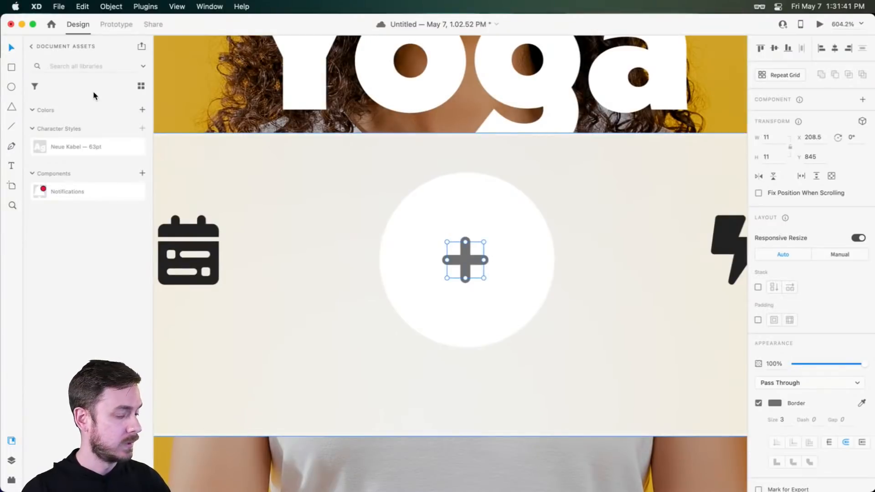
{"action": "key", "text": "super+y"}
{"action": "double_click", "coordinate": [53, 89]}
{"action": "type", "text": "Add"}
{"action": "key", "text": "Return"}
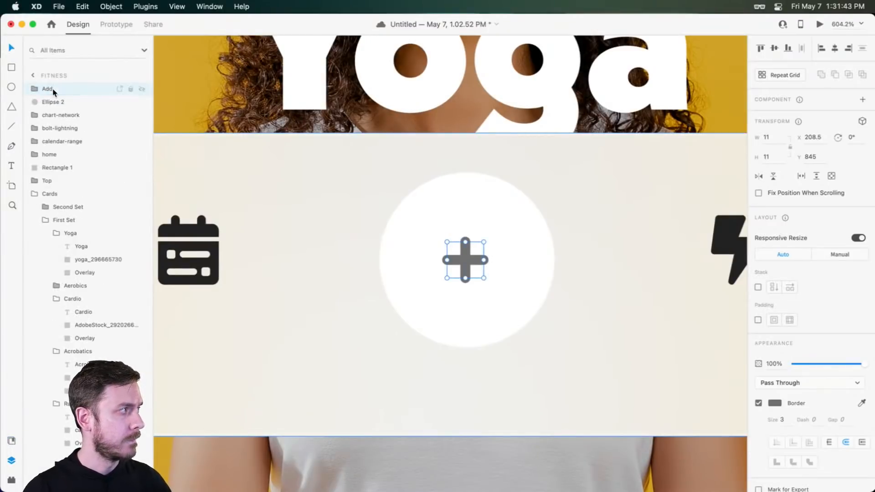
- Give the circle behind the plus sign a white border aligned to the outside of its edge
{"action": "scroll", "coordinate": [569, 344], "scroll_direction": "down", "scroll_amount": 3}
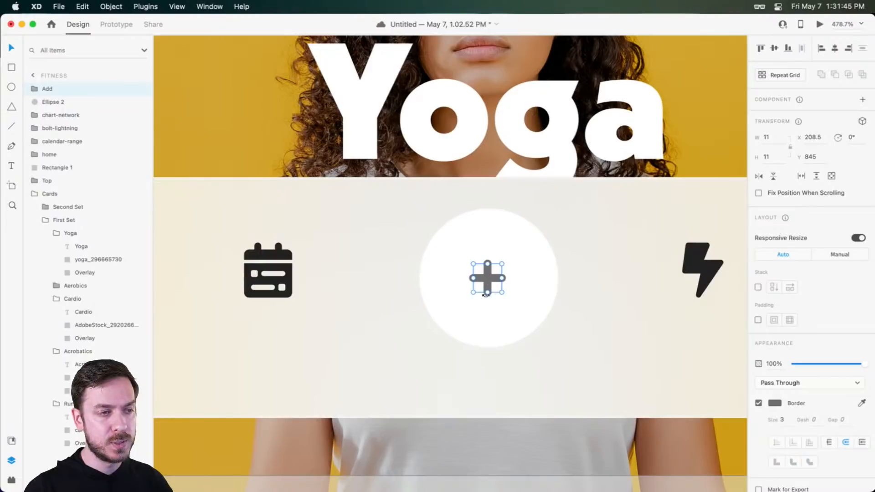
{"action": "left_click", "coordinate": [522, 263]}
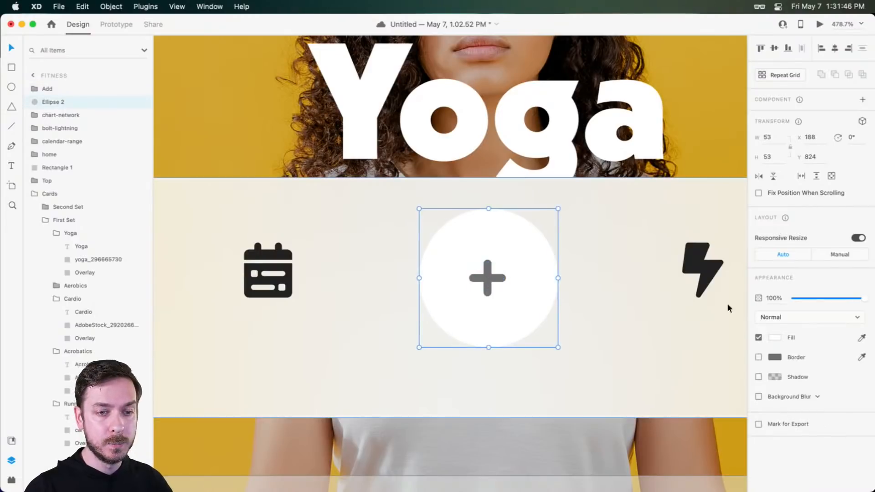
{"action": "left_click", "coordinate": [774, 357]}
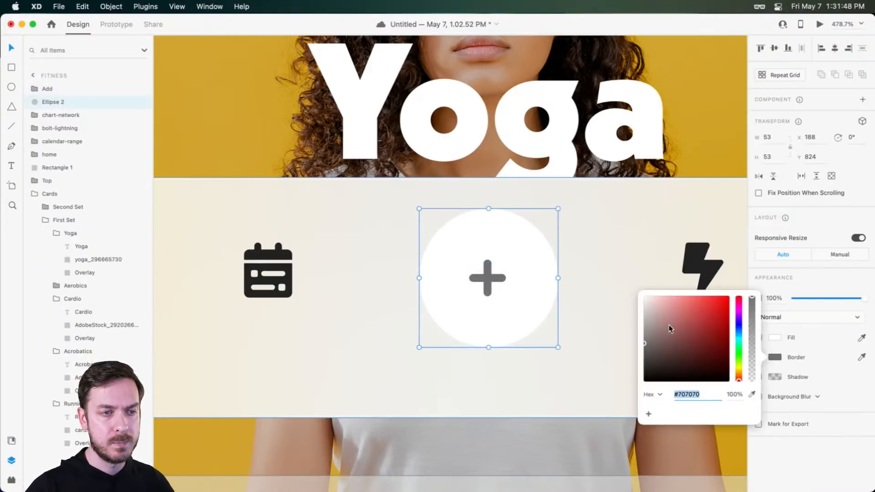
{"action": "left_click", "coordinate": [820, 363]}
{"action": "left_click", "coordinate": [793, 396]}
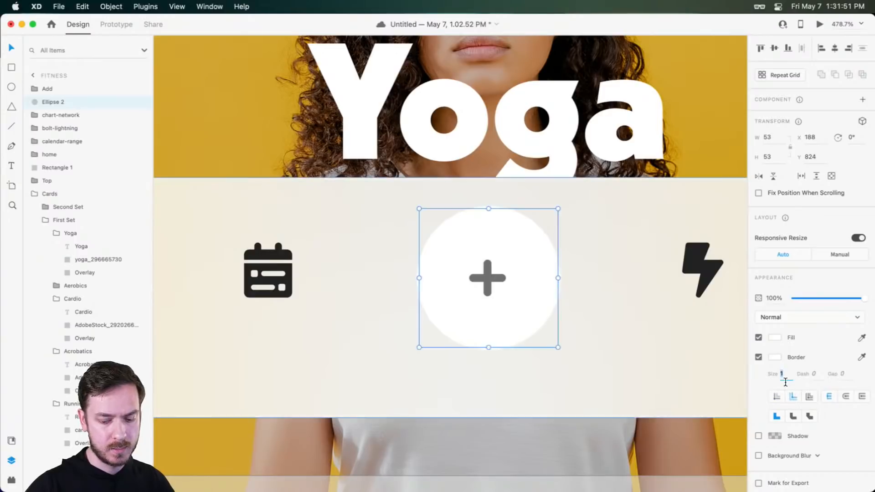
- Make the circle's white border translucent and set its size to 7
{"action": "type", "text": "11"}
{"action": "left_click", "coordinate": [774, 357]}
{"action": "left_click_drag", "start_coordinate": [751, 328], "coordinate": [752, 346]}
{"action": "left_click", "coordinate": [825, 275]}
{"action": "left_click", "coordinate": [788, 374]}
{"action": "key", "text": "Down"}
{"action": "key", "text": "Down"}
{"action": "key", "text": "Up"}
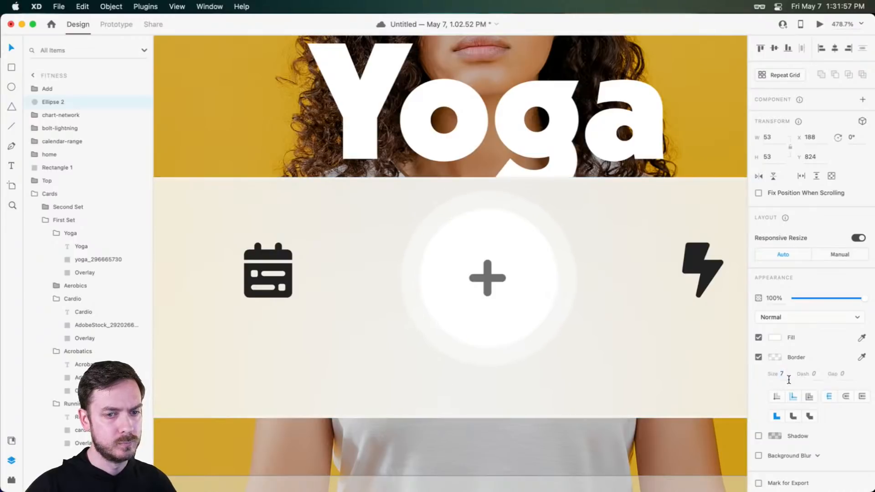
- Add a drop shadow to the circle with a Y offset of 11
{"action": "left_click", "coordinate": [758, 436]}
{"action": "left_click", "coordinate": [803, 452]}
{"action": "key", "text": "shift+Up"}
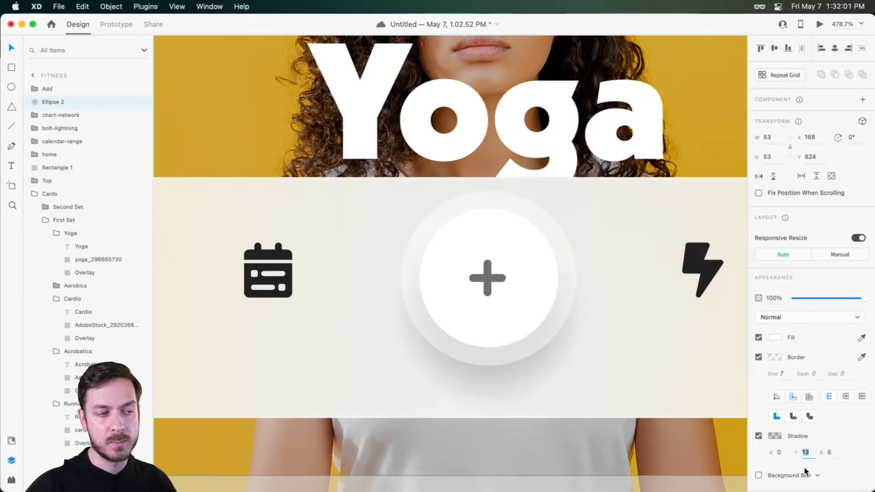
{"action": "scroll", "coordinate": [815, 438], "scroll_direction": "down", "scroll_amount": 1}
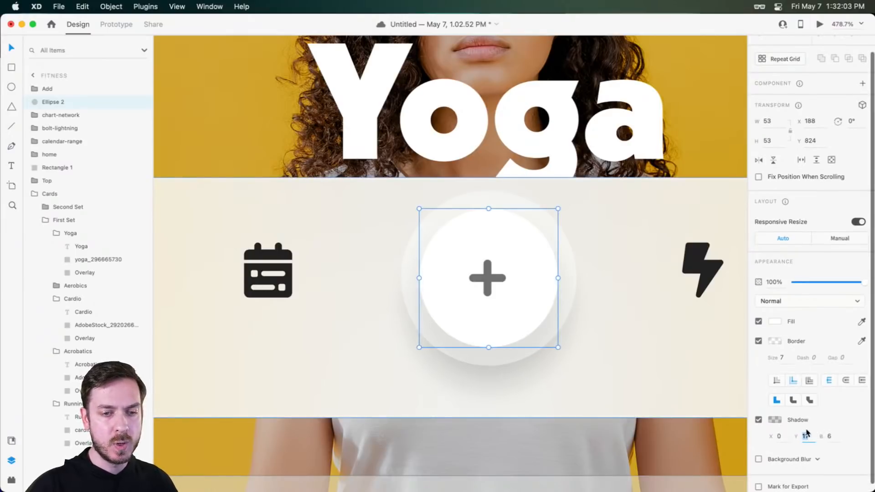
- Tint the circle's shadow dark blue and set its blur to 16
{"action": "left_click", "coordinate": [775, 419]}
{"action": "left_click", "coordinate": [739, 393]}
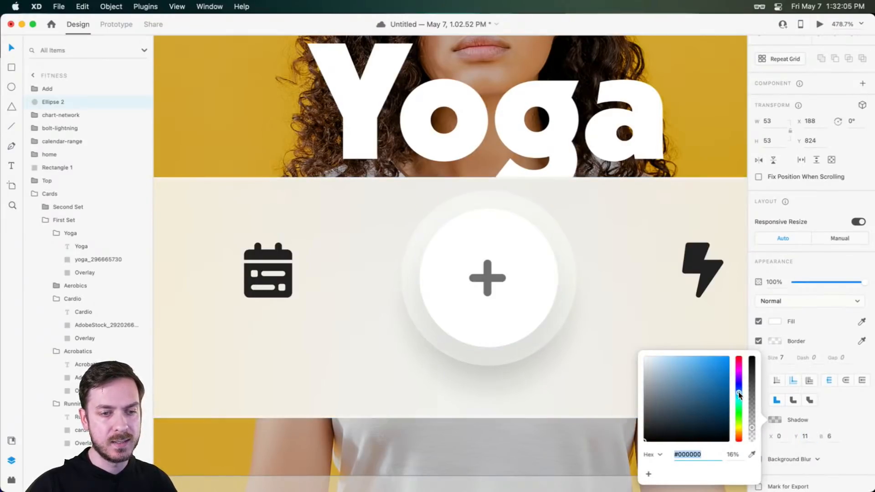
{"action": "left_click", "coordinate": [728, 426]}
{"action": "left_click_drag", "start_coordinate": [736, 427], "coordinate": [753, 430]}
{"action": "left_click", "coordinate": [829, 436]}
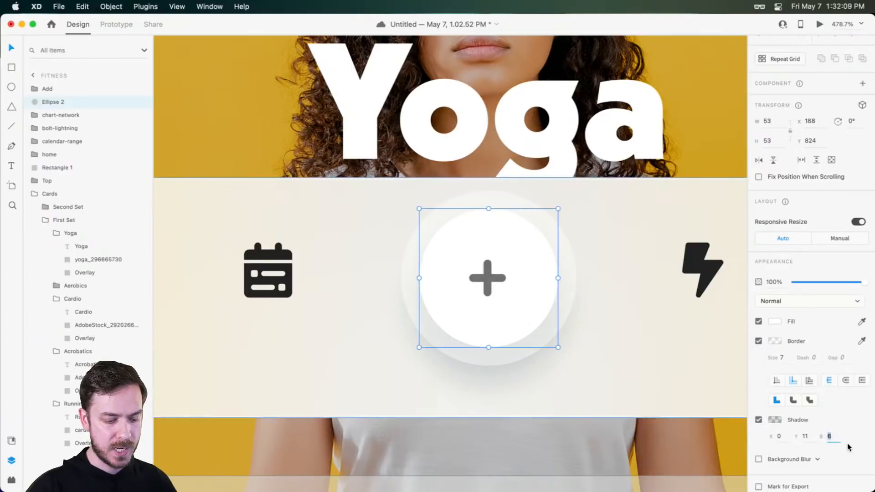
{"action": "key", "text": "Return"}
- Preview the fitness screen to check the new circular add button, and close the preview
{"action": "key", "text": "super+Return"}
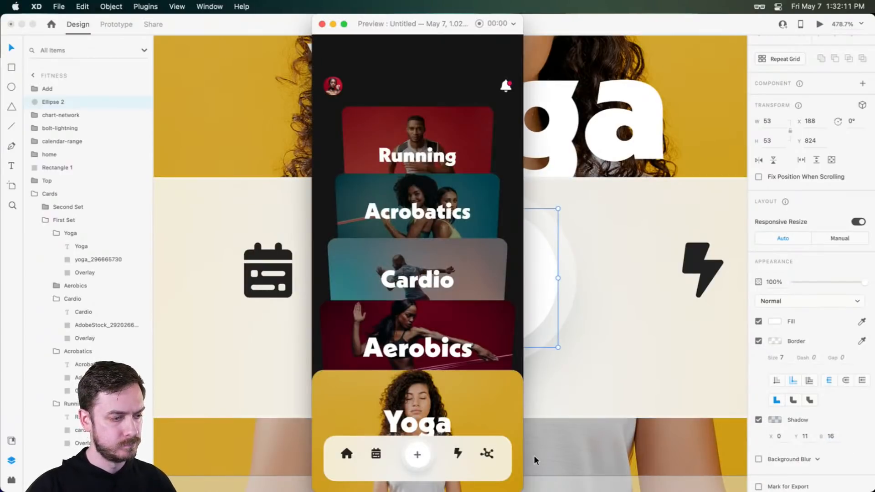
{"action": "key", "text": "super+w"}
- Try to subtract the plus icon from the circle
{"action": "left_click", "coordinate": [484, 271], "text": "shift"}
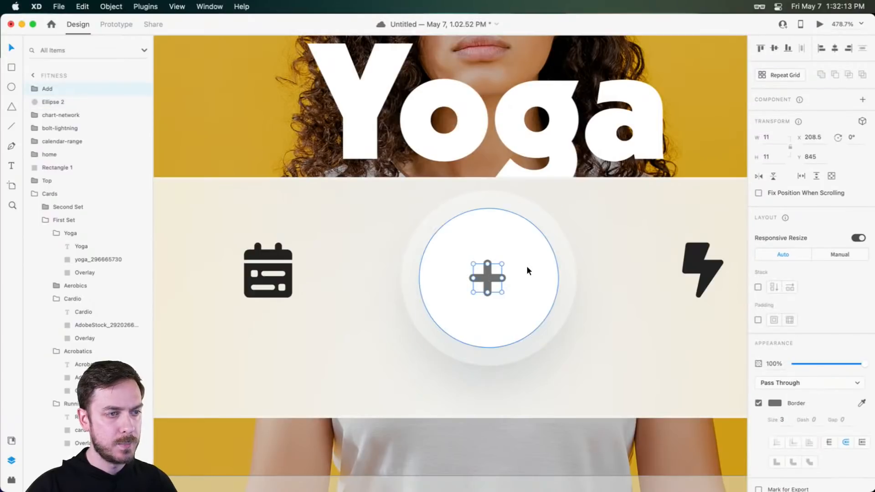
{"action": "left_click", "coordinate": [835, 75]}
{"action": "key", "text": "super+z"}
- Recolour the plus icon's border with the pale colour sampled from the navigation bar beside the circle
{"action": "left_click", "coordinate": [490, 276]}
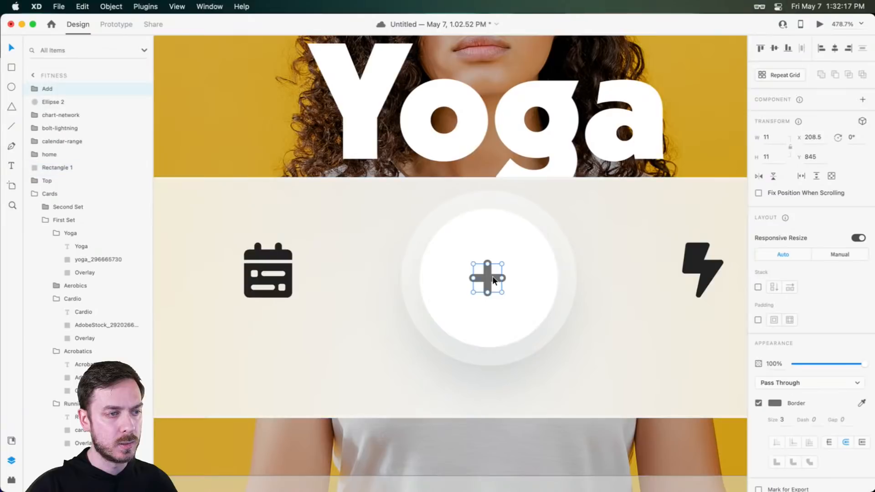
{"action": "left_click", "coordinate": [861, 401]}
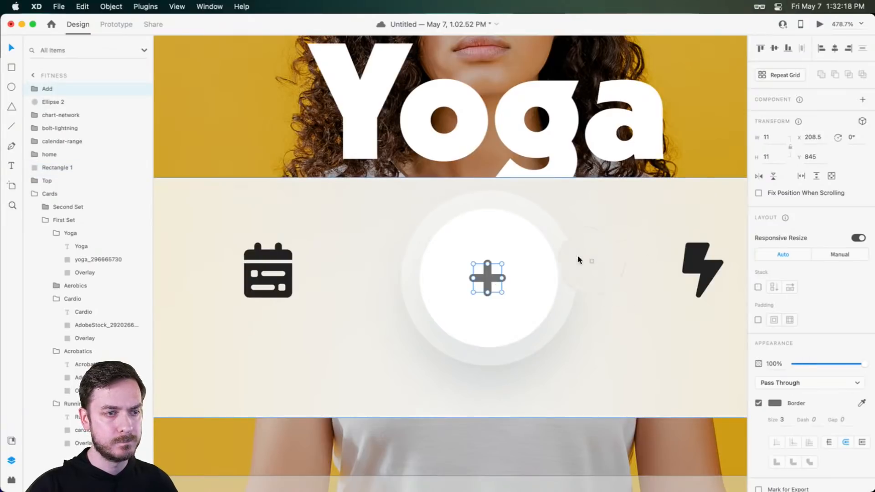
{"action": "left_click", "coordinate": [603, 256]}
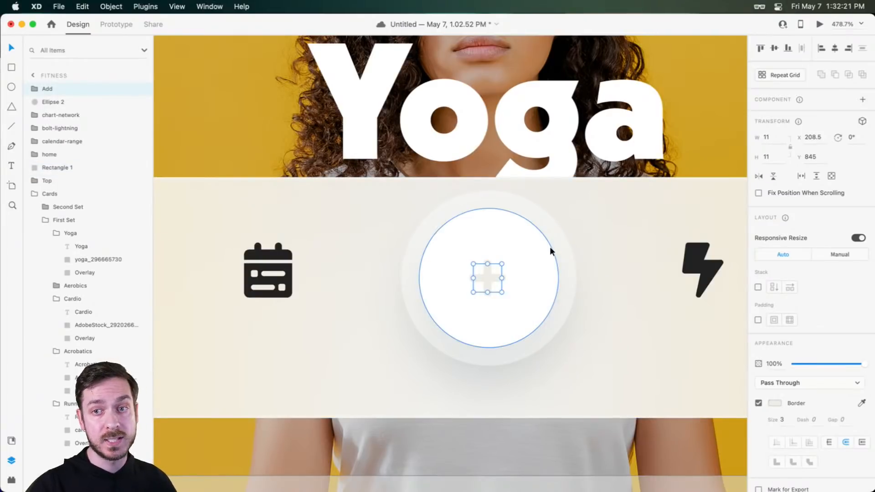
- Fill the circle behind the plus icon with the yellow sampled from the Yoga card's background
{"action": "scroll", "coordinate": [469, 247], "scroll_direction": "down", "scroll_amount": 3}
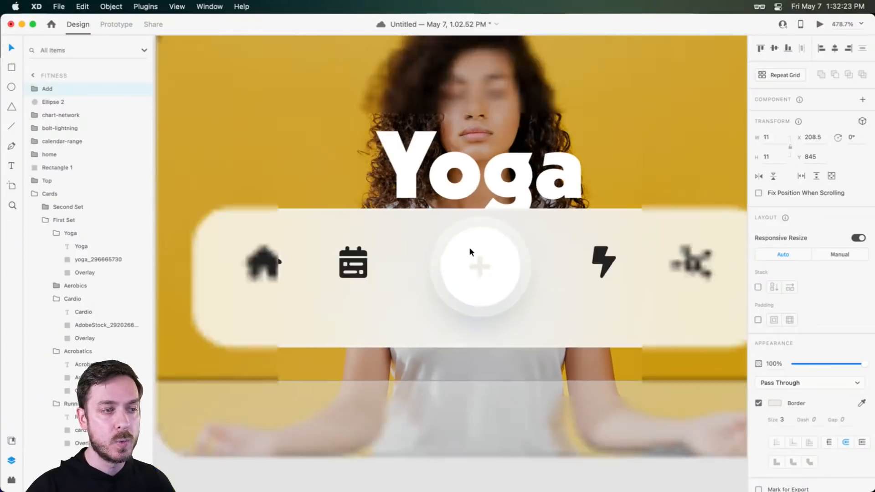
{"action": "left_click", "coordinate": [508, 249]}
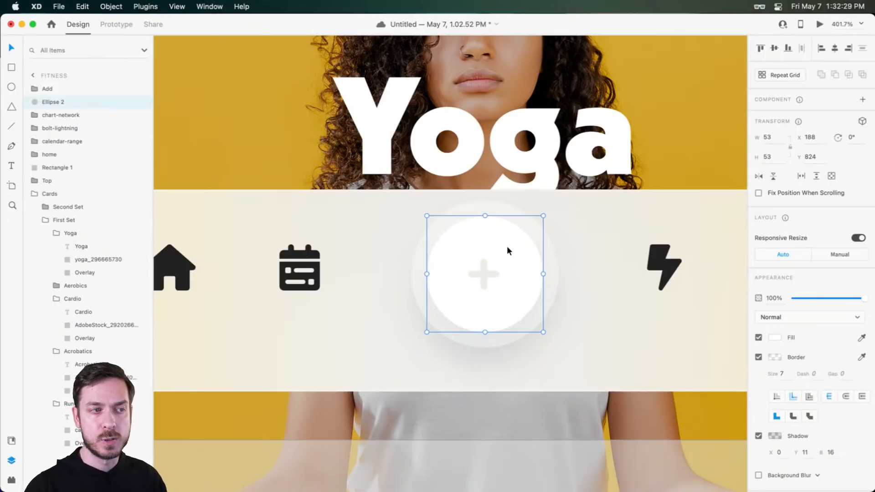
{"action": "scroll", "coordinate": [469, 286], "scroll_direction": "down", "scroll_amount": 3}
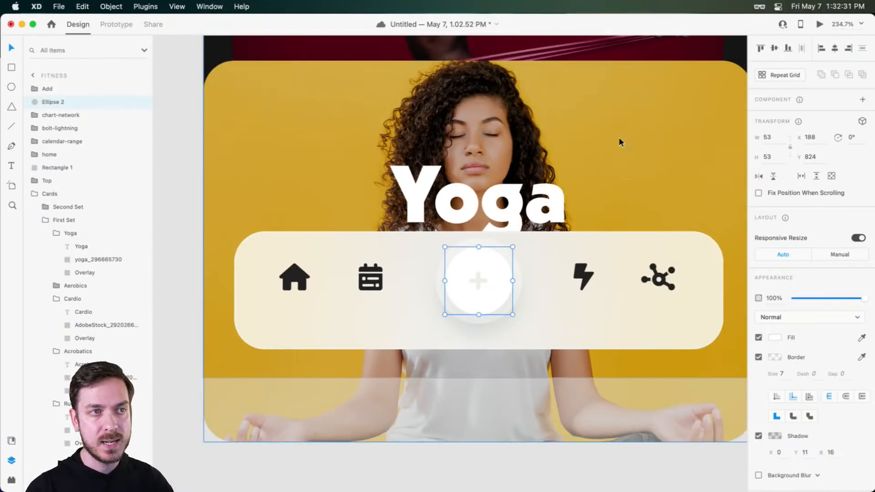
{"action": "key", "text": "i"}
{"action": "left_click", "coordinate": [563, 137]}
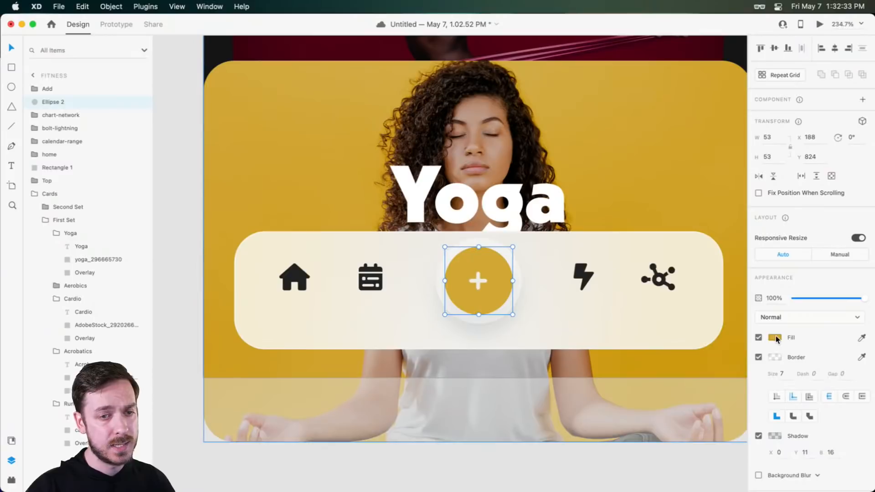
- Adjust the circle's fill to a brighter, more saturated orange-yellow
{"action": "left_click", "coordinate": [774, 337]}
{"action": "scroll", "coordinate": [514, 286], "scroll_direction": "up", "scroll_amount": 5}
{"action": "left_click_drag", "start_coordinate": [725, 287], "coordinate": [721, 282]}
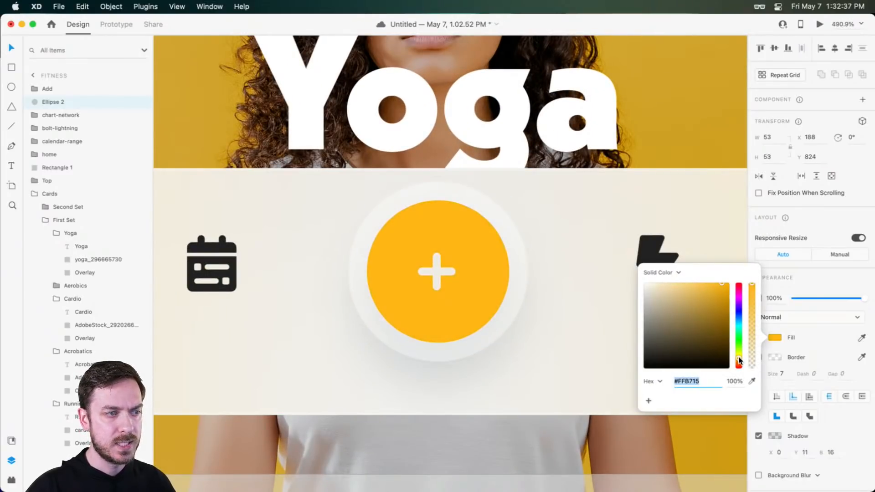
{"action": "left_click", "coordinate": [841, 281]}
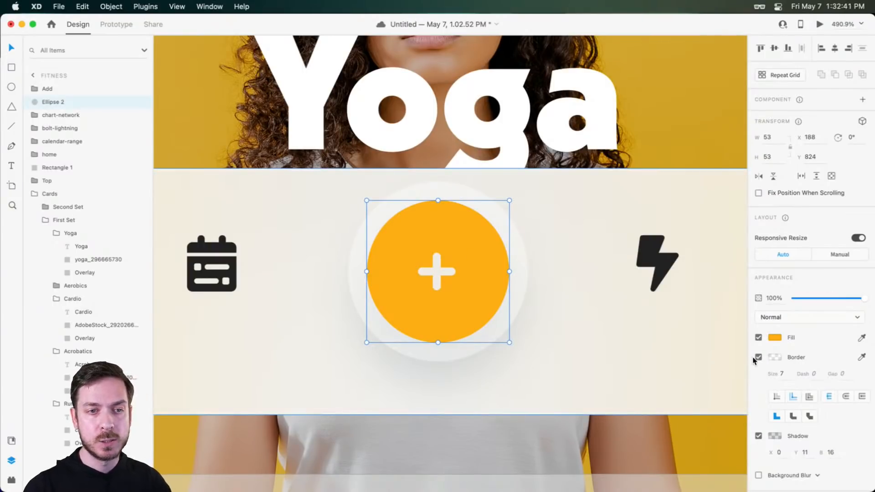
- Try a pinkish-red fill, #FF1554, on the circle behind the plus icon
{"action": "left_click", "coordinate": [774, 338]}
{"action": "left_click_drag", "start_coordinate": [738, 294], "coordinate": [738, 286]}
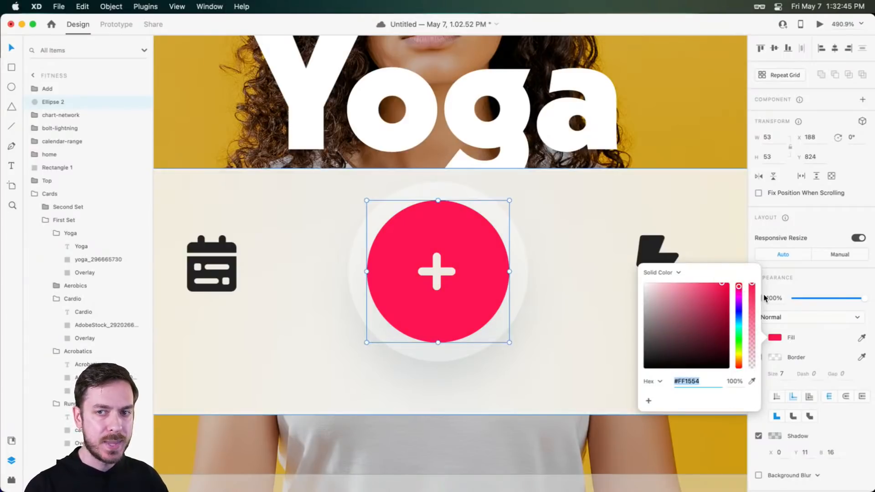
{"action": "left_click", "coordinate": [836, 223]}
{"action": "key", "text": "super+z"}
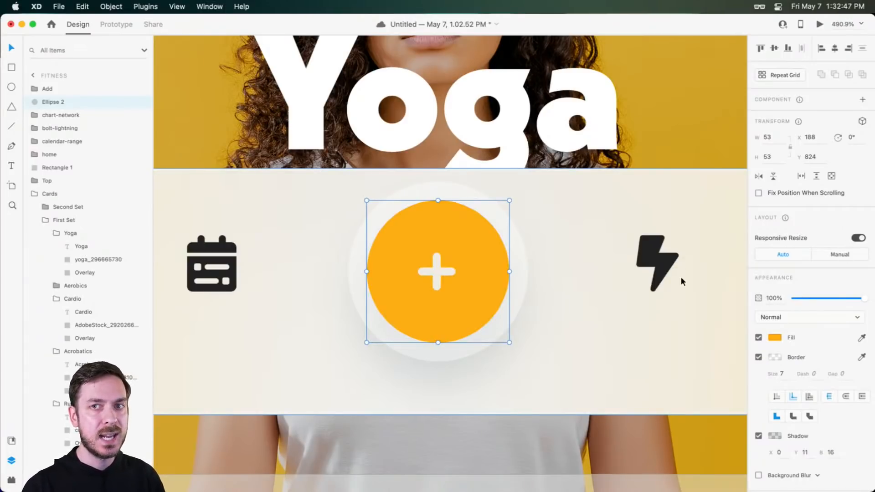
- Recolour the plus icon's border with the dark colour sampled from the lightning bolt icon
{"action": "left_click", "coordinate": [436, 264]}
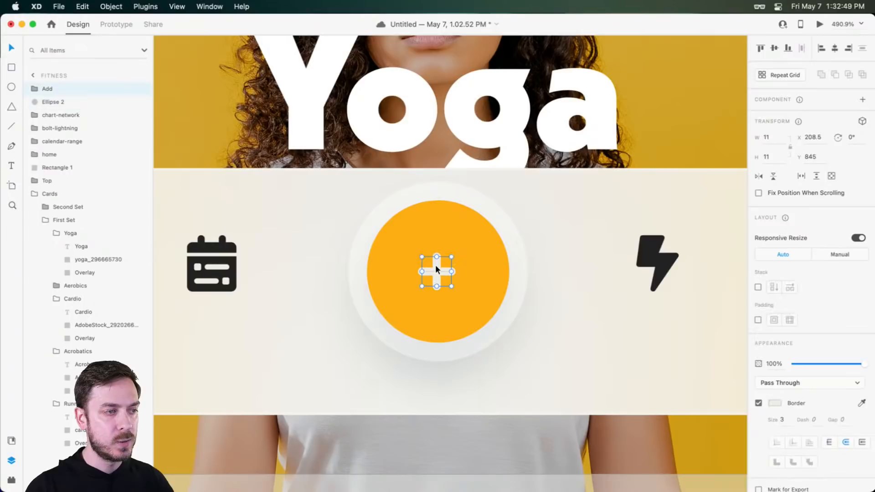
{"action": "left_click", "coordinate": [775, 404]}
{"action": "left_click_drag", "start_coordinate": [661, 413], "coordinate": [632, 412]}
{"action": "left_click", "coordinate": [751, 440]}
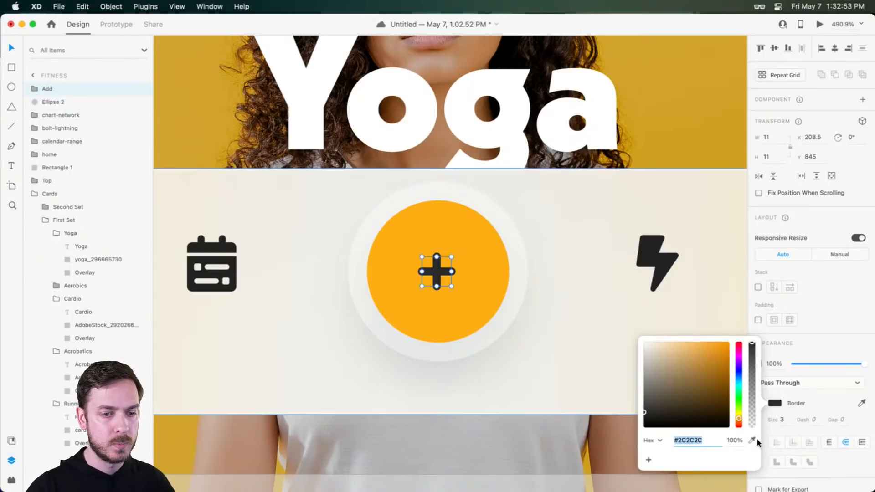
{"action": "left_click", "coordinate": [649, 255]}
- Change the fill of the circle behind the plus icon to blue, #4EACDE
{"action": "left_click", "coordinate": [486, 264]}
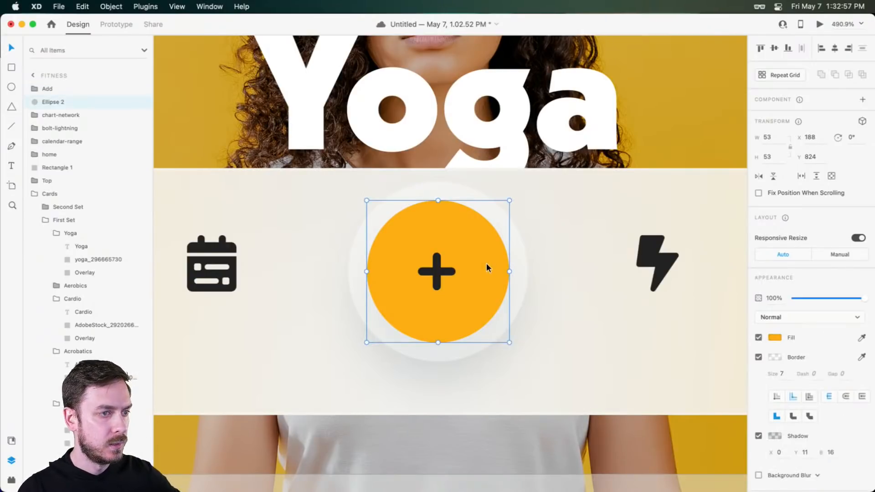
{"action": "scroll", "coordinate": [565, 304], "scroll_direction": "down", "scroll_amount": 5}
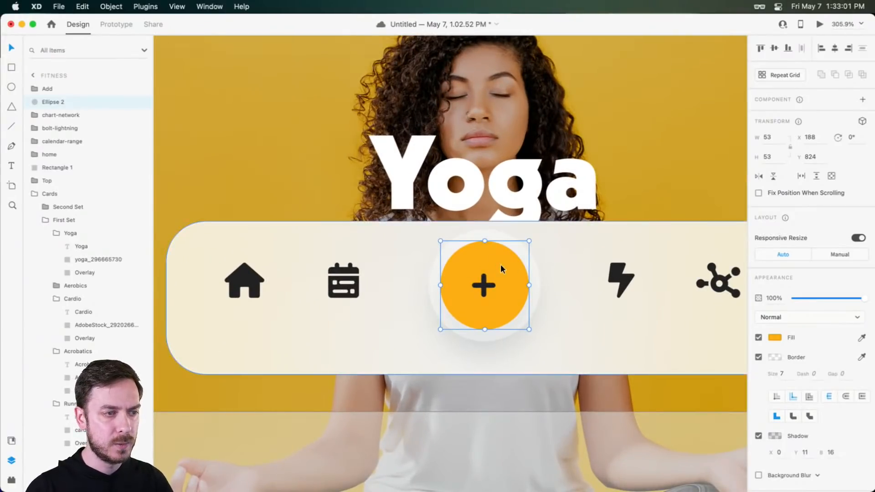
{"action": "scroll", "coordinate": [500, 263], "scroll_direction": "up", "scroll_amount": 3}
{"action": "left_click", "coordinate": [774, 337]}
{"action": "left_click_drag", "start_coordinate": [740, 317], "coordinate": [698, 293]}
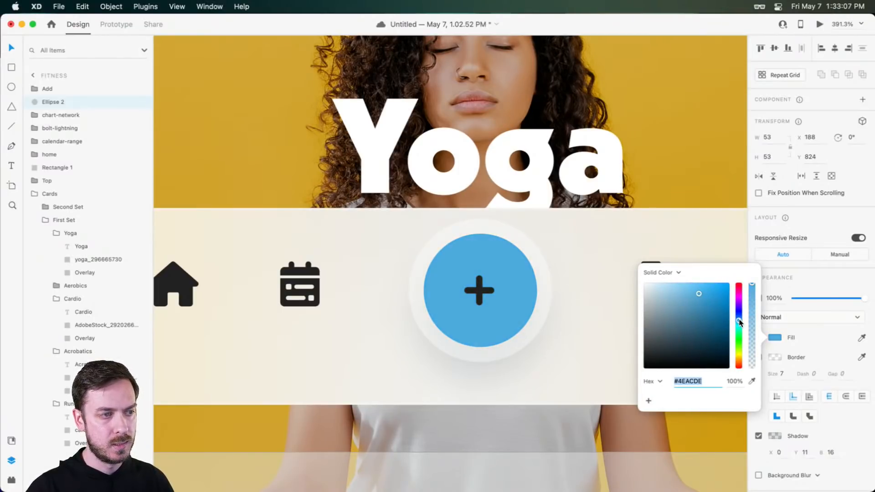
- Set the plus icon's border to white, #FFFFFF, and check the navigation bar in the preview
{"action": "left_click", "coordinate": [478, 291]}
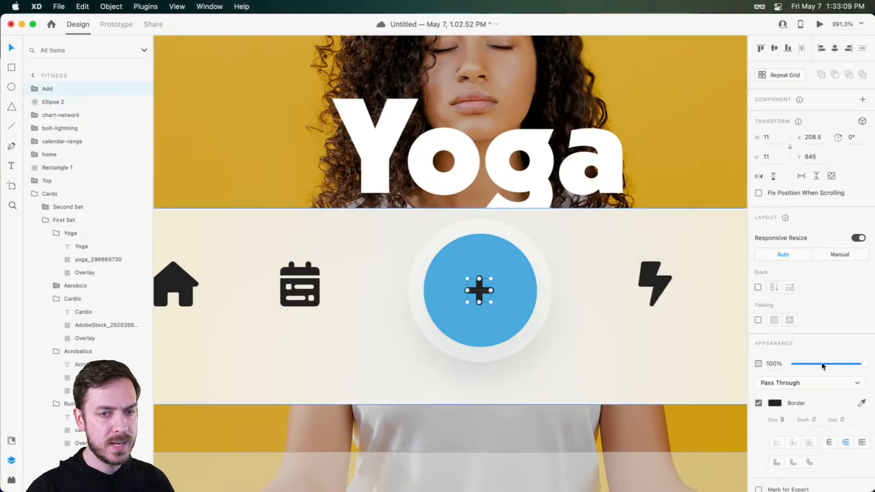
{"action": "left_click", "coordinate": [773, 403]}
{"action": "left_click_drag", "start_coordinate": [677, 363], "coordinate": [640, 339]}
{"action": "key", "text": "super+Return"}
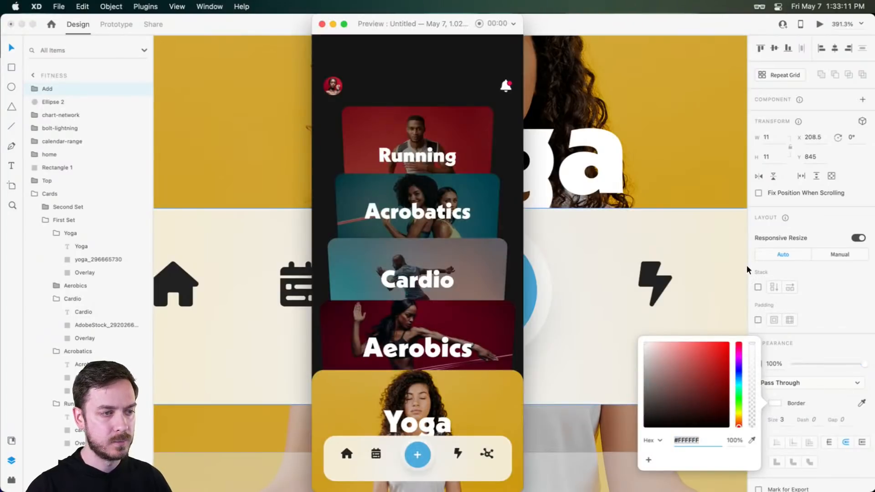
{"action": "key", "text": "super+w"}
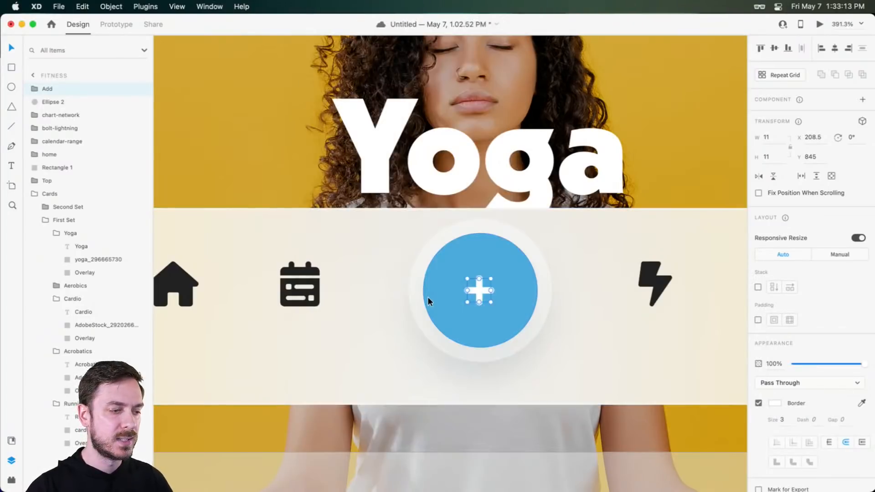
- Group the plus icon with its blue circle and name the group Add
{"action": "scroll", "coordinate": [427, 297], "scroll_direction": "down", "scroll_amount": 5}
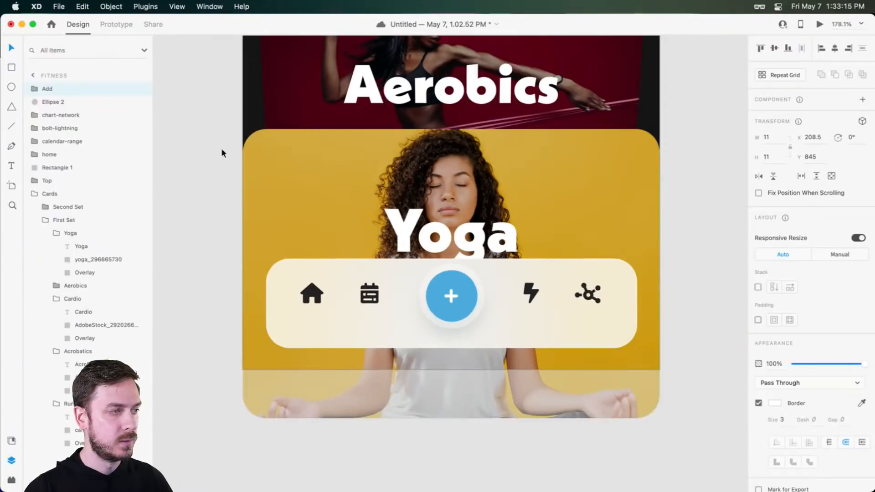
{"action": "left_click", "coordinate": [67, 101], "text": "shift"}
{"action": "key", "text": "super+g"}
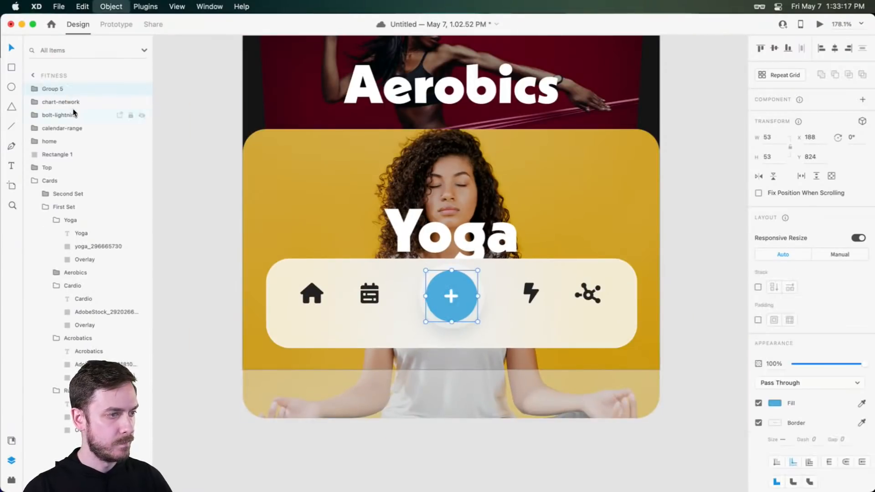
{"action": "double_click", "coordinate": [56, 88]}
{"action": "type", "text": "Add"}
{"action": "key", "text": "Return"}
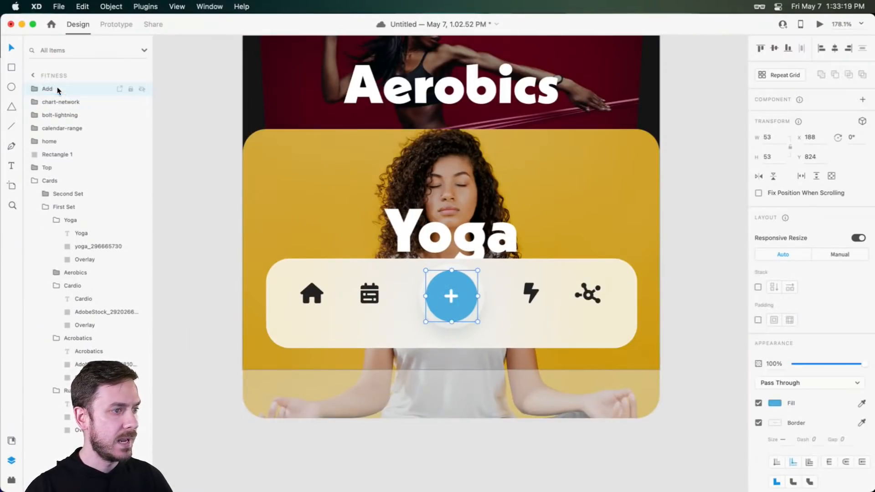
- Lower the Add button to Y 832 and shift the home, calendar, lightning and network icons down to line up with it
{"action": "mouse_move", "coordinate": [444, 295]}
{"action": "left_mouse_down"}
{"action": "mouse_move", "coordinate": [455, 291]}
{"action": "mouse_move", "coordinate": [457, 298]}
{"action": "left_mouse_up"}
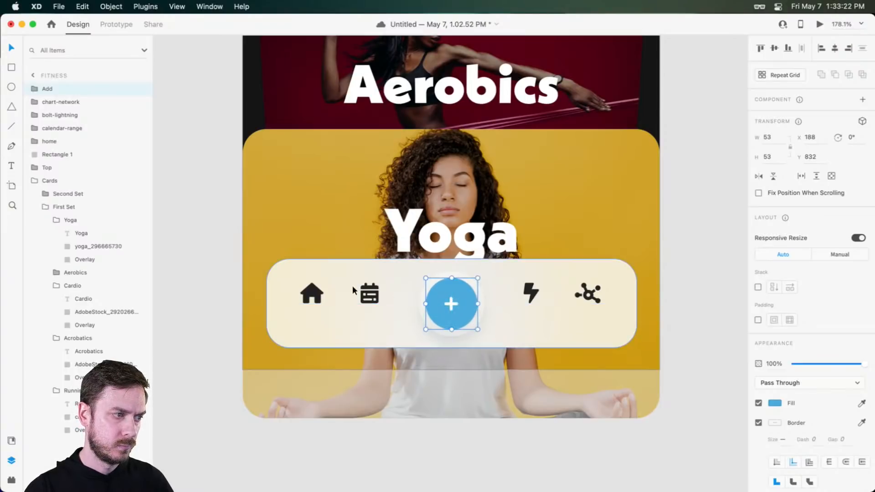
{"action": "left_click", "coordinate": [376, 293]}
{"action": "left_click_drag", "start_coordinate": [375, 290], "coordinate": [376, 296]}
{"action": "left_click", "coordinate": [314, 285]}
{"action": "left_click_drag", "start_coordinate": [314, 285], "coordinate": [314, 295]}
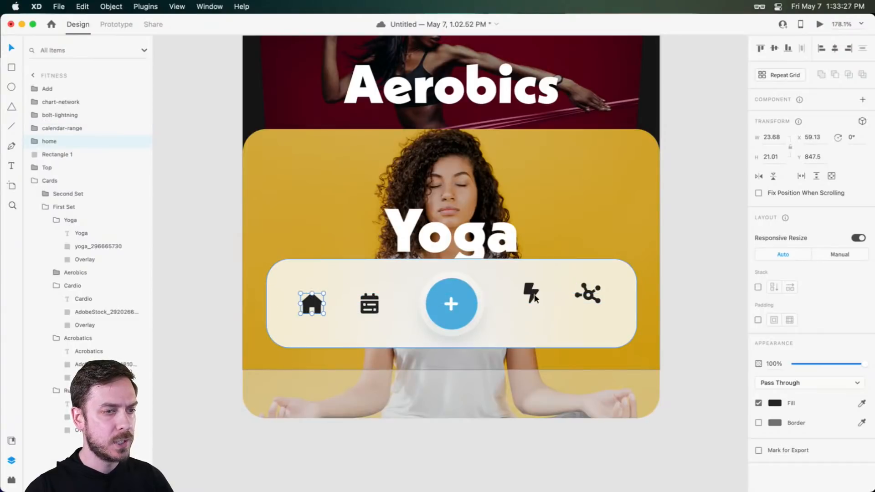
{"action": "left_click_drag", "start_coordinate": [530, 293], "coordinate": [531, 303]}
{"action": "left_click_drag", "start_coordinate": [588, 293], "coordinate": [593, 306]}
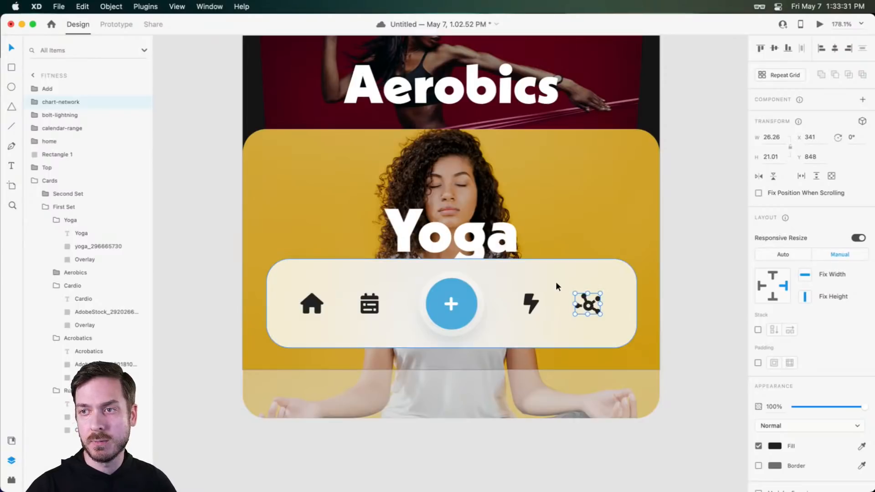
- Draw a small circle about 7 by 7 centred just beneath the home icon
{"action": "scroll", "coordinate": [297, 311], "scroll_direction": "up", "scroll_amount": 5}
{"action": "scroll", "coordinate": [298, 312], "scroll_direction": "up", "scroll_amount": 5}
{"action": "left_click", "coordinate": [348, 303]}
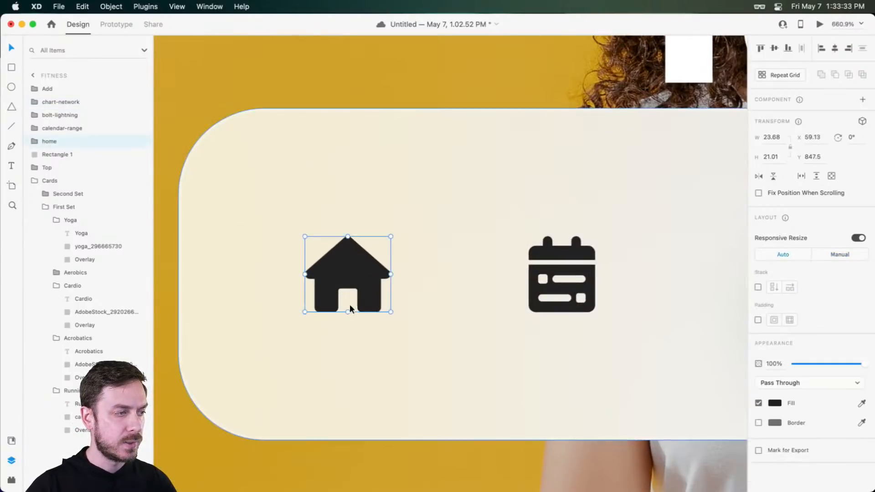
{"action": "key", "text": "e"}
{"action": "mouse_move", "coordinate": [338, 326]}
{"action": "left_mouse_down"}
{"action": "mouse_move", "coordinate": [366, 353]}
{"action": "mouse_move", "coordinate": [352, 338]}
{"action": "left_mouse_up"}
{"action": "key", "text": "v"}
- Fill the small dot with the home icon's dark colour, remove its border and check it in the preview
{"action": "key", "text": "i"}
{"action": "left_click", "coordinate": [357, 256]}
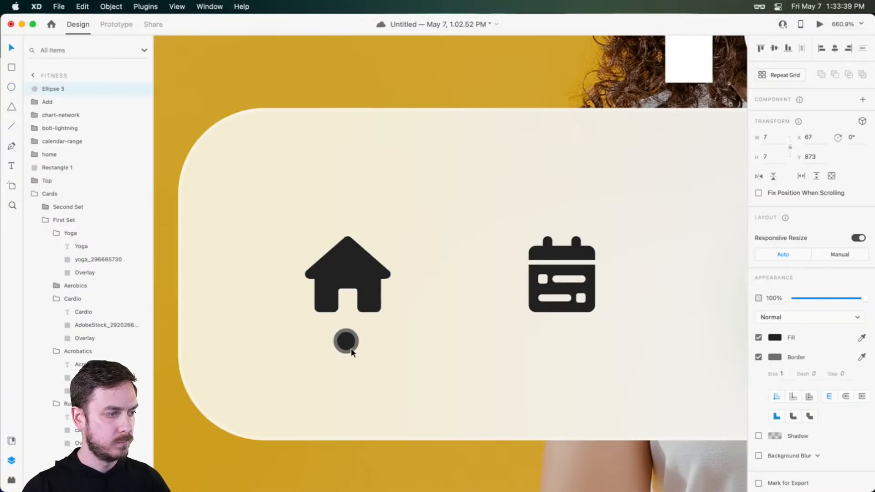
{"action": "left_click", "coordinate": [757, 357]}
{"action": "key", "text": "super+Return"}
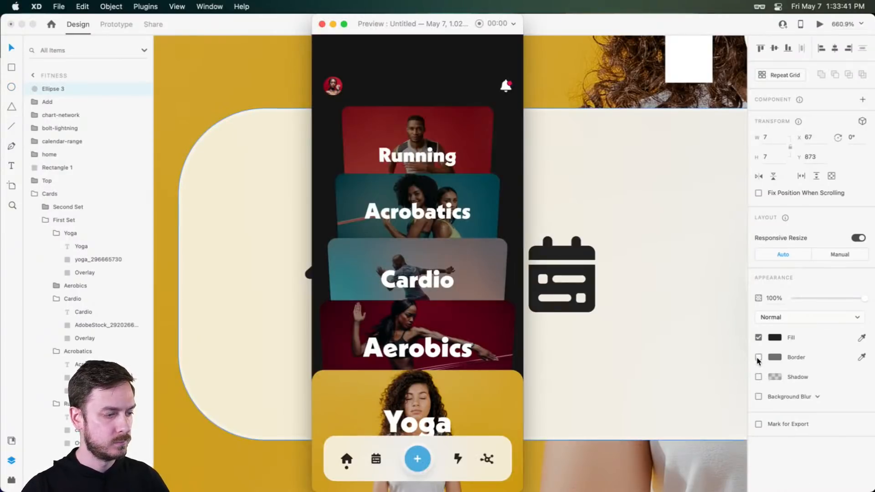
{"action": "key", "text": "super+w"}
- Compare the navigation bar in the preview with the dot beneath the home icon hidden and shown
{"action": "scroll", "coordinate": [343, 187], "scroll_direction": "down", "scroll_amount": 10}
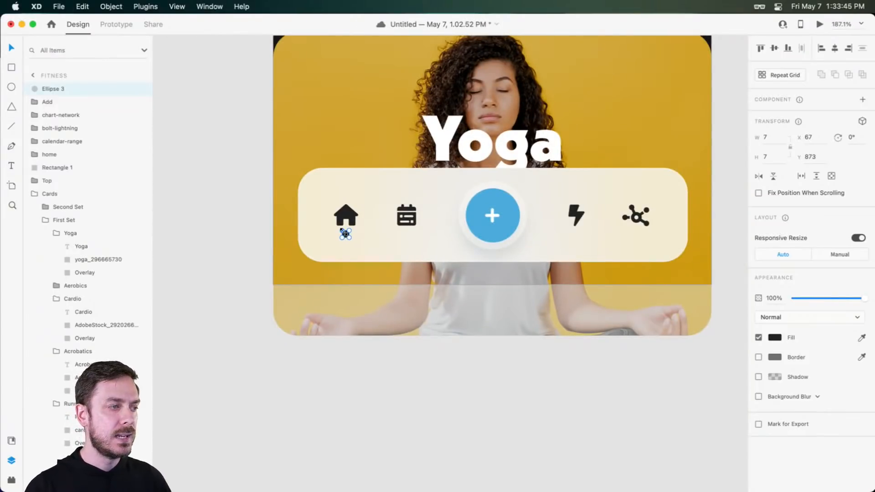
{"action": "scroll", "coordinate": [345, 231], "scroll_direction": "up", "scroll_amount": 5}
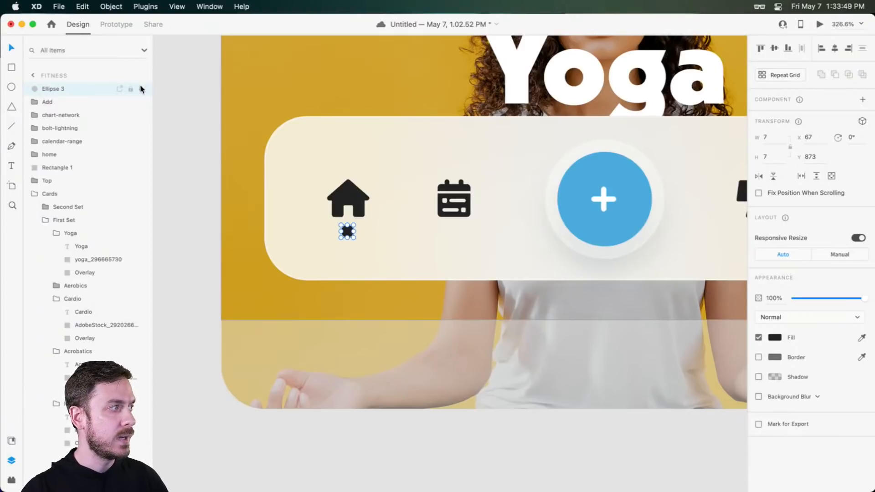
{"action": "left_click", "coordinate": [141, 89]}
{"action": "key", "text": "super+Return"}
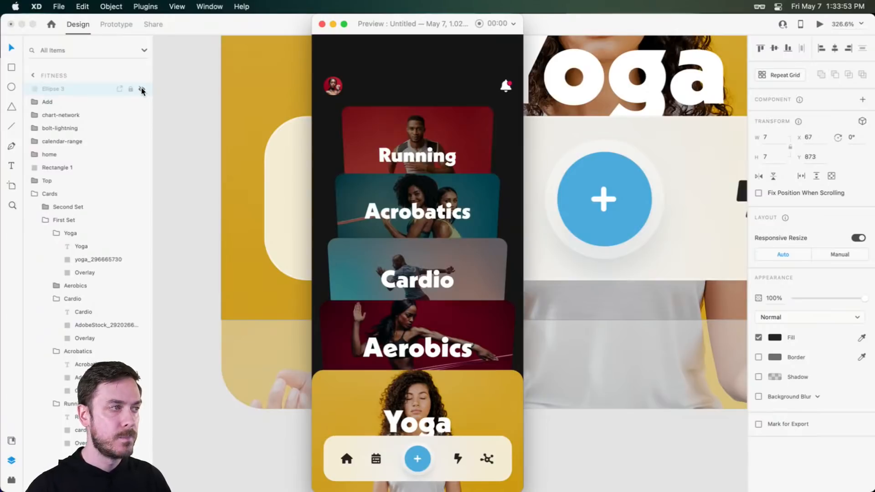
{"action": "left_click_drag", "start_coordinate": [403, 27], "coordinate": [503, 12]}
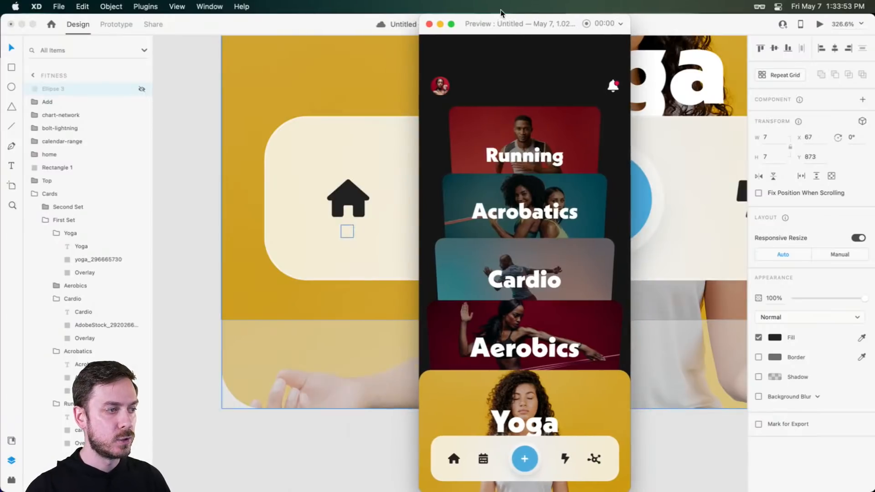
{"action": "left_click", "coordinate": [141, 90]}
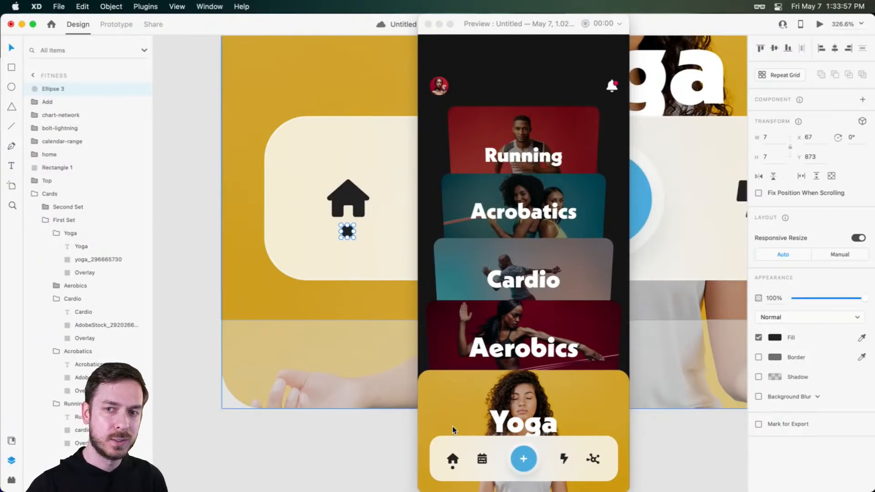
{"action": "key", "text": "super+w"}
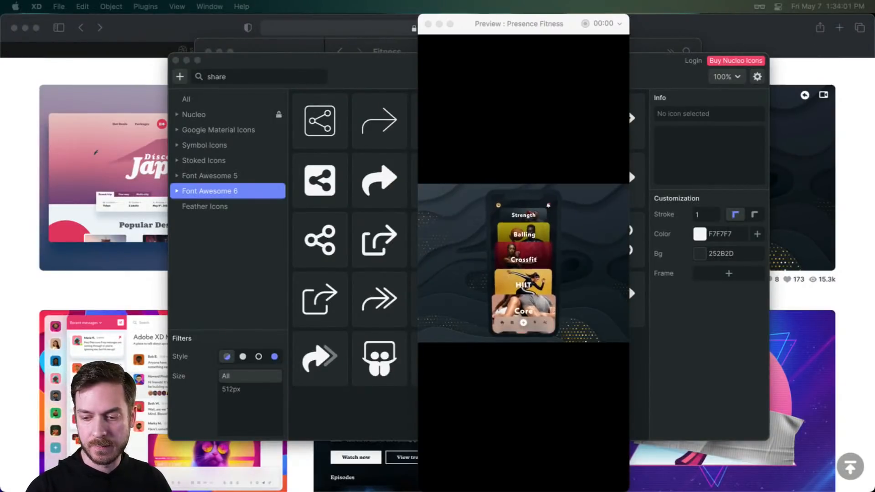
- Close the Presence Fitness preview and reopen the recent document Untitled — May 7, 1.02.52 PM
{"action": "left_click", "coordinate": [427, 24]}
{"action": "left_click", "coordinate": [59, 7]}
{"action": "mouse_move", "coordinate": [96, 68]}
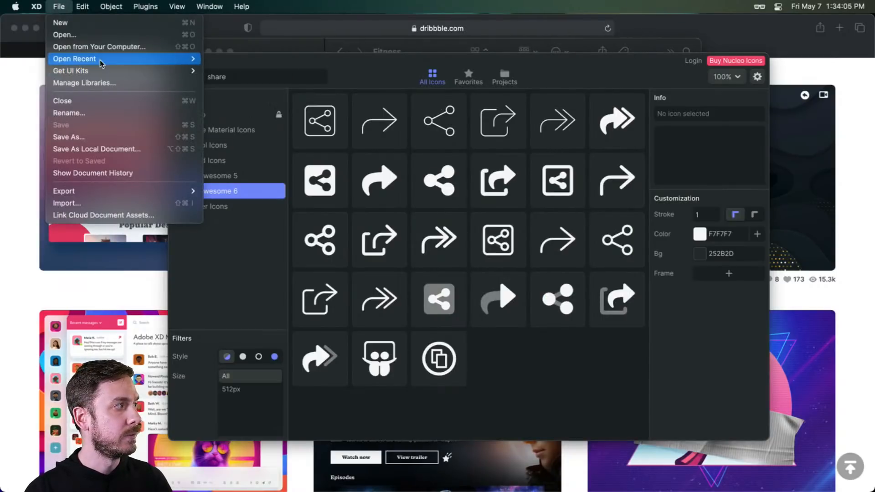
{"action": "left_click", "coordinate": [242, 58]}
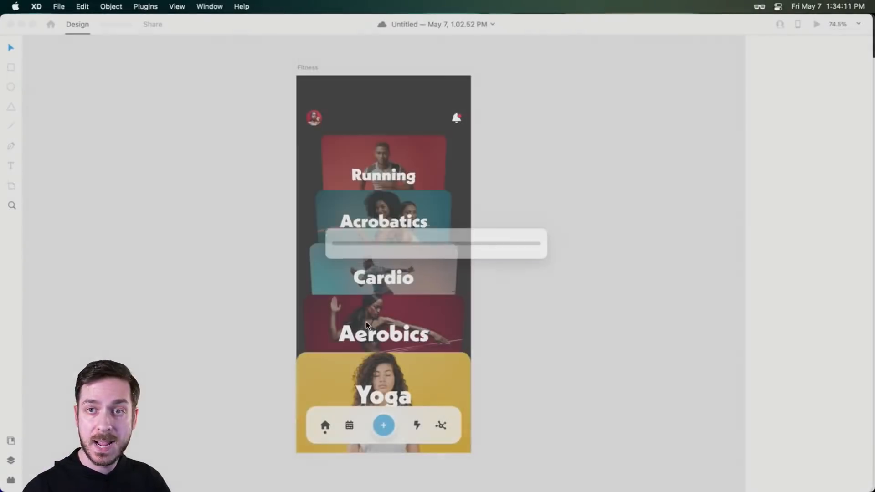
- Move the four navigation icons and the dot up together so the icons sit at Y 839.5, and nudge the Add button slightly up
{"action": "scroll", "coordinate": [435, 394], "scroll_direction": "up", "scroll_amount": 3}
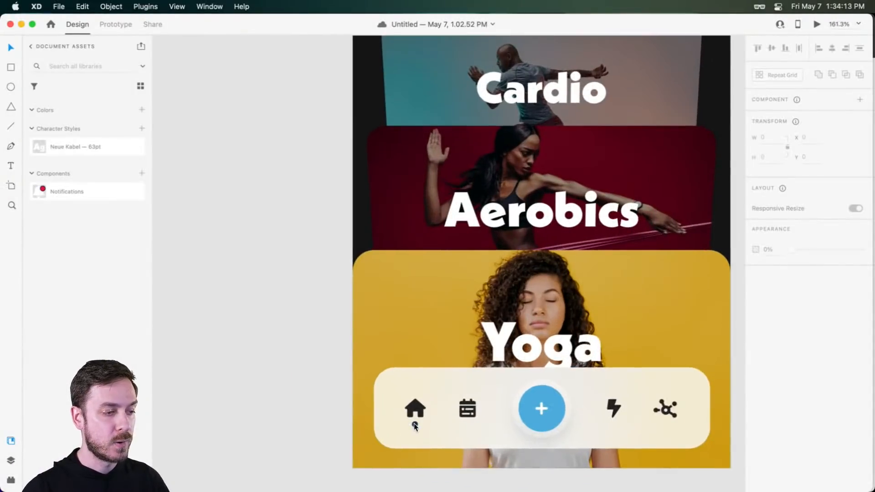
{"action": "scroll", "coordinate": [414, 421], "scroll_direction": "up", "scroll_amount": 1}
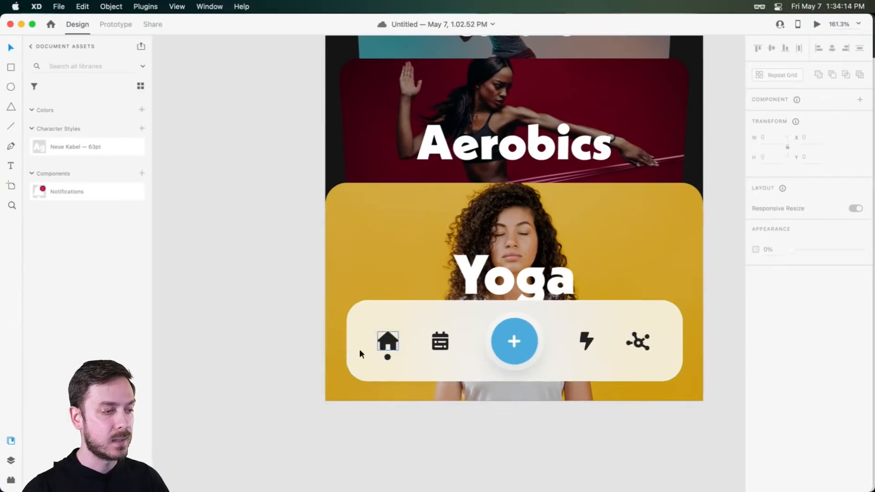
{"action": "double_click", "coordinate": [389, 349]}
{"action": "key", "text": "super+y"}
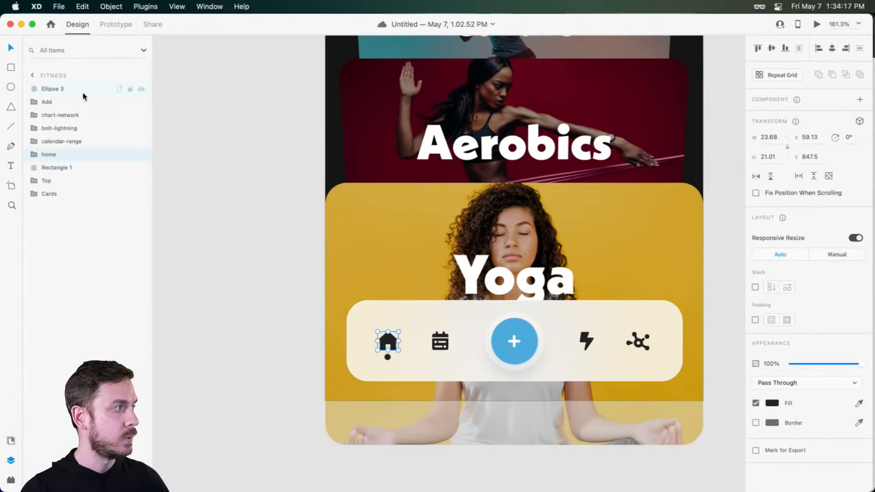
{"action": "left_click", "coordinate": [62, 115], "text": "shift"}
{"action": "left_click", "coordinate": [64, 89], "text": "super"}
{"action": "left_click_drag", "start_coordinate": [390, 335], "coordinate": [390, 327]}
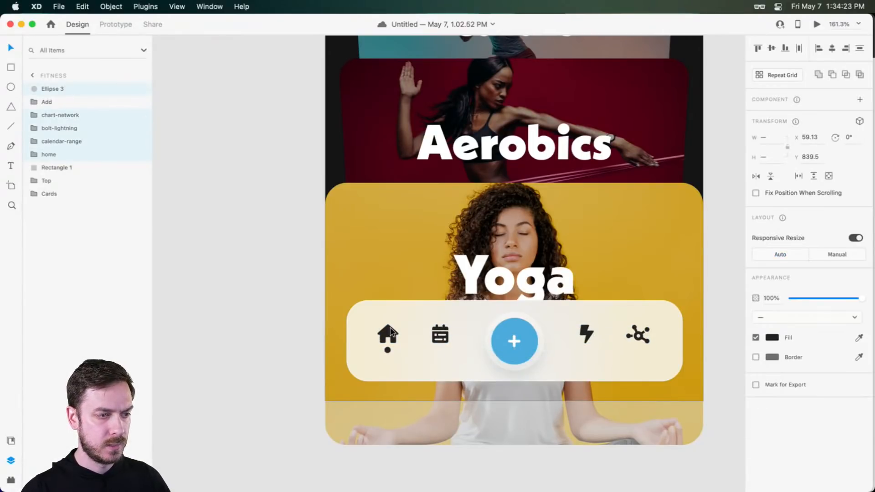
{"action": "left_click_drag", "start_coordinate": [528, 349], "coordinate": [525, 353]}
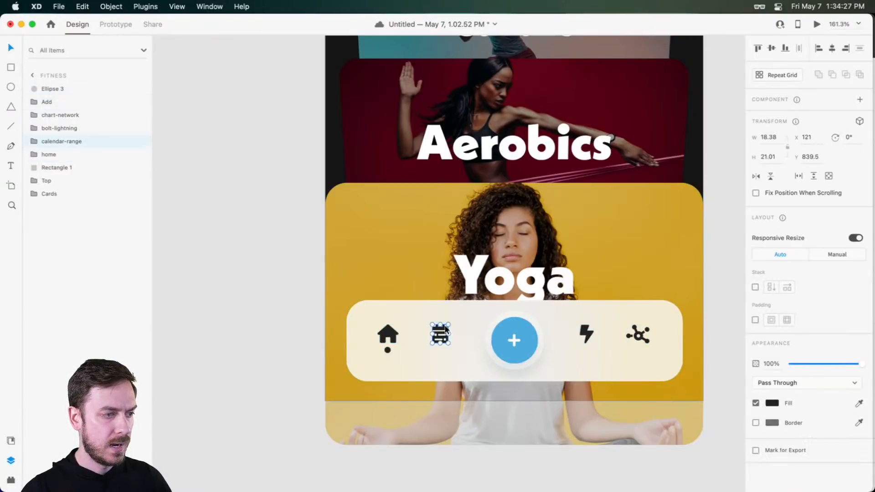
- Try the Hard Light, Overlay and Soft Light blend modes on the calendar icon and return it to Normal
{"action": "left_click", "coordinate": [445, 329]}
{"action": "scroll", "coordinate": [445, 329], "scroll_direction": "up", "scroll_amount": 5}
{"action": "left_click", "coordinate": [809, 383]}
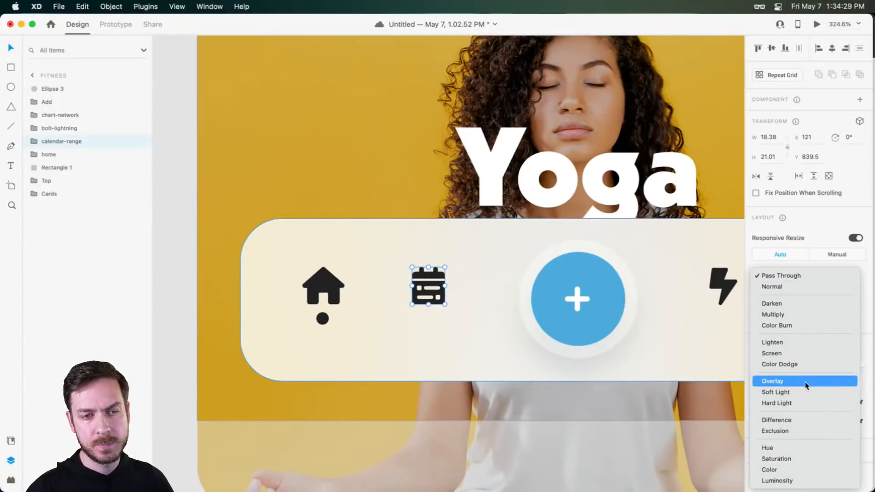
{"action": "left_click", "coordinate": [792, 403]}
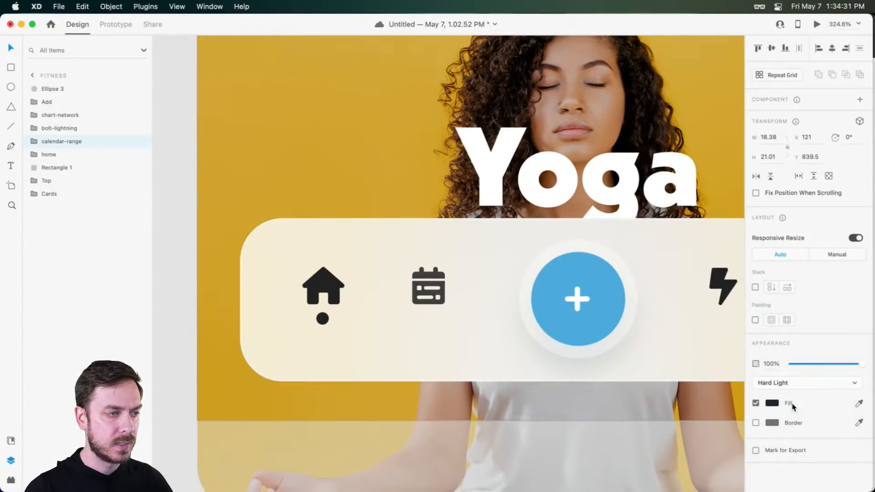
{"action": "left_click", "coordinate": [797, 384]}
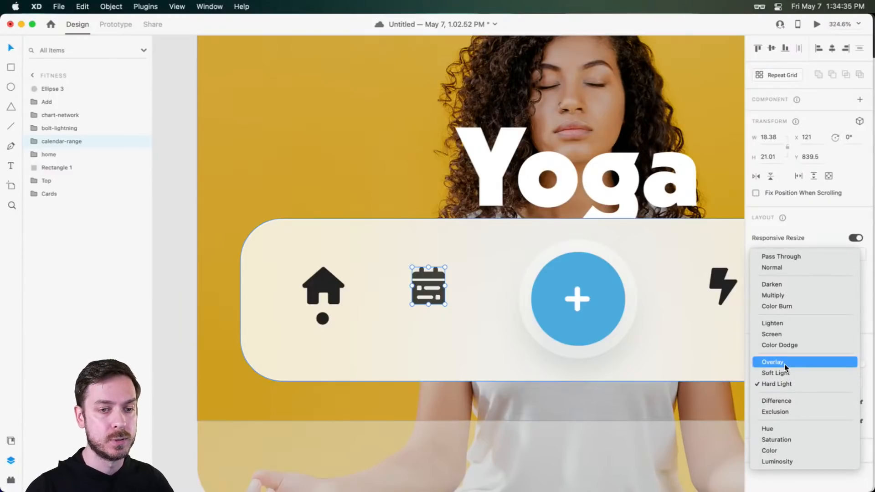
{"action": "left_click", "coordinate": [784, 366]}
{"action": "left_click", "coordinate": [787, 378]}
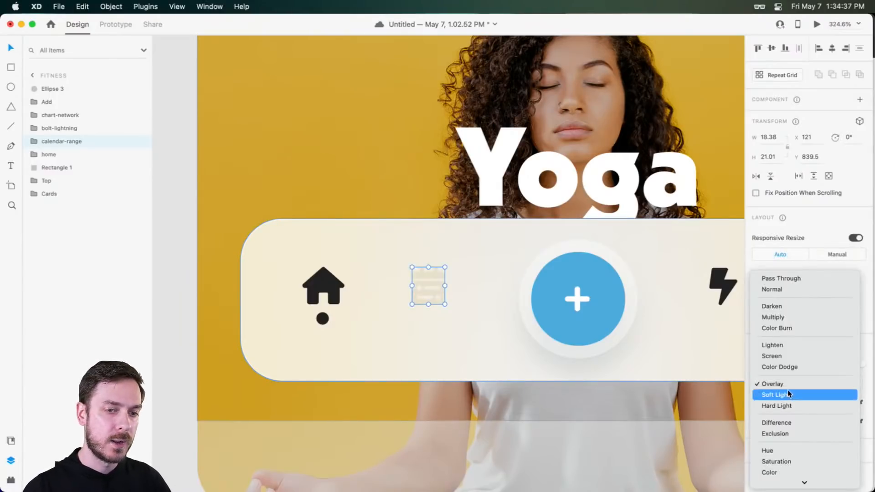
{"action": "left_click", "coordinate": [785, 393]}
{"action": "left_click", "coordinate": [785, 387]}
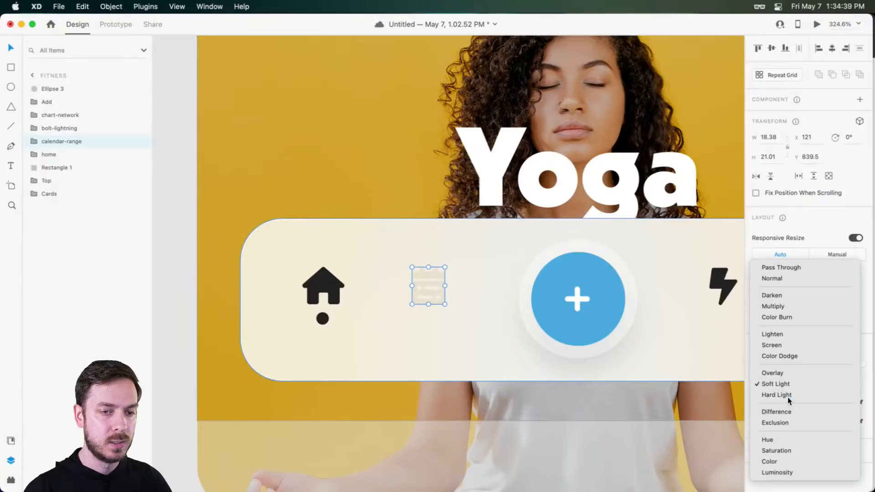
{"action": "left_click", "coordinate": [785, 395]}
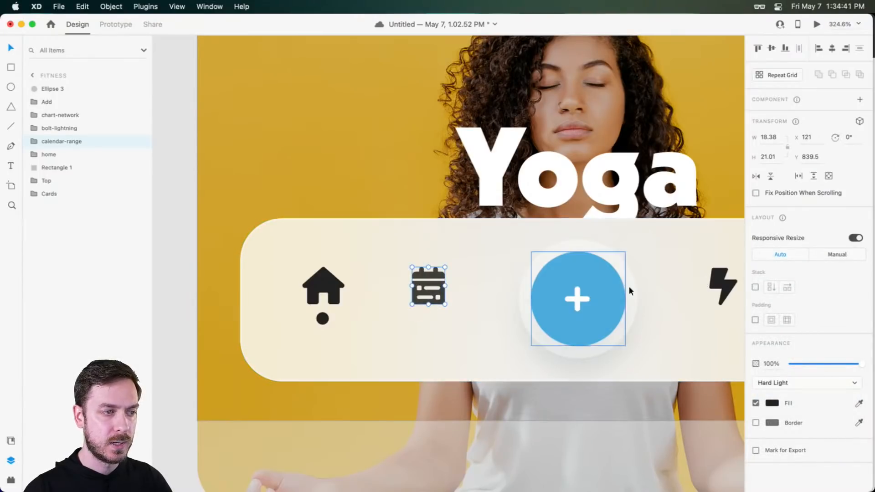
{"action": "left_click", "coordinate": [791, 383]}
{"action": "left_click", "coordinate": [768, 268]}
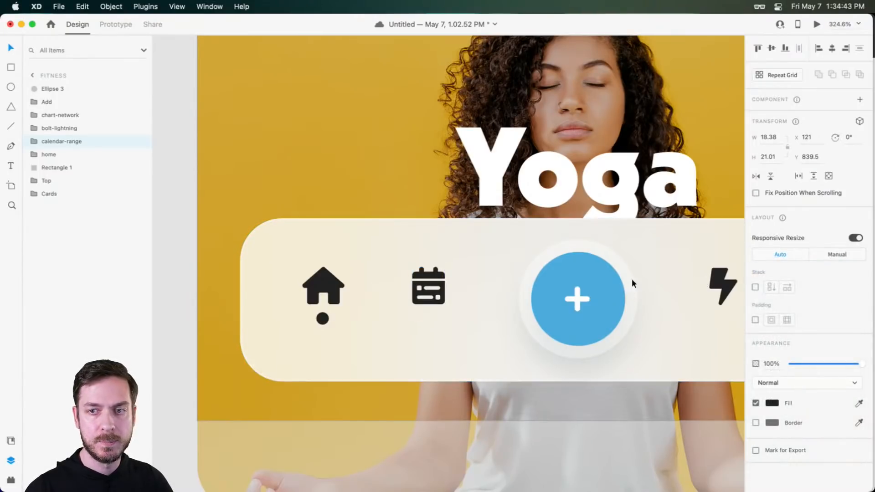
- Set the calendar, lightning and network icons to the Hard Light blend mode with fill #2E2E2E
{"action": "scroll", "coordinate": [629, 296], "scroll_direction": "right", "scroll_amount": 3}
{"action": "left_click", "coordinate": [617, 260], "text": "shift"}
{"action": "left_click", "coordinate": [712, 263], "text": "shift"}
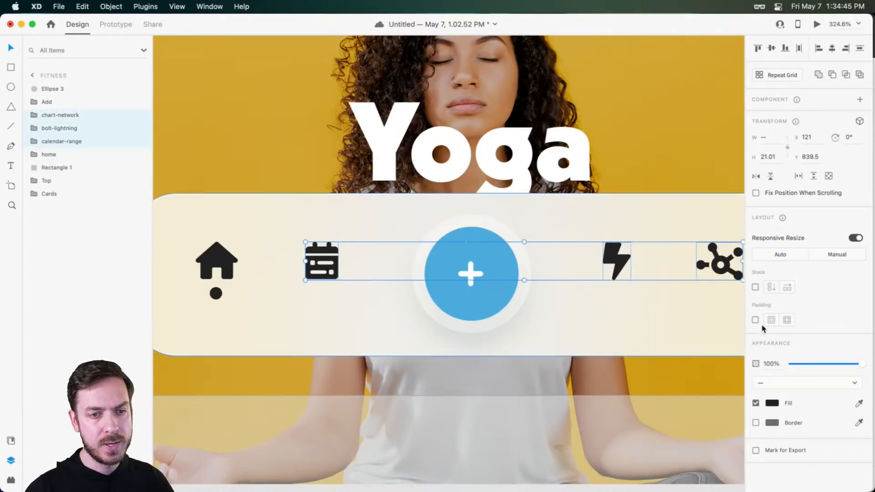
{"action": "left_click", "coordinate": [772, 403]}
{"action": "left_click", "coordinate": [792, 387]}
{"action": "left_click", "coordinate": [792, 386]}
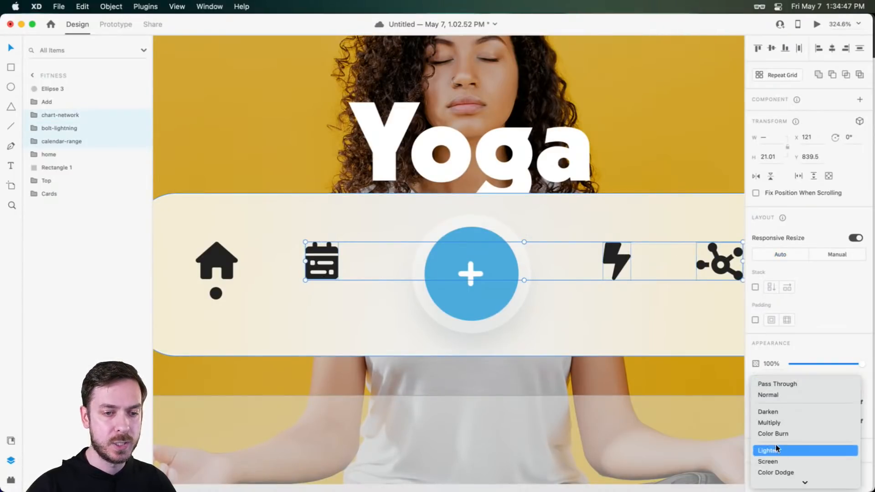
{"action": "left_click", "coordinate": [775, 403]}
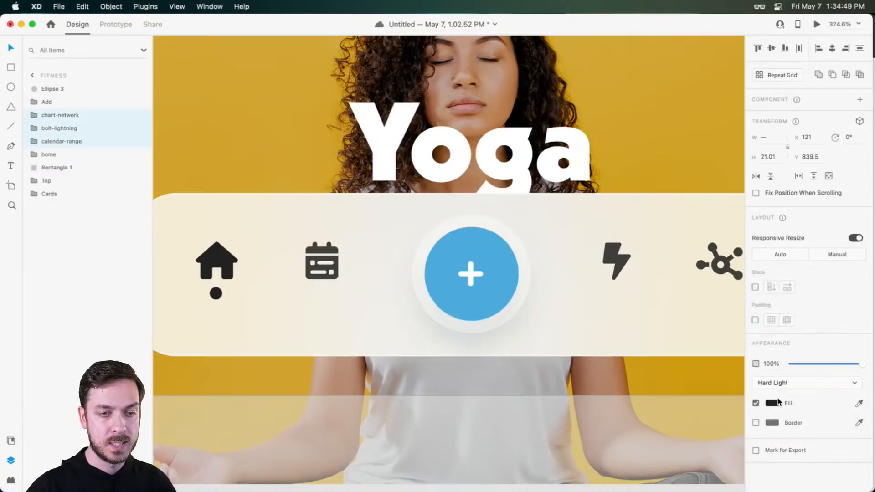
{"action": "left_click", "coordinate": [771, 403]}
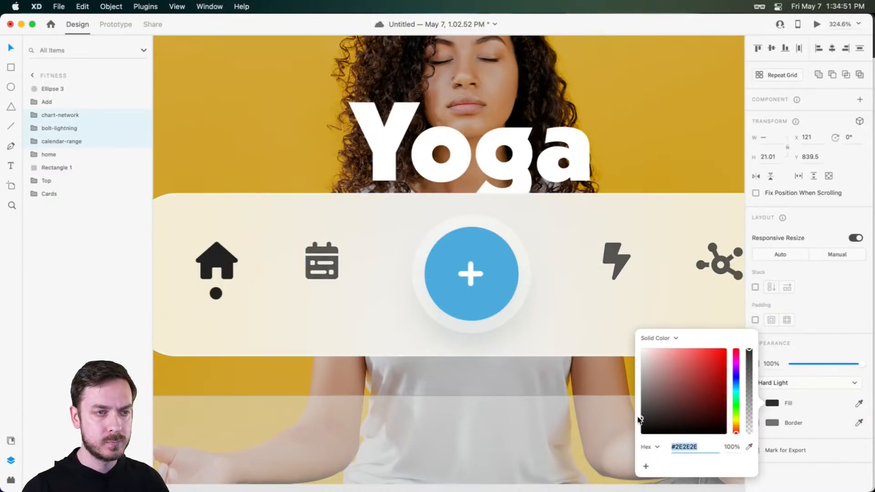
{"action": "left_click", "coordinate": [792, 223]}
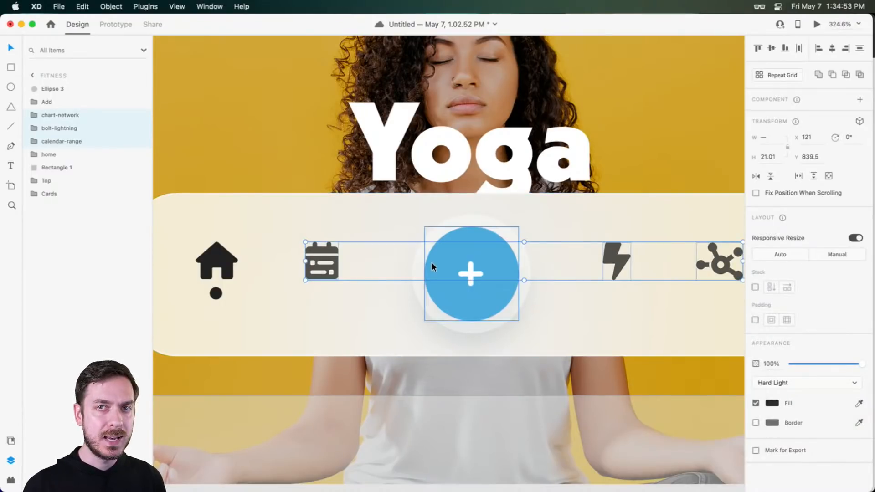
{"action": "left_click", "coordinate": [380, 263]}
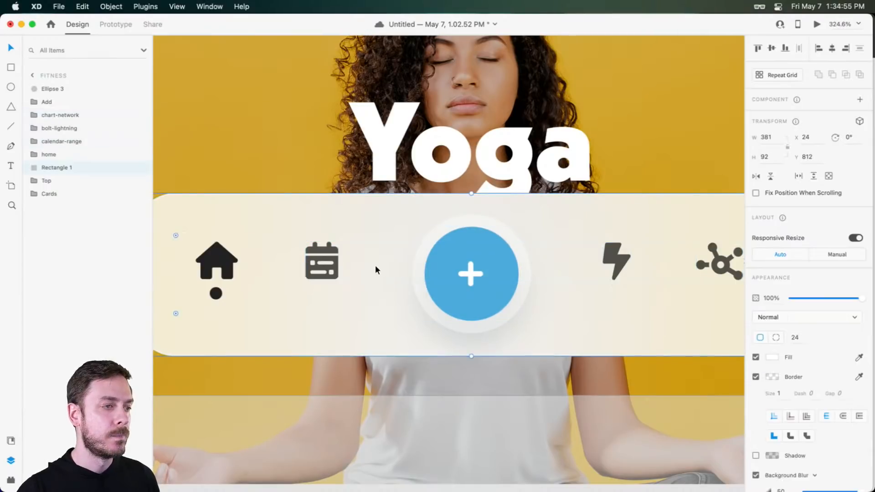
- Add a "Progress" text label in Neue Kabel Bold, size 11, centred just beneath the network icon
{"action": "scroll", "coordinate": [569, 255], "scroll_direction": "right", "scroll_amount": 5}
{"action": "left_click", "coordinate": [485, 252]}
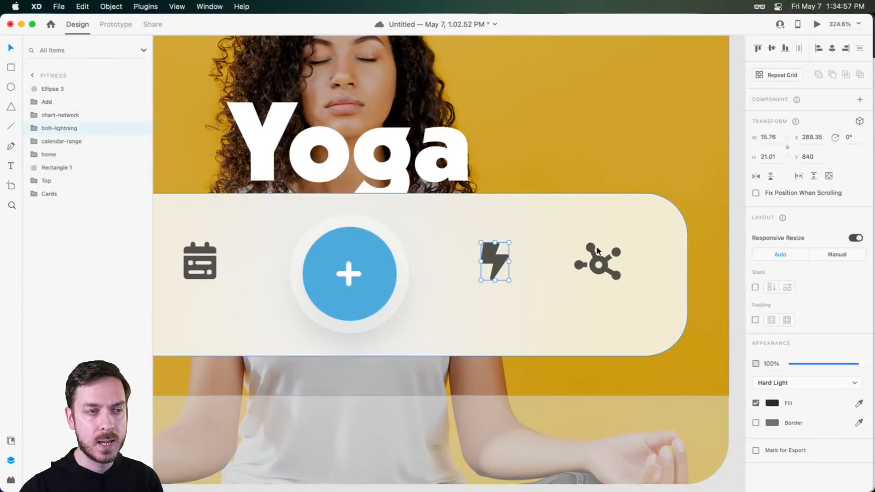
{"action": "left_click", "coordinate": [605, 262]}
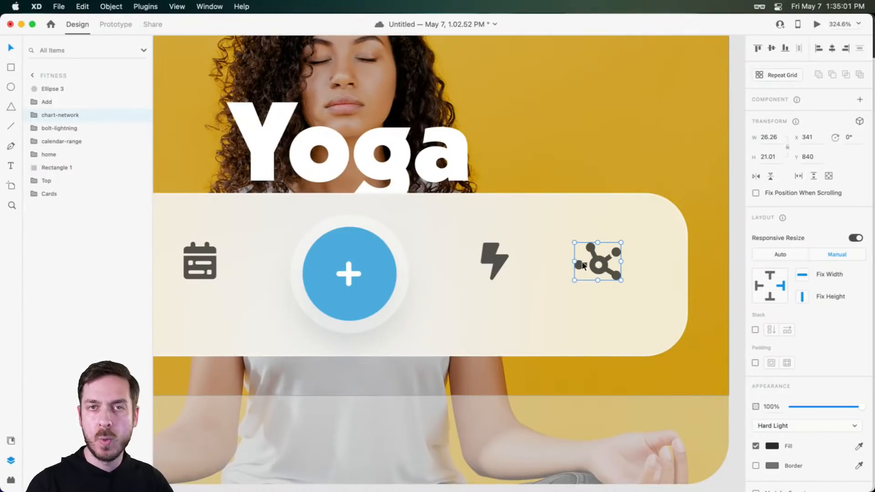
{"action": "key", "text": "t"}
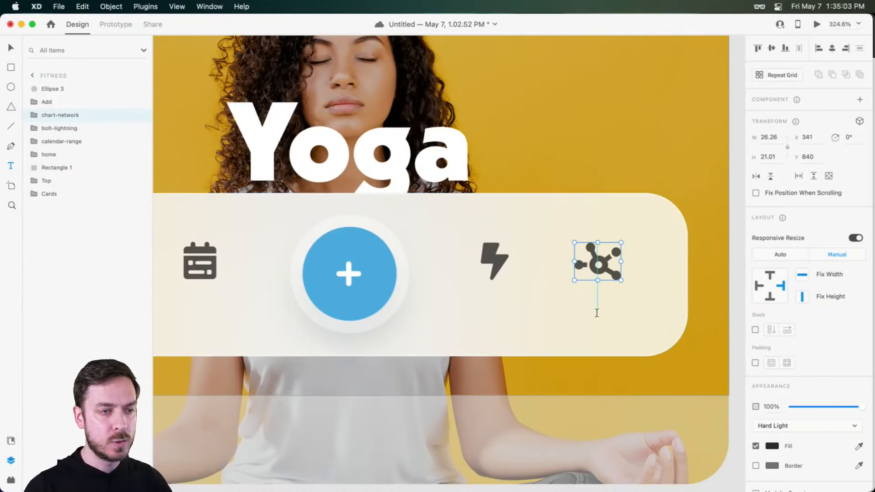
{"action": "left_click", "coordinate": [597, 314]}
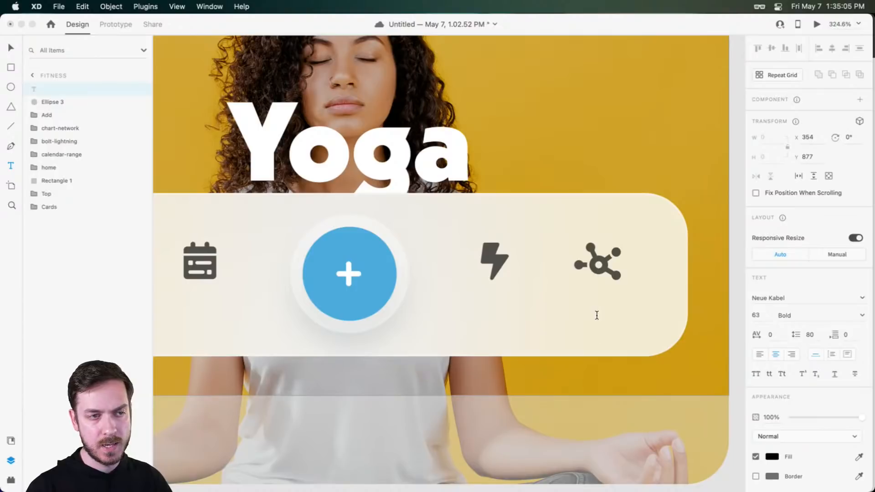
{"action": "type", "text": "Progrss"}
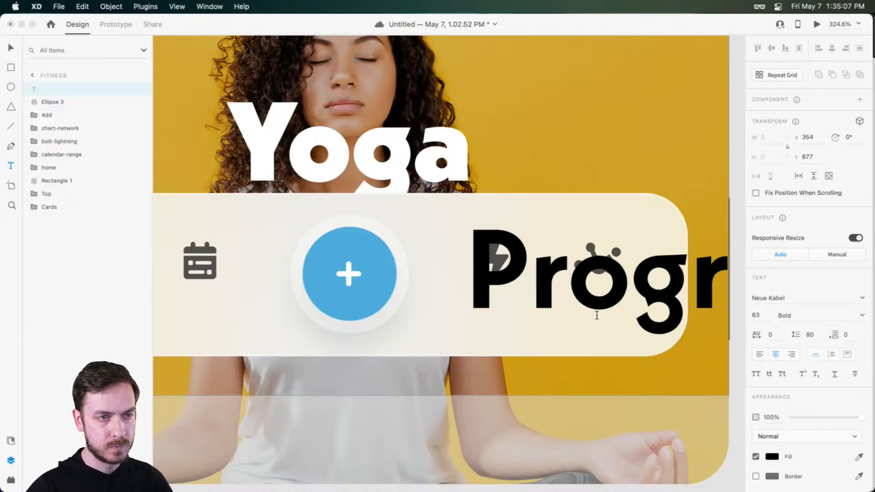
{"action": "key", "text": "BackSpace"}
{"action": "key", "text": "BackSpace"}
{"action": "key", "text": "BackSpace"}
{"action": "type", "text": "ress"}
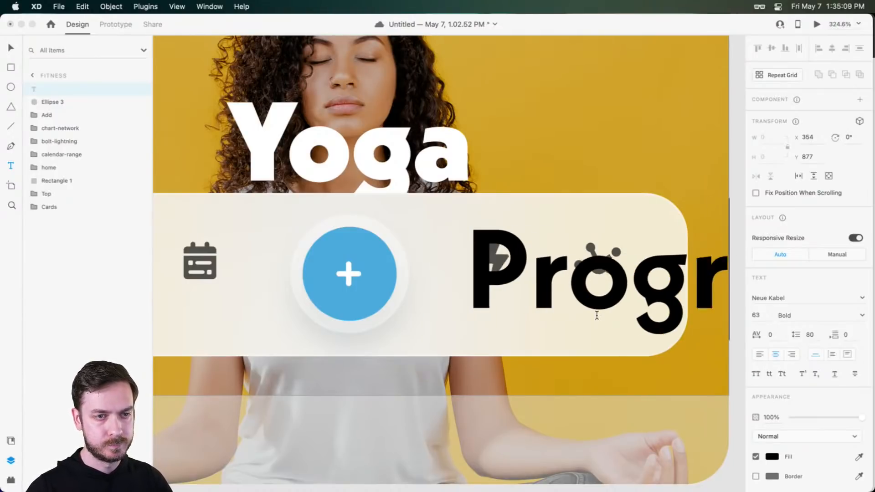
{"action": "key", "text": "Escape"}
{"action": "left_click_drag", "start_coordinate": [597, 340], "coordinate": [606, 297]}
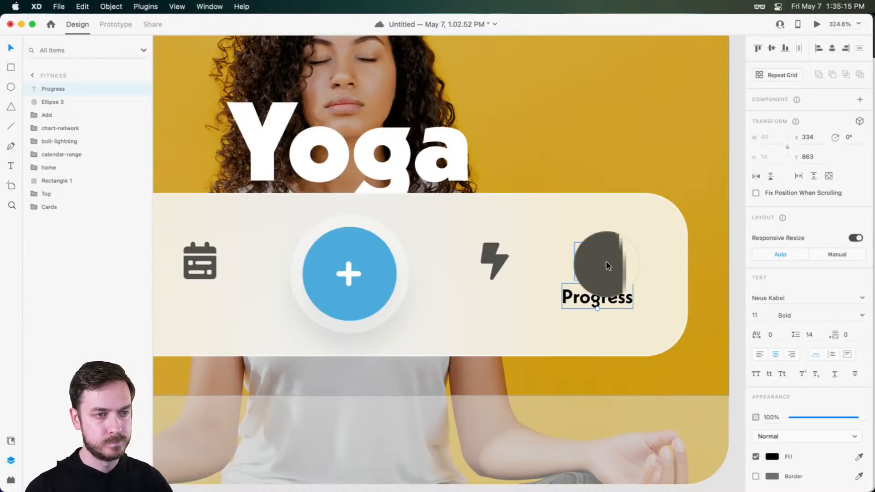
- Set the Progress label's blend mode to Hard Light and give it the network icon's appearance
{"action": "left_click", "coordinate": [807, 436]}
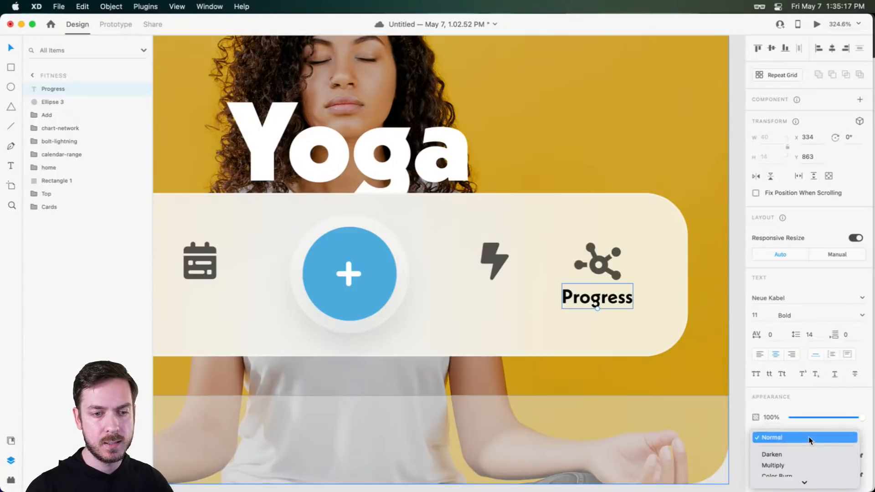
{"action": "left_click", "coordinate": [755, 404]}
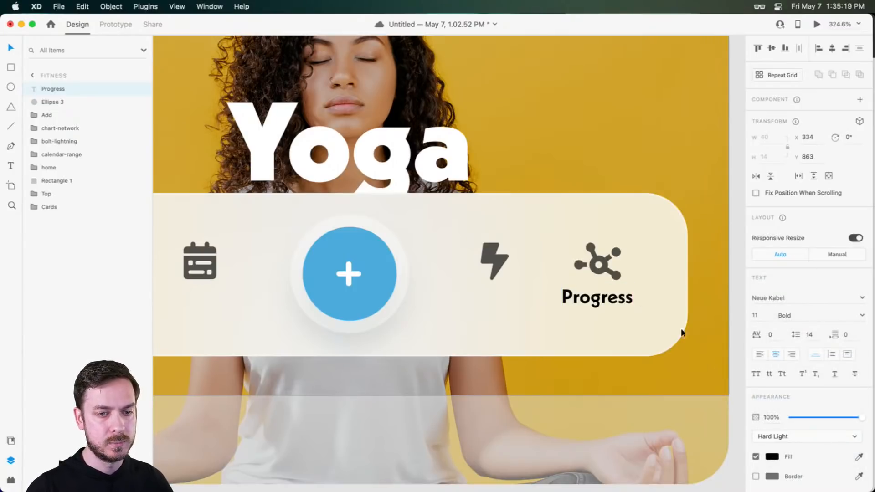
{"action": "key", "text": "i"}
{"action": "key", "text": "Escape"}
{"action": "left_click", "coordinate": [604, 268]}
{"action": "key", "text": "super+c"}
{"action": "left_click", "coordinate": [602, 299]}
{"action": "key", "text": "super+alt+v"}
- Duplicate the Progress label beneath the lightning icon as "Challenges" and shift that icon and label slightly left together
{"action": "left_click_drag", "start_coordinate": [601, 299], "coordinate": [506, 297]}
{"action": "double_click", "coordinate": [506, 297]}
{"action": "type", "text": "Challenges"}
{"action": "key", "text": "Escape"}
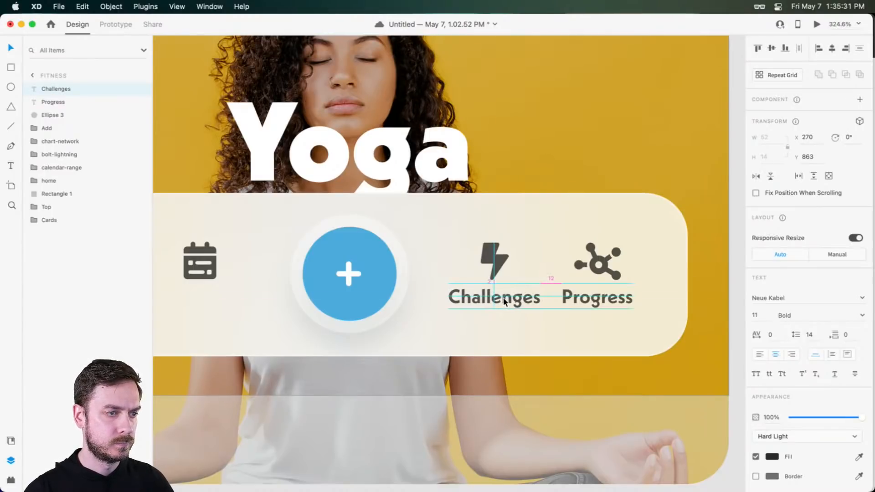
{"action": "left_click", "coordinate": [492, 256], "text": "shift"}
{"action": "left_click_drag", "start_coordinate": [493, 257], "coordinate": [482, 256]}
- Duplicate a label as "Calendar" and centre it beneath the calendar icon at Y 863
{"action": "left_click_drag", "start_coordinate": [366, 287], "coordinate": [646, 275]}
{"action": "left_click_drag", "start_coordinate": [721, 288], "coordinate": [485, 291]}
{"action": "double_click", "coordinate": [485, 291]}
{"action": "type", "text": "Calendar"}
{"action": "key", "text": "Escape"}
{"action": "left_click_drag", "start_coordinate": [483, 286], "coordinate": [467, 284]}
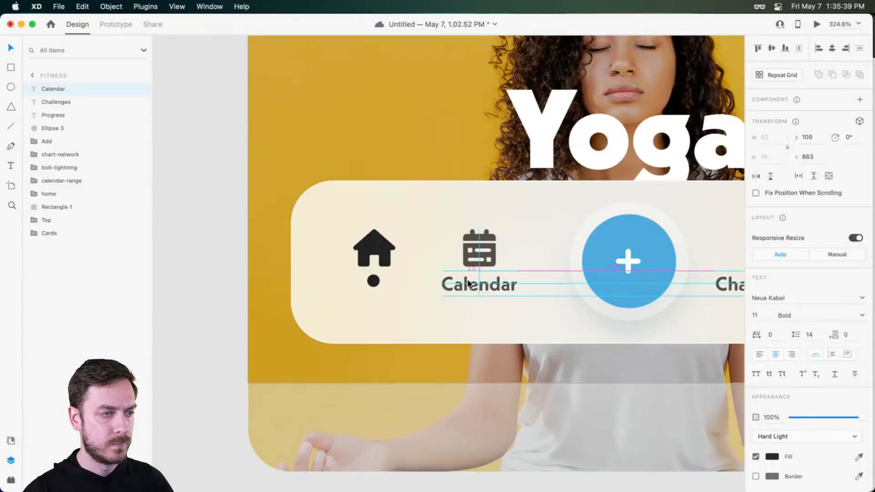
- Move the dot down, duplicate the Calendar label beneath the home icon as "Home" and set its blend mode to Normal
{"action": "scroll", "coordinate": [501, 296], "scroll_direction": "left", "scroll_amount": 5}
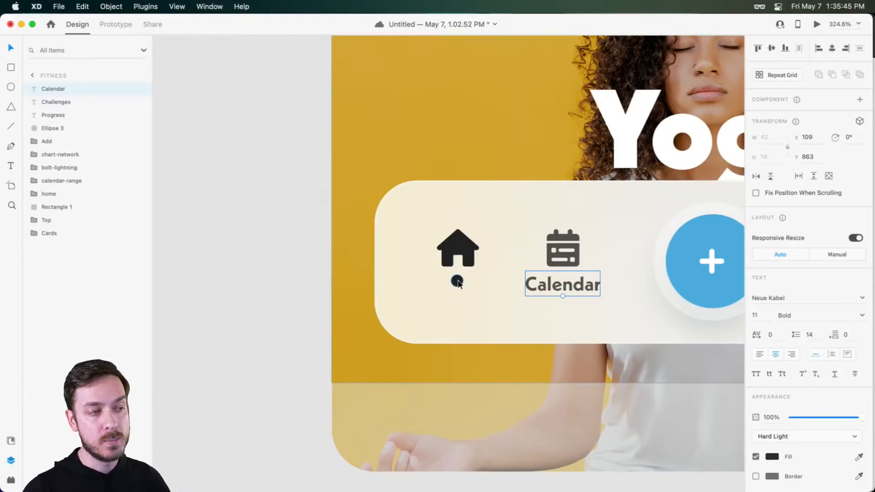
{"action": "left_click_drag", "start_coordinate": [457, 280], "coordinate": [457, 322]}
{"action": "left_click_drag", "start_coordinate": [573, 291], "coordinate": [466, 280]}
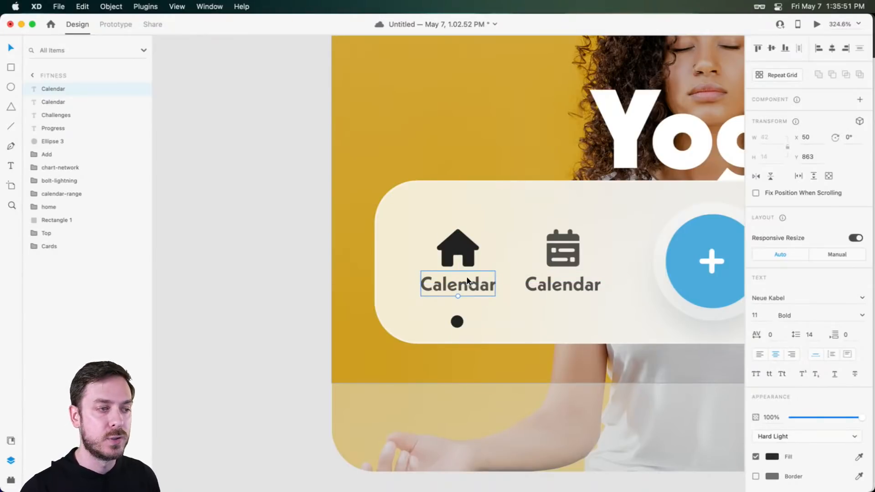
{"action": "double_click", "coordinate": [467, 283]}
{"action": "type", "text": "Home"}
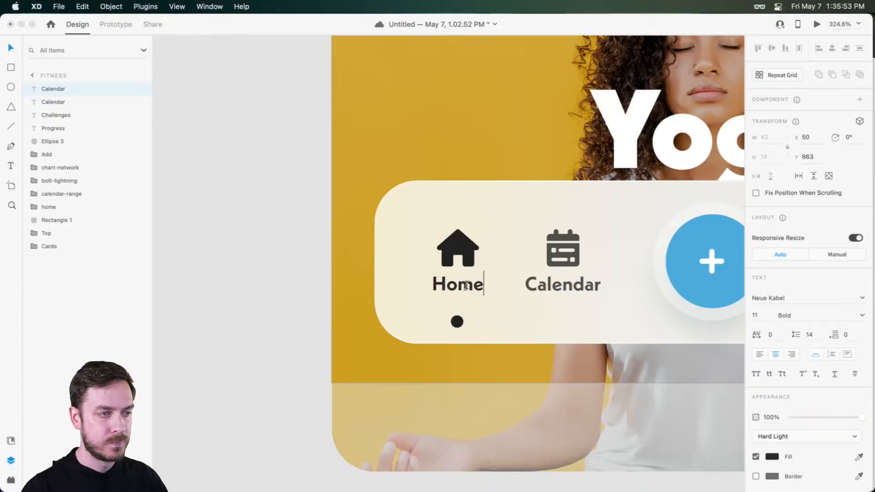
{"action": "key", "text": "Escape"}
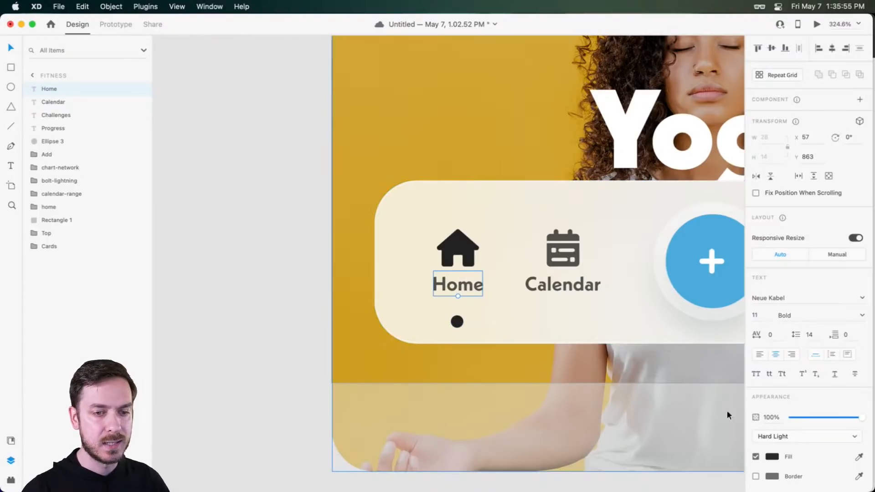
{"action": "left_click", "coordinate": [802, 436]}
{"action": "left_click", "coordinate": [783, 324]}
- Place the dot just below the Home label at Y 877, check the bar in the preview and hide the dot
{"action": "left_click_drag", "start_coordinate": [457, 322], "coordinate": [461, 301]}
{"action": "key", "text": "super+Return"}
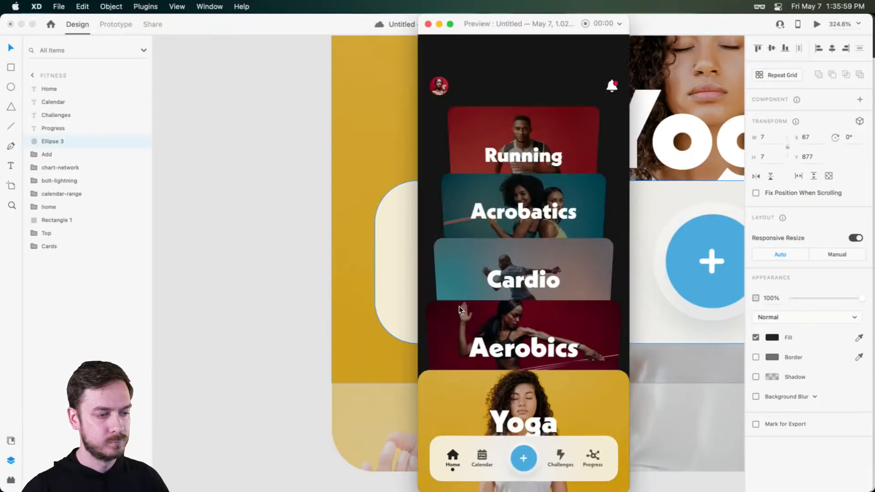
{"action": "key", "text": "super+w"}
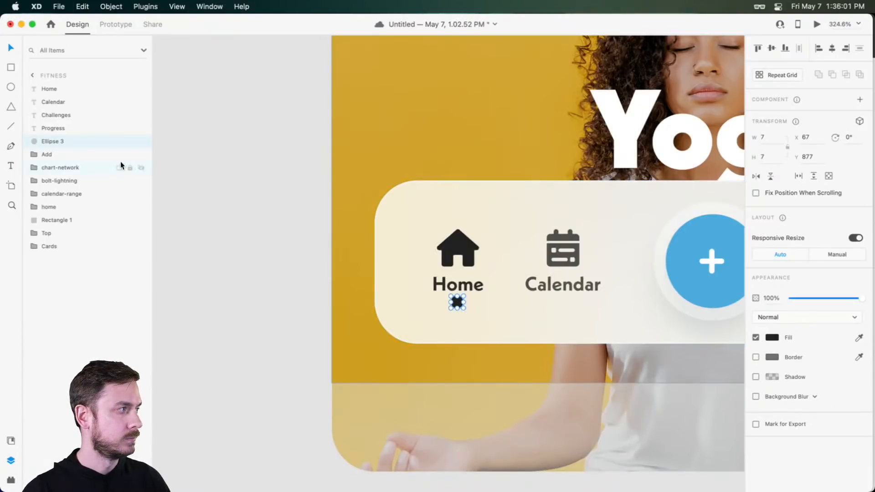
{"action": "left_click", "coordinate": [142, 141]}
- Group the home icon with its label and name the group "Home"
{"action": "left_click_drag", "start_coordinate": [510, 241], "coordinate": [417, 226]}
{"action": "left_click", "coordinate": [371, 234]}
{"action": "left_click", "coordinate": [367, 266], "text": "shift"}
{"action": "key", "text": "super+g"}
{"action": "double_click", "coordinate": [51, 89]}
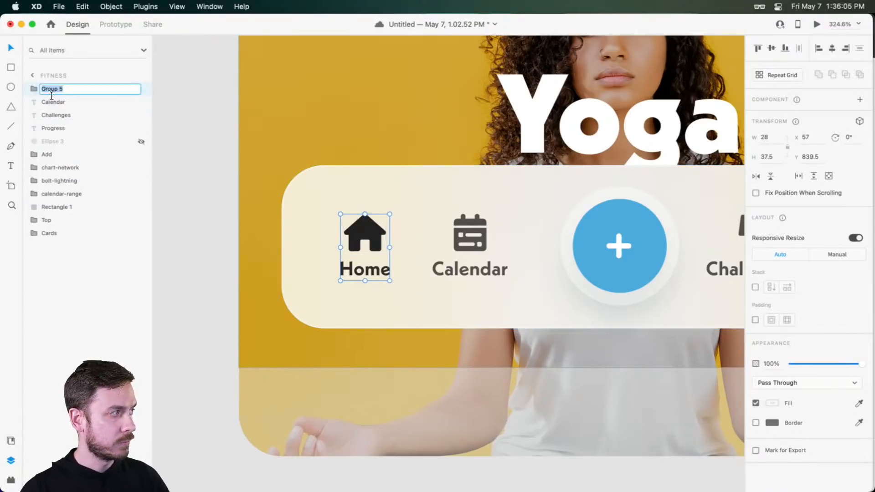
{"action": "type", "text": "Home"}
{"action": "key", "text": "Return"}
- Group the calendar icon with its label and name the group "Calendar"
{"action": "left_click", "coordinate": [469, 233]}
{"action": "left_click", "coordinate": [476, 267], "text": "shift"}
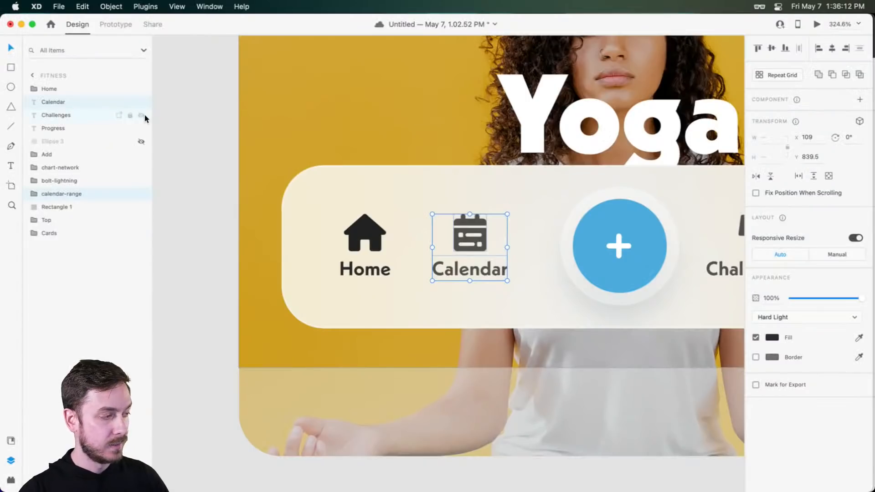
{"action": "key", "text": "super+g"}
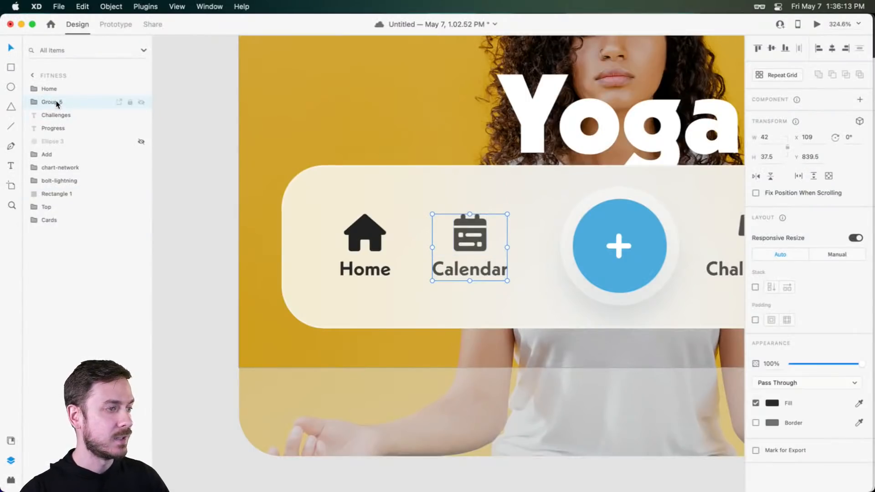
{"action": "double_click", "coordinate": [52, 102]}
{"action": "type", "text": "Calendar"}
{"action": "key", "text": "Return"}
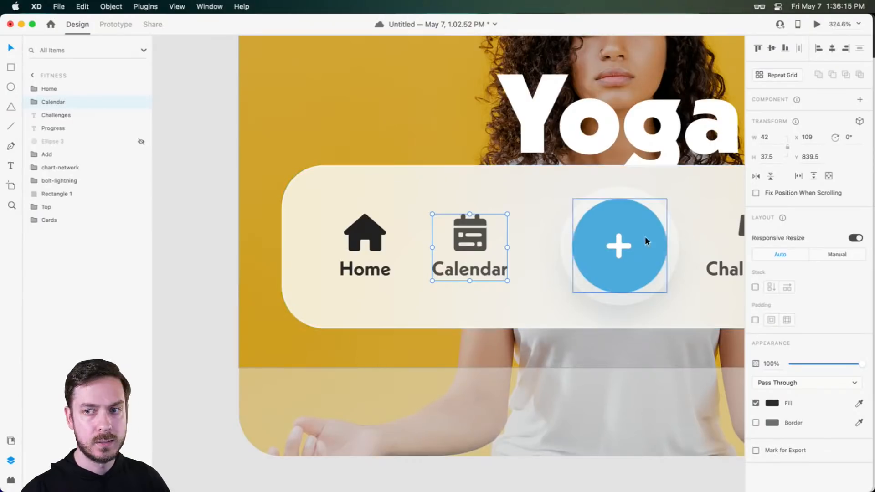
{"action": "scroll", "coordinate": [651, 235], "scroll_direction": "right", "scroll_amount": 4}
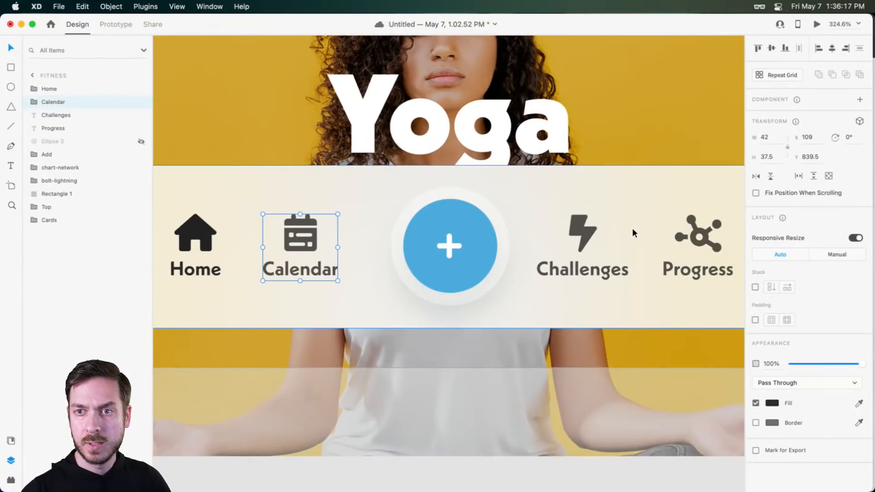
- Group the lightning-bolt icon with its Challenges label and name the group "Challenge"
{"action": "scroll", "coordinate": [616, 226], "scroll_direction": "right", "scroll_amount": 2}
{"action": "left_click", "coordinate": [511, 231]}
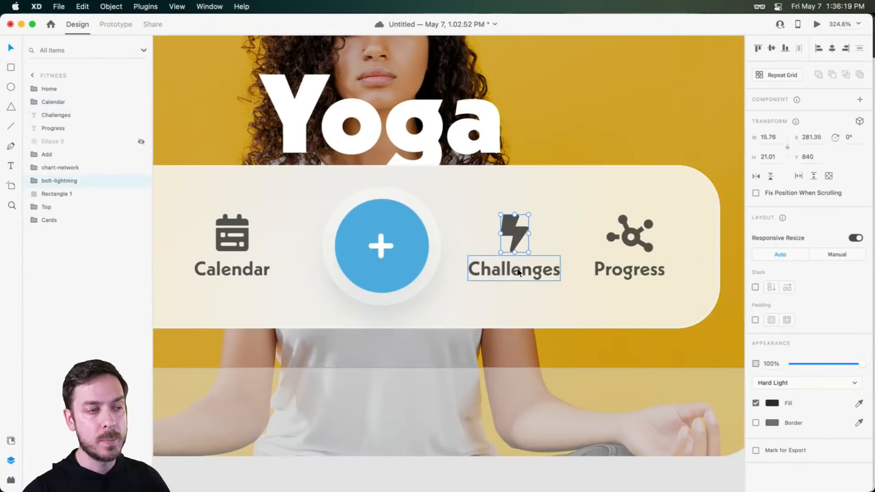
{"action": "left_click", "coordinate": [516, 270], "text": "shift"}
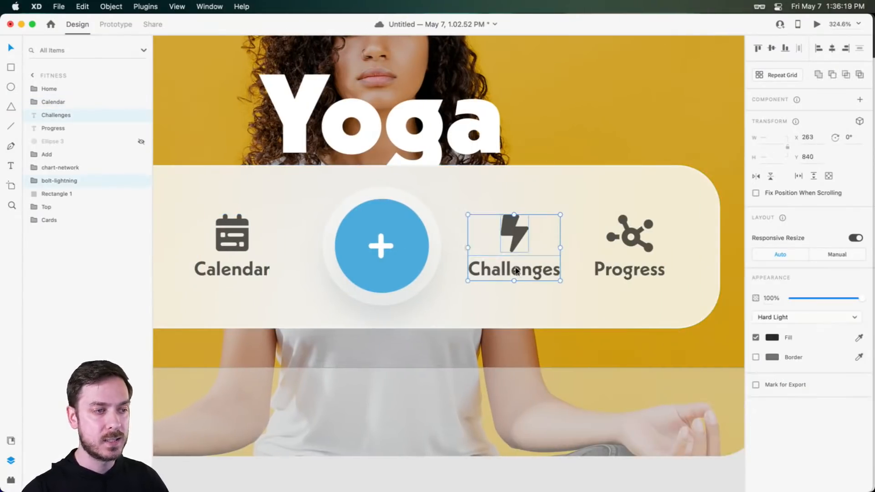
{"action": "key", "text": "super+g"}
{"action": "double_click", "coordinate": [51, 115]}
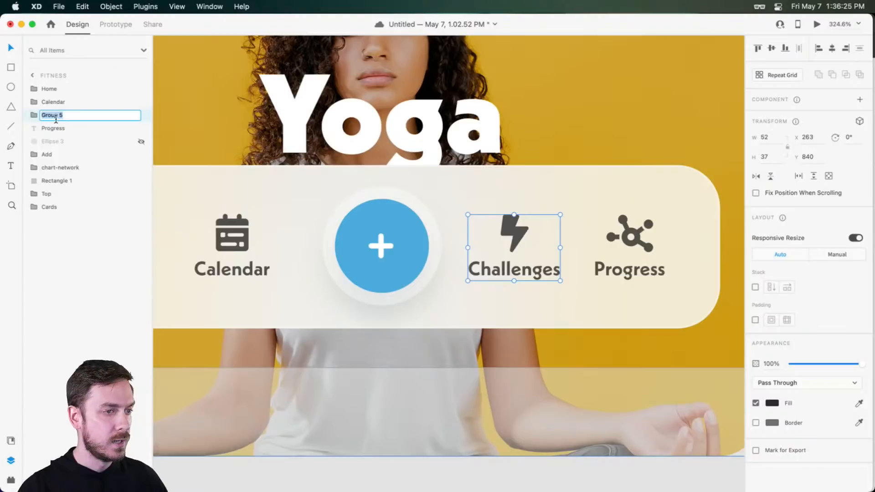
{"action": "type", "text": "Challenge"}
{"action": "key", "text": "Return"}
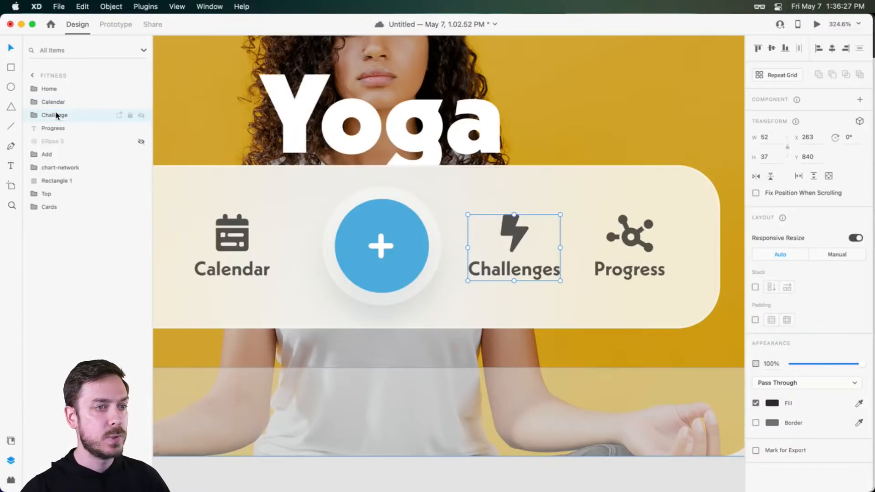
{"action": "double_click", "coordinate": [513, 232]}
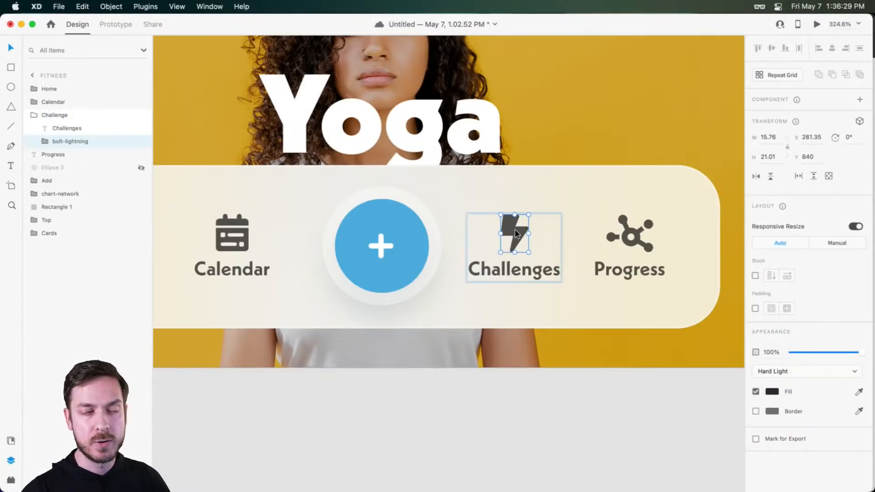
{"action": "key", "text": "Escape"}
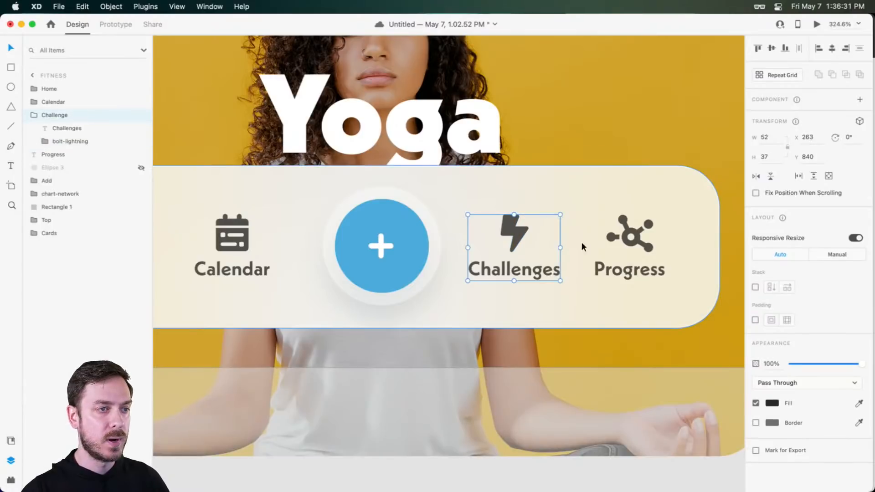
- Group the network-chart icon with its Progress label and name the group "Progress"
{"action": "left_click", "coordinate": [630, 233]}
{"action": "right_click", "coordinate": [630, 233]}
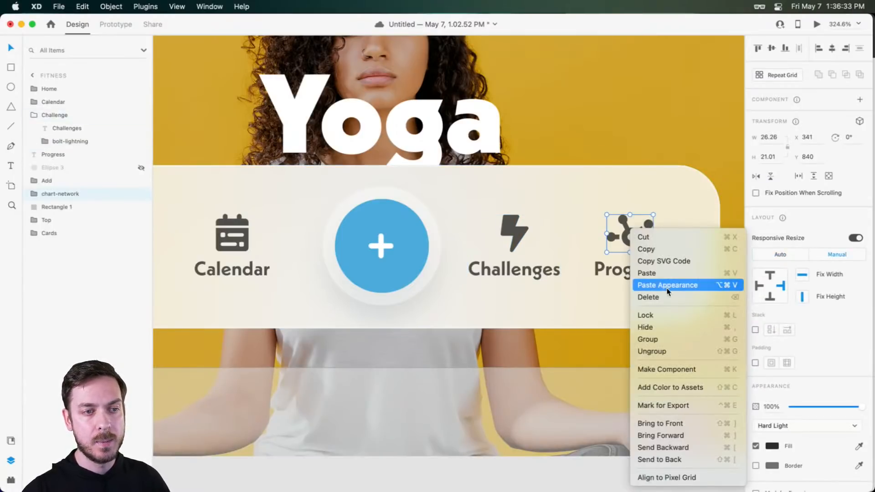
{"action": "left_click", "coordinate": [627, 256]}
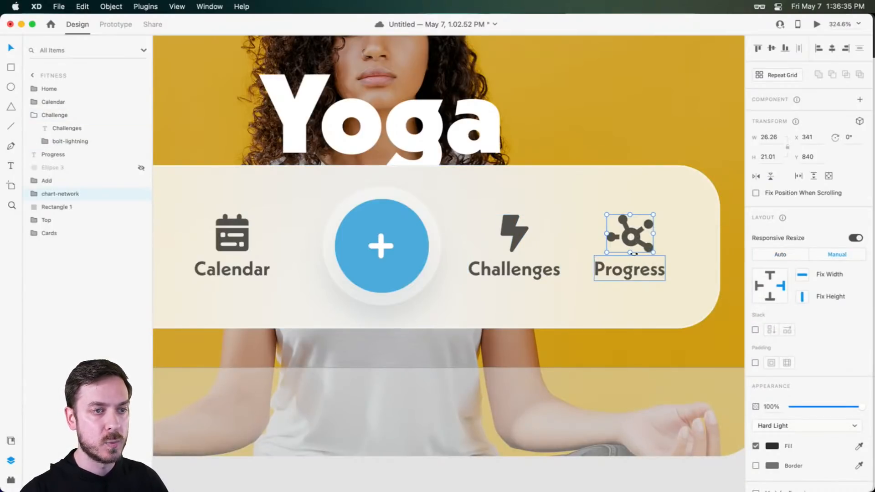
{"action": "left_click", "coordinate": [630, 269], "text": "shift"}
{"action": "key", "text": "super+g"}
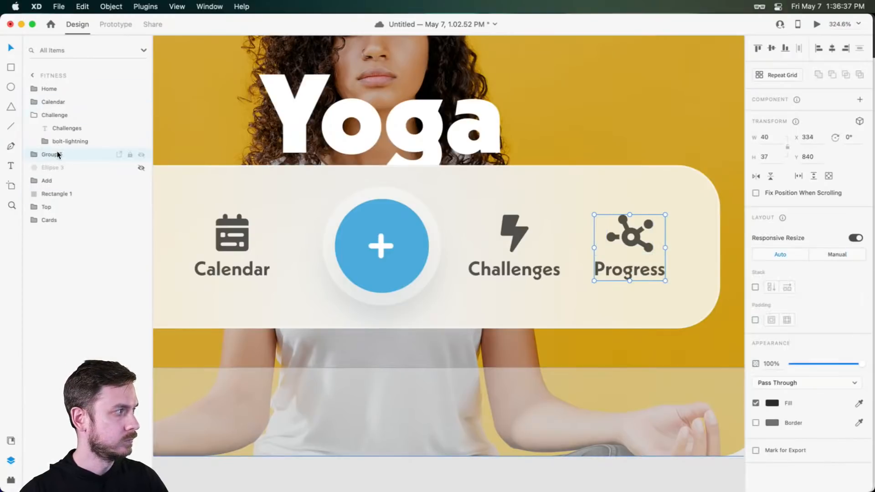
{"action": "double_click", "coordinate": [57, 156]}
{"action": "type", "text": "Progress"}
{"action": "key", "text": "Return"}
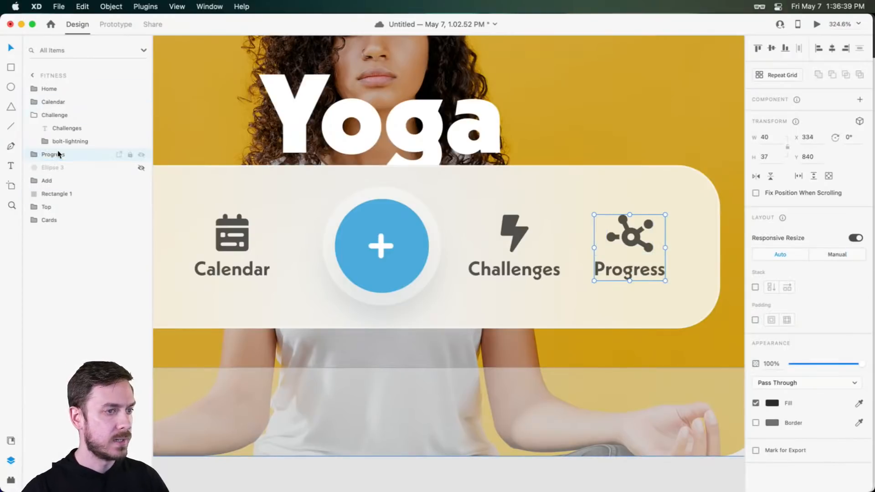
- Group the Home, Calendar, add button, Challenge and Progress items together and name the group "Navigation"
{"action": "scroll", "coordinate": [579, 230], "scroll_direction": "down", "scroll_amount": 5}
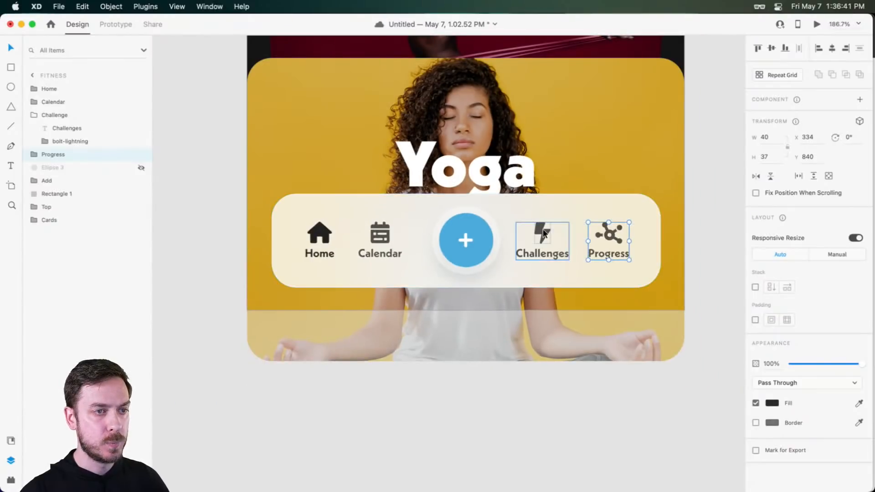
{"action": "left_click", "coordinate": [523, 228], "text": "shift"}
{"action": "left_click", "coordinate": [479, 233], "text": "shift"}
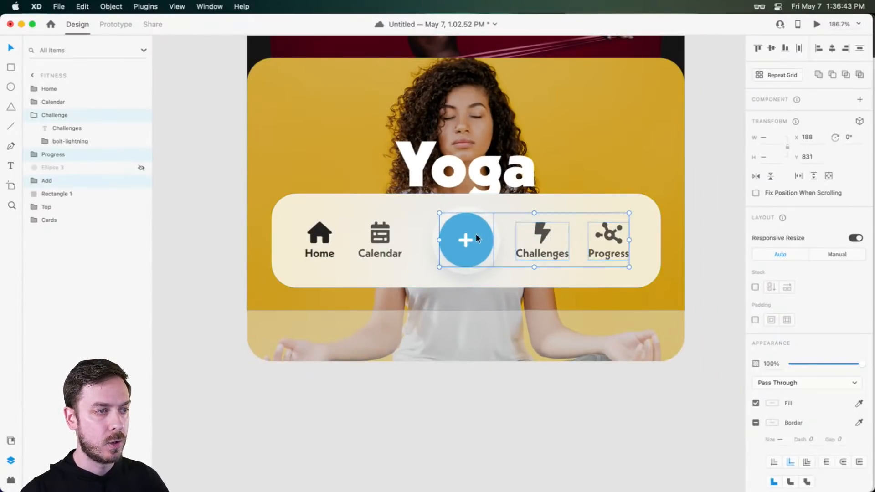
{"action": "left_click", "coordinate": [380, 237], "text": "shift"}
{"action": "left_click", "coordinate": [318, 227], "text": "shift"}
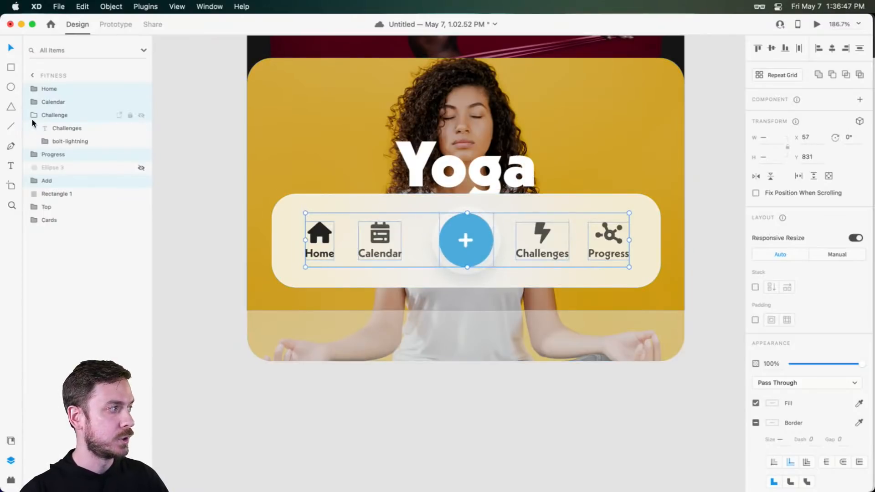
{"action": "key", "text": "super+g"}
{"action": "double_click", "coordinate": [52, 89]}
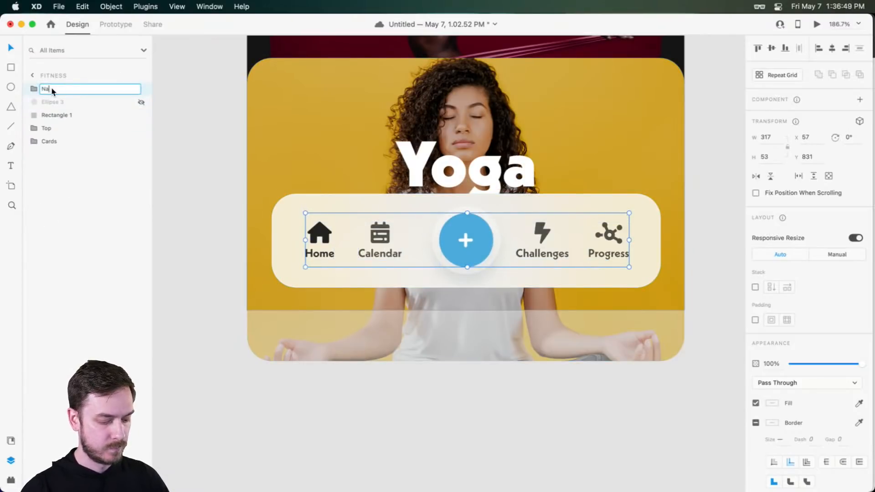
{"action": "type", "text": "Navigation"}
{"action": "key", "text": "Return"}
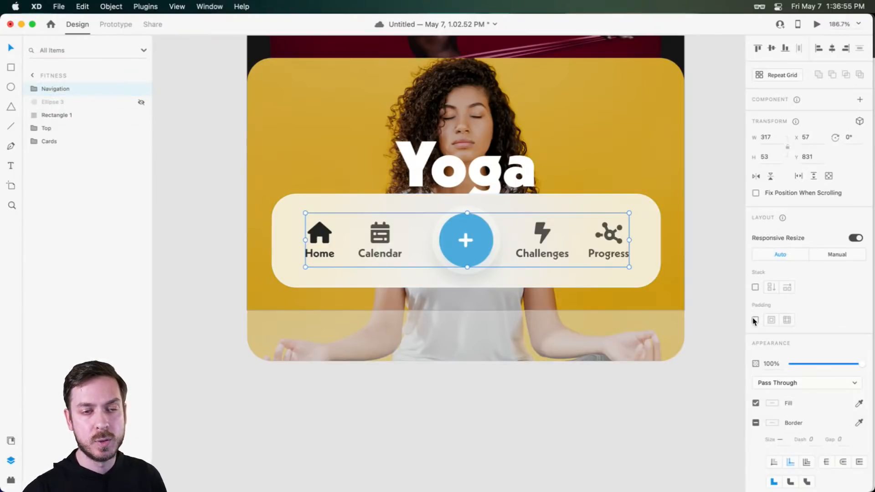
- Turn on horizontal stacking for the Navigation group and shift the group slightly within the bar
{"action": "left_click", "coordinate": [755, 288]}
{"action": "double_click", "coordinate": [535, 227]}
{"action": "mouse_move", "coordinate": [535, 227]}
{"action": "left_mouse_down"}
{"action": "mouse_move", "coordinate": [598, 228]}
{"action": "mouse_move", "coordinate": [344, 223]}
{"action": "mouse_move", "coordinate": [612, 228]}
{"action": "mouse_move", "coordinate": [550, 230]}
{"action": "left_mouse_up"}
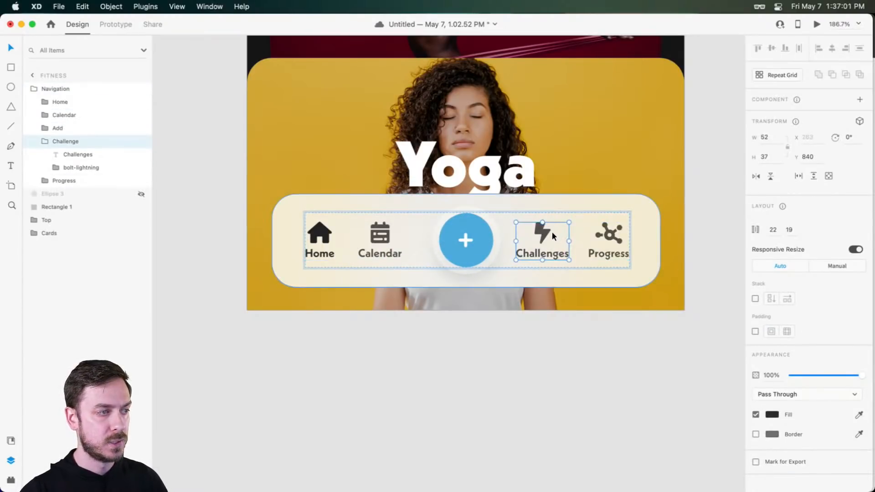
{"action": "key", "text": "Escape"}
{"action": "left_click_drag", "start_coordinate": [463, 232], "coordinate": [464, 233]}
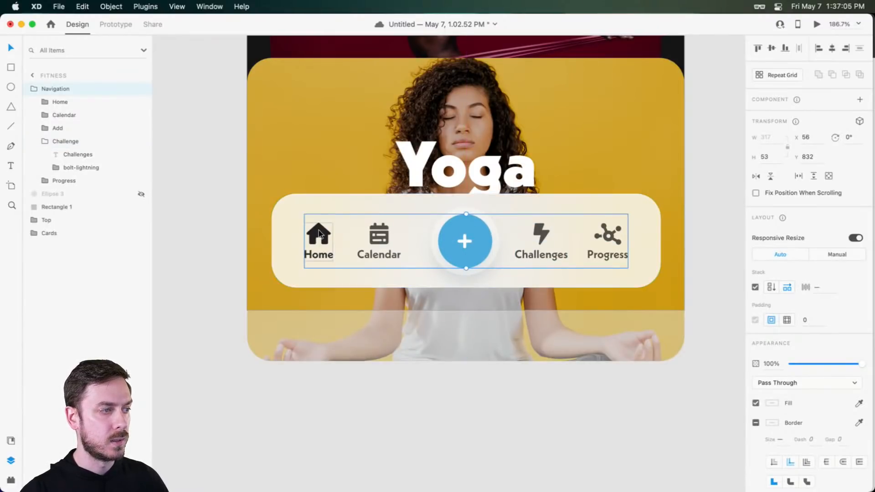
- Set the stack gap between Home and Calendar to 32 and between Calendar and the add button to 26
{"action": "left_click", "coordinate": [383, 233]}
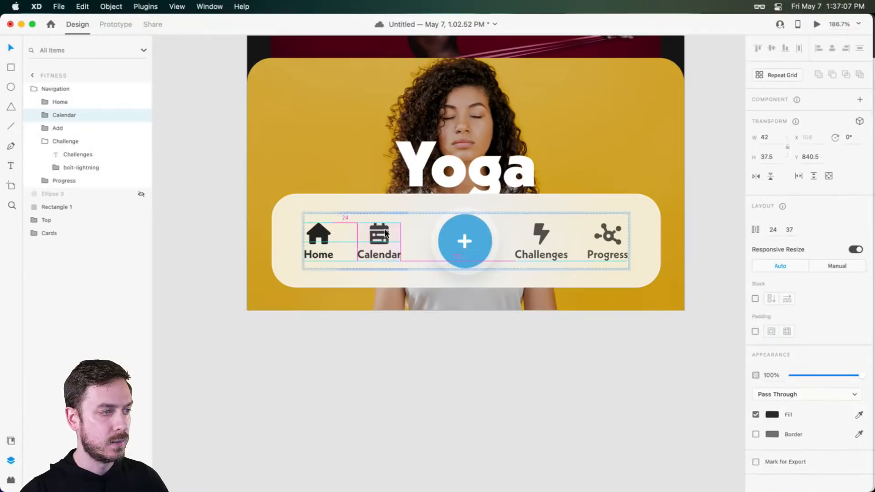
{"action": "left_click_drag", "start_coordinate": [344, 237], "coordinate": [351, 238]}
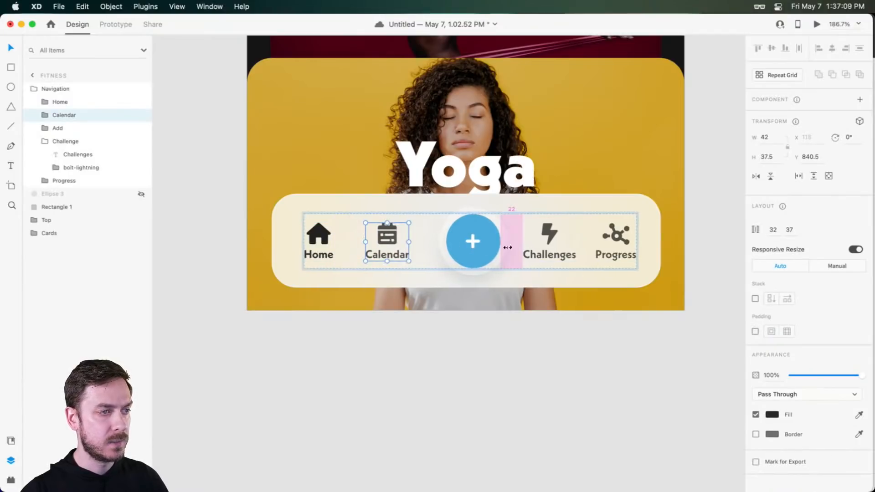
{"action": "left_click_drag", "start_coordinate": [433, 243], "coordinate": [418, 241]}
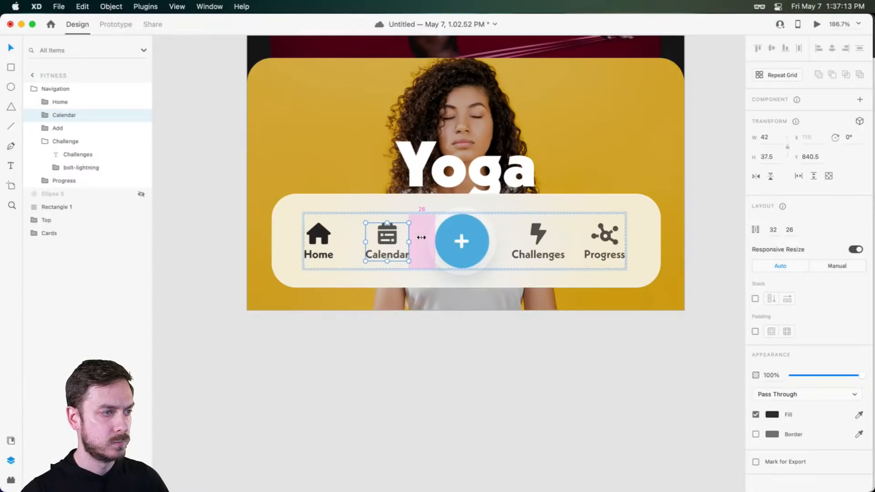
{"action": "key", "text": "Escape"}
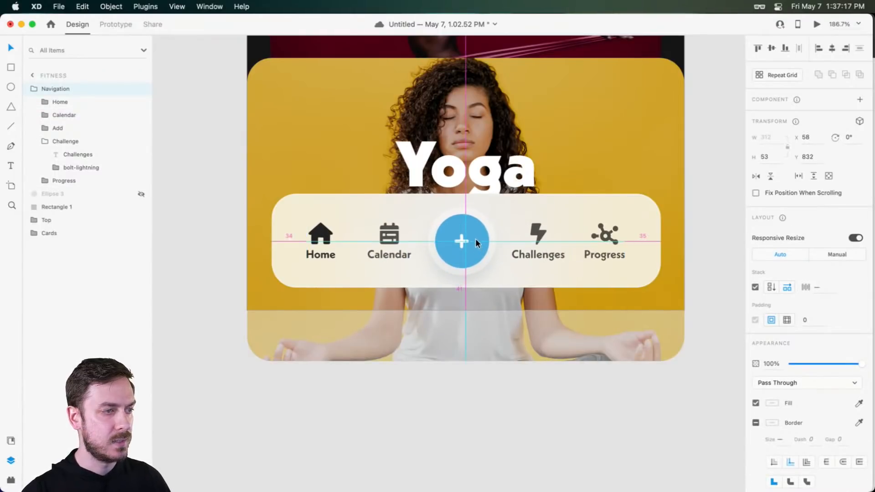
- Even out the Navigation stack to a uniform spacing of 30 and place the group at X 47, Y 830
{"action": "key", "text": "super+Return"}
{"action": "key", "text": "Escape"}
{"action": "mouse_move", "coordinate": [322, 227]}
{"action": "left_mouse_down"}
{"action": "mouse_move", "coordinate": [310, 230]}
{"action": "mouse_move", "coordinate": [339, 236]}
{"action": "mouse_move", "coordinate": [335, 229]}
{"action": "left_mouse_up"}
{"action": "double_click", "coordinate": [376, 236]}
{"action": "key", "text": "super+Return"}
{"action": "left_click", "coordinate": [335, 229]}
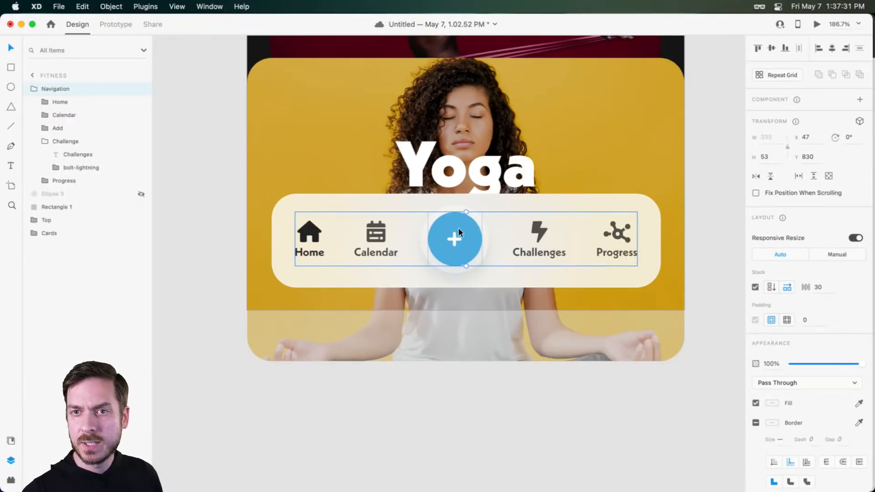
- Examine the Challenges label inside its group and its spacing next to the add button
{"action": "scroll", "coordinate": [530, 244], "scroll_direction": "up", "scroll_amount": 5}
{"action": "left_click", "coordinate": [545, 262]}
{"action": "left_click", "coordinate": [565, 268], "text": "super"}
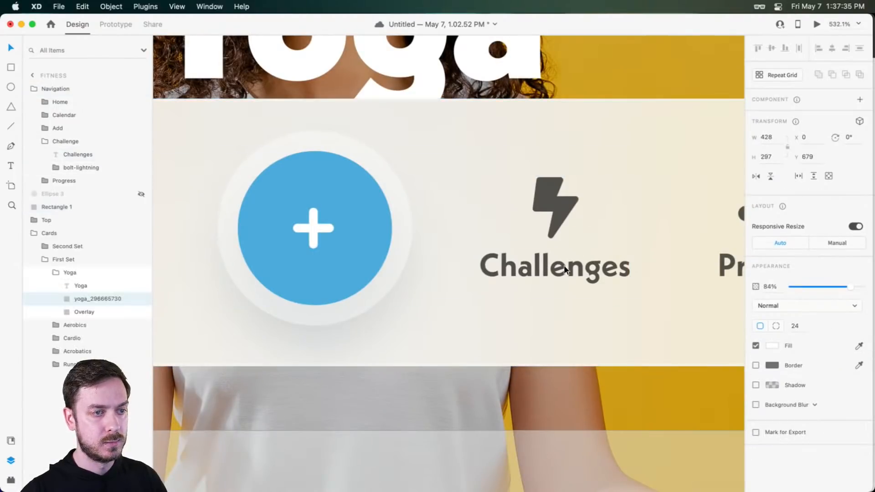
{"action": "left_click", "coordinate": [564, 269], "text": "super"}
{"action": "left_click", "coordinate": [545, 268], "text": "super"}
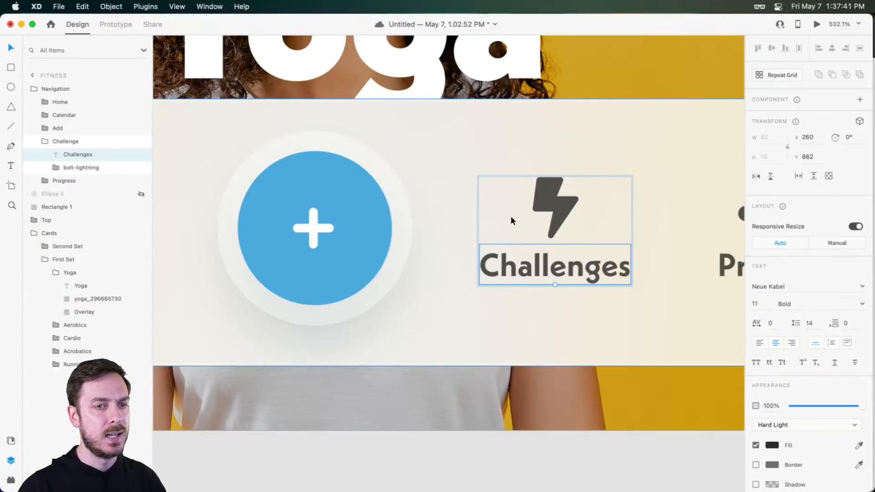
{"action": "left_click", "coordinate": [510, 215]}
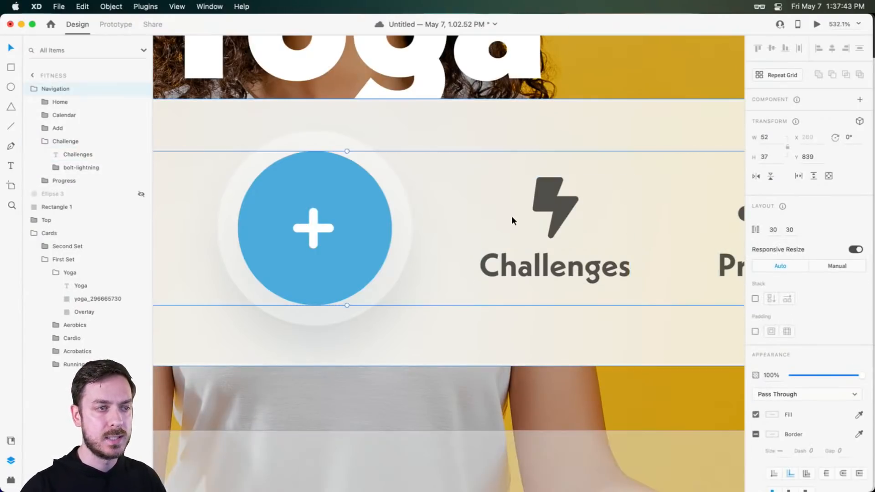
{"action": "scroll", "coordinate": [536, 119], "scroll_direction": "down", "scroll_amount": 10}
{"action": "left_click", "coordinate": [725, 160]}
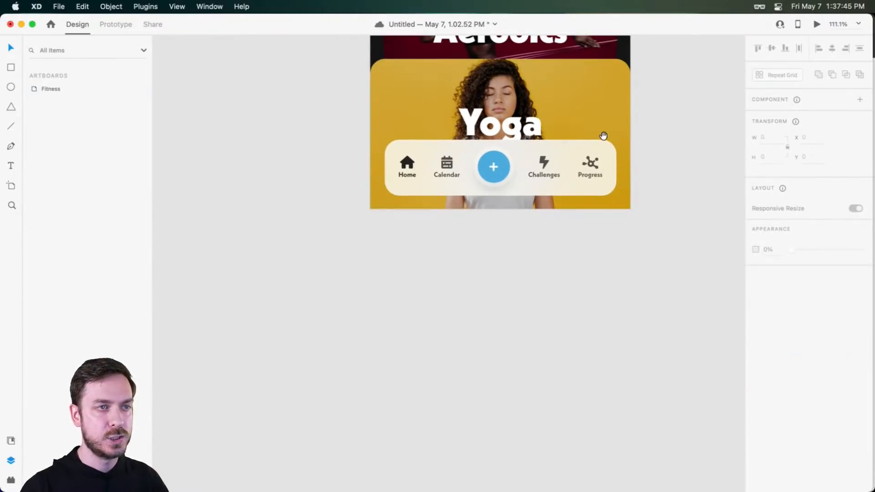
- Review the navigation bar against the Yoga card and the complete Fitness artboard
{"action": "scroll", "coordinate": [599, 130], "scroll_direction": "up", "scroll_amount": 5}
{"action": "scroll", "coordinate": [602, 222], "scroll_direction": "up", "scroll_amount": 5}
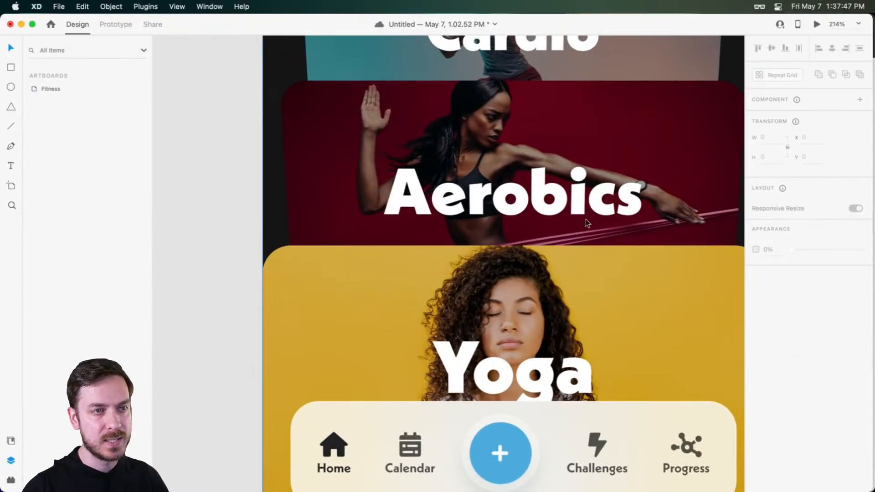
{"action": "scroll", "coordinate": [509, 341], "scroll_direction": "down", "scroll_amount": 2}
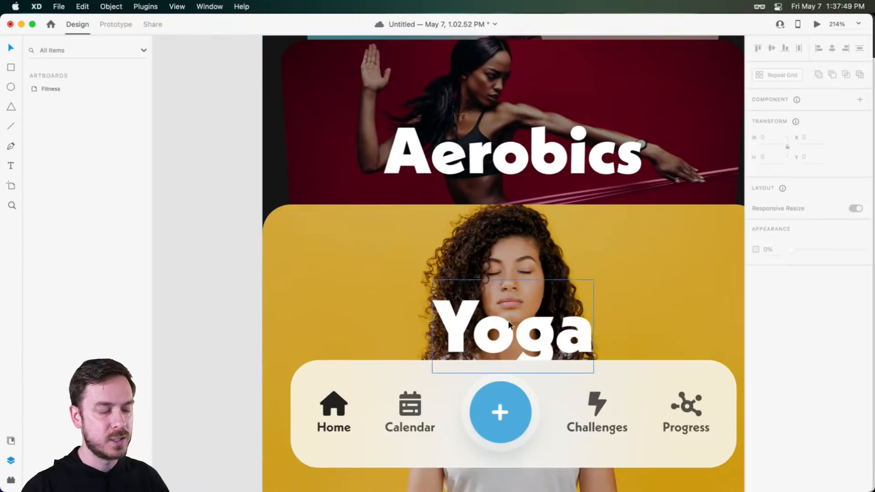
{"action": "scroll", "coordinate": [507, 321], "scroll_direction": "down", "scroll_amount": 4}
{"action": "left_click", "coordinate": [559, 365]}
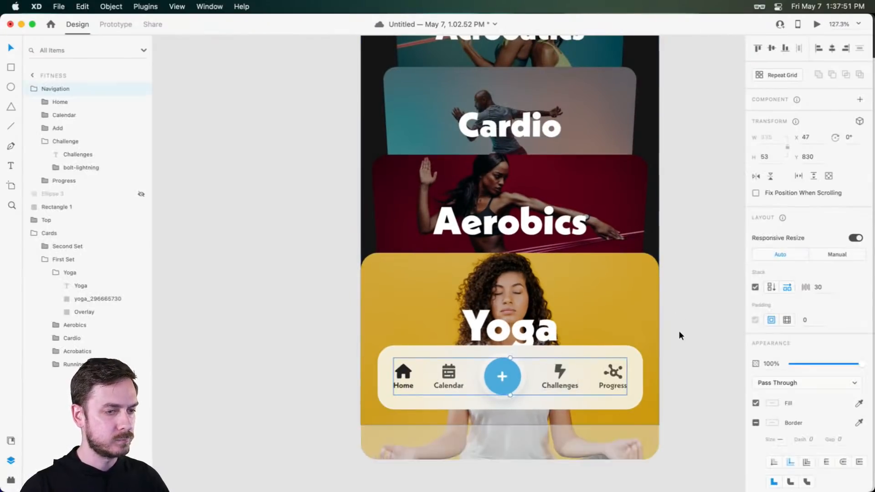
{"action": "scroll", "coordinate": [676, 332], "scroll_direction": "down", "scroll_amount": 4}
{"action": "left_click", "coordinate": [722, 320]}
{"action": "left_click_drag", "start_coordinate": [675, 319], "coordinate": [605, 307]}
{"action": "scroll", "coordinate": [603, 302], "scroll_direction": "down", "scroll_amount": 2}
{"action": "scroll", "coordinate": [610, 261], "scroll_direction": "down", "scroll_amount": 5}
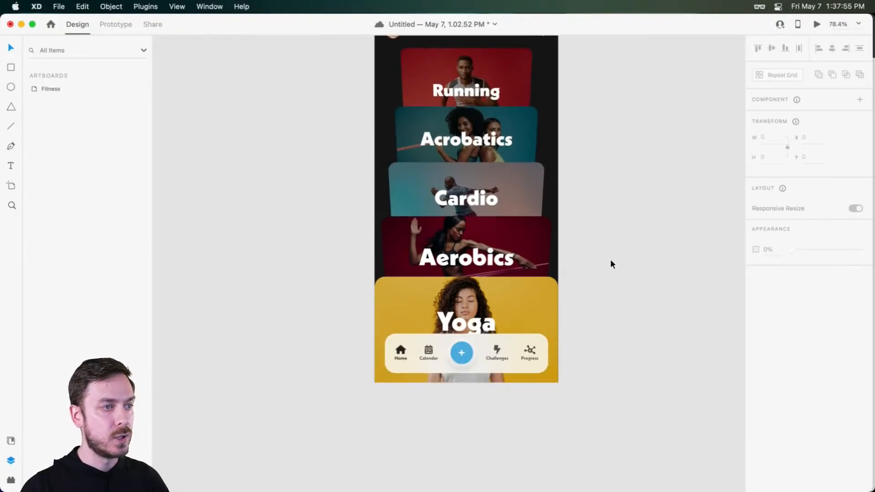
{"action": "scroll", "coordinate": [610, 260], "scroll_direction": "up", "scroll_amount": 2}
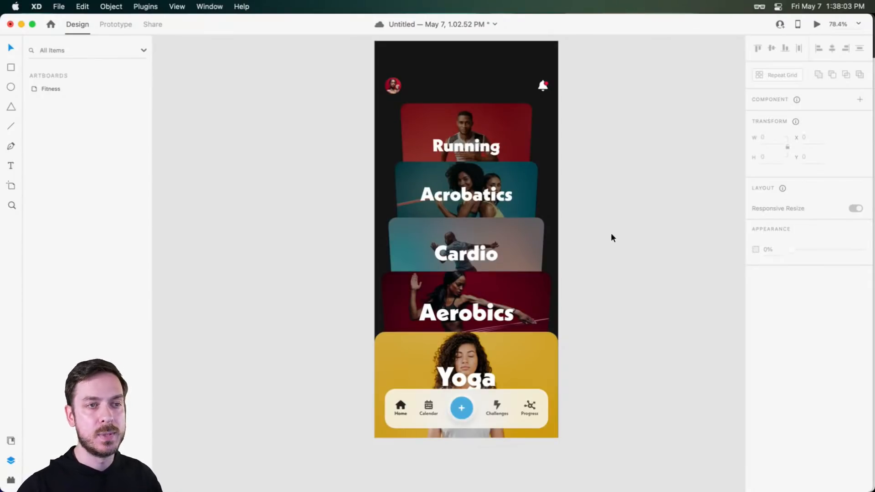
{"action": "scroll", "coordinate": [610, 234], "scroll_direction": "down", "scroll_amount": 5}
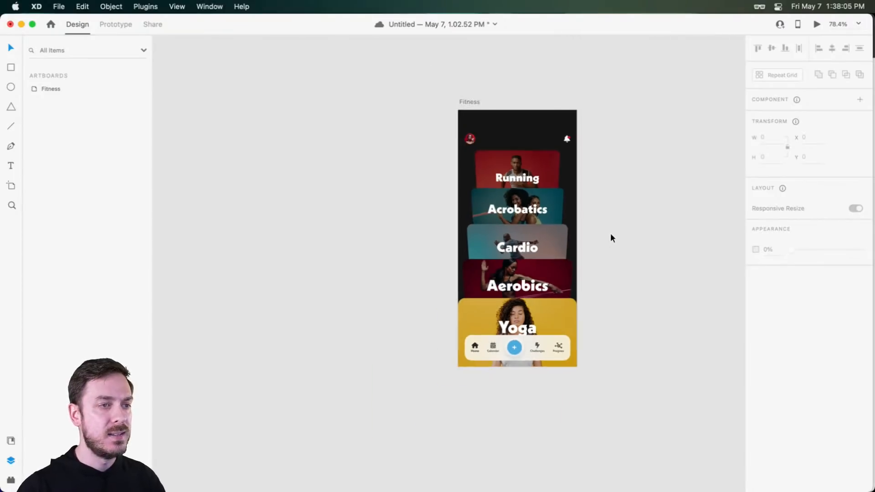
{"action": "scroll", "coordinate": [611, 233], "scroll_direction": "right", "scroll_amount": 2}
{"action": "left_click", "coordinate": [414, 107]}
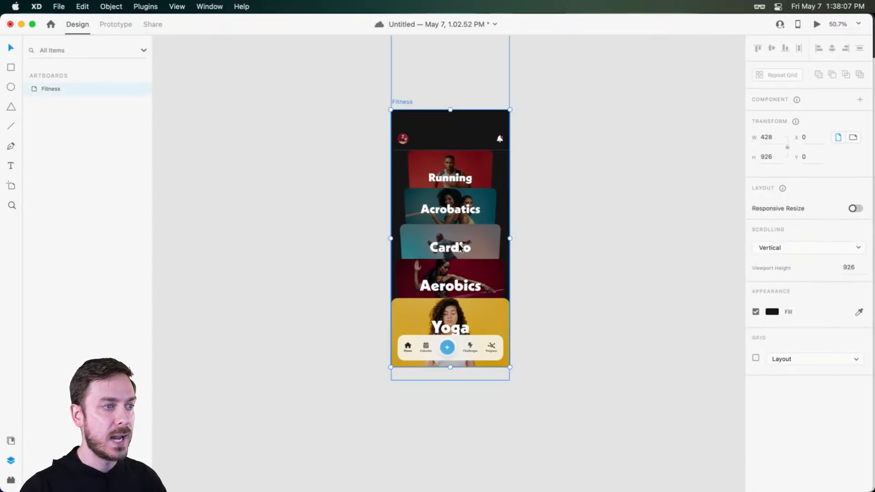
- Turn the Navigation icon group and its background rectangle at the bottom of the Fitness artboard into one component
{"action": "left_click", "coordinate": [445, 351]}
{"action": "scroll", "coordinate": [445, 351], "scroll_direction": "up", "scroll_amount": 5}
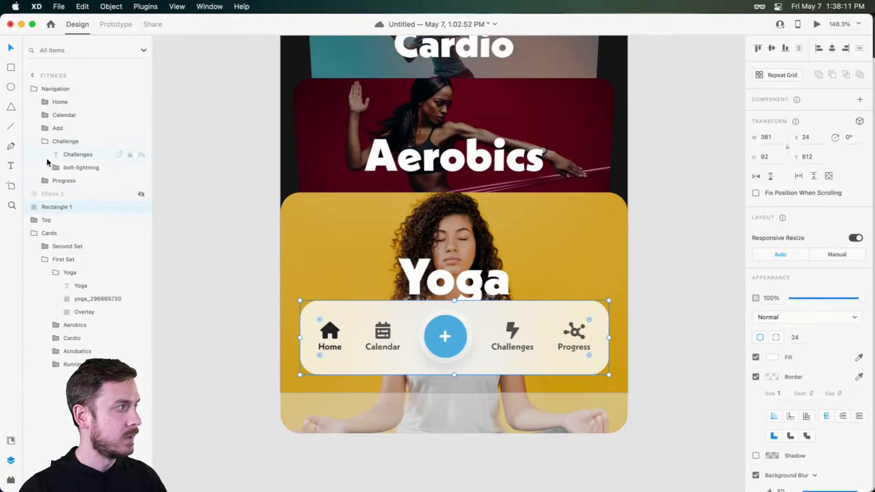
{"action": "left_click", "coordinate": [61, 88], "text": "shift"}
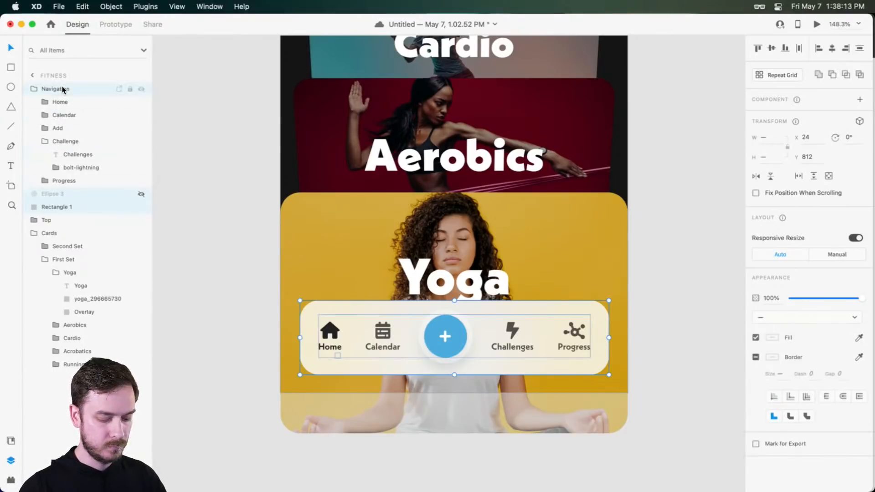
{"action": "left_click", "coordinate": [857, 100]}
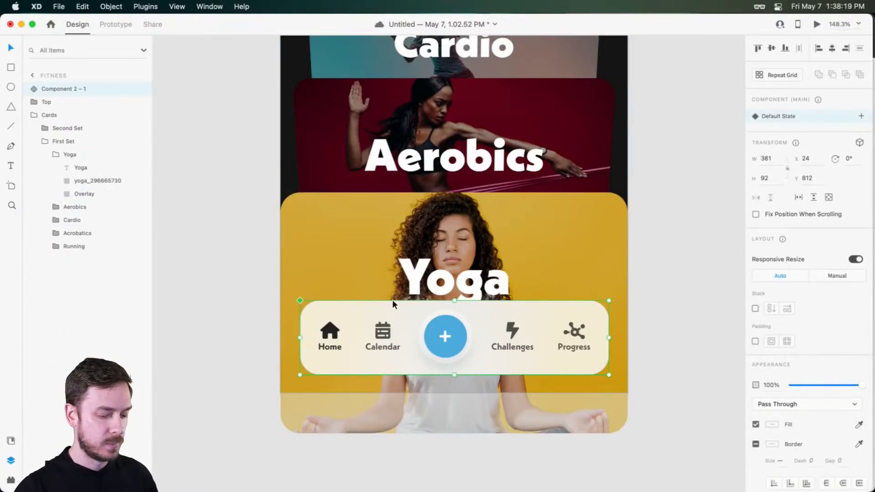
- Rename the new component Navigation in the document assets
{"action": "key", "text": "super+shift+c"}
{"action": "double_click", "coordinate": [70, 193]}
{"action": "type", "text": "Navigation"}
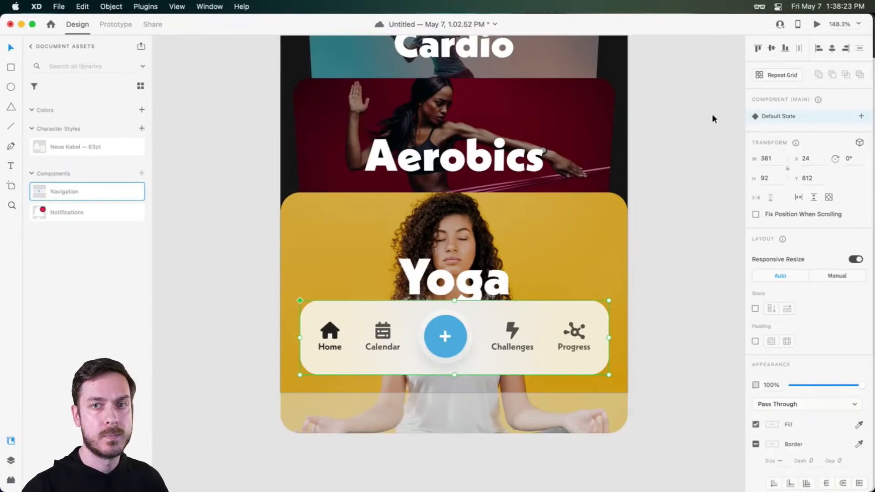
- Duplicate the Fitness artboard
{"action": "key", "text": "Escape"}
{"action": "scroll", "coordinate": [688, 171], "scroll_direction": "down", "scroll_amount": 5}
{"action": "left_click_drag", "start_coordinate": [728, 174], "coordinate": [596, 273]}
{"action": "key", "text": "super+y"}
{"action": "left_click", "coordinate": [395, 234]}
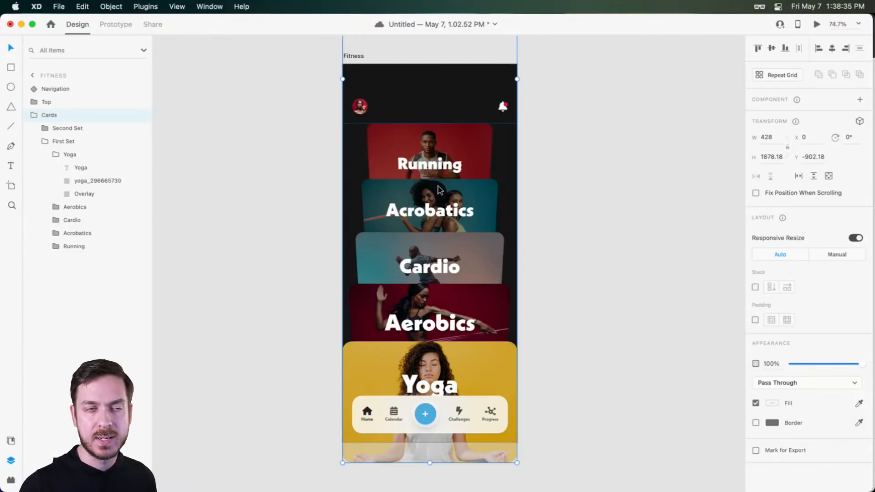
{"action": "left_click", "coordinate": [357, 56]}
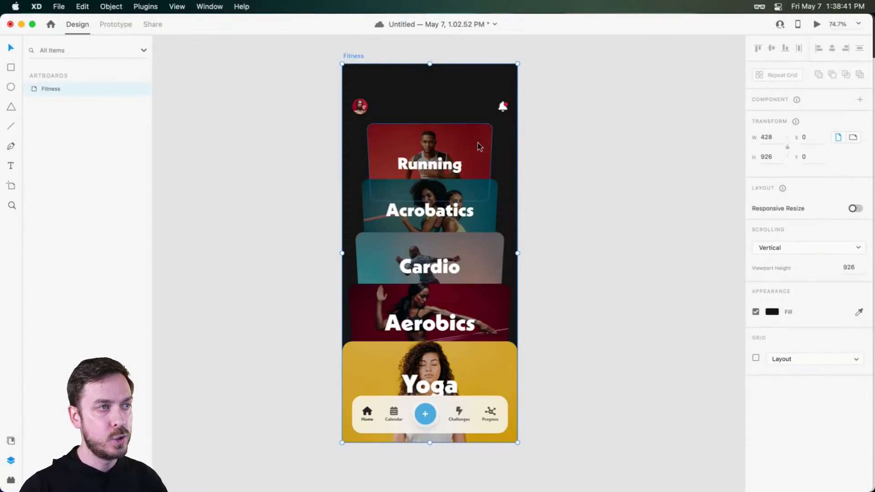
{"action": "key", "text": "super+d"}
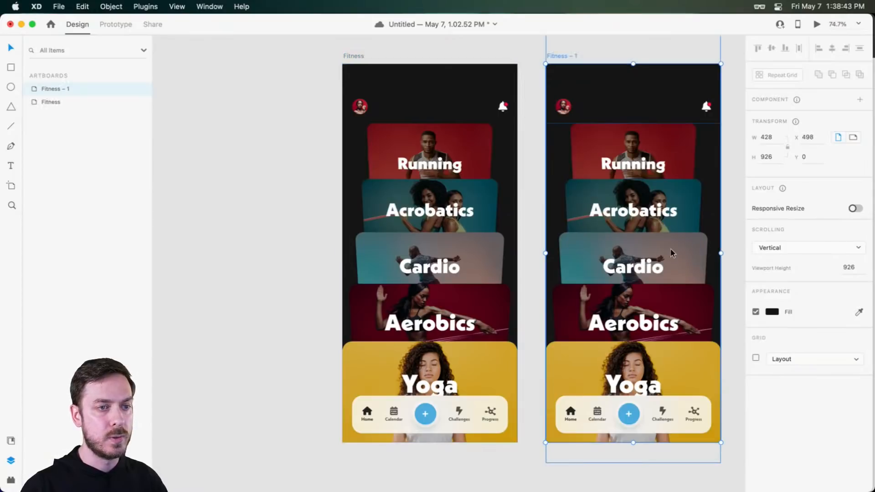
- On the duplicated artboard, move Second Set down to Y 184.82 and First Set below the artboard to Y 1024.16
{"action": "scroll", "coordinate": [579, 223], "scroll_direction": "right", "scroll_amount": 5}
{"action": "left_click", "coordinate": [503, 207]}
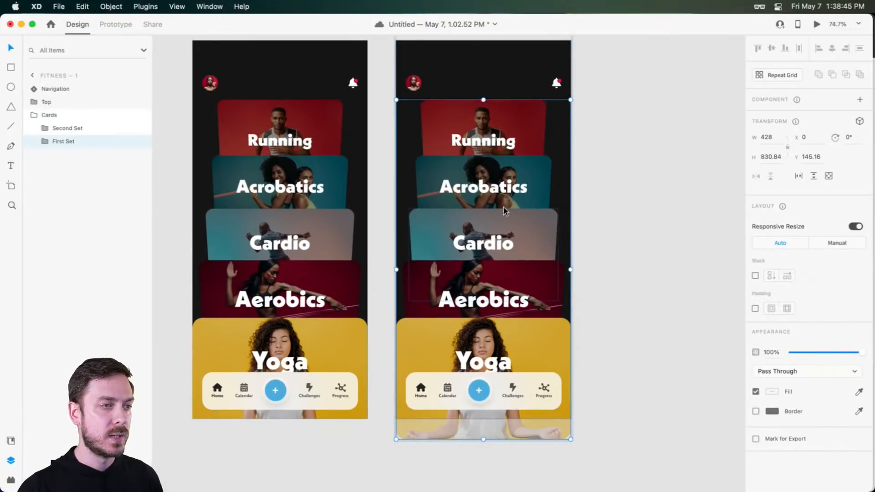
{"action": "left_click", "coordinate": [77, 125]}
{"action": "scroll", "coordinate": [506, 192], "scroll_direction": "down", "scroll_amount": 5}
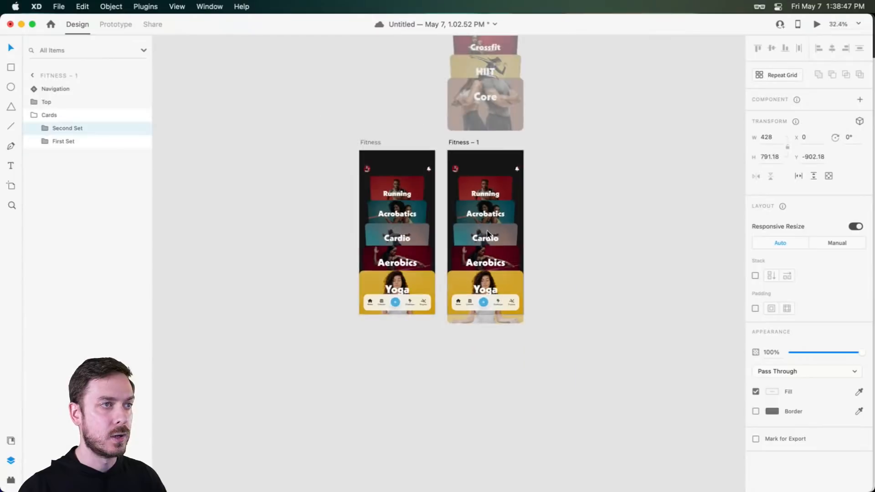
{"action": "scroll", "coordinate": [506, 191], "scroll_direction": "up", "scroll_amount": 2}
{"action": "left_click_drag", "start_coordinate": [492, 129], "coordinate": [494, 304]}
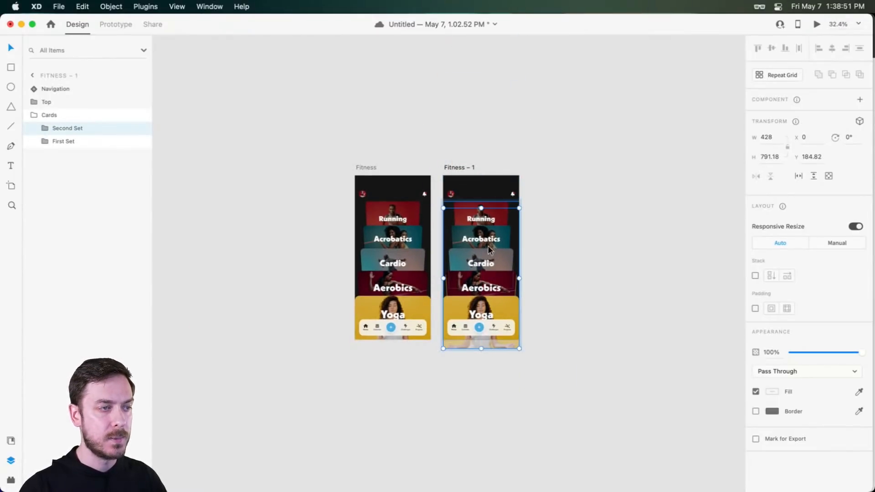
{"action": "left_click_drag", "start_coordinate": [490, 236], "coordinate": [488, 388]}
- Raise the Strength card to Y 153.82, the Balling card to Y 286.42, and the Crossfit card slightly
{"action": "scroll", "coordinate": [490, 219], "scroll_direction": "up", "scroll_amount": 5}
{"action": "double_click", "coordinate": [490, 213]}
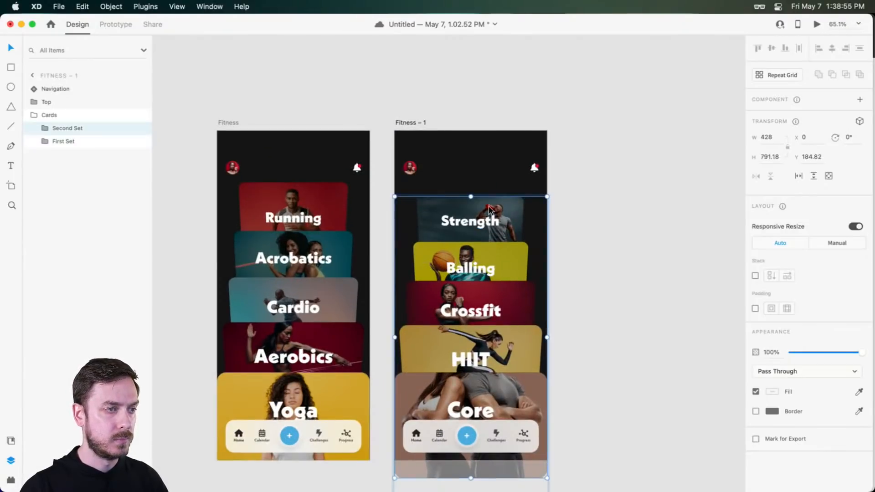
{"action": "left_click_drag", "start_coordinate": [489, 208], "coordinate": [489, 196]}
{"action": "left_click_drag", "start_coordinate": [488, 262], "coordinate": [491, 252]}
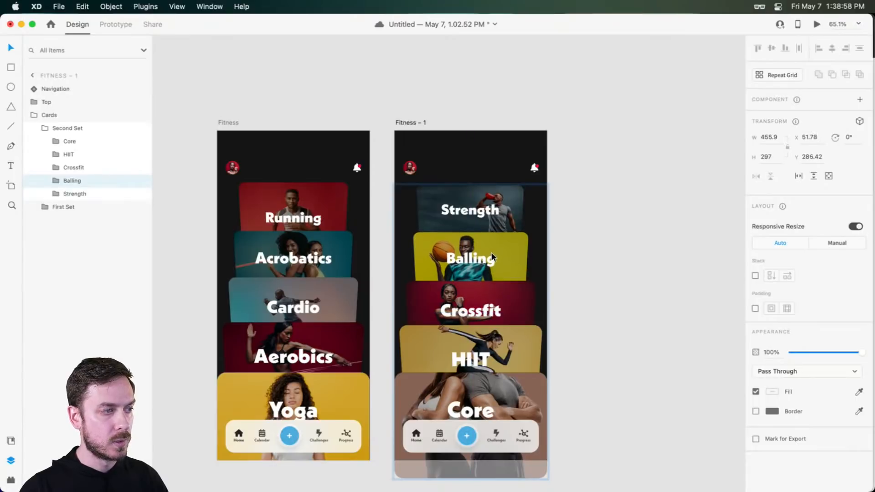
{"action": "left_click", "coordinate": [477, 298]}
{"action": "left_click_drag", "start_coordinate": [477, 299], "coordinate": [477, 297]}
- Lower the Strength title within its card to Y 221.69
{"action": "double_click", "coordinate": [473, 212]}
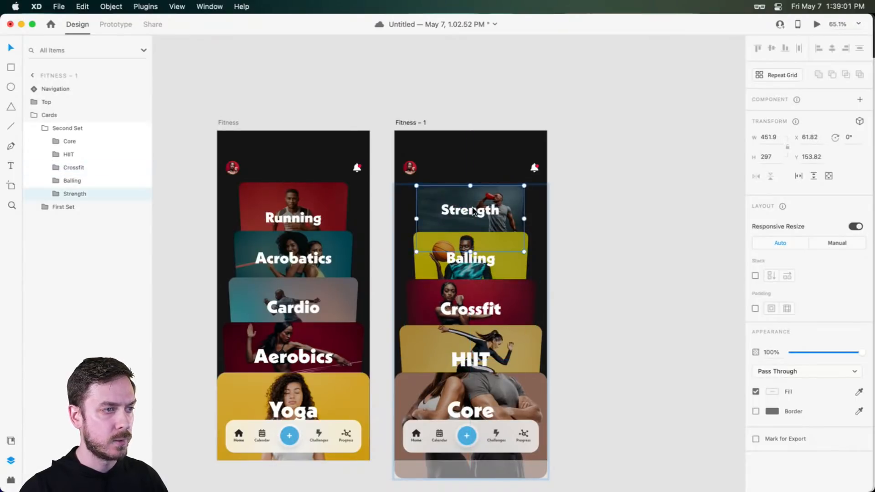
{"action": "left_click_drag", "start_coordinate": [473, 212], "coordinate": [473, 222]}
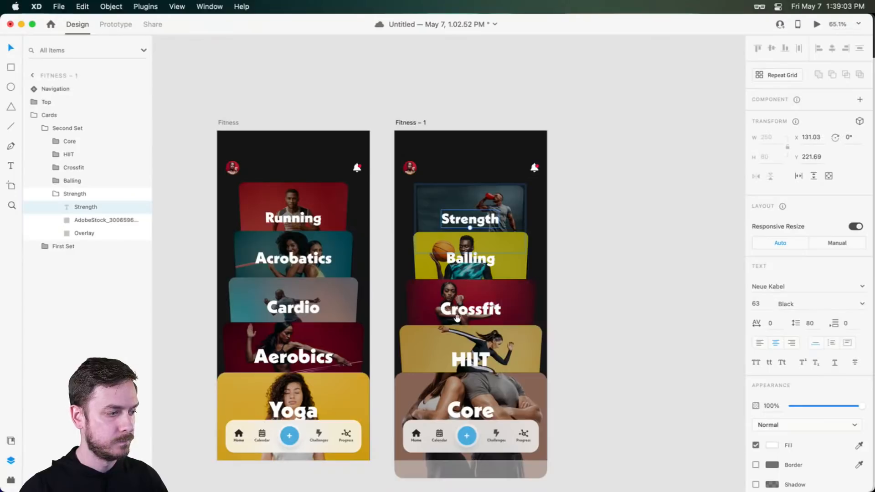
{"action": "scroll", "coordinate": [463, 312], "scroll_direction": "down", "scroll_amount": 4}
{"action": "left_click", "coordinate": [595, 275]}
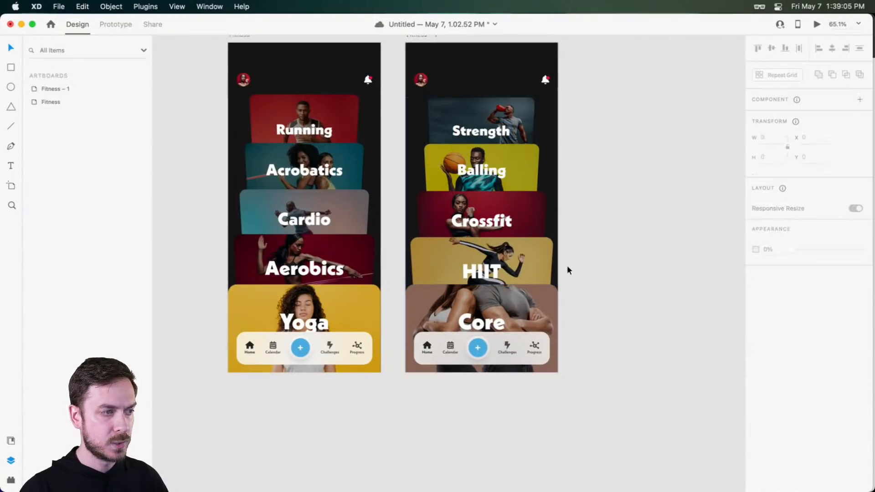
{"action": "left_click_drag", "start_coordinate": [506, 187], "coordinate": [534, 238]}
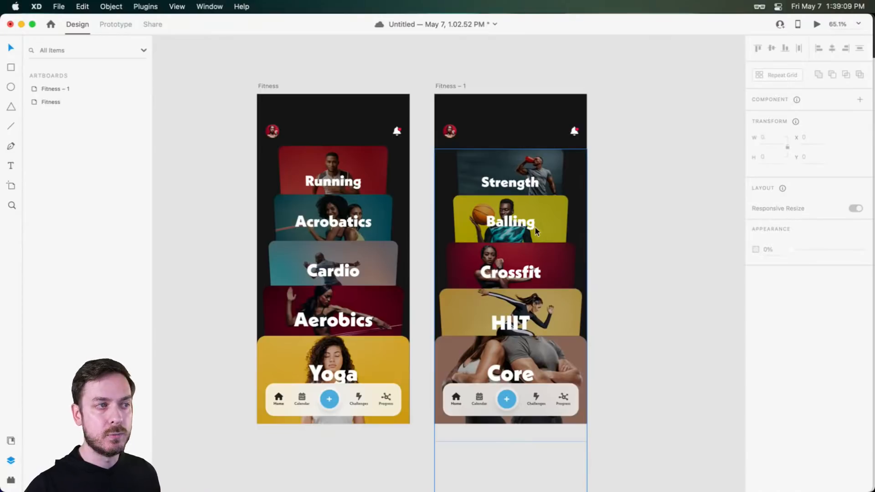
- Wire the First Set cards on Fitness to the Fitness – 1 artboard with a Drag trigger using Auto-Animate
{"action": "left_click", "coordinate": [267, 85]}
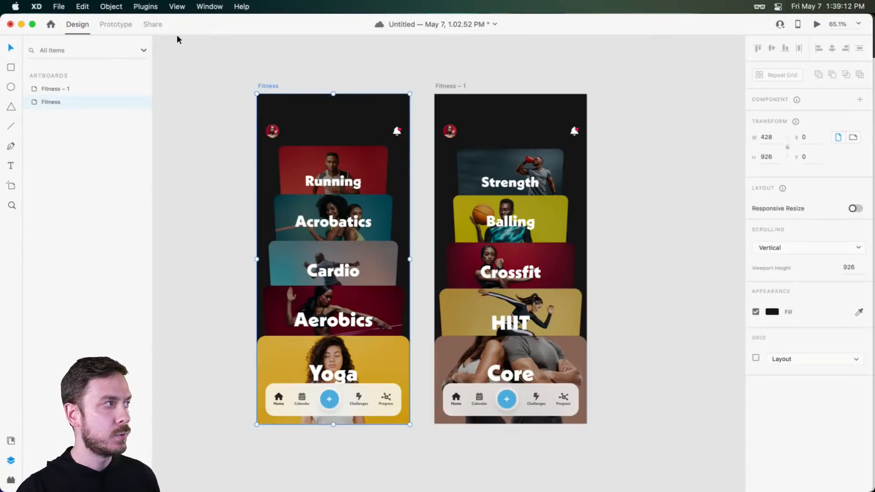
{"action": "left_click", "coordinate": [116, 24]}
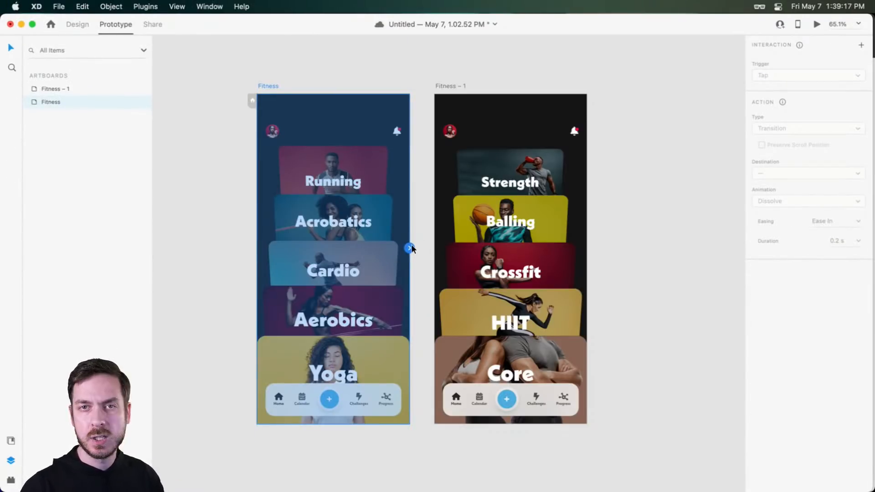
{"action": "double_click", "coordinate": [319, 245]}
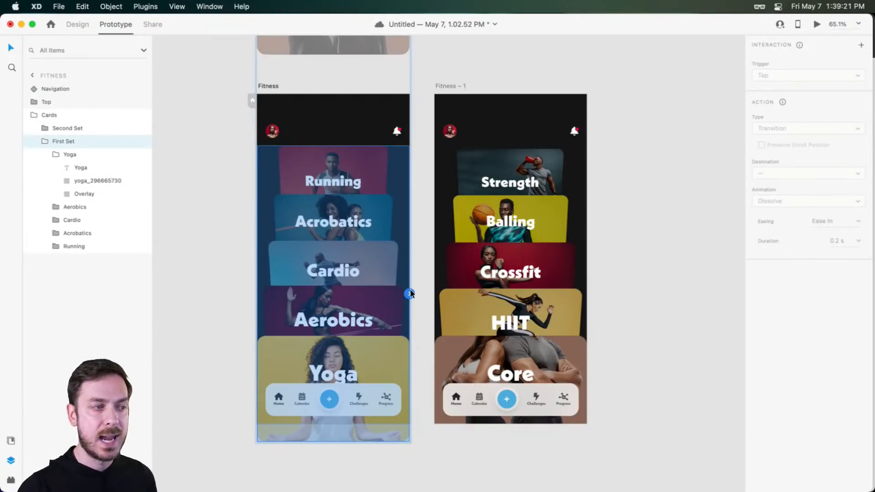
{"action": "left_click_drag", "start_coordinate": [410, 292], "coordinate": [467, 197]}
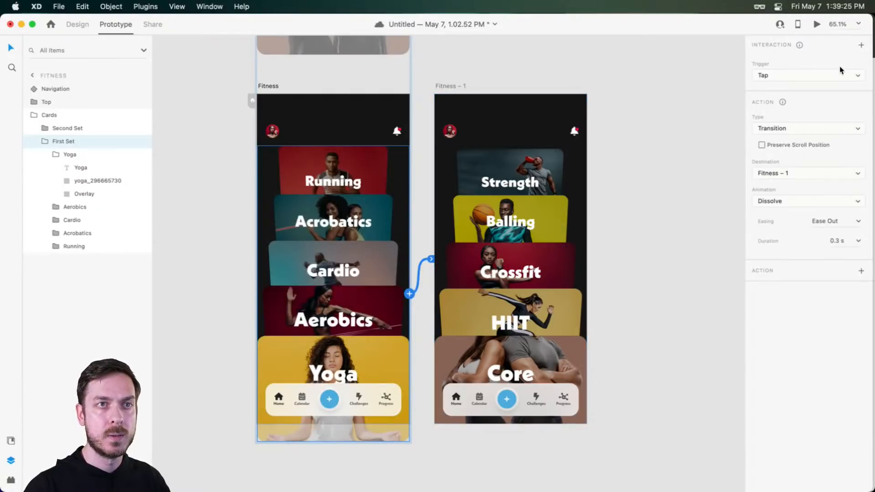
{"action": "left_click", "coordinate": [811, 76]}
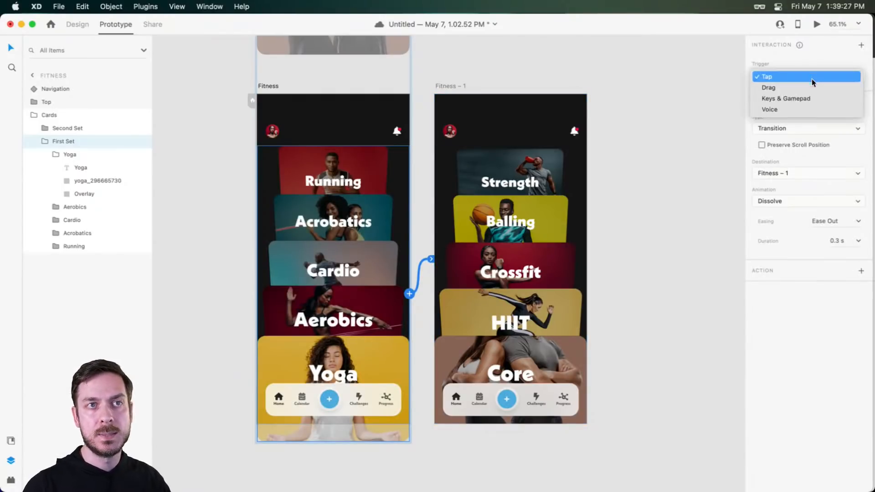
{"action": "left_click", "coordinate": [808, 88]}
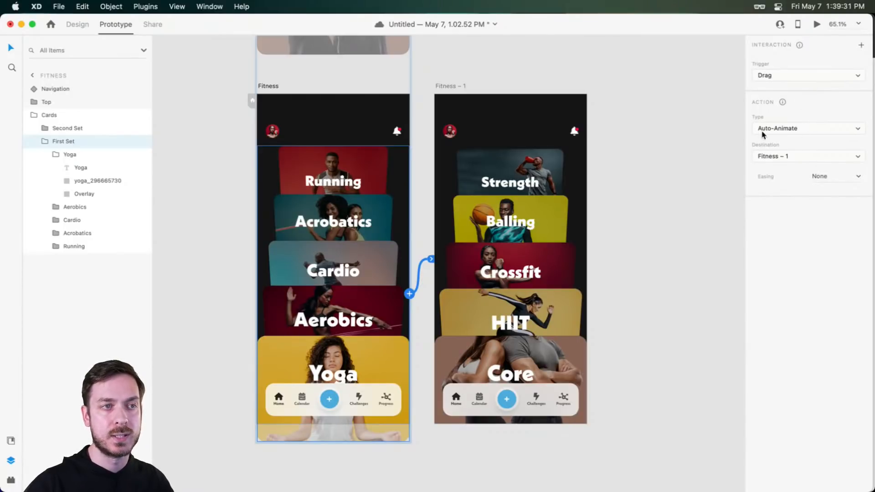
- Preview the swipe transition from the first card set to the second
{"action": "left_click", "coordinate": [818, 25]}
{"action": "left_click_drag", "start_coordinate": [492, 176], "coordinate": [501, 388]}
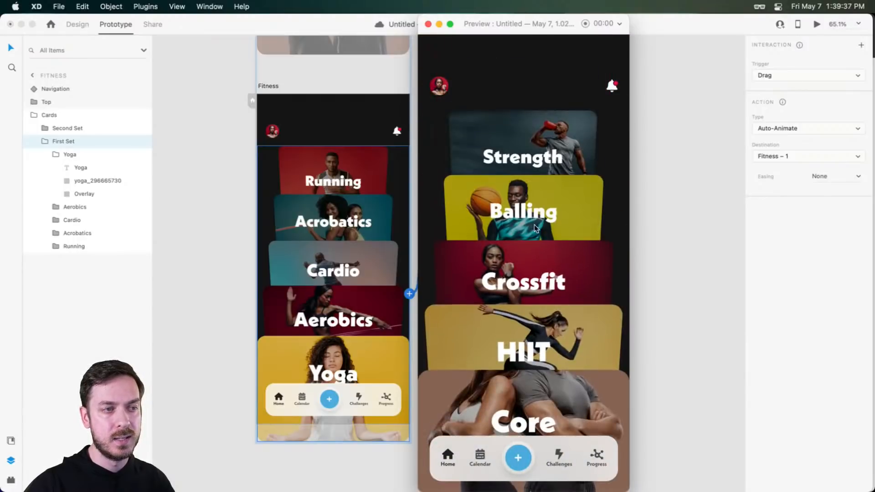
{"action": "key", "text": "super+w"}
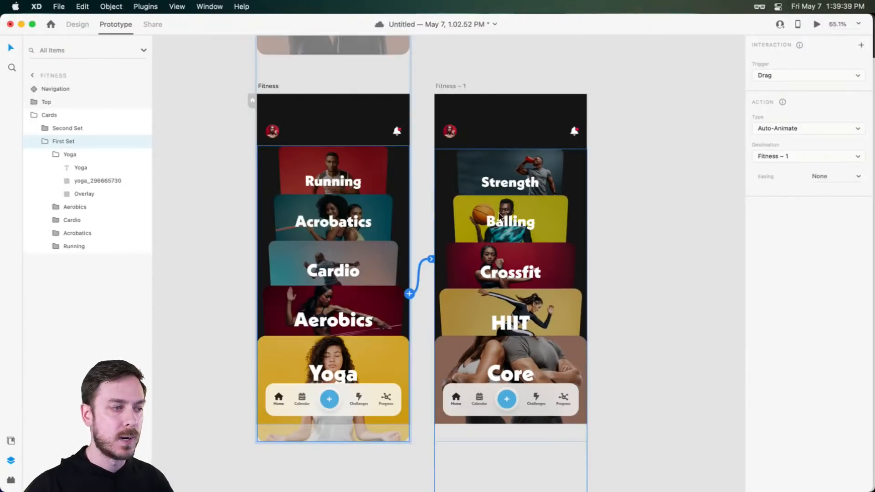
{"action": "left_click", "coordinate": [783, 75]}
{"action": "left_click", "coordinate": [790, 64]}
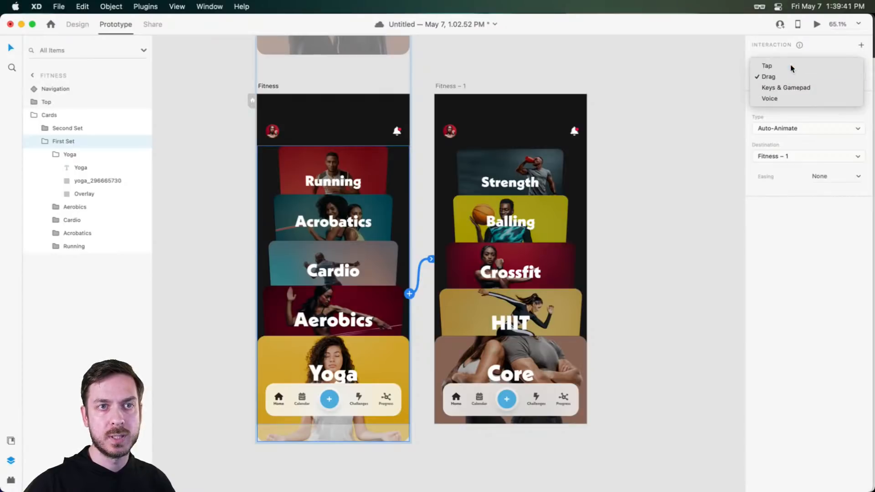
{"action": "key", "text": "super+z"}
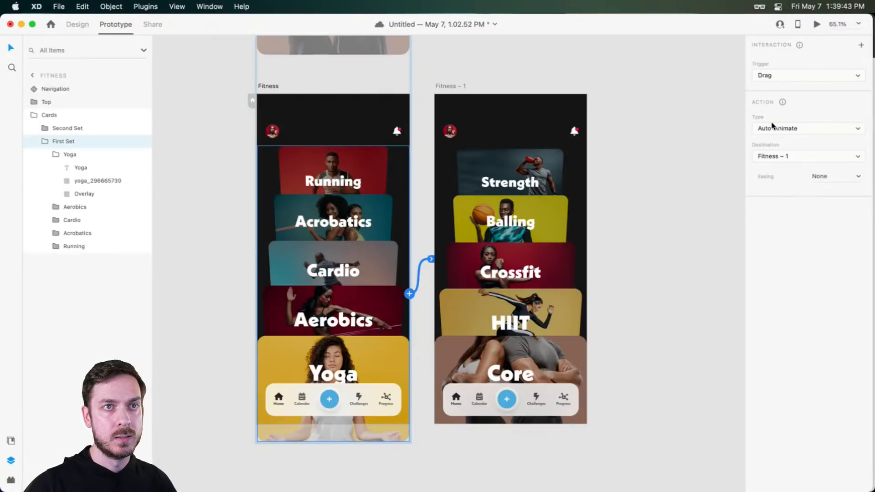
- Add a Tap interaction to First Set that auto-animates to Fitness – 1 with Ease In-Out easing and a 1 s duration
{"action": "left_click", "coordinate": [860, 45]}
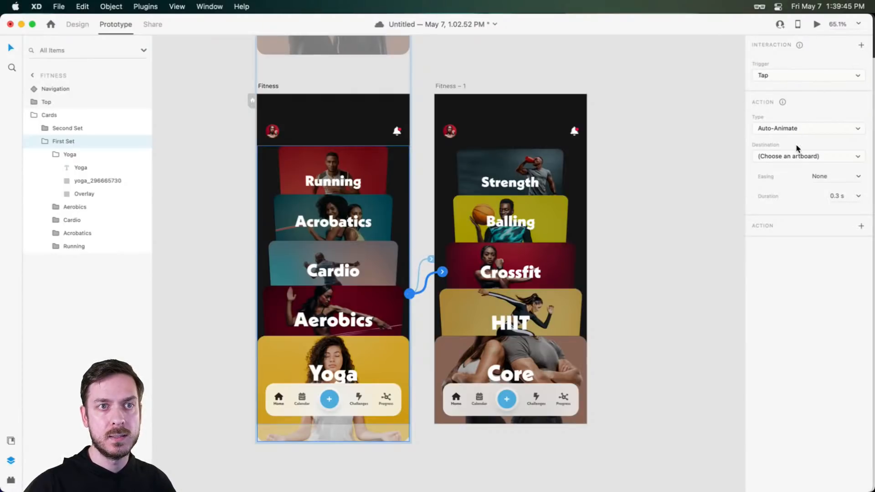
{"action": "left_click", "coordinate": [780, 156]}
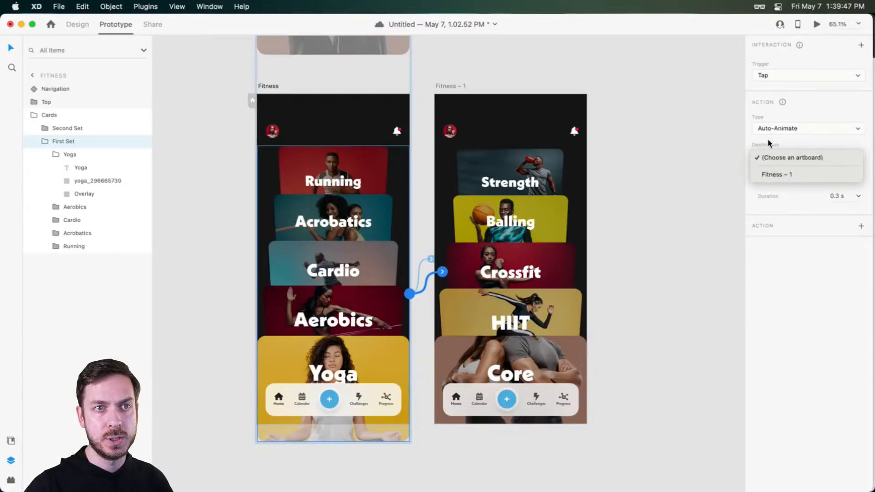
{"action": "left_click", "coordinate": [781, 175]}
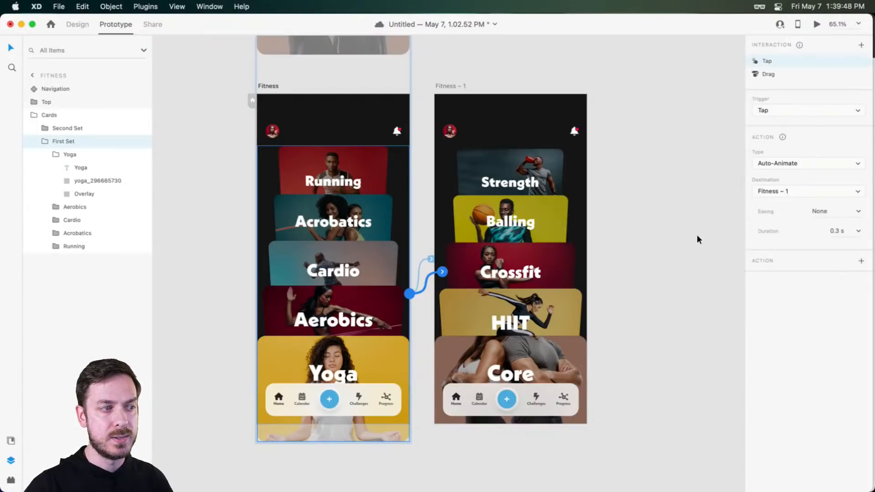
{"action": "left_click", "coordinate": [858, 211]}
{"action": "left_click", "coordinate": [834, 248]}
{"action": "left_click", "coordinate": [858, 231]}
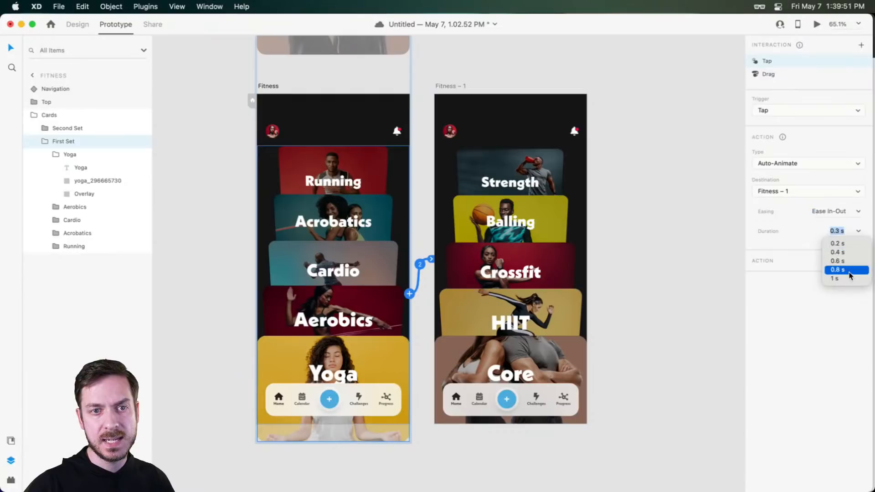
{"action": "left_click", "coordinate": [847, 278]}
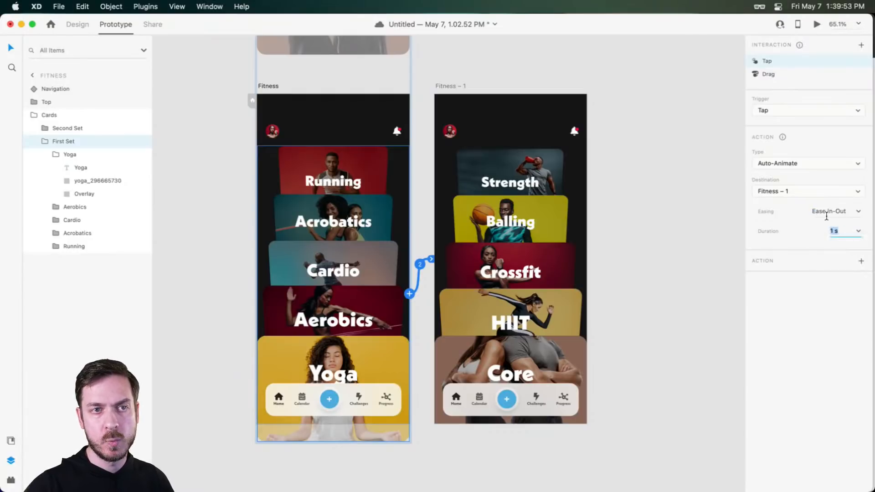
- Preview the tap transition between the two card sets
{"action": "left_click", "coordinate": [815, 25]}
{"action": "left_click", "coordinate": [533, 268]}
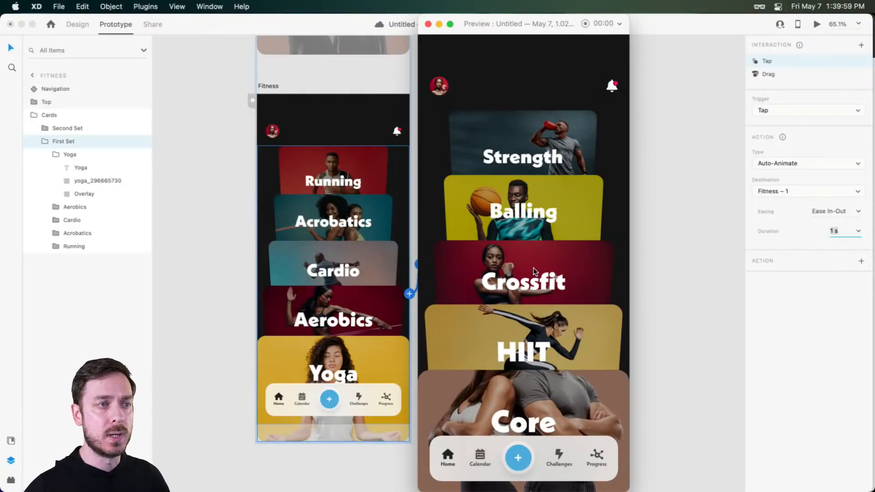
{"action": "key", "text": "super+w"}
{"action": "left_click", "coordinate": [593, 219]}
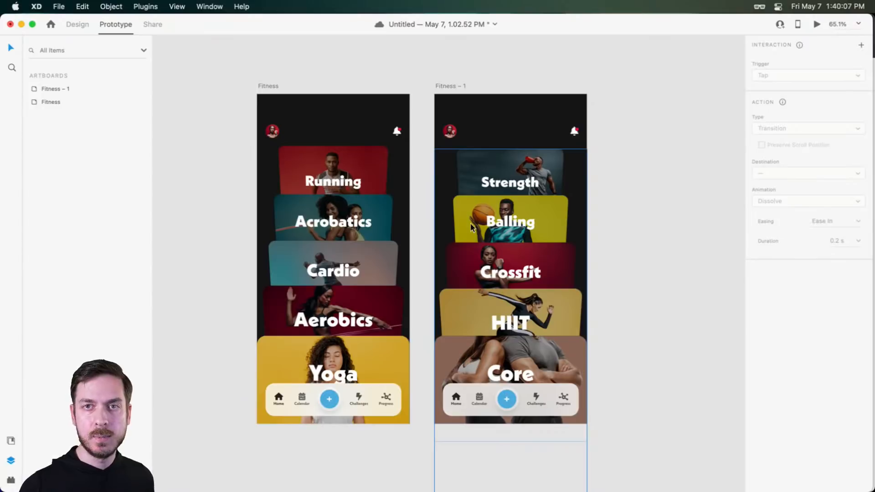
- Stretch the First Set group below Fitness – 1 to a height of about 1673 and move its Acrobatics card down for even spacing
{"action": "scroll", "coordinate": [521, 324], "scroll_direction": "down", "scroll_amount": 5}
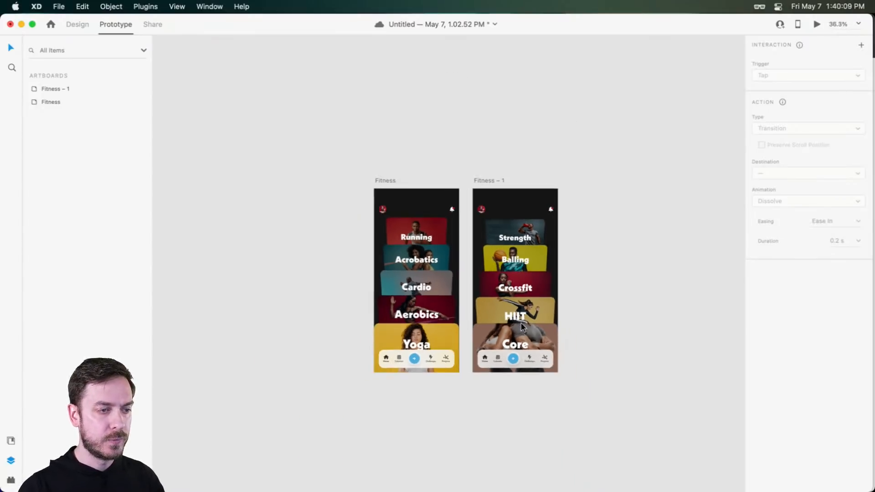
{"action": "scroll", "coordinate": [518, 219], "scroll_direction": "down", "scroll_amount": 1}
{"action": "left_click", "coordinate": [504, 207]}
{"action": "left_click", "coordinate": [78, 25]}
{"action": "double_click", "coordinate": [485, 203]}
{"action": "left_click", "coordinate": [491, 289]}
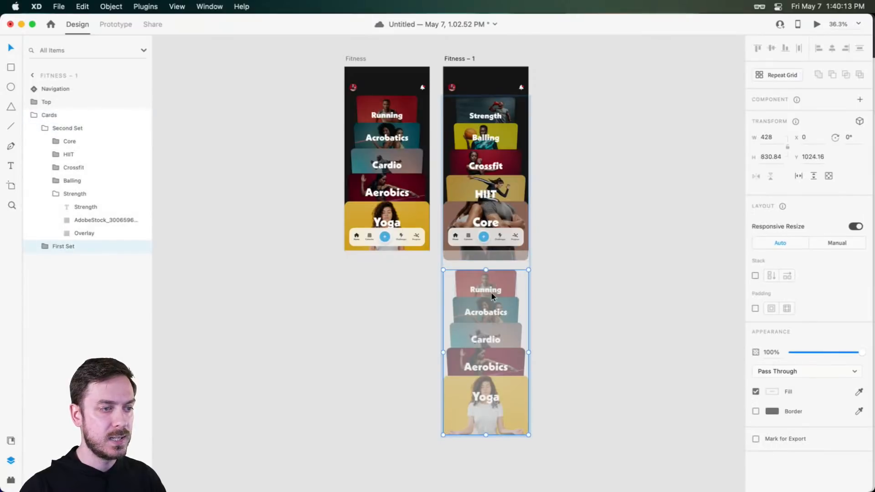
{"action": "scroll", "coordinate": [492, 296], "scroll_direction": "down", "scroll_amount": 4}
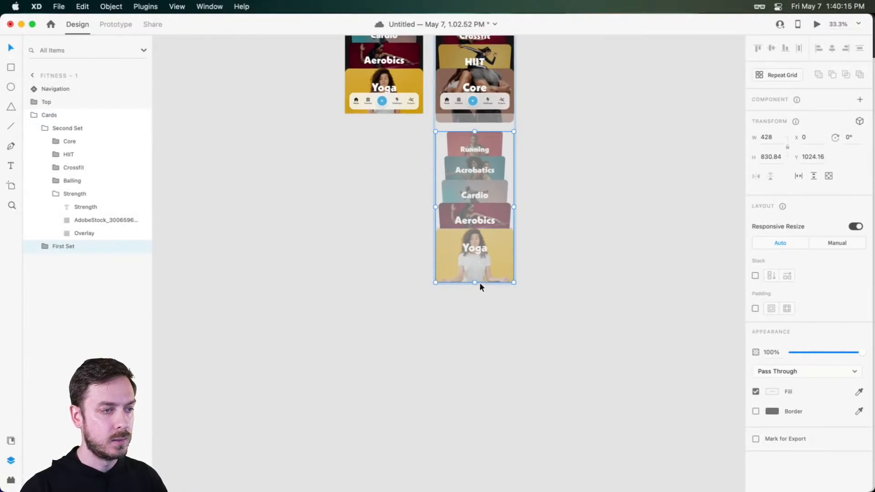
{"action": "left_click_drag", "start_coordinate": [475, 286], "coordinate": [476, 438]}
{"action": "double_click", "coordinate": [494, 172]}
{"action": "left_click_drag", "start_coordinate": [493, 171], "coordinate": [492, 208]}
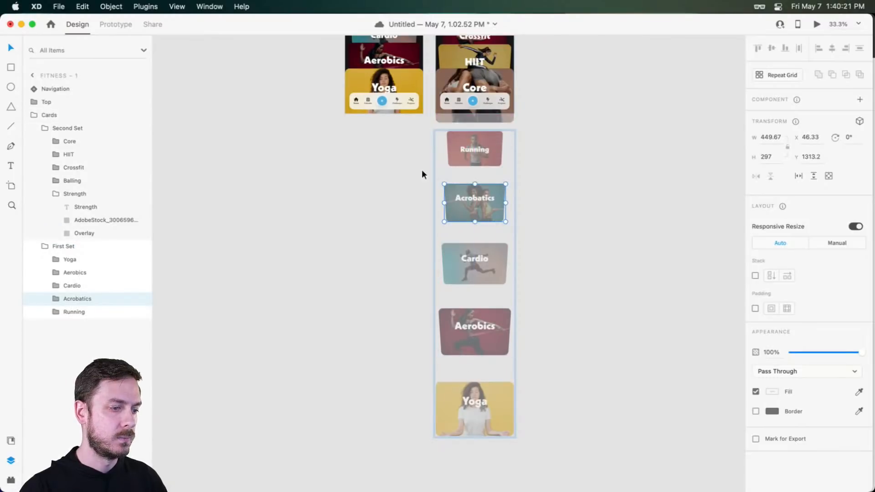
- Preview the swipe transition from the Fitness artboard with the more widely spaced First Set
{"action": "left_click", "coordinate": [403, 69]}
{"action": "key", "text": "super+Return"}
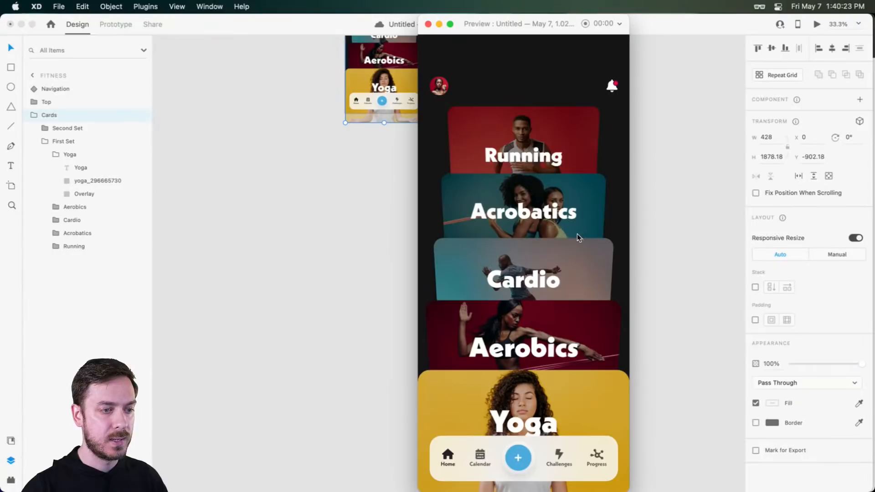
{"action": "scroll", "coordinate": [578, 234], "scroll_direction": "down", "scroll_amount": 10}
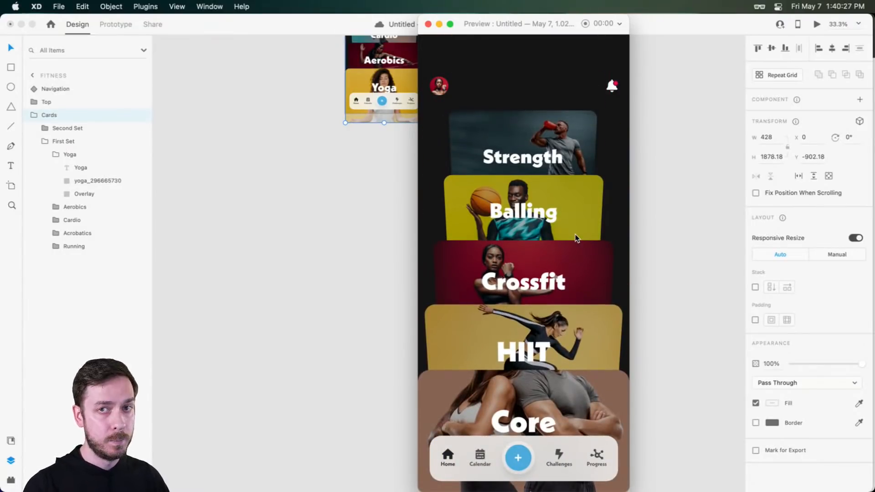
{"action": "key", "text": "super+w"}
- Stretch the First Set group on Fitness – 1 downward to a height of about 2130 to spread its cards further
{"action": "double_click", "coordinate": [462, 85]}
{"action": "double_click", "coordinate": [472, 205]}
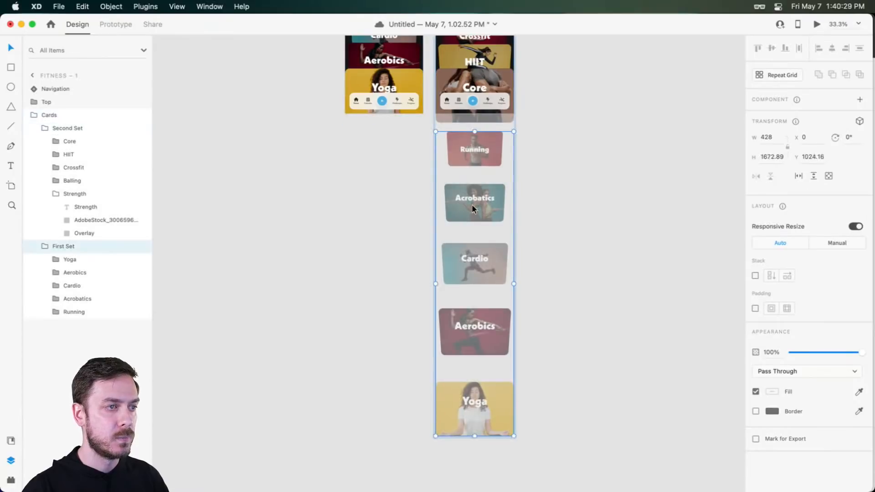
{"action": "key", "text": "Escape"}
{"action": "scroll", "coordinate": [483, 351], "scroll_direction": "down", "scroll_amount": 3}
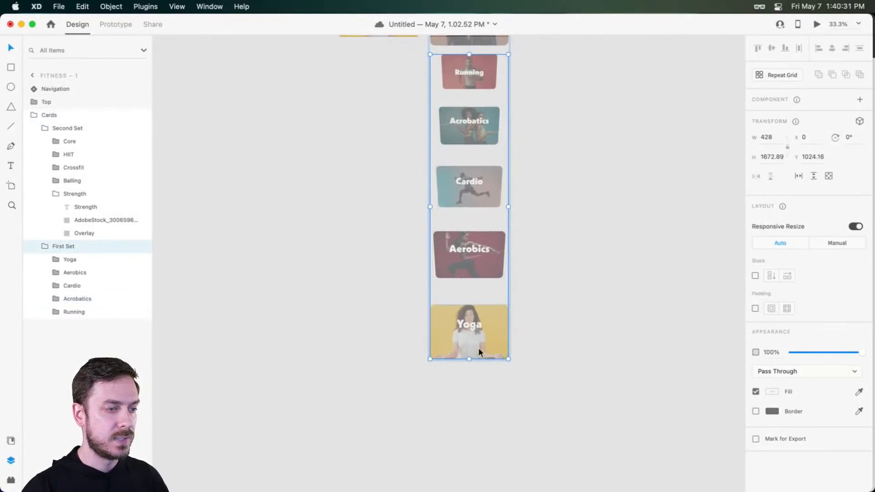
{"action": "left_click_drag", "start_coordinate": [470, 360], "coordinate": [469, 452]}
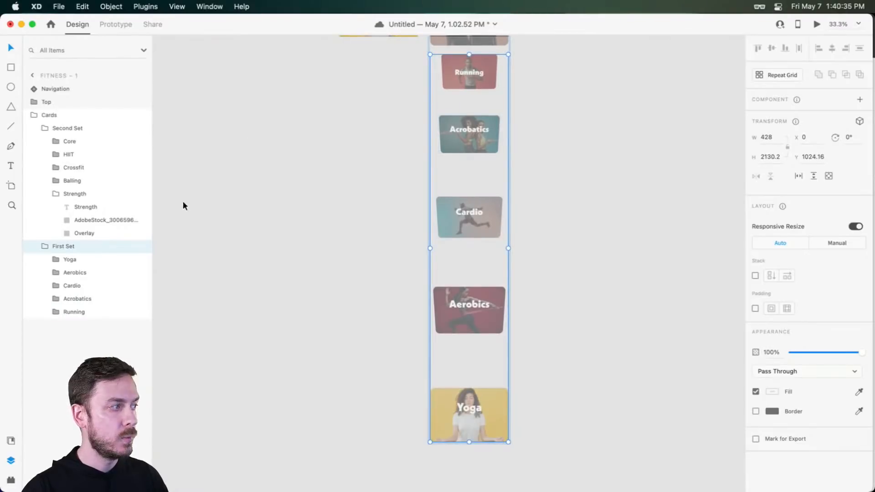
- Tilt all five First Set cards on Fitness – 1, Yoga through Running, around the X axis using 3D transforms
{"action": "left_click", "coordinate": [72, 259]}
{"action": "left_click", "coordinate": [74, 312], "text": "shift"}
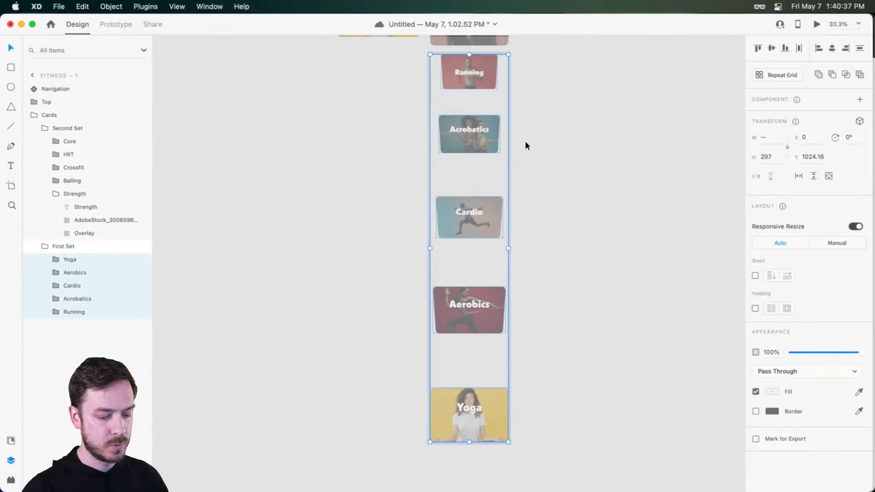
{"action": "left_click_drag", "start_coordinate": [463, 244], "coordinate": [463, 250]}
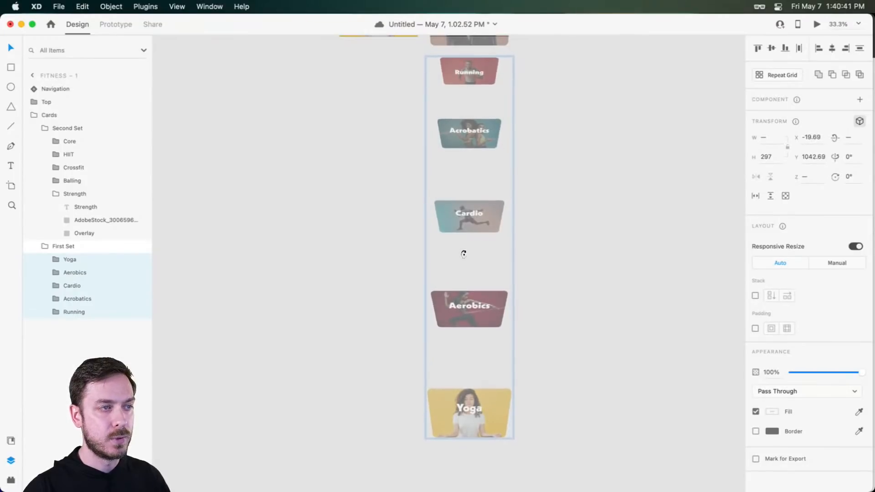
- Preview the transition from the Fitness artboard with the tilted First Set cards
{"action": "scroll", "coordinate": [469, 214], "scroll_direction": "up", "scroll_amount": 2}
{"action": "scroll", "coordinate": [470, 214], "scroll_direction": "up", "scroll_amount": 6}
{"action": "left_click", "coordinate": [390, 205]}
{"action": "key", "text": "super+Return"}
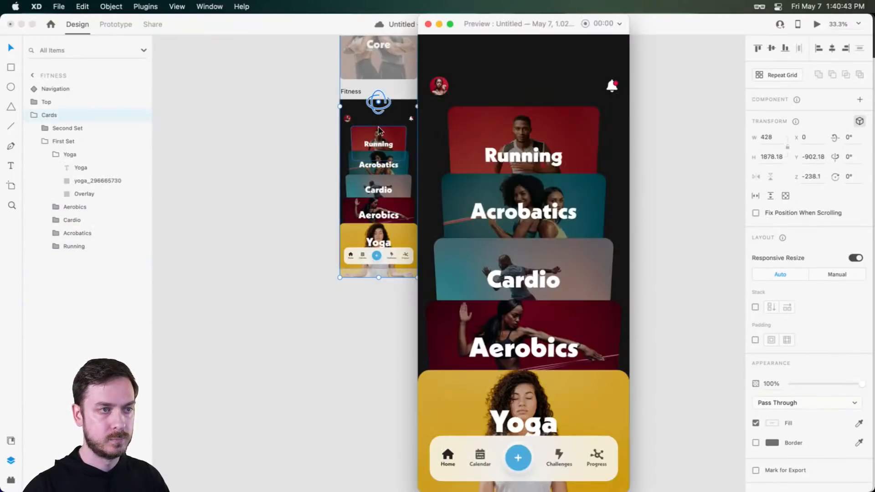
{"action": "scroll", "coordinate": [578, 226], "scroll_direction": "down", "scroll_amount": 5}
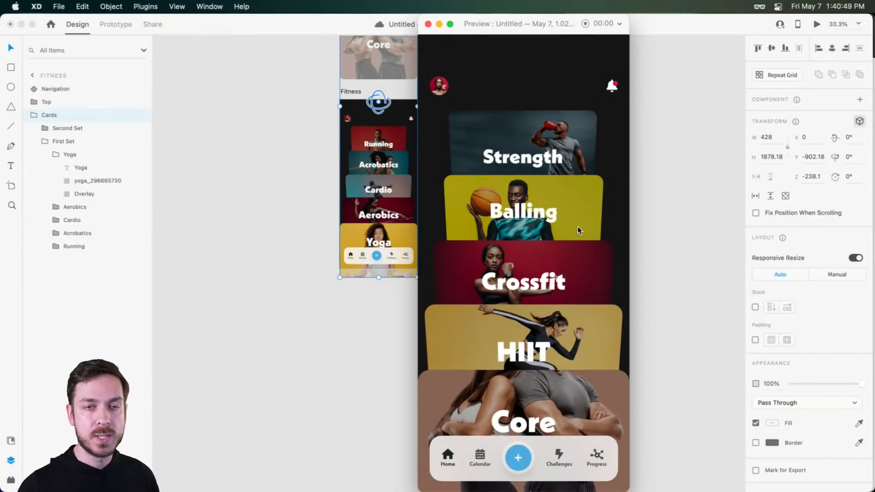
{"action": "key", "text": "super+w"}
- Stretch the Second Set group above the Fitness artboard upward to spread its cards apart
{"action": "scroll", "coordinate": [428, 158], "scroll_direction": "up", "scroll_amount": 5}
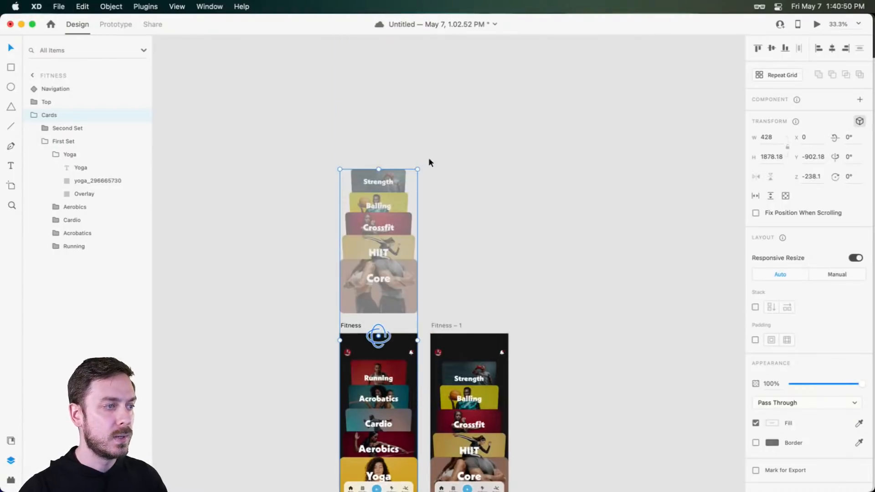
{"action": "double_click", "coordinate": [365, 239]}
{"action": "scroll", "coordinate": [365, 245], "scroll_direction": "up", "scroll_amount": 1}
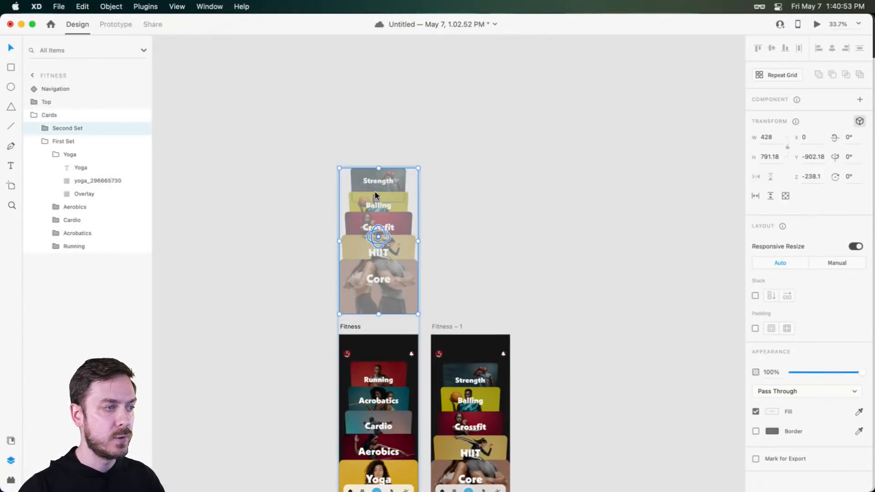
{"action": "left_click_drag", "start_coordinate": [380, 168], "coordinate": [396, 52]}
- Tilt all five Second Set cards on Fitness, Strength through Core, by about 36° around the X axis
{"action": "double_click", "coordinate": [392, 105]}
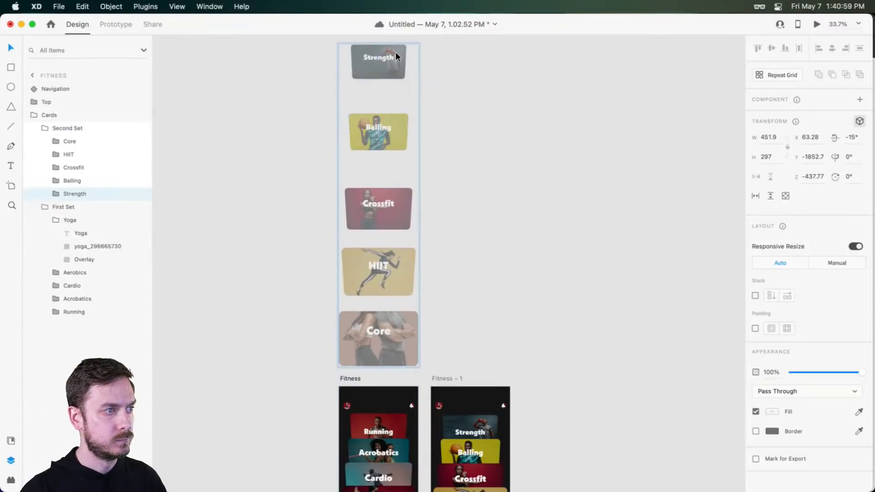
{"action": "left_click", "coordinate": [72, 141], "text": "shift"}
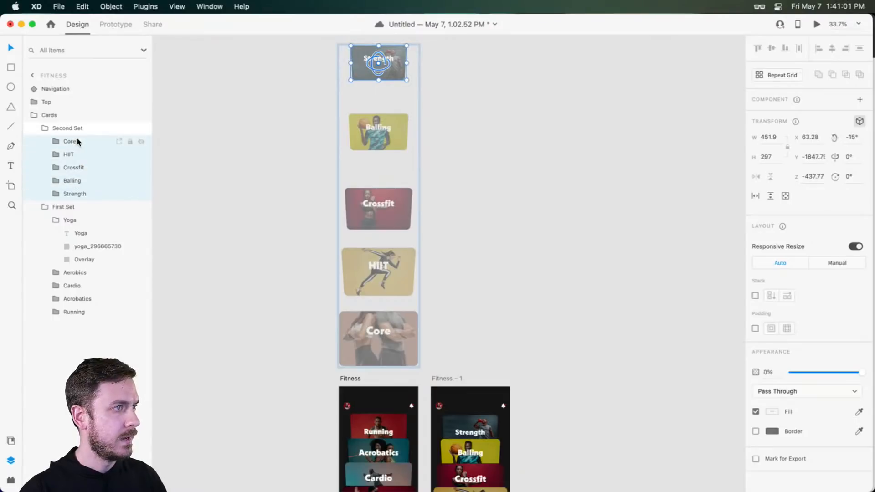
{"action": "left_click_drag", "start_coordinate": [372, 201], "coordinate": [365, 214]}
- Preview swiping between the two card sets in both directions with the tilted Second Set cards
{"action": "key", "text": "super+Return"}
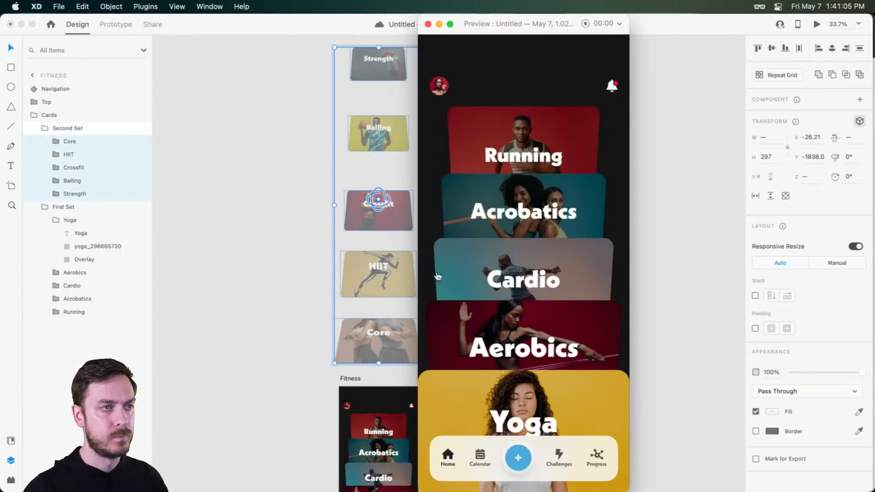
{"action": "scroll", "coordinate": [522, 289], "scroll_direction": "down", "scroll_amount": 10}
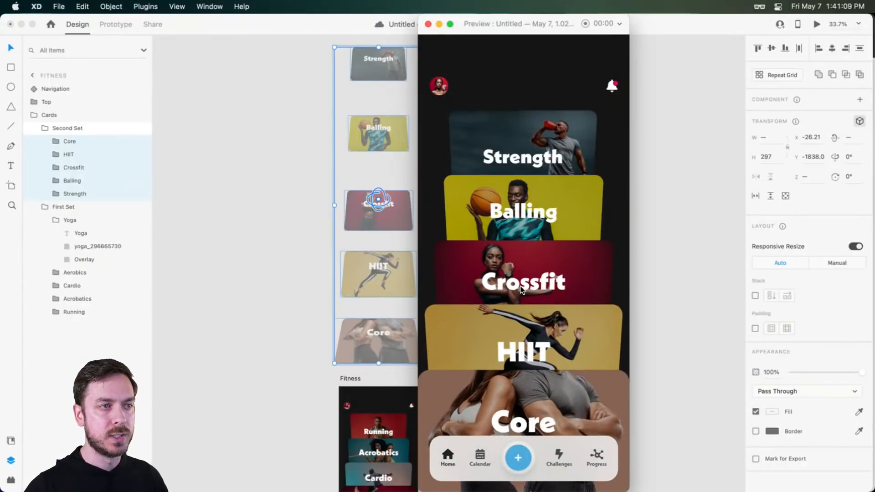
{"action": "scroll", "coordinate": [522, 289], "scroll_direction": "up", "scroll_amount": 10}
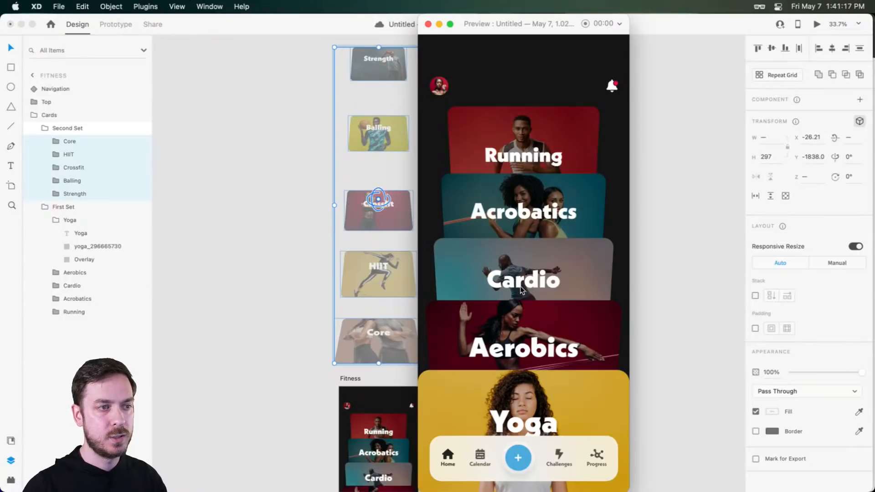
{"action": "left_click_drag", "start_coordinate": [539, 120], "coordinate": [546, 487]}
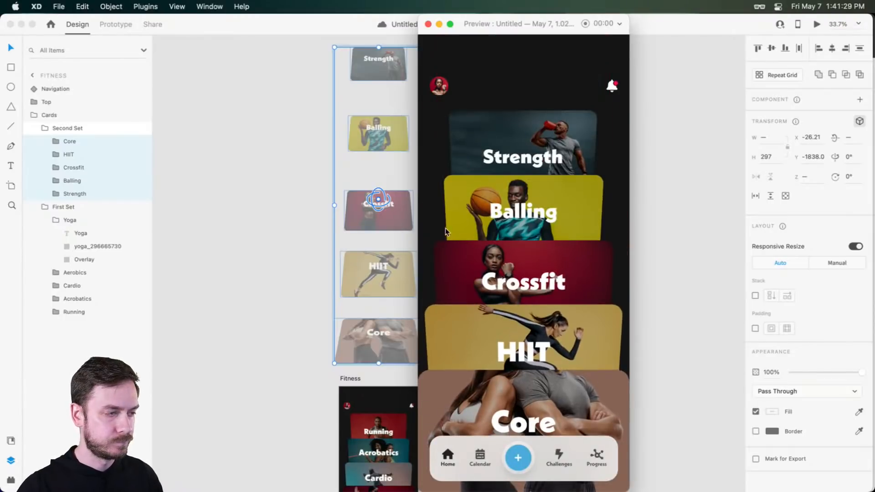
{"action": "key", "text": "super+w"}
- Set the X rotation of the Second Set's Core card group on Fitness to 0°
{"action": "double_click", "coordinate": [397, 337]}
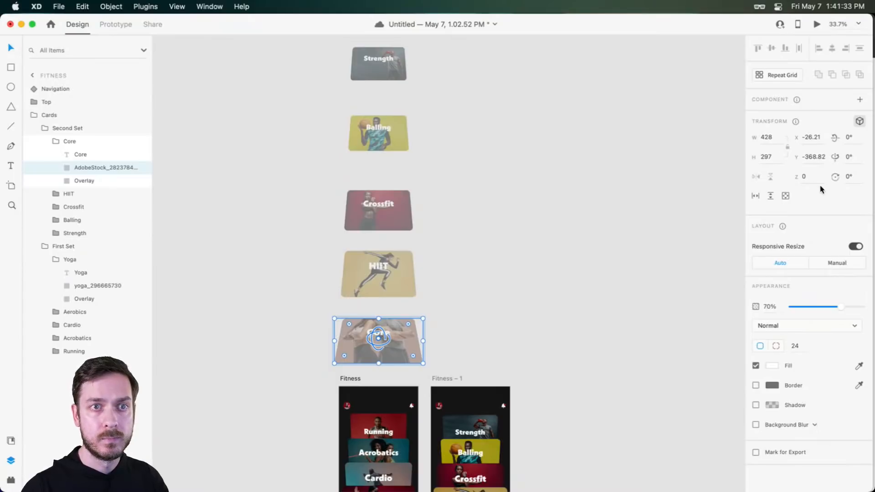
{"action": "left_click", "coordinate": [78, 141]}
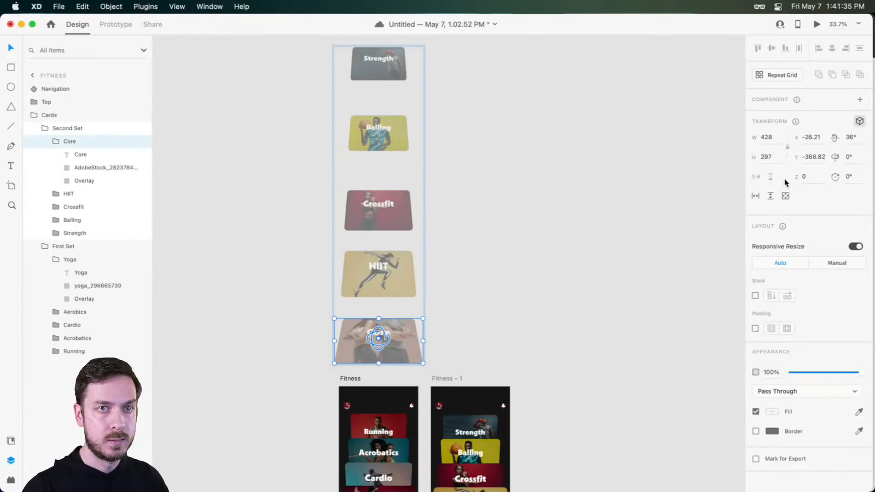
{"action": "left_click", "coordinate": [856, 140]}
{"action": "type", "text": "0"}
{"action": "key", "text": "Return"}
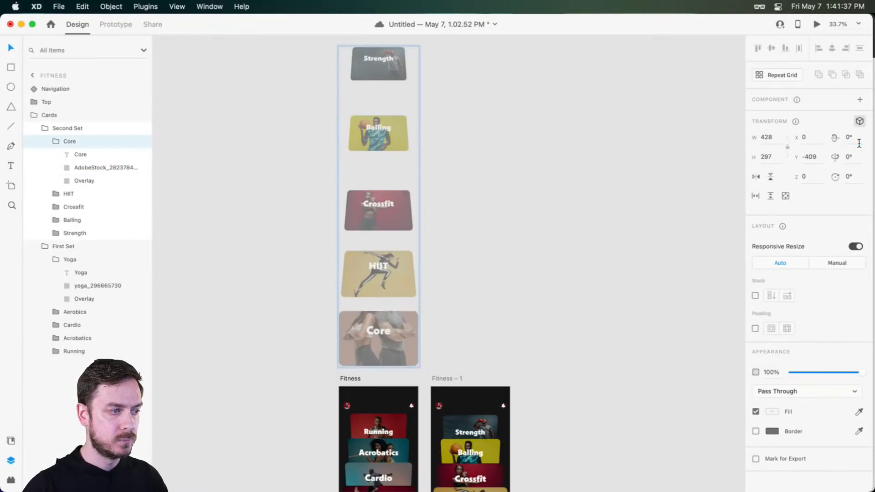
- Preview the card transition with the Core card's rotation reset, and close the preview
{"action": "key", "text": "super+Return"}
{"action": "left_click_drag", "start_coordinate": [542, 159], "coordinate": [558, 490]}
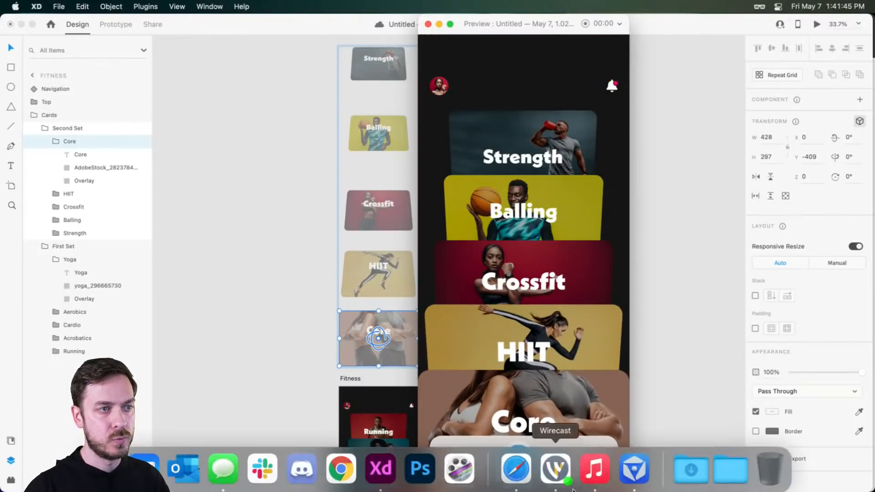
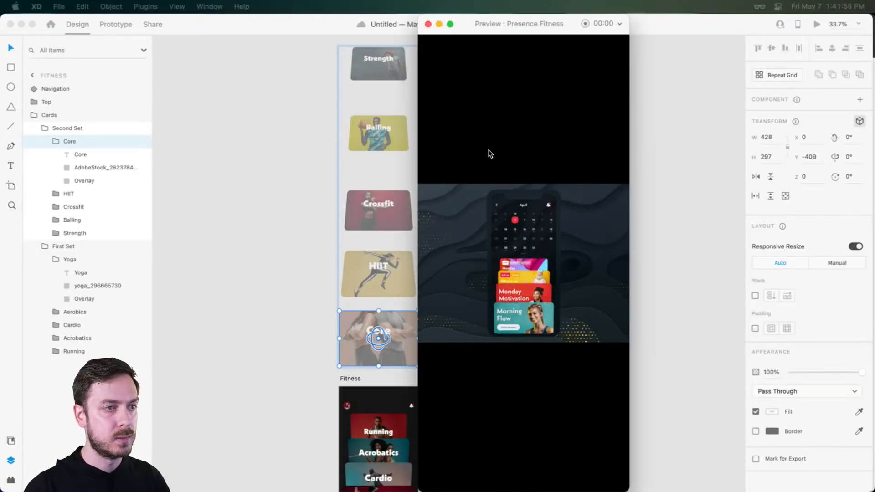
{"action": "left_click", "coordinate": [428, 24]}
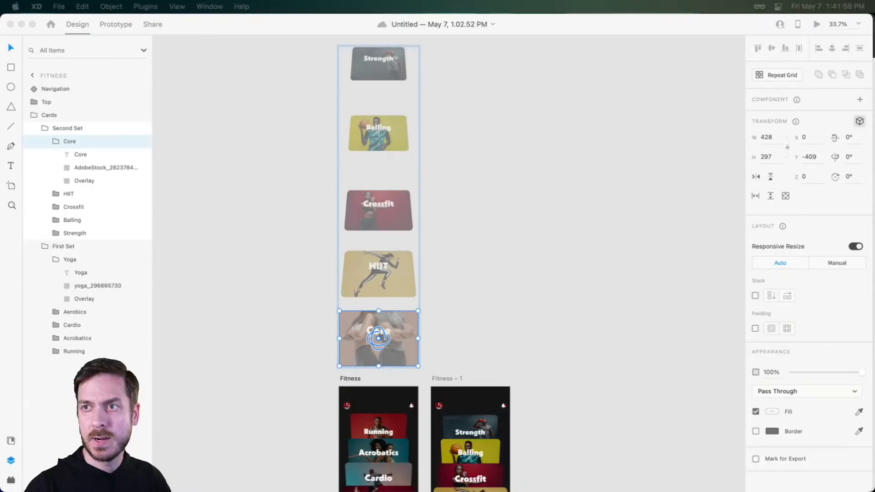
- Duplicate the Fitness – 1 artboard and rename the copy Crossfit
{"action": "scroll", "coordinate": [538, 278], "scroll_direction": "down", "scroll_amount": 5}
{"action": "left_click", "coordinate": [521, 153]}
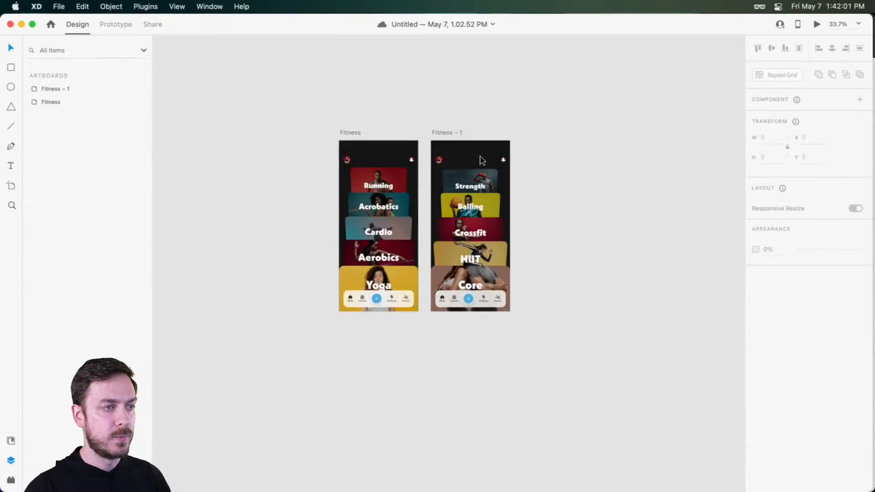
{"action": "scroll", "coordinate": [482, 160], "scroll_direction": "up", "scroll_amount": 5}
{"action": "scroll", "coordinate": [575, 248], "scroll_direction": "up", "scroll_amount": 2}
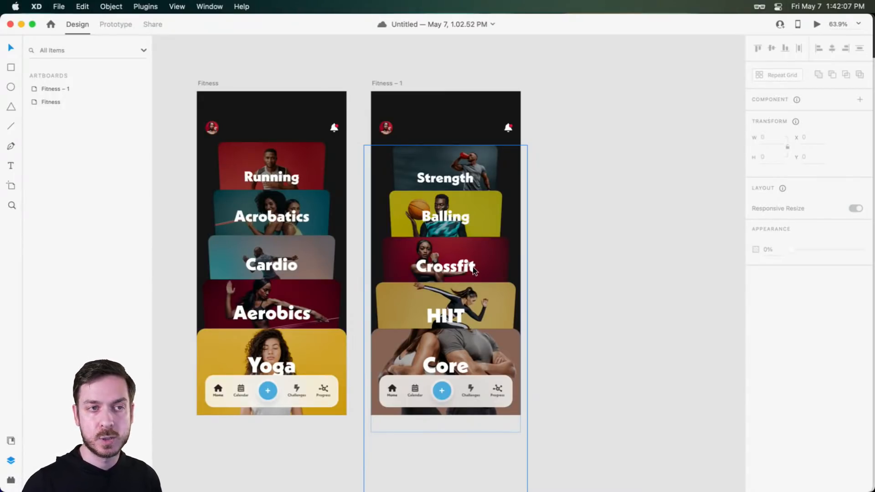
{"action": "scroll", "coordinate": [481, 255], "scroll_direction": "up", "scroll_amount": 3}
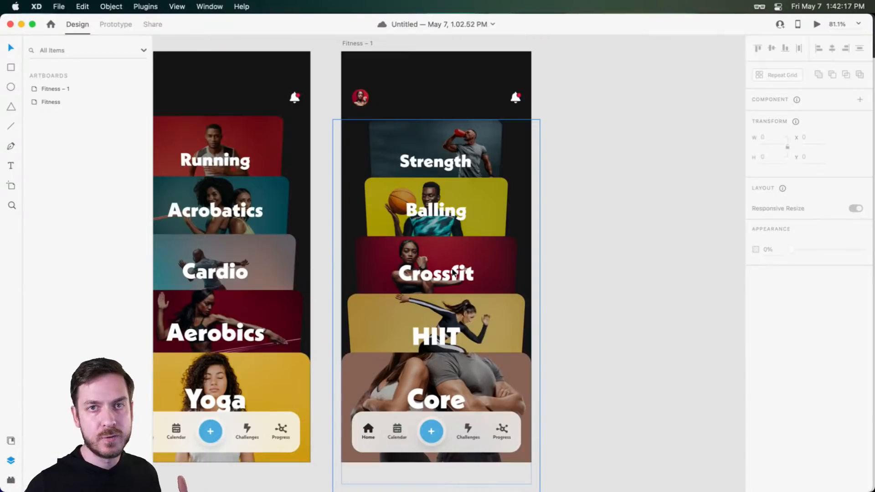
{"action": "left_click", "coordinate": [355, 43]}
{"action": "key", "text": "super+d"}
{"action": "scroll", "coordinate": [354, 39], "scroll_direction": "right", "scroll_amount": 5}
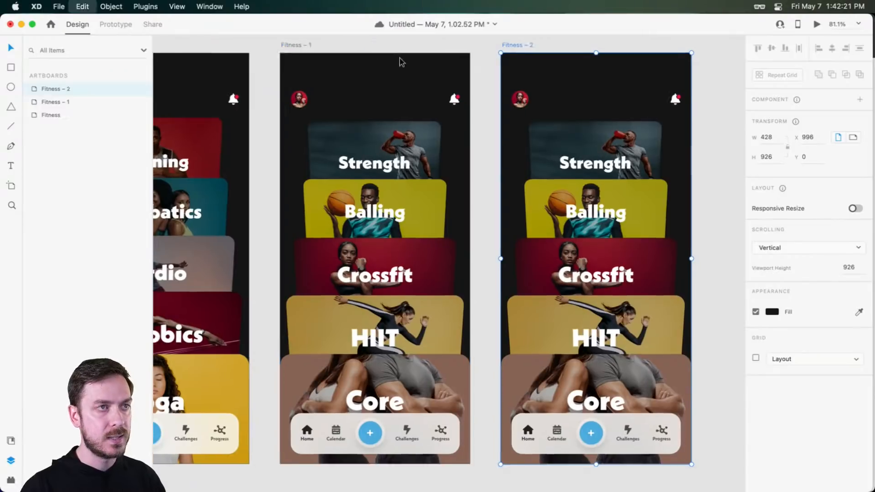
{"action": "double_click", "coordinate": [362, 51]}
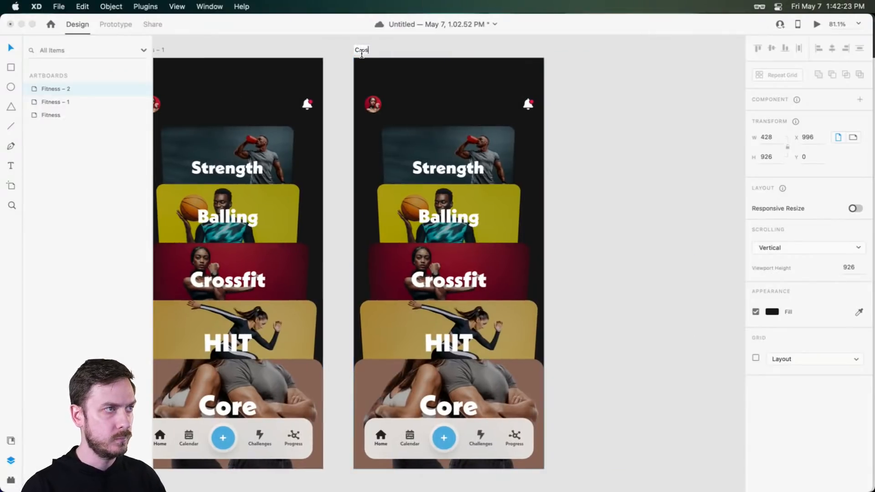
{"action": "type", "text": "Crossfit"}
{"action": "key", "text": "Return"}
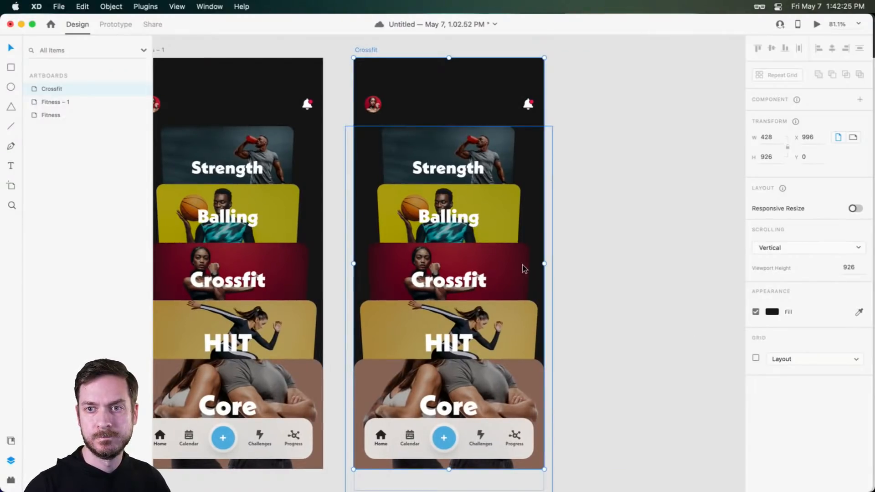
{"action": "scroll", "coordinate": [510, 228], "scroll_direction": "up", "scroll_amount": 1}
{"action": "scroll", "coordinate": [509, 228], "scroll_direction": "down", "scroll_amount": 2}
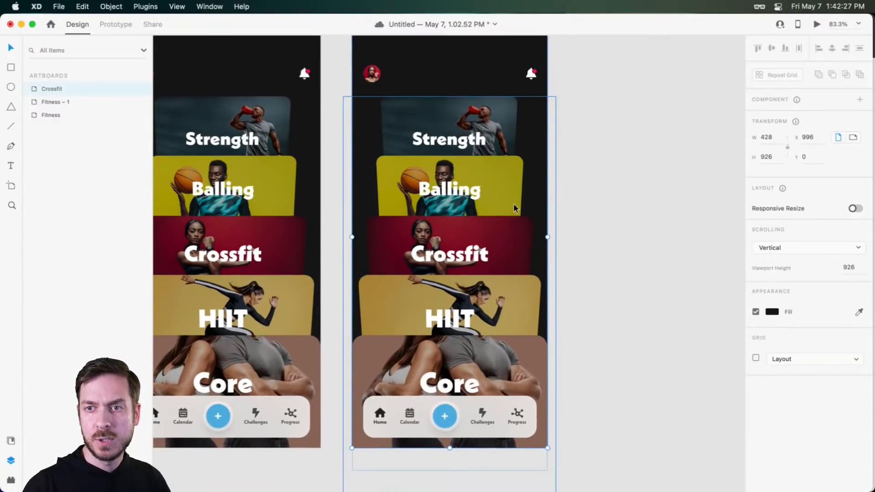
{"action": "scroll", "coordinate": [513, 204], "scroll_direction": "down", "scroll_amount": 5}
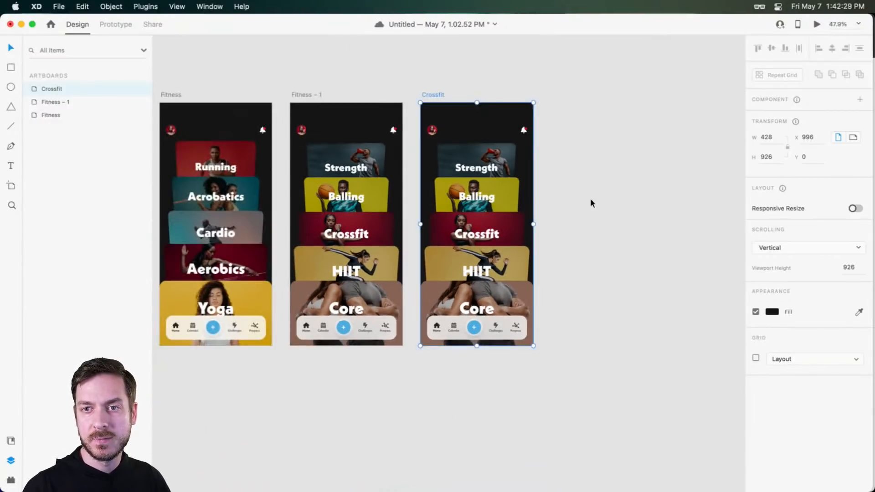
- Set the duration of the tap-triggered Auto-Animate from Fitness to Fitness – 1 to 5 s
{"action": "left_click", "coordinate": [580, 201]}
{"action": "scroll", "coordinate": [427, 207], "scroll_direction": "left", "scroll_amount": 7}
{"action": "left_click", "coordinate": [131, 26]}
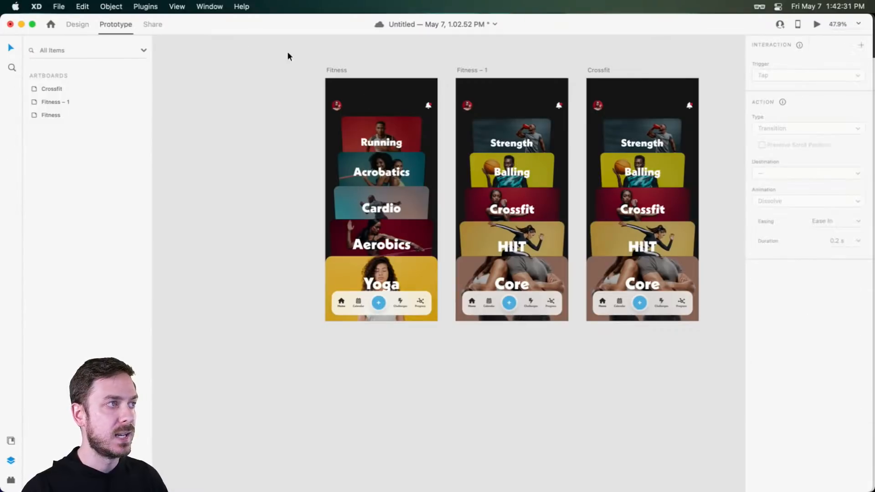
{"action": "left_click", "coordinate": [337, 70]}
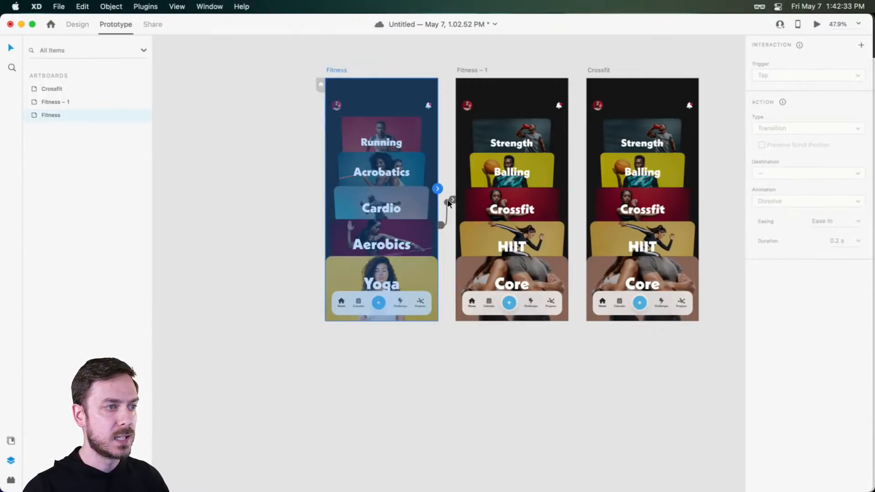
{"action": "left_click", "coordinate": [446, 206]}
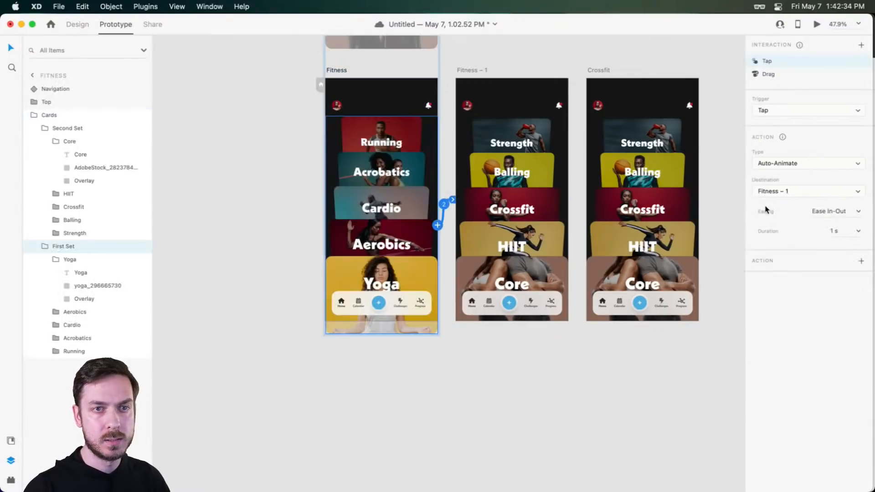
{"action": "left_click", "coordinate": [847, 230]}
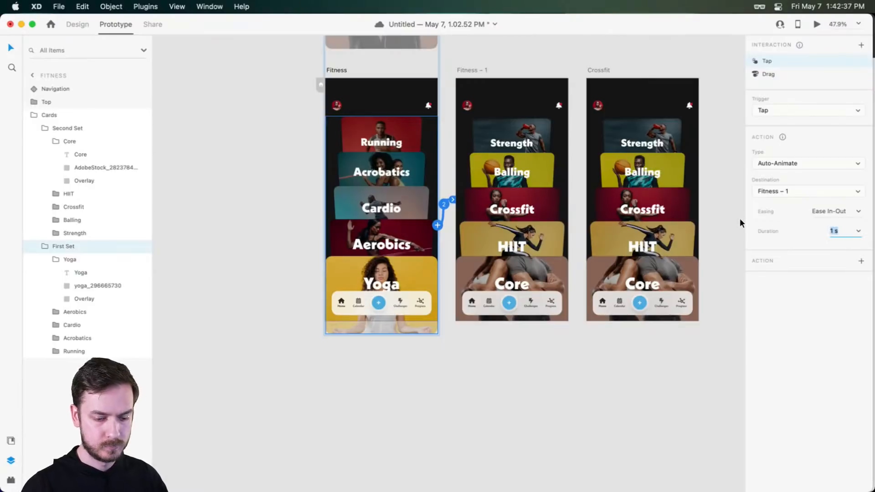
{"action": "type", "text": "5"}
- Preview the slowed card transition, close the preview, and undo the duration change
{"action": "key", "text": "super+Return"}
{"action": "left_click", "coordinate": [534, 216]}
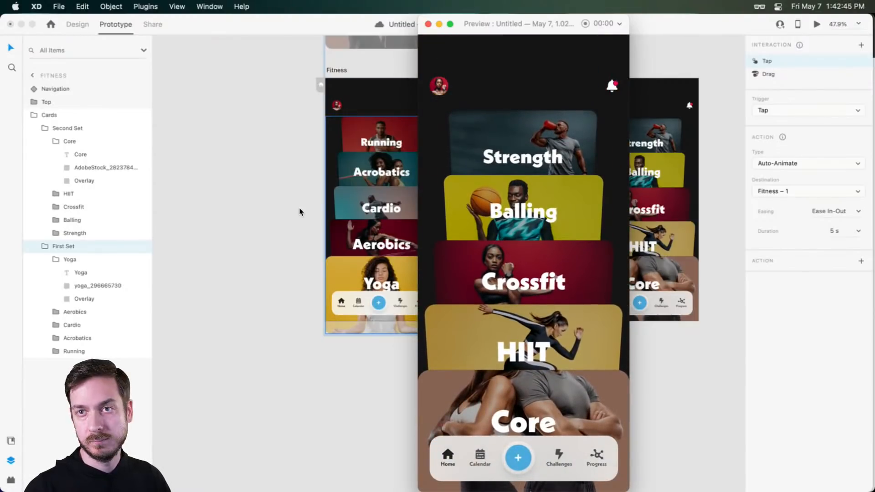
{"action": "key", "text": "super+w"}
{"action": "key", "text": "super+z"}
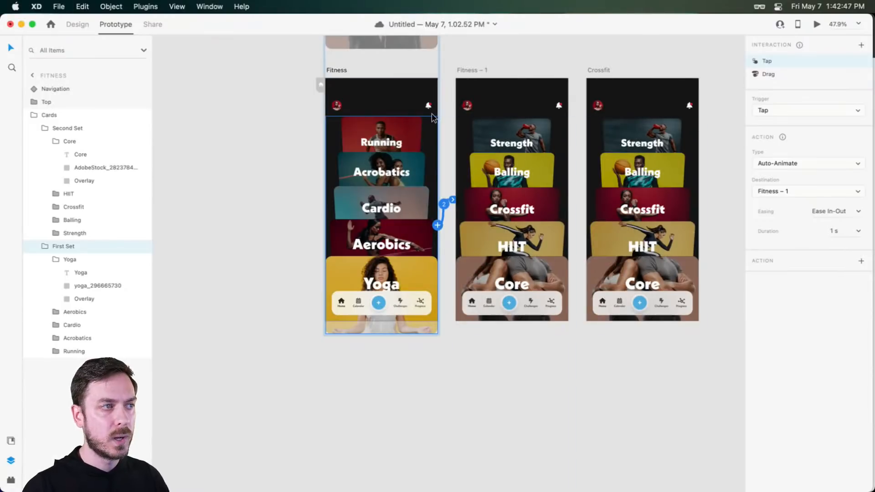
- Push the Second Set's HIIT card above the Fitness artboard back in depth to a Z of about -654
{"action": "scroll", "coordinate": [431, 113], "scroll_direction": "up", "scroll_amount": 1}
{"action": "left_click", "coordinate": [90, 21]}
{"action": "scroll", "coordinate": [400, 88], "scroll_direction": "up", "scroll_amount": 10}
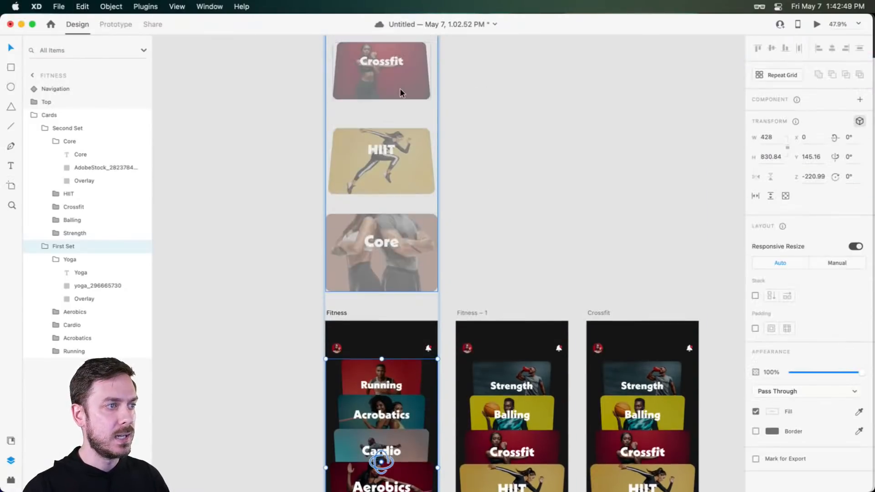
{"action": "scroll", "coordinate": [392, 228], "scroll_direction": "down", "scroll_amount": 5}
{"action": "left_click", "coordinate": [382, 258]}
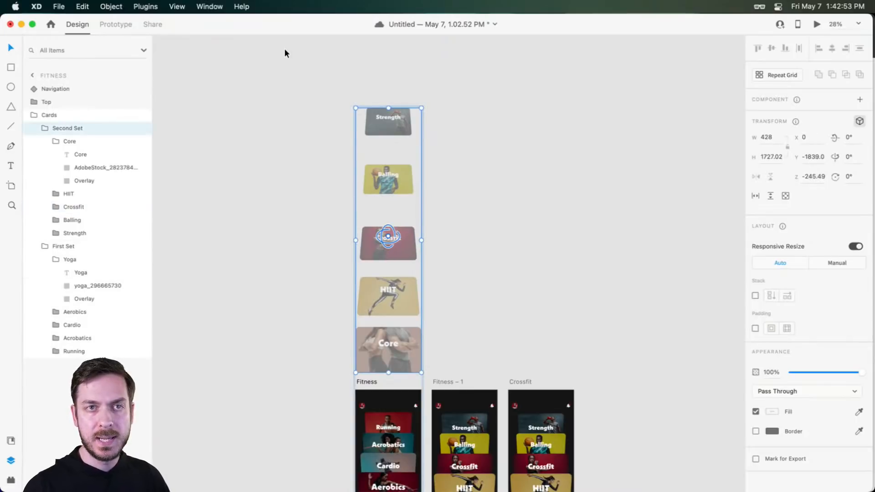
{"action": "scroll", "coordinate": [310, 60], "scroll_direction": "down", "scroll_amount": 1}
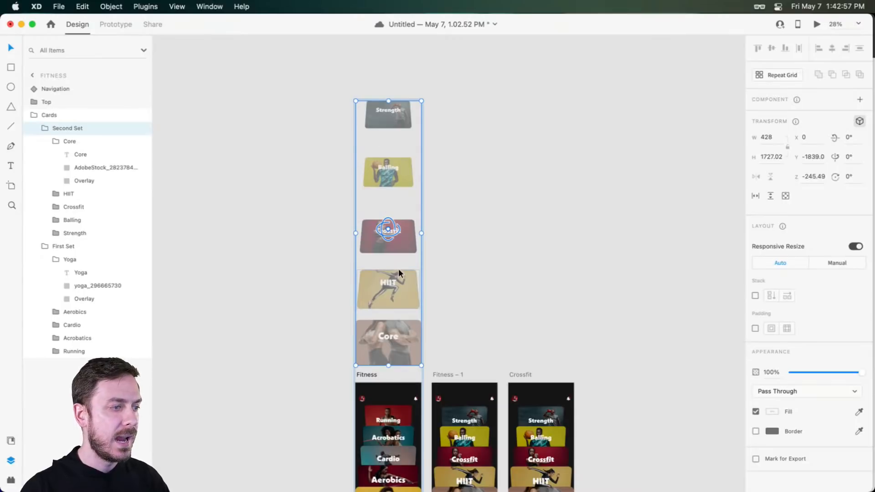
{"action": "double_click", "coordinate": [394, 282]}
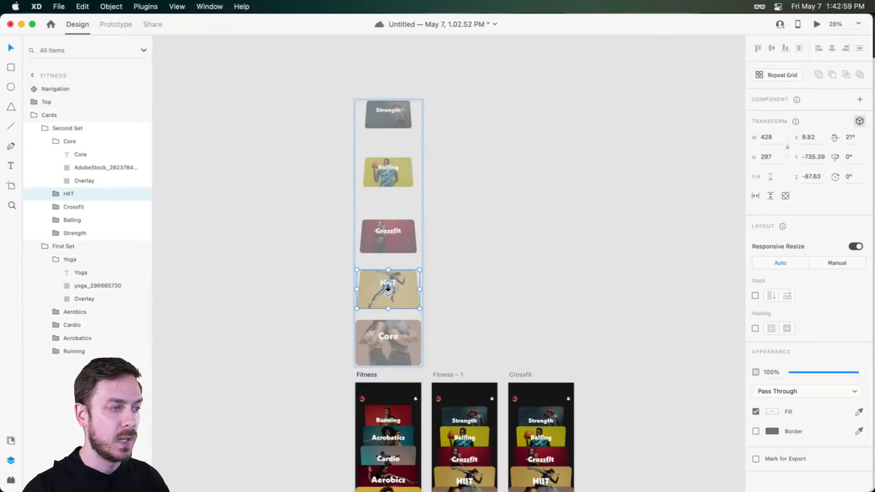
{"action": "left_click_drag", "start_coordinate": [388, 288], "coordinate": [388, 201]}
{"action": "left_click", "coordinate": [394, 238]}
{"action": "left_click", "coordinate": [388, 288]}
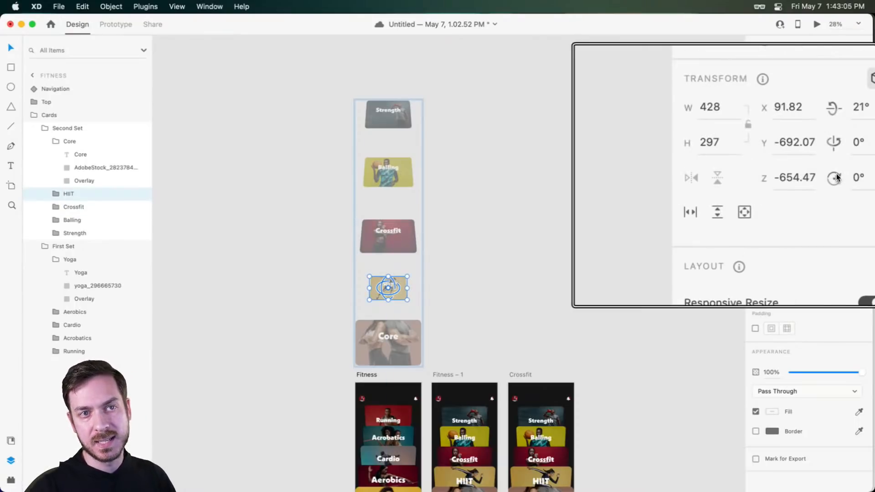
- Push the Second Set's Crossfit, Balling and Strength cards back in depth, with Balling at a Z of about -1054
{"action": "left_click", "coordinate": [376, 244]}
{"action": "left_click_drag", "start_coordinate": [388, 227], "coordinate": [387, 164]}
{"action": "left_click", "coordinate": [385, 165]}
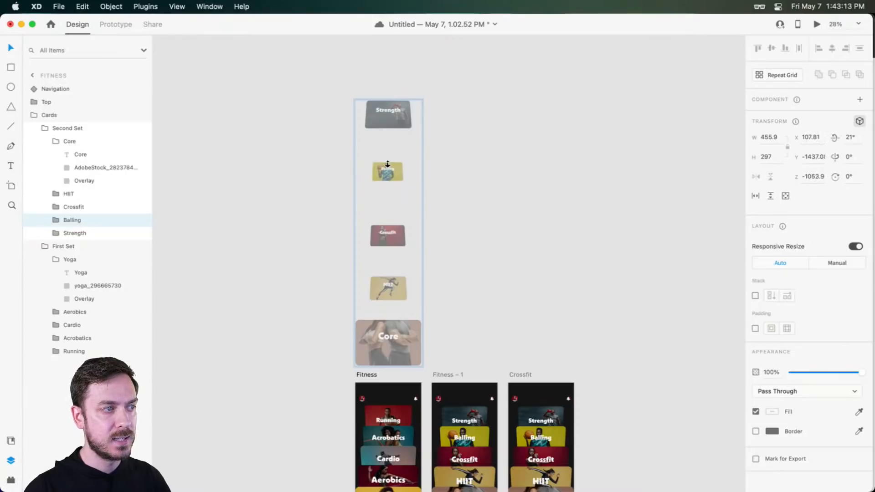
{"action": "left_click", "coordinate": [388, 113]}
{"action": "left_click_drag", "start_coordinate": [387, 112], "coordinate": [382, 36]}
- Center the pushed-back Strength, Balling and Crossfit cards horizontally in the Second Set's column above Fitness
{"action": "mouse_move", "coordinate": [383, 141]}
{"action": "left_mouse_down"}
{"action": "mouse_move", "coordinate": [385, 127]}
{"action": "mouse_move", "coordinate": [392, 141]}
{"action": "left_mouse_up"}
{"action": "left_click", "coordinate": [383, 199]}
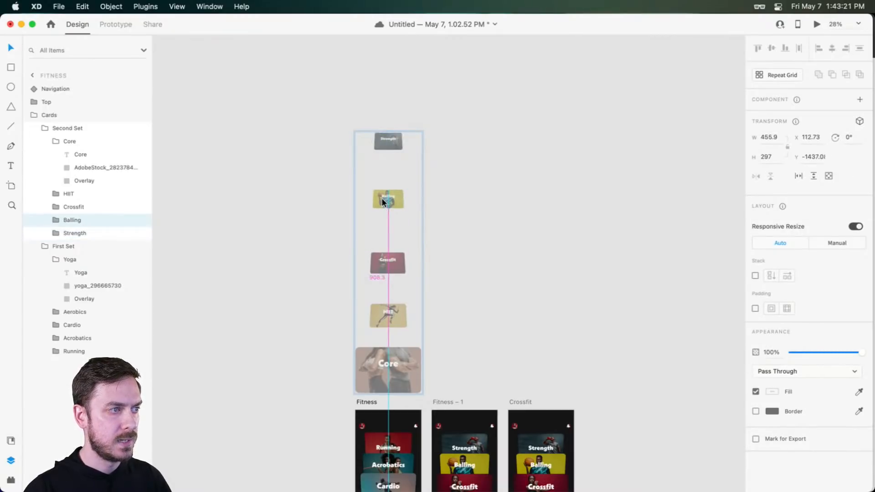
{"action": "left_click_drag", "start_coordinate": [381, 262], "coordinate": [381, 261]}
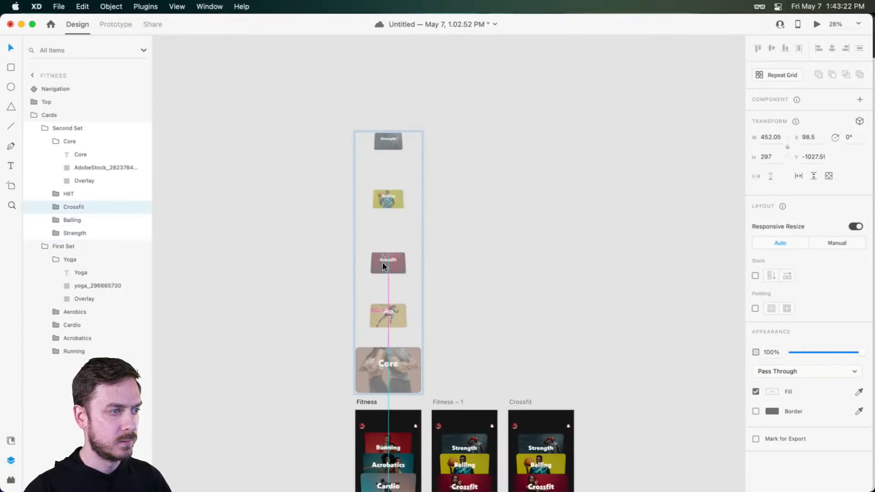
{"action": "left_click", "coordinate": [389, 315]}
- Set the opacity of the Second Set's Core card to 80% and of its HIIT and Crossfit cards to 60%
{"action": "left_click", "coordinate": [378, 372]}
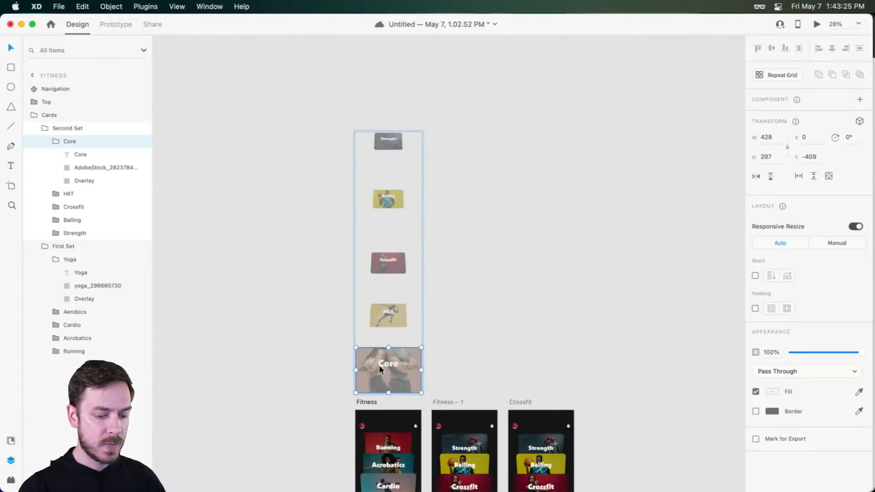
{"action": "key", "text": "8"}
{"action": "left_click", "coordinate": [387, 315]}
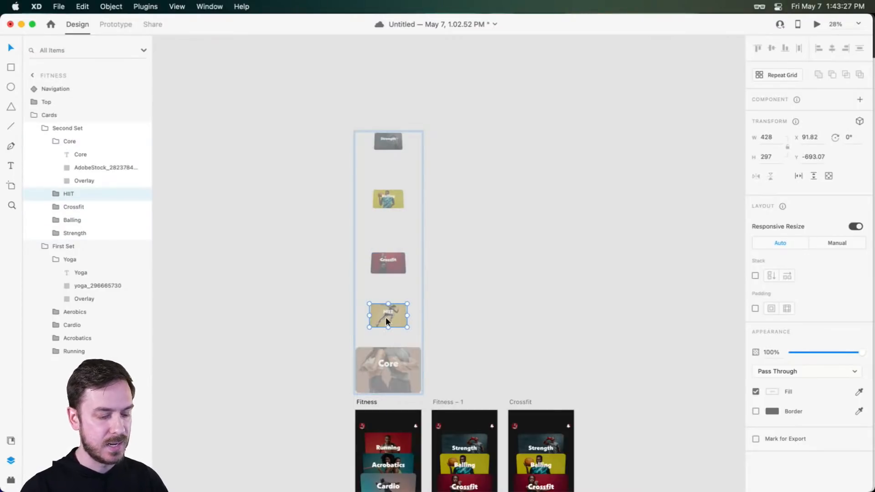
{"action": "key", "text": "6"}
{"action": "left_click", "coordinate": [392, 264]}
{"action": "key", "text": "6"}
- Set the opacity of the Second Set's Balling card to 20% and of its Strength card to 0%
{"action": "left_click", "coordinate": [387, 203]}
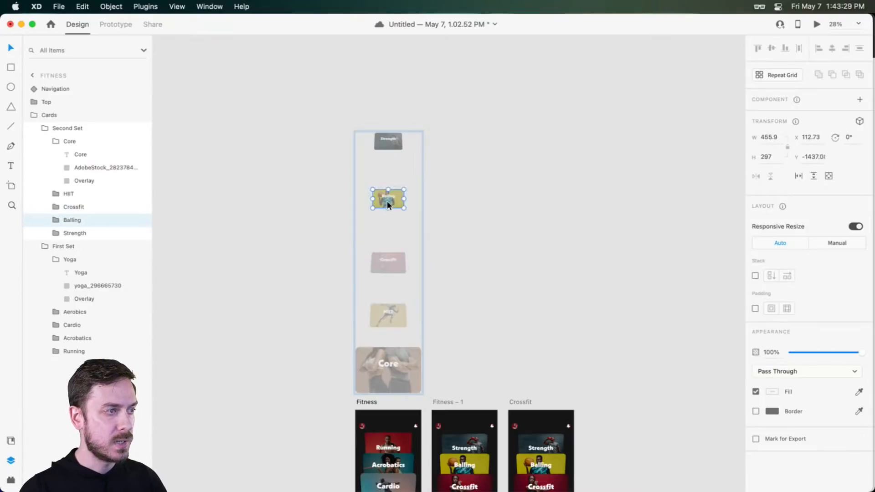
{"action": "key", "text": "2"}
{"action": "left_click", "coordinate": [390, 139]}
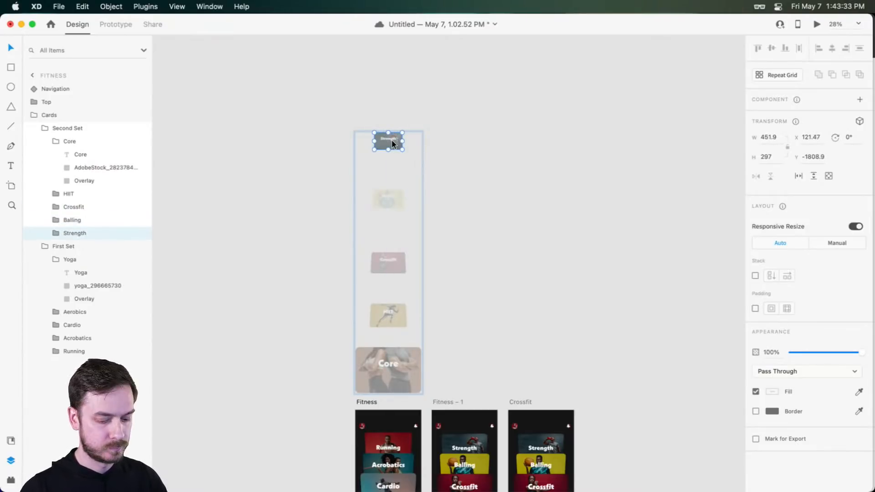
{"action": "key", "text": "0"}
{"action": "key", "text": "0"}
- Preview the transition to the Second Set with the faded, receding cards, and close the preview
{"action": "key", "text": "super+Return"}
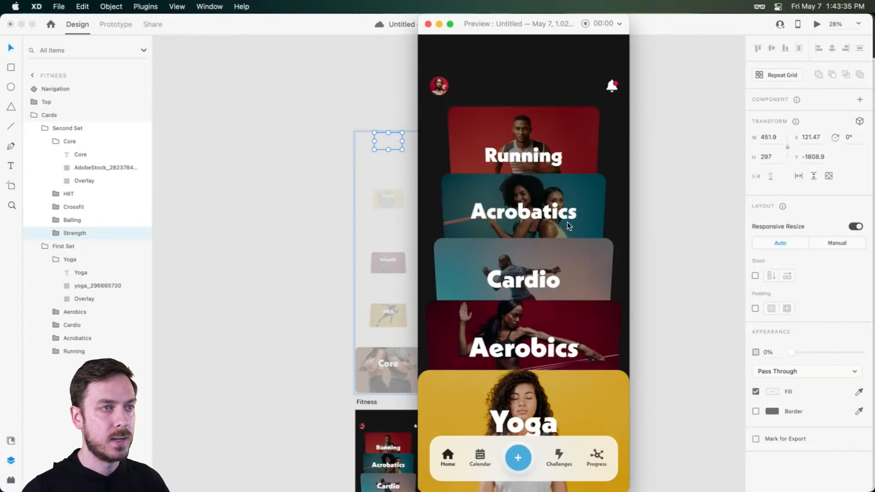
{"action": "scroll", "coordinate": [567, 224], "scroll_direction": "up", "scroll_amount": 10}
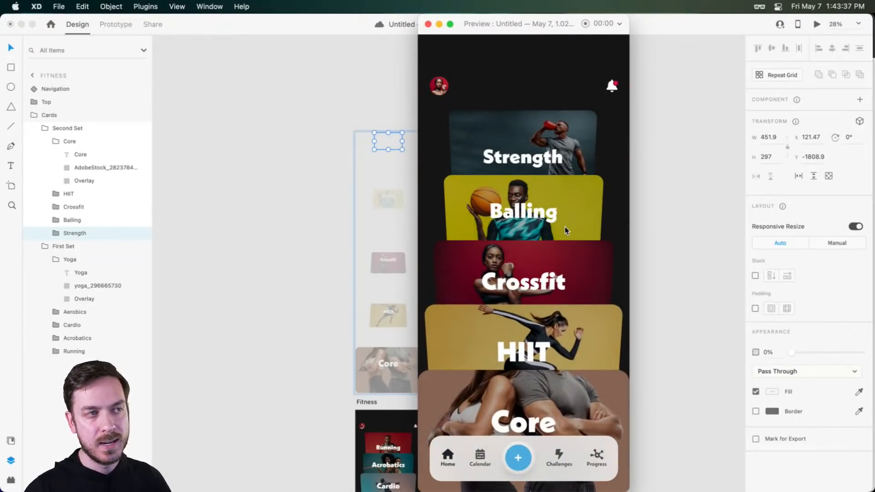
{"action": "key", "text": "super+w"}
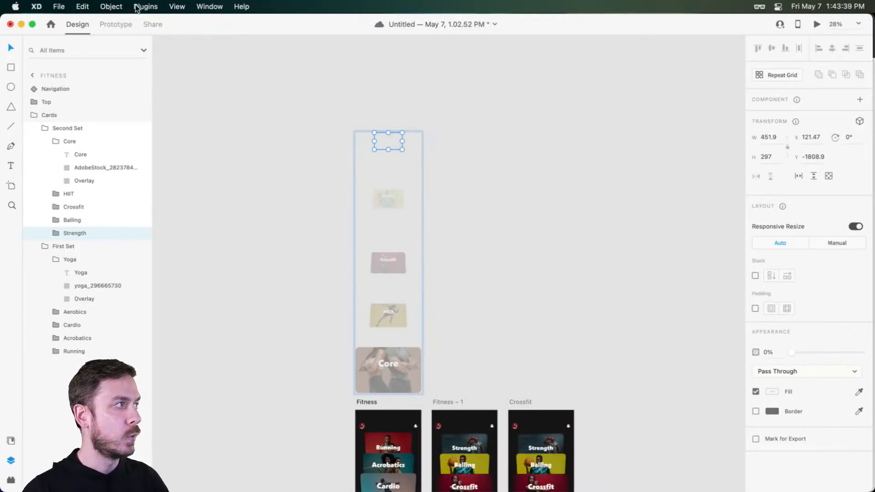
- Slow the tap-triggered Auto-Animate from Fitness to Fitness – 1 to a duration of 5 s
{"action": "left_click", "coordinate": [107, 25]}
{"action": "left_click", "coordinate": [385, 395]}
{"action": "scroll", "coordinate": [386, 395], "scroll_direction": "down", "scroll_amount": 5}
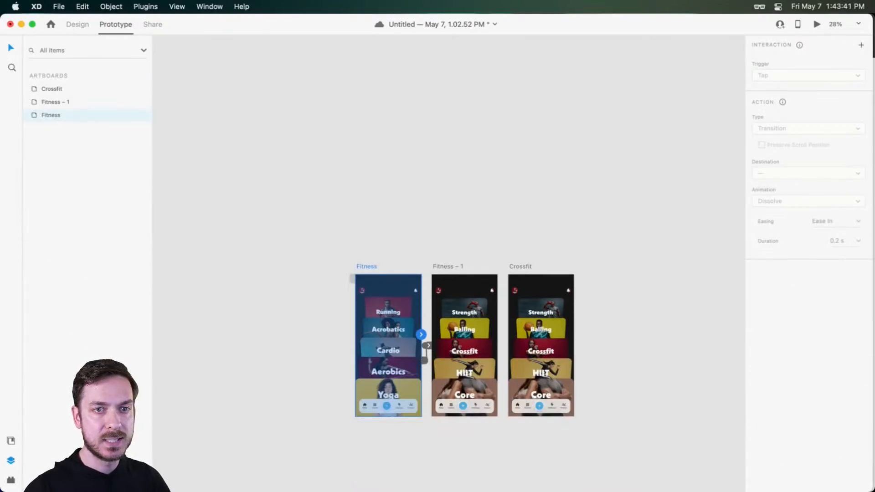
{"action": "left_click", "coordinate": [430, 354]}
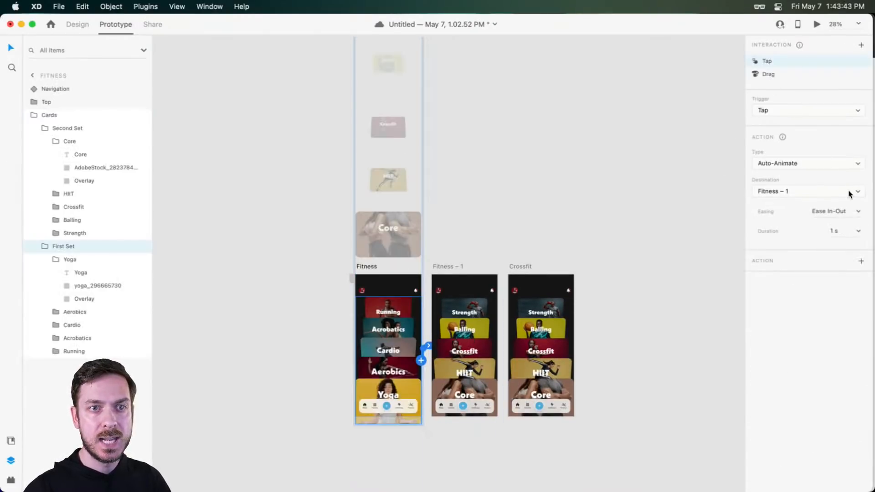
{"action": "left_click", "coordinate": [838, 232]}
{"action": "type", "text": "5"}
{"action": "key", "text": "Return"}
- Preview the faded cards' transition at 5 s, close the preview, and set the tap transition's duration to 1 s
{"action": "key", "text": "super+Return"}
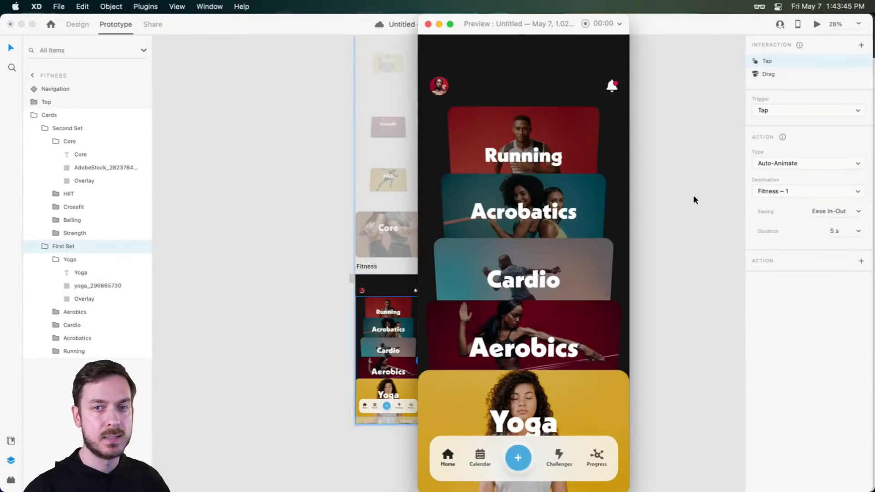
{"action": "left_click", "coordinate": [575, 203]}
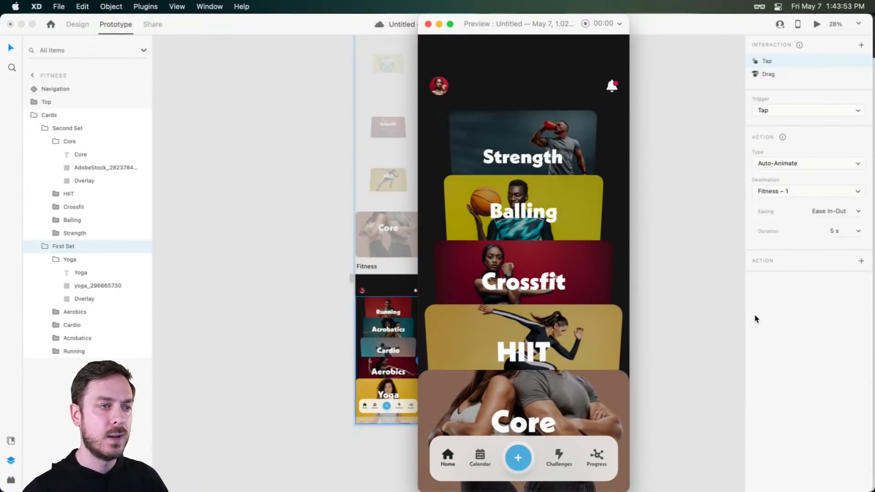
{"action": "key", "text": "super+w"}
{"action": "left_click", "coordinate": [850, 240]}
{"action": "type", "text": "1"}
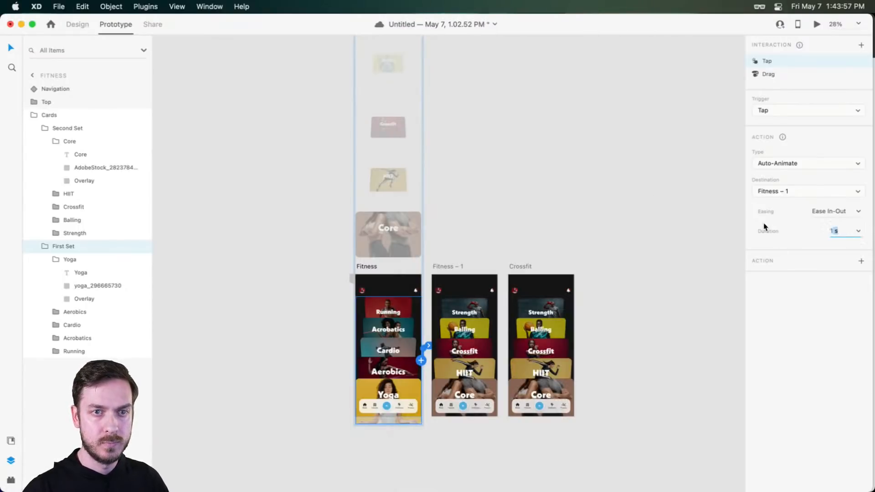
- Preview the transition between the two card sets by swiping and tapping with the 1 s duration
{"action": "key", "text": "super+Return"}
{"action": "left_click_drag", "start_coordinate": [559, 185], "coordinate": [526, 80]}
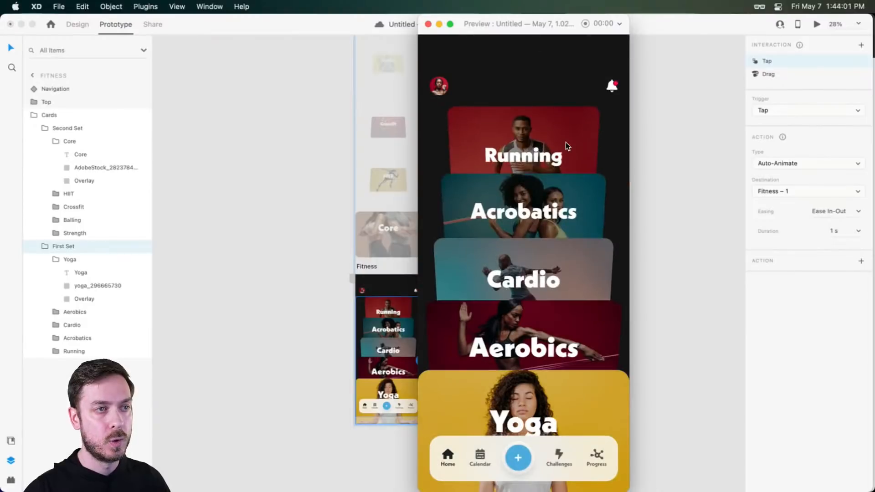
{"action": "left_click", "coordinate": [565, 143]}
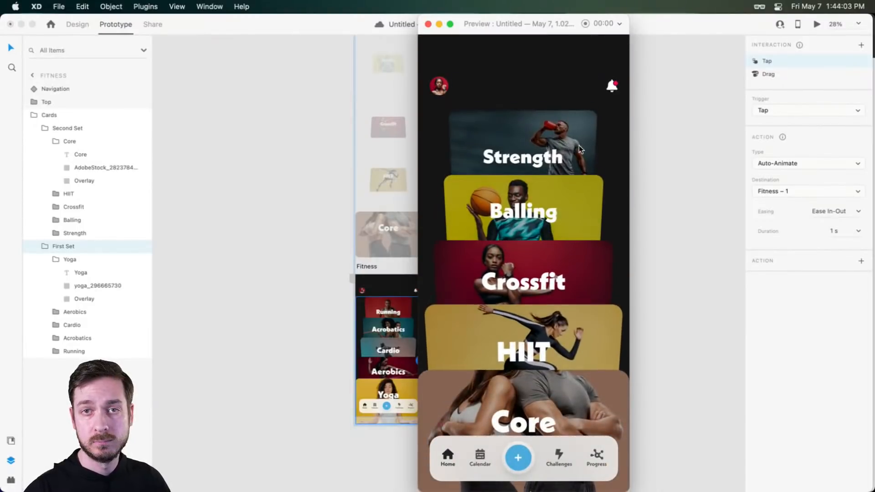
{"action": "left_click", "coordinate": [660, 184]}
- Push the Second Set's Balling card on the Crossfit artboard back in depth in Design mode
{"action": "scroll", "coordinate": [595, 360], "scroll_direction": "up", "scroll_amount": 5}
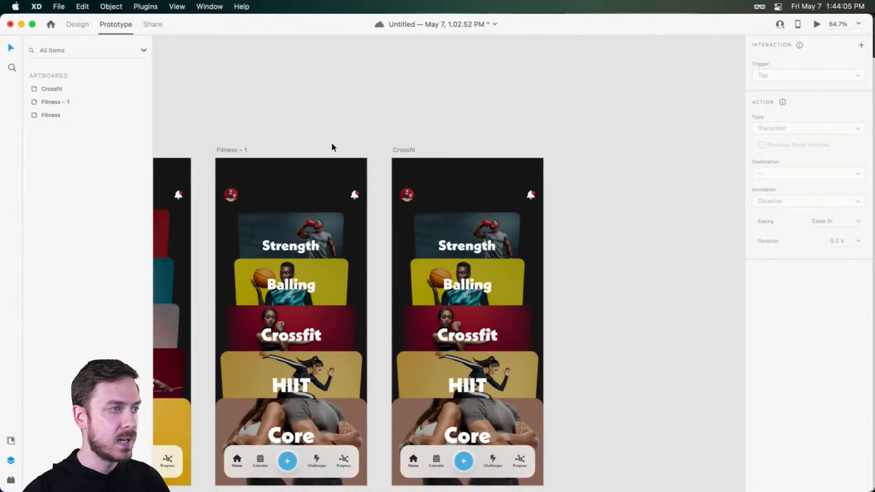
{"action": "scroll", "coordinate": [505, 275], "scroll_direction": "up", "scroll_amount": 3}
{"action": "scroll", "coordinate": [507, 250], "scroll_direction": "down", "scroll_amount": 3}
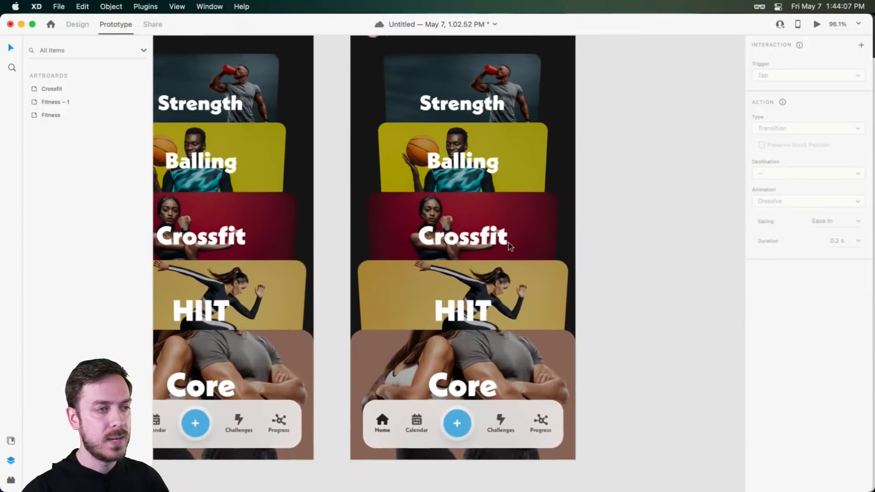
{"action": "scroll", "coordinate": [508, 243], "scroll_direction": "down", "scroll_amount": 2}
{"action": "left_click_drag", "start_coordinate": [591, 215], "coordinate": [589, 245]}
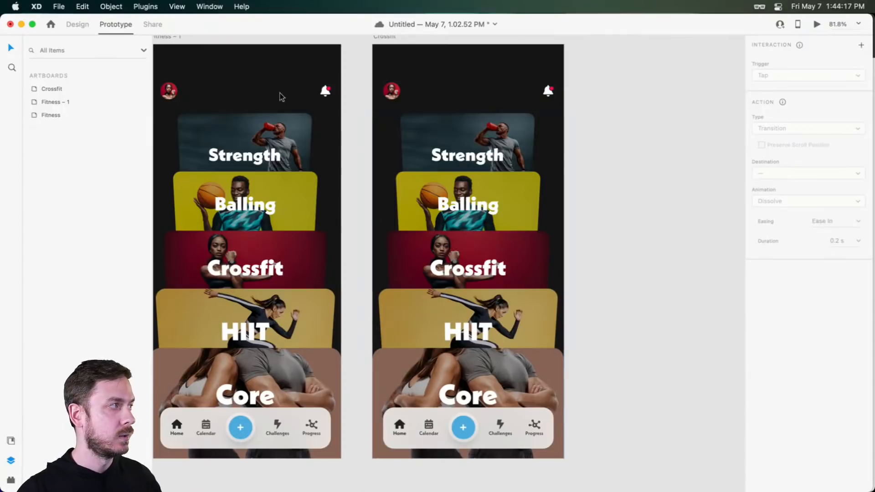
{"action": "double_click", "coordinate": [446, 205]}
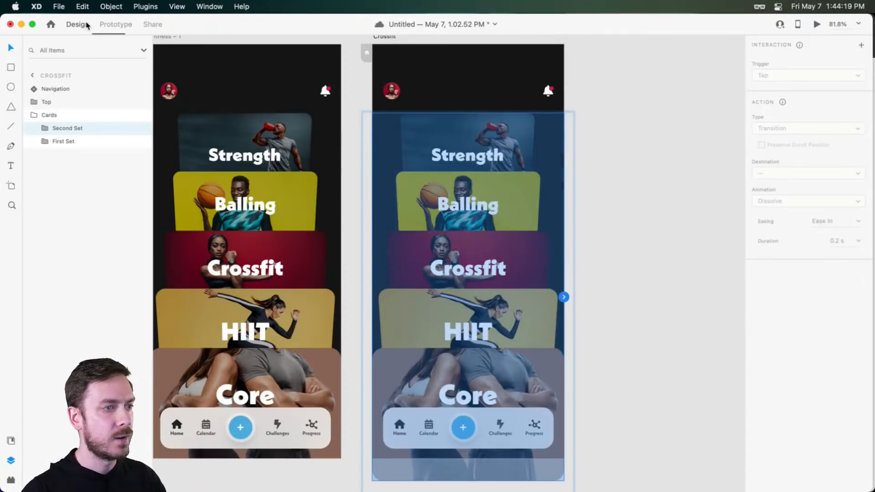
{"action": "left_click", "coordinate": [78, 24]}
{"action": "double_click", "coordinate": [526, 202]}
{"action": "key", "text": "super+t"}
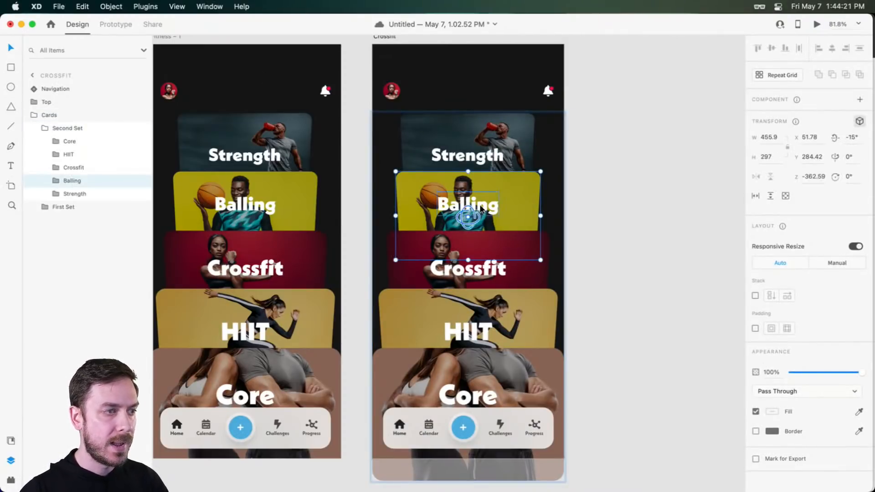
{"action": "left_click_drag", "start_coordinate": [468, 215], "coordinate": [468, 68]}
- Push the Strength card back in depth, and place it with the Balling card above the Crossfit artboard, tilted to -29°
{"action": "left_click", "coordinate": [474, 158]}
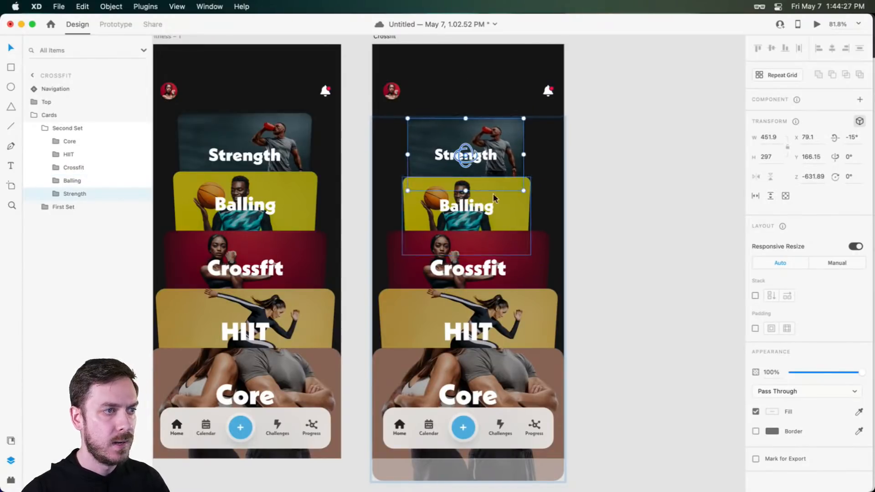
{"action": "left_click", "coordinate": [459, 196], "text": "shift"}
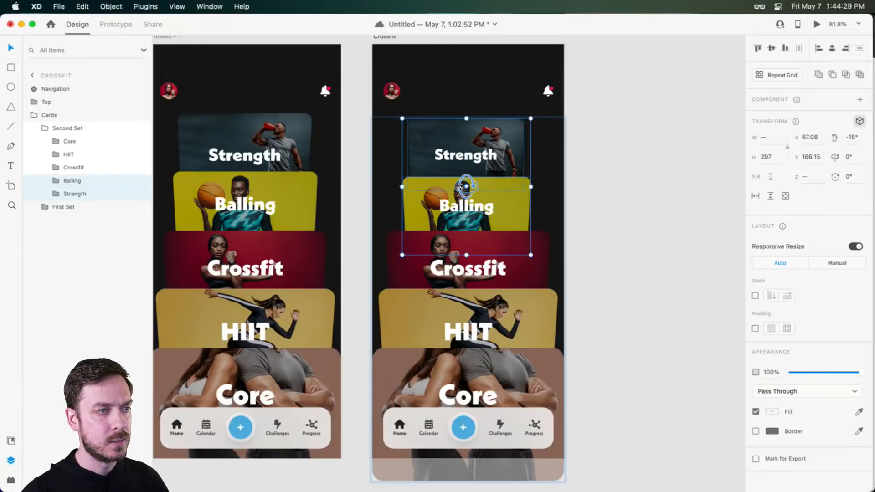
{"action": "scroll", "coordinate": [499, 203], "scroll_direction": "up", "scroll_amount": 5}
{"action": "left_click_drag", "start_coordinate": [510, 301], "coordinate": [512, 87]}
{"action": "scroll", "coordinate": [510, 92], "scroll_direction": "up", "scroll_amount": 6}
{"action": "scroll", "coordinate": [509, 105], "scroll_direction": "up", "scroll_amount": 3}
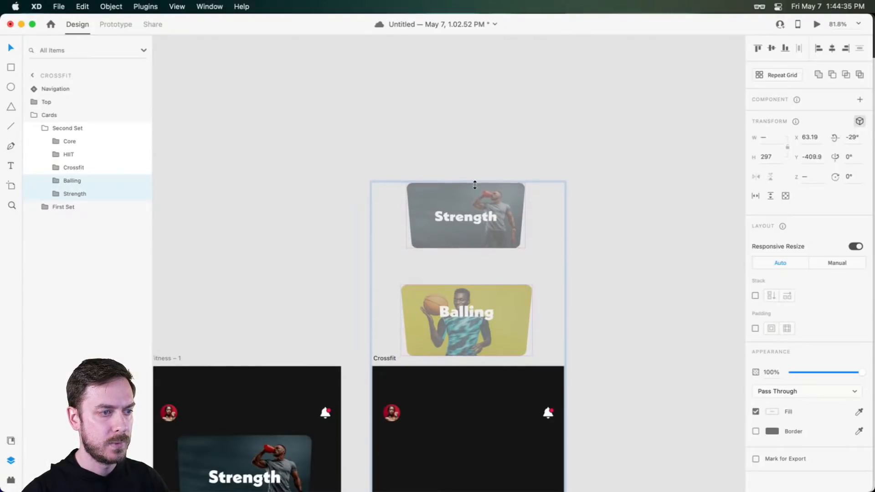
- Tilt the HIIT and Core cards on the Crossfit artboard together around their horizontal axis
{"action": "scroll", "coordinate": [473, 191], "scroll_direction": "down", "scroll_amount": 10}
{"action": "left_click", "coordinate": [467, 318]}
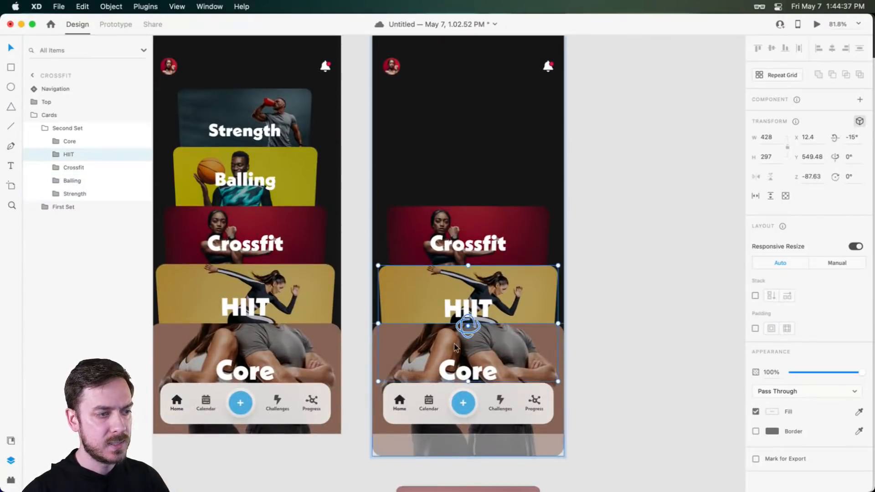
{"action": "left_click", "coordinate": [480, 352], "text": "shift"}
{"action": "left_click", "coordinate": [502, 334]}
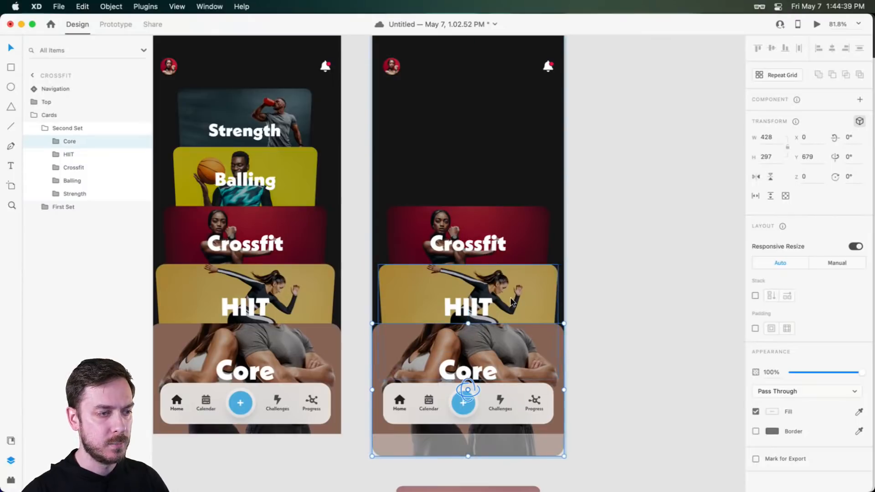
{"action": "left_click", "coordinate": [500, 287], "text": "shift"}
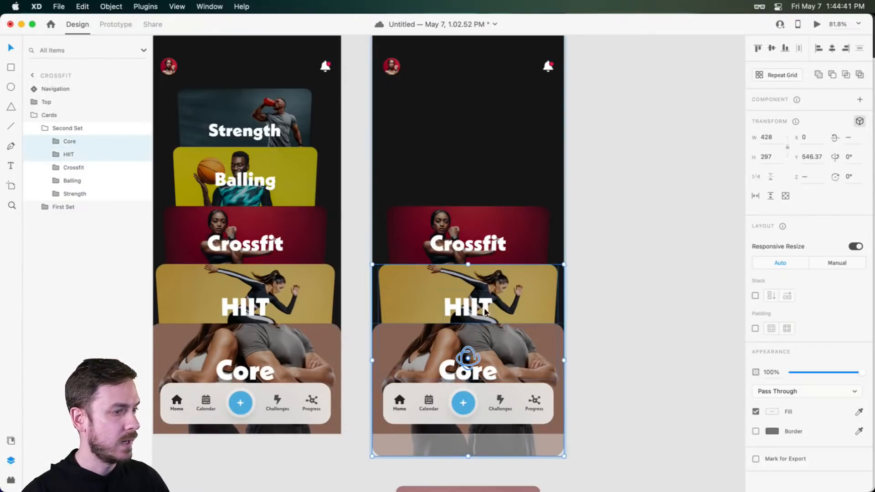
{"action": "left_click_drag", "start_coordinate": [462, 360], "coordinate": [462, 341]}
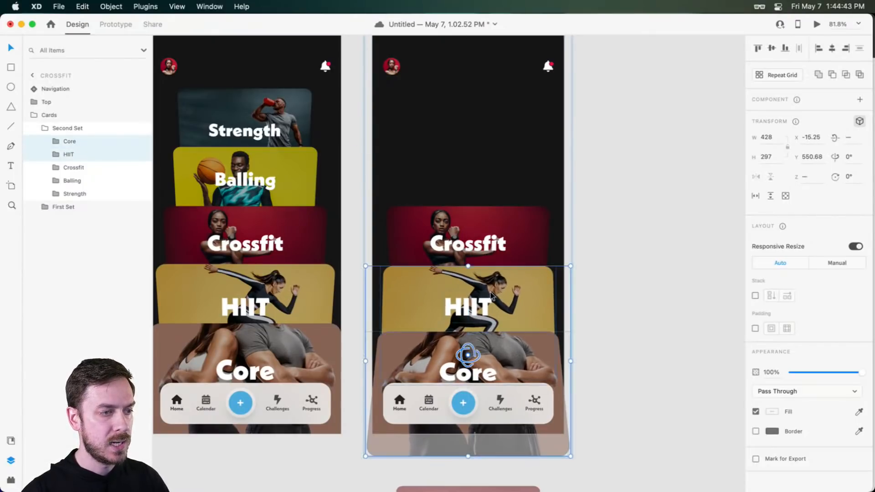
- Move the HIIT and Core cards down until they sit entirely below the Crossfit artboard
{"action": "scroll", "coordinate": [515, 378], "scroll_direction": "down", "scroll_amount": 5}
{"action": "left_click_drag", "start_coordinate": [509, 389], "coordinate": [519, 261]}
{"action": "left_click_drag", "start_coordinate": [510, 203], "coordinate": [511, 315]}
{"action": "left_click_drag", "start_coordinate": [503, 418], "coordinate": [503, 462]}
- Reset the Crossfit card's 3D transform and enlarge it to about 452 × 454 at the top edge of its artboard
{"action": "scroll", "coordinate": [505, 224], "scroll_direction": "up", "scroll_amount": 5}
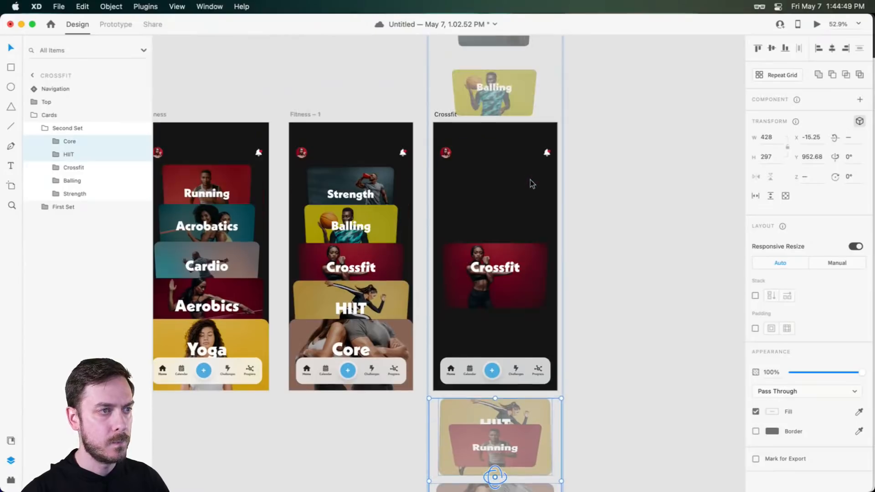
{"action": "left_click", "coordinate": [522, 285]}
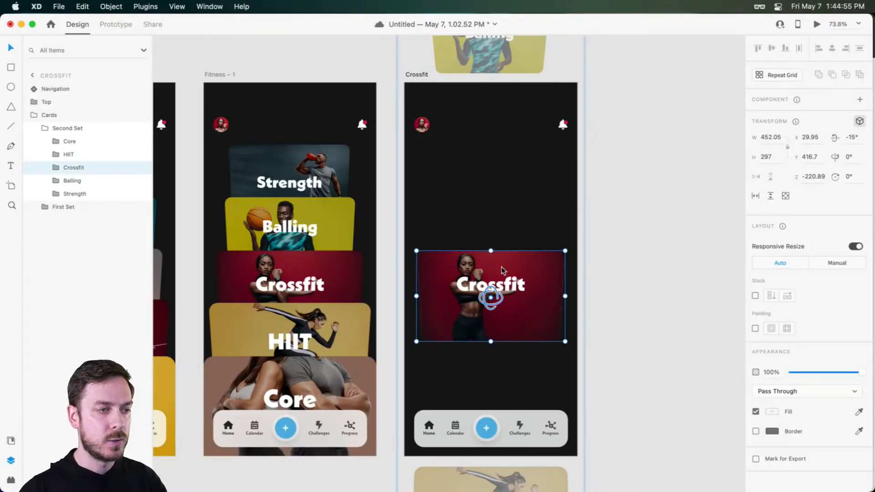
{"action": "right_click", "coordinate": [501, 267]}
{"action": "left_click", "coordinate": [531, 296]}
{"action": "left_click_drag", "start_coordinate": [528, 292], "coordinate": [521, 123]}
{"action": "left_click_drag", "start_coordinate": [490, 202], "coordinate": [495, 265]}
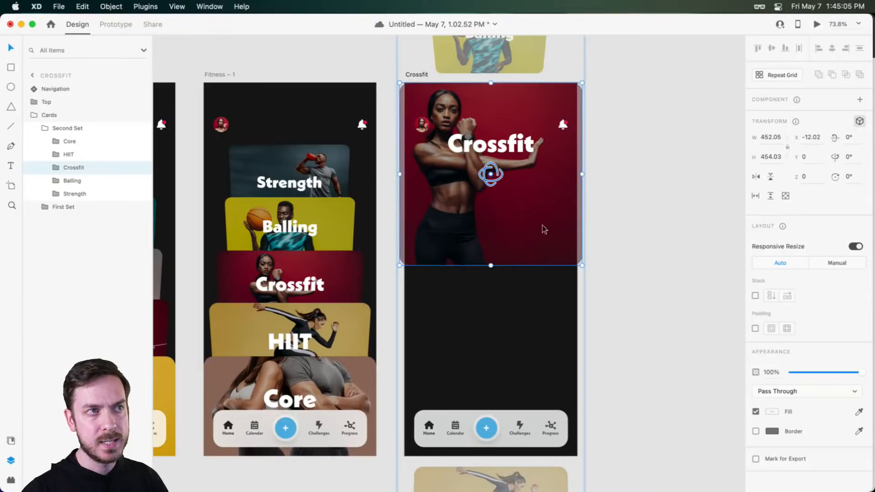
- Set the corner radius of the Crossfit card's photo and overlay to 0
{"action": "double_click", "coordinate": [561, 107]}
{"action": "left_click", "coordinate": [121, 206], "text": "shift"}
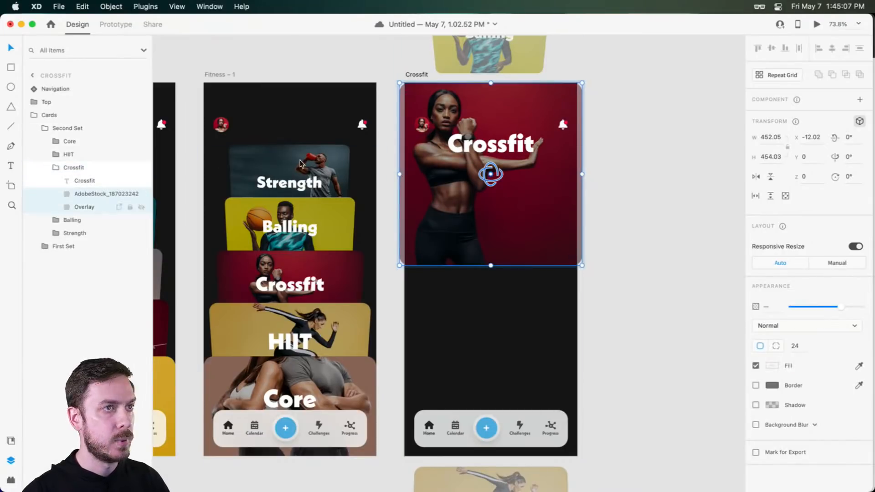
{"action": "left_click", "coordinate": [795, 347]}
{"action": "type", "text": "0"}
- Turn off the 3D transform controls and move the Crossfit title to the photo's lower-left area at X 28, Y 366
{"action": "left_click", "coordinate": [491, 145]}
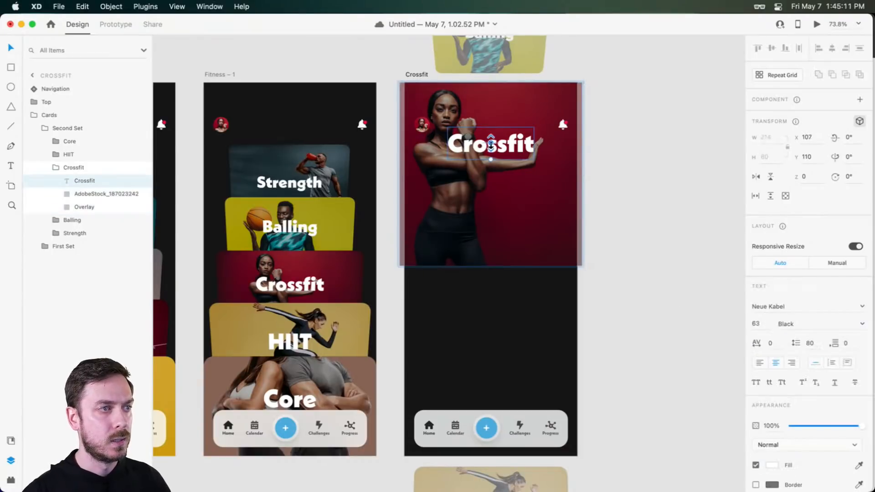
{"action": "key", "text": "super+z"}
{"action": "key", "text": "super+shift+z"}
{"action": "key", "text": "t"}
{"action": "key", "text": "super+t"}
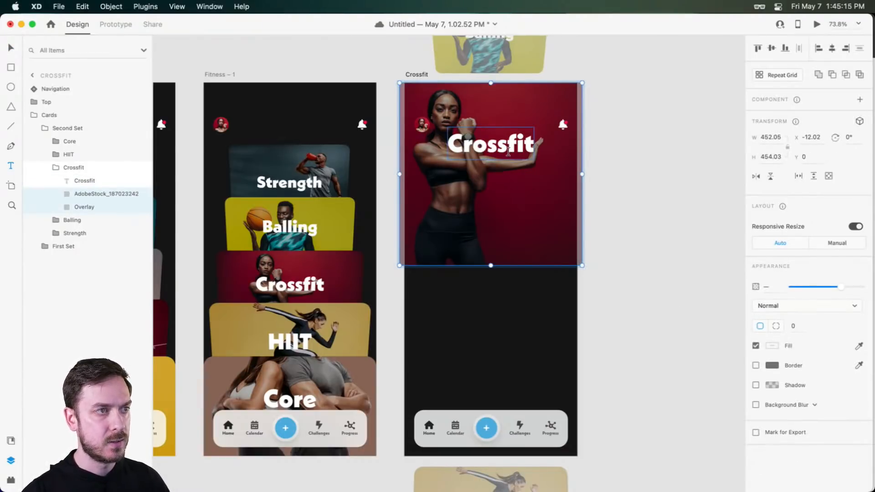
{"action": "left_click", "coordinate": [508, 152]}
{"action": "key", "text": "Escape"}
{"action": "key", "text": "Escape"}
{"action": "key", "text": "v"}
{"action": "double_click", "coordinate": [503, 148]}
{"action": "left_click_drag", "start_coordinate": [504, 148], "coordinate": [472, 248]}
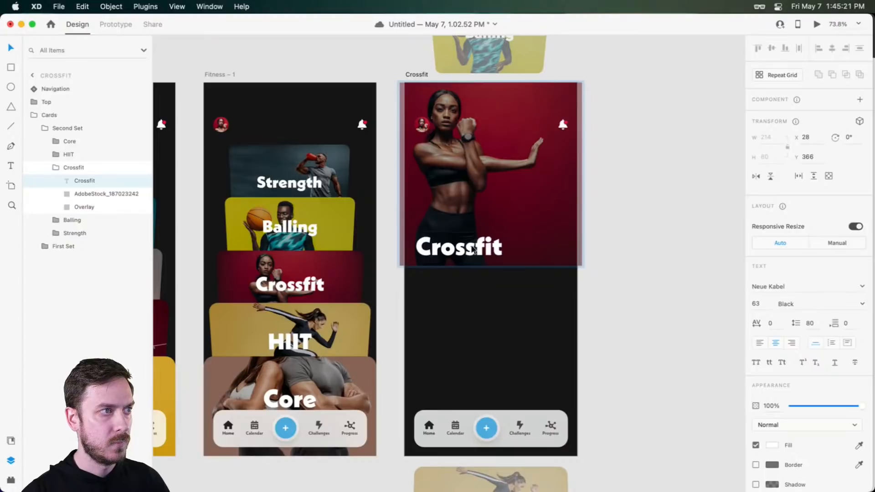
{"action": "left_click", "coordinate": [503, 319]}
- Examine the profile picture over the Crossfit header photo and compare the artboard with the two Fitness artboards
{"action": "scroll", "coordinate": [405, 78], "scroll_direction": "up", "scroll_amount": 10}
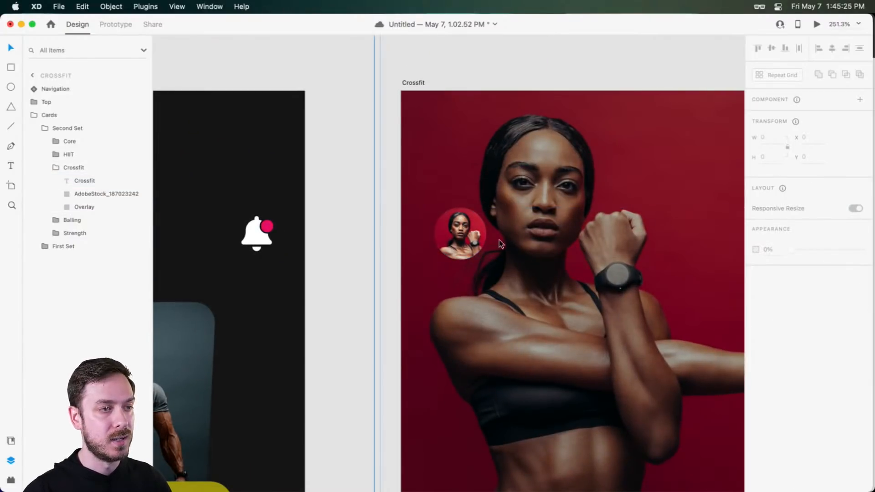
{"action": "scroll", "coordinate": [488, 251], "scroll_direction": "down", "scroll_amount": 5}
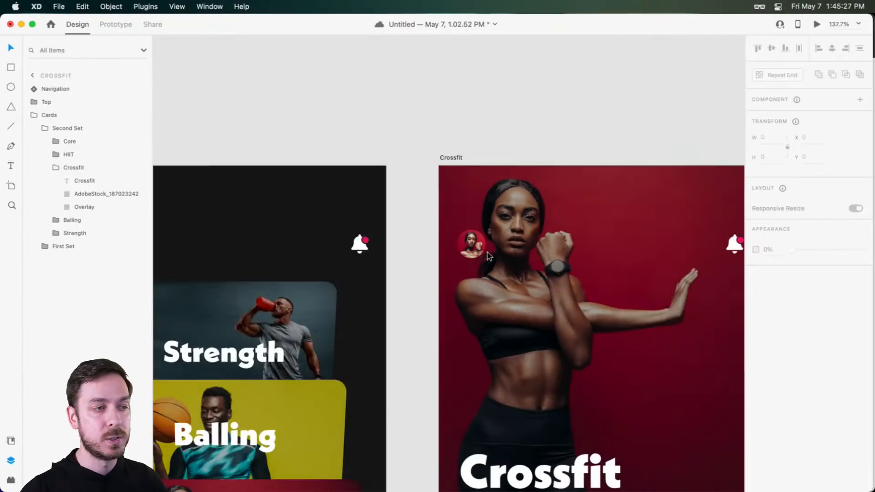
{"action": "scroll", "coordinate": [488, 253], "scroll_direction": "down", "scroll_amount": 5}
{"action": "left_click_drag", "start_coordinate": [542, 199], "coordinate": [495, 147]}
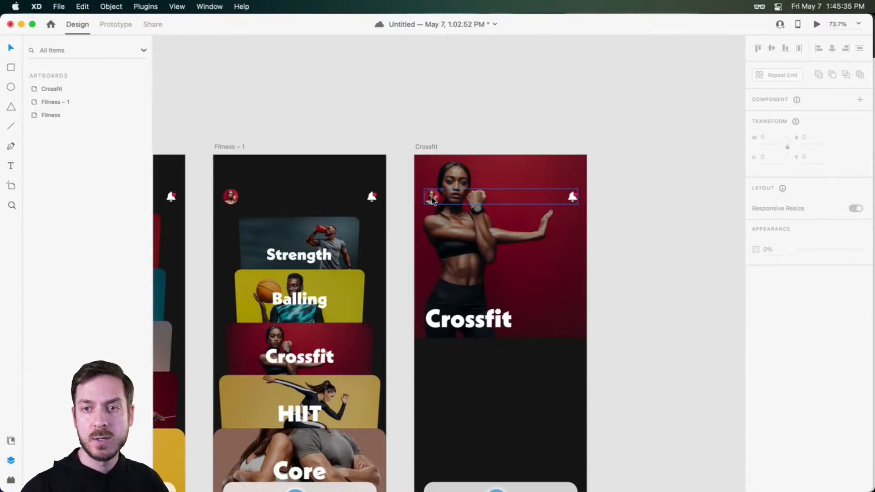
{"action": "scroll", "coordinate": [465, 205], "scroll_direction": "down", "scroll_amount": 5}
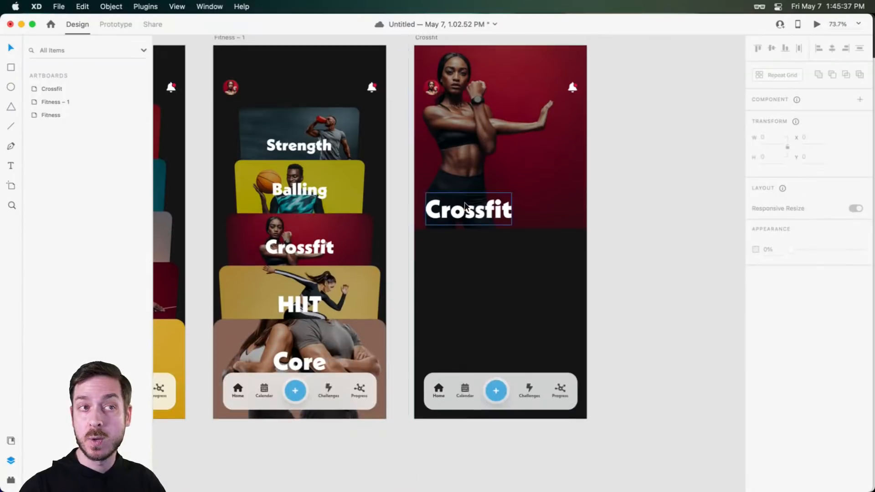
{"action": "scroll", "coordinate": [465, 204], "scroll_direction": "down", "scroll_amount": 3}
{"action": "left_click_drag", "start_coordinate": [311, 165], "coordinate": [388, 167]}
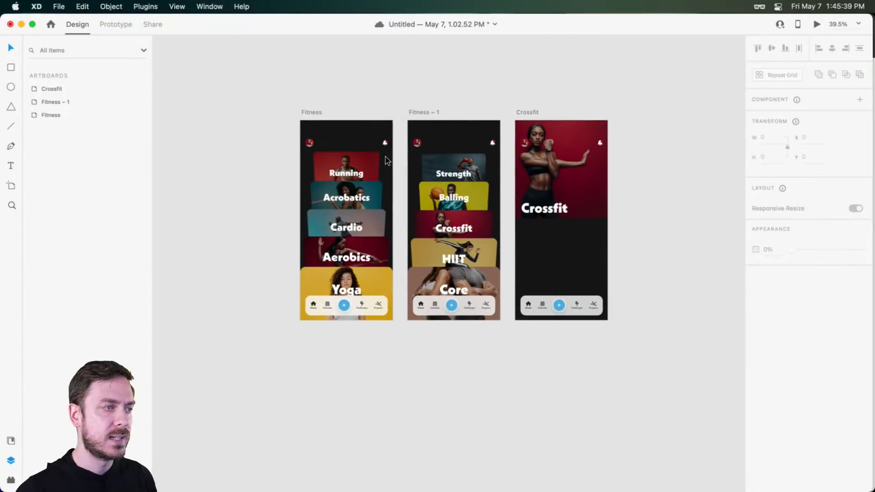
- In Prototype mode, add a second action to the First Set's tap interaction, set it to Speech Playback, and view its voices
{"action": "left_click", "coordinate": [121, 26]}
{"action": "left_click", "coordinate": [314, 111]}
{"action": "left_click", "coordinate": [402, 228]}
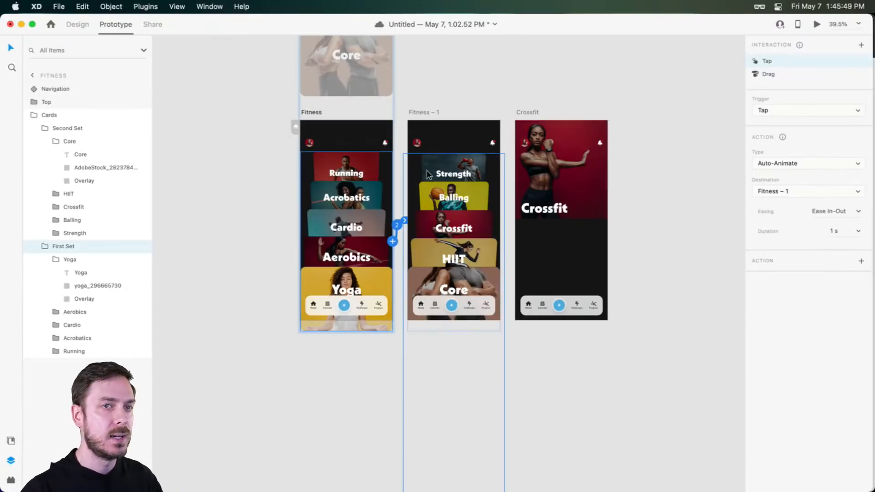
{"action": "left_click", "coordinate": [861, 262]}
{"action": "left_click", "coordinate": [810, 283]}
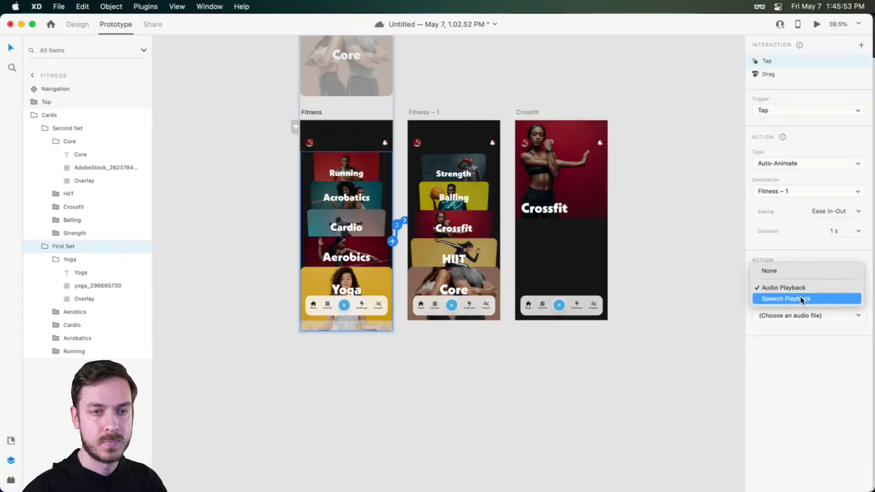
{"action": "left_click", "coordinate": [800, 299]}
{"action": "left_click", "coordinate": [791, 319]}
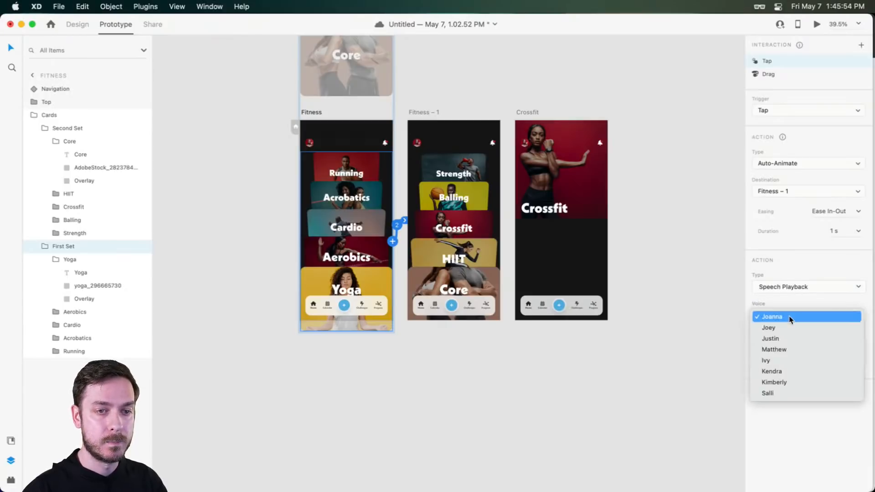
- Try Audio Playback as the tap interaction's second action, view its audio file choices, and remove the action with None
{"action": "left_click", "coordinate": [797, 266]}
{"action": "left_click", "coordinate": [791, 284]}
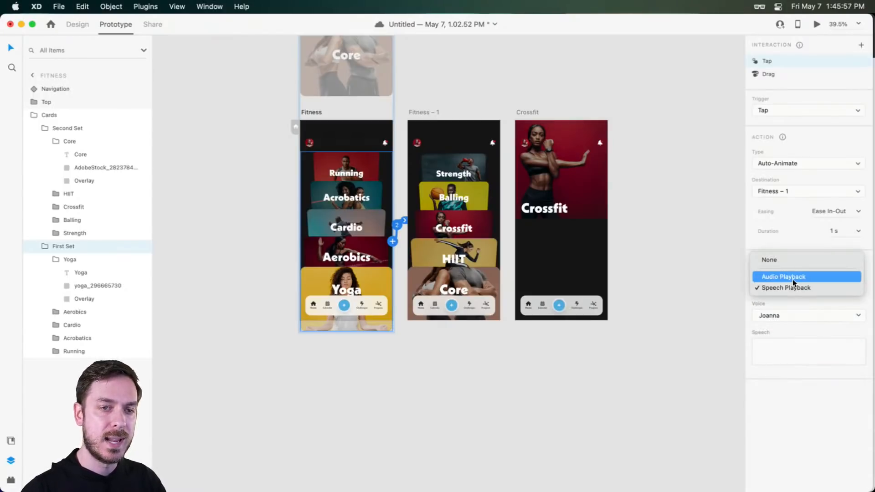
{"action": "left_click", "coordinate": [792, 278]}
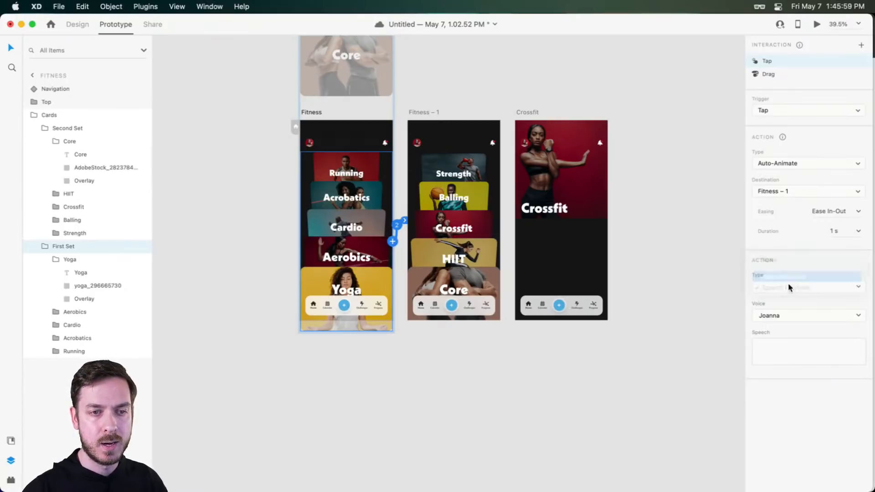
{"action": "left_click", "coordinate": [787, 312]}
{"action": "left_click", "coordinate": [787, 312]}
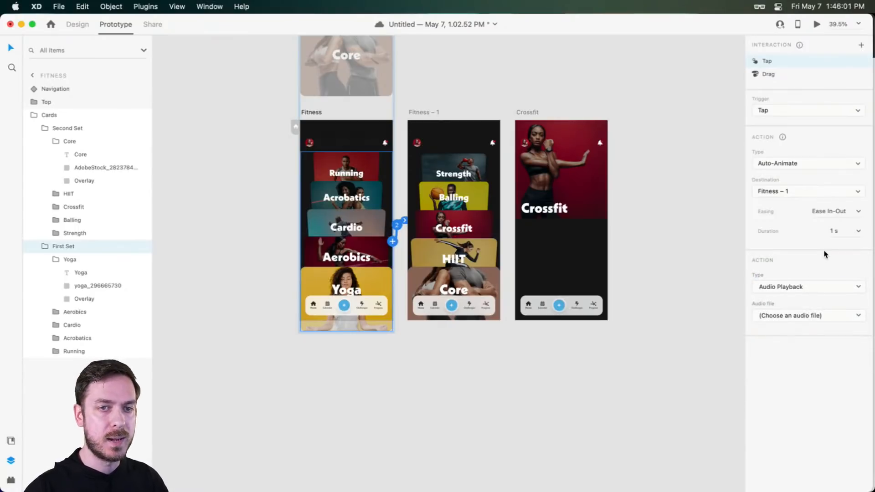
{"action": "left_click", "coordinate": [798, 294]}
{"action": "left_click", "coordinate": [793, 266]}
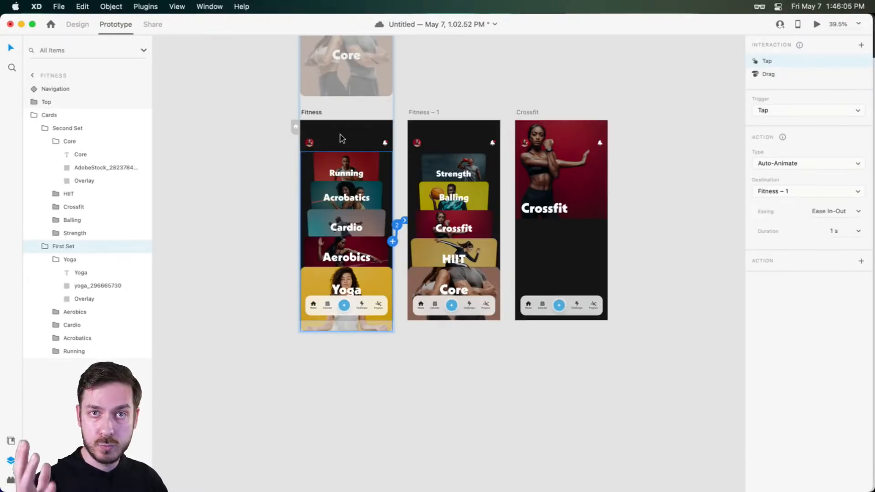
- In Design mode, draw a left-pointing chevron above the profile picture on the Crossfit artboard with the Pen tool
{"action": "left_click", "coordinate": [75, 25]}
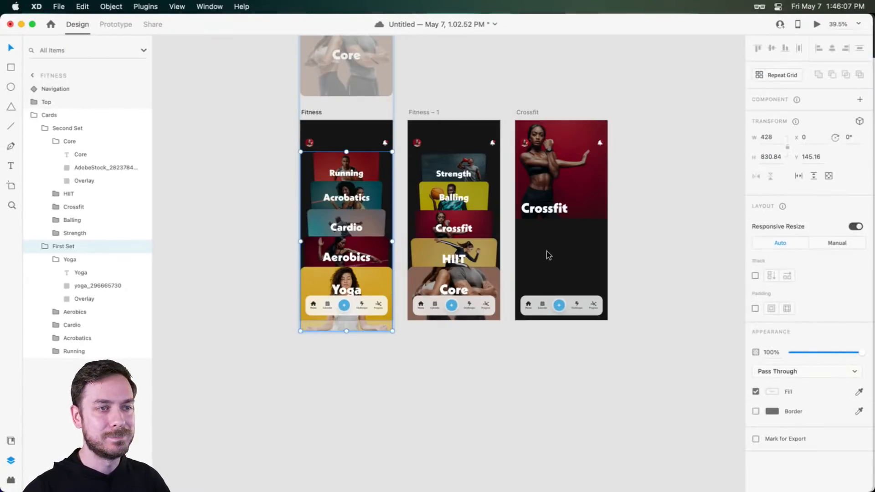
{"action": "scroll", "coordinate": [563, 251], "scroll_direction": "up", "scroll_amount": 5}
{"action": "scroll", "coordinate": [677, 228], "scroll_direction": "right", "scroll_amount": 5}
{"action": "left_click", "coordinate": [469, 380]}
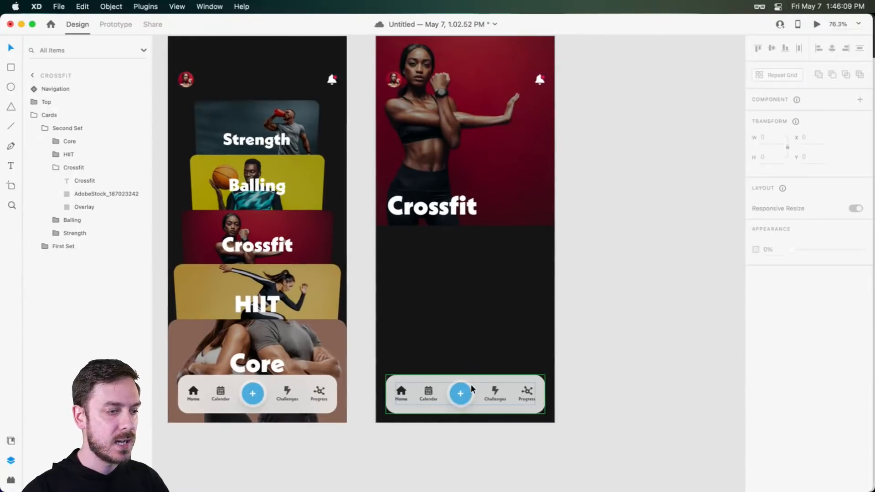
{"action": "scroll", "coordinate": [472, 384], "scroll_direction": "up", "scroll_amount": 3}
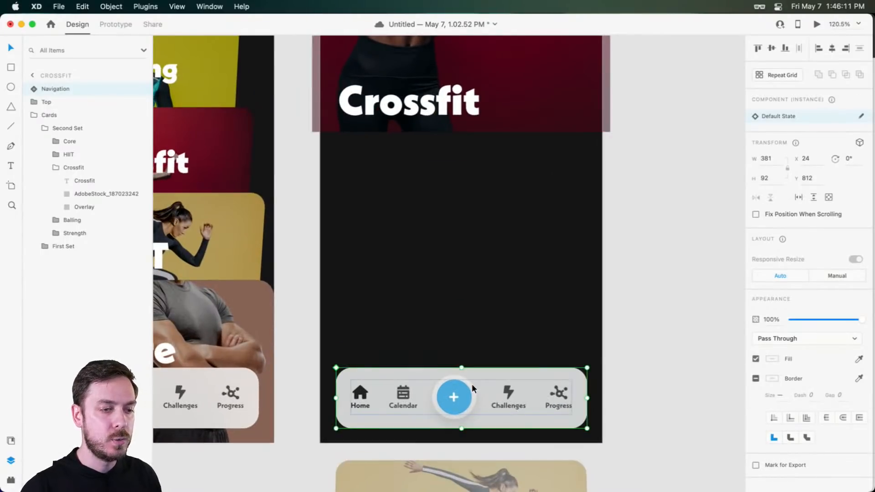
{"action": "scroll", "coordinate": [461, 292], "scroll_direction": "down", "scroll_amount": 10}
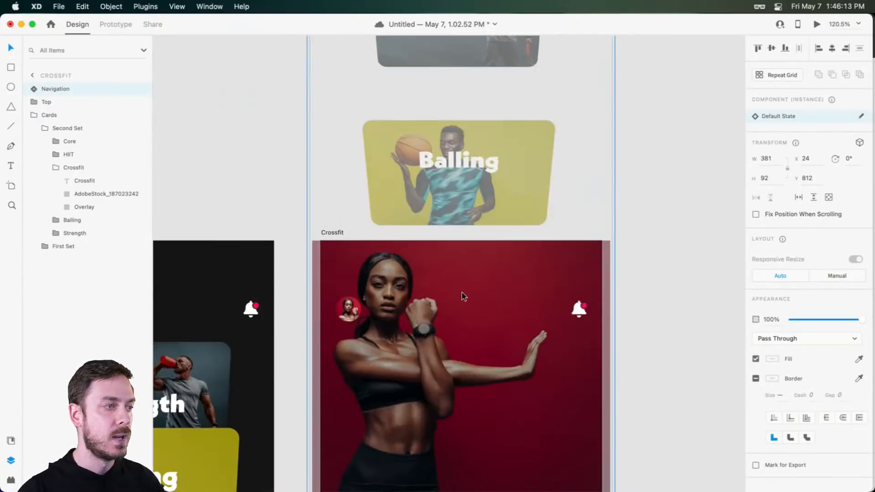
{"action": "scroll", "coordinate": [337, 298], "scroll_direction": "up", "scroll_amount": 3}
{"action": "left_click", "coordinate": [345, 299]}
{"action": "scroll", "coordinate": [348, 296], "scroll_direction": "up", "scroll_amount": 3}
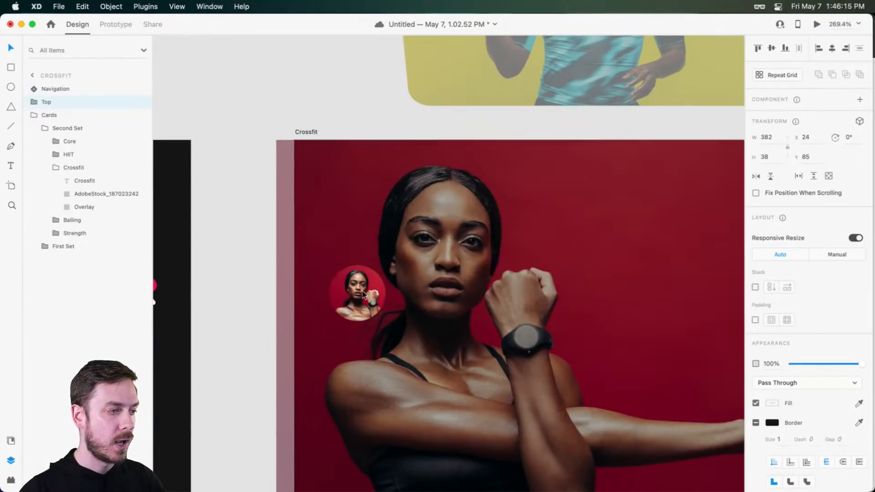
{"action": "key", "text": "p"}
{"action": "left_click", "coordinate": [352, 222]}
{"action": "left_click", "coordinate": [341, 234]}
{"action": "left_click", "coordinate": [353, 245]}
{"action": "key", "text": "Escape"}
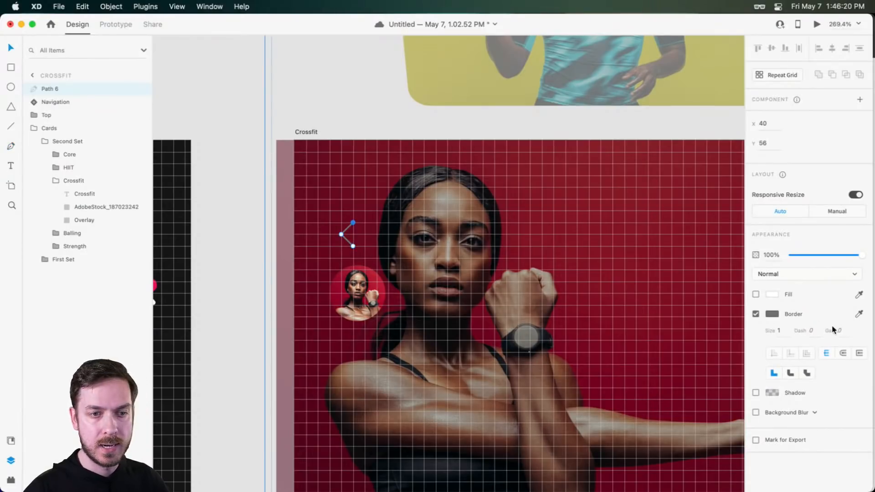
- Give the chevron a white border of size 4 and hide the artboard grid
{"action": "left_click", "coordinate": [772, 313]}
{"action": "left_click", "coordinate": [783, 447]}
{"action": "key", "text": "super+apostrophe"}
{"action": "key", "text": "super+semicolon"}
{"action": "left_click", "coordinate": [787, 335]}
{"action": "type", "text": "4"}
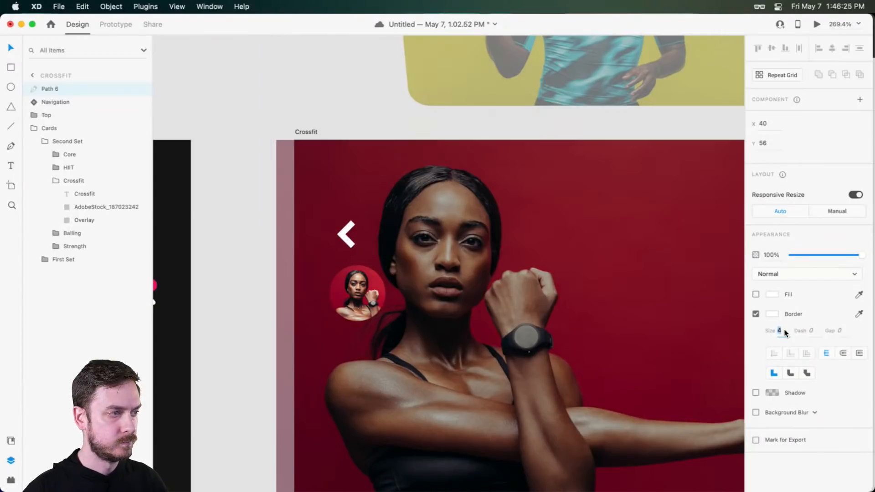
{"action": "key", "text": "Escape"}
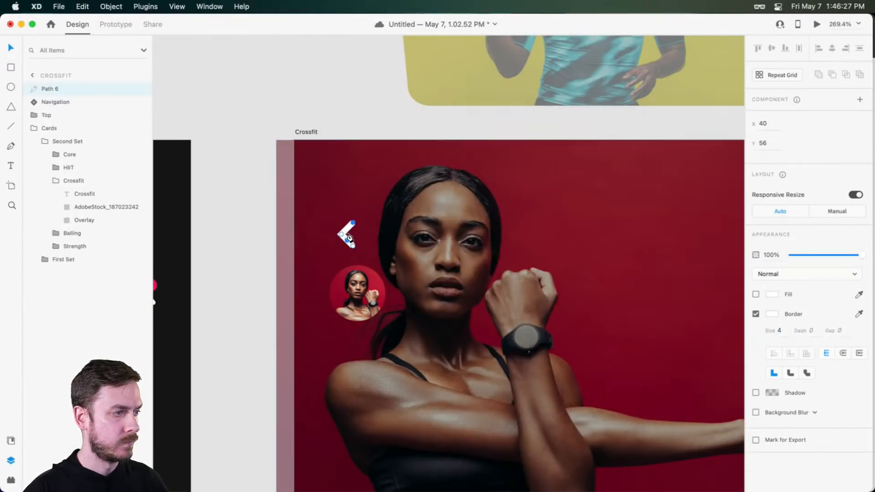
- Place the chevron in the profile picture's spot in the header row and move the picture off the Crossfit artboard's left edge
{"action": "left_click_drag", "start_coordinate": [352, 241], "coordinate": [318, 296]}
{"action": "scroll", "coordinate": [357, 295], "scroll_direction": "down", "scroll_amount": 5}
{"action": "left_click", "coordinate": [367, 295]}
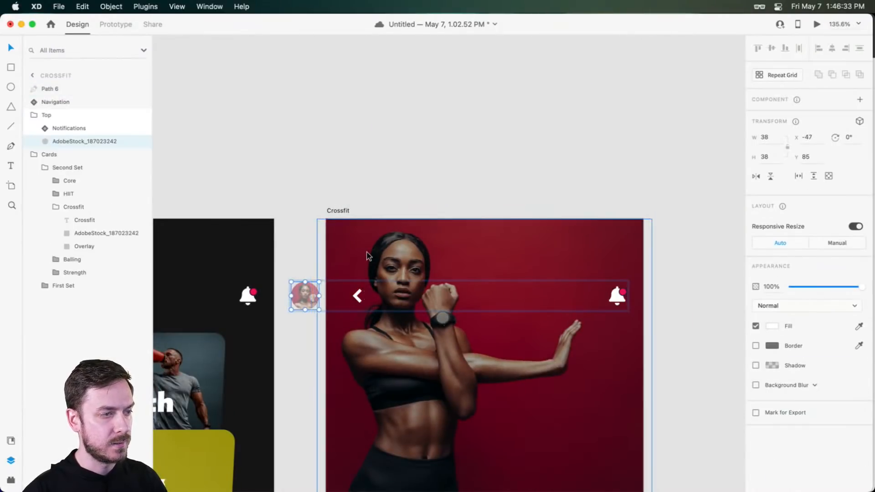
- In Prototype mode, wire the Crossfit card on the Fitness – 1 artboard to the Crossfit artboard with a tap-triggered Auto-Animate
{"action": "scroll", "coordinate": [367, 256], "scroll_direction": "down", "scroll_amount": 4}
{"action": "left_click", "coordinate": [329, 192]}
{"action": "left_click_drag", "start_coordinate": [502, 294], "coordinate": [612, 141]}
{"action": "scroll", "coordinate": [607, 170], "scroll_direction": "down", "scroll_amount": 2}
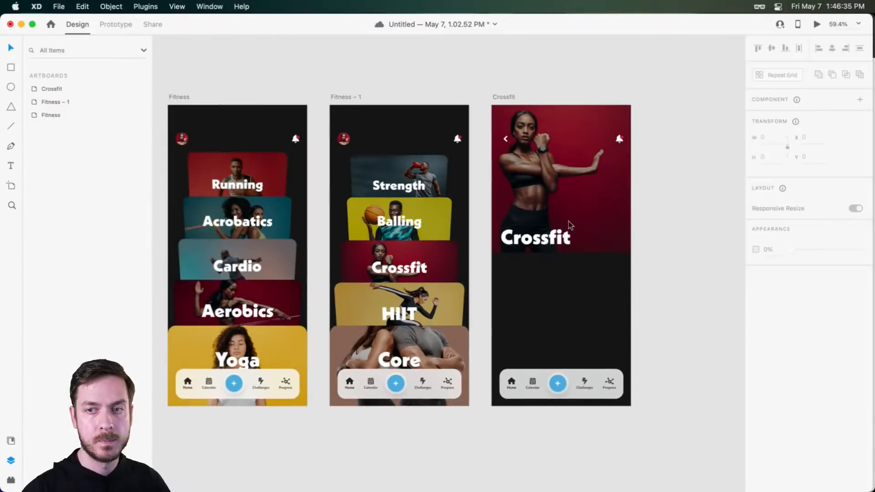
{"action": "scroll", "coordinate": [588, 228], "scroll_direction": "left", "scroll_amount": 2}
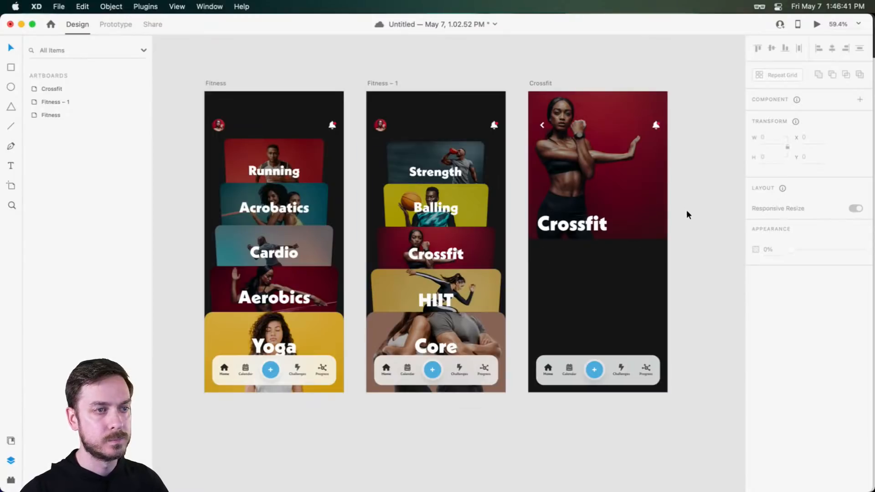
{"action": "left_click", "coordinate": [378, 83]}
{"action": "scroll", "coordinate": [404, 104], "scroll_direction": "right", "scroll_amount": 3}
{"action": "scroll", "coordinate": [405, 104], "scroll_direction": "down", "scroll_amount": 1}
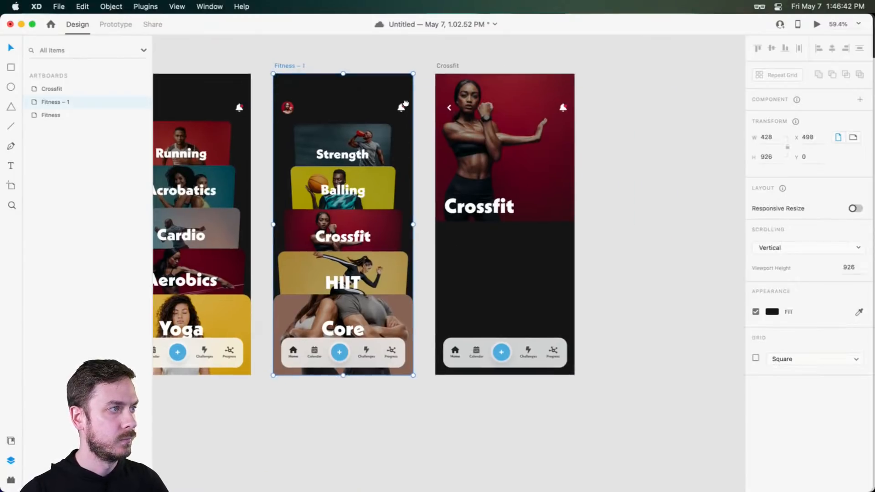
{"action": "left_click", "coordinate": [102, 24]}
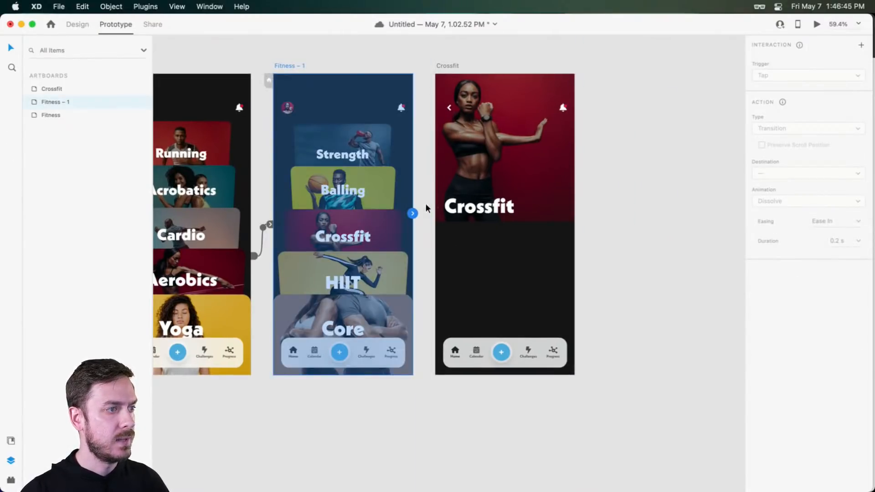
{"action": "double_click", "coordinate": [348, 224]}
{"action": "scroll", "coordinate": [348, 225], "scroll_direction": "up", "scroll_amount": 5}
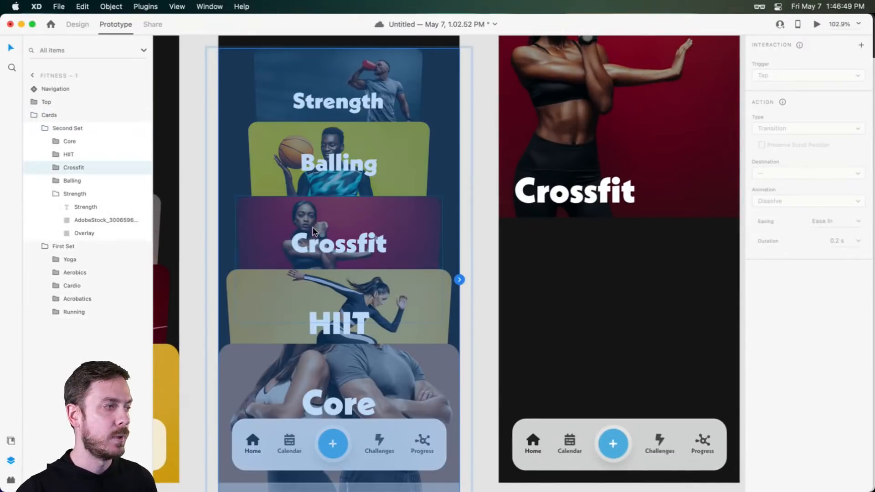
{"action": "double_click", "coordinate": [312, 231]}
{"action": "left_click_drag", "start_coordinate": [442, 260], "coordinate": [579, 143]}
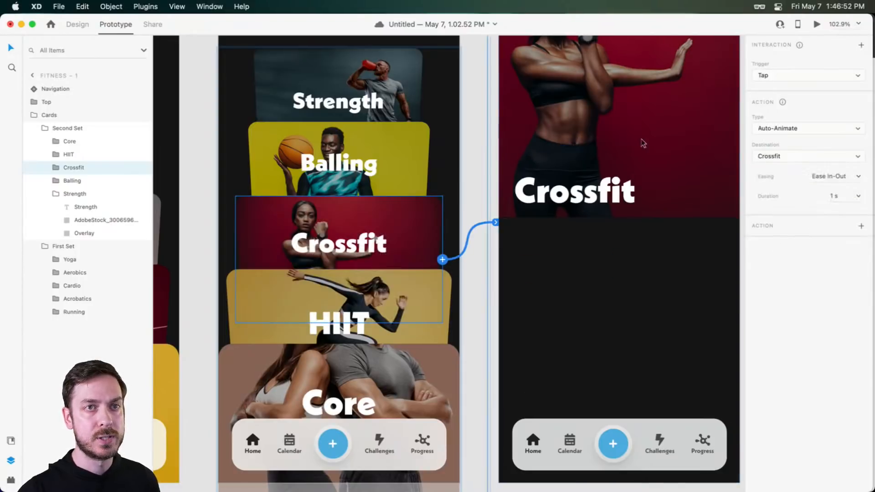
- Set the tap transition's duration to 0.6 s and add a second, drag-triggered Auto-Animate interaction from the card to the Crossfit artboard
{"action": "left_click", "coordinate": [807, 76]}
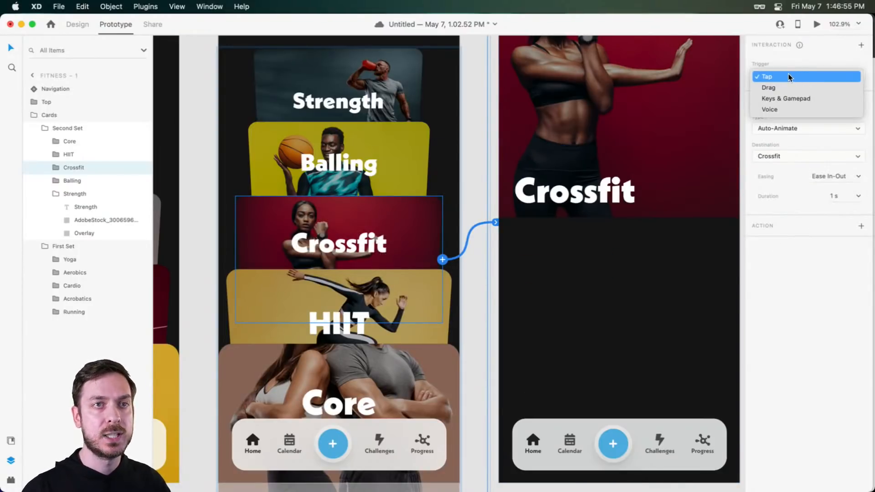
{"action": "left_click", "coordinate": [790, 78]}
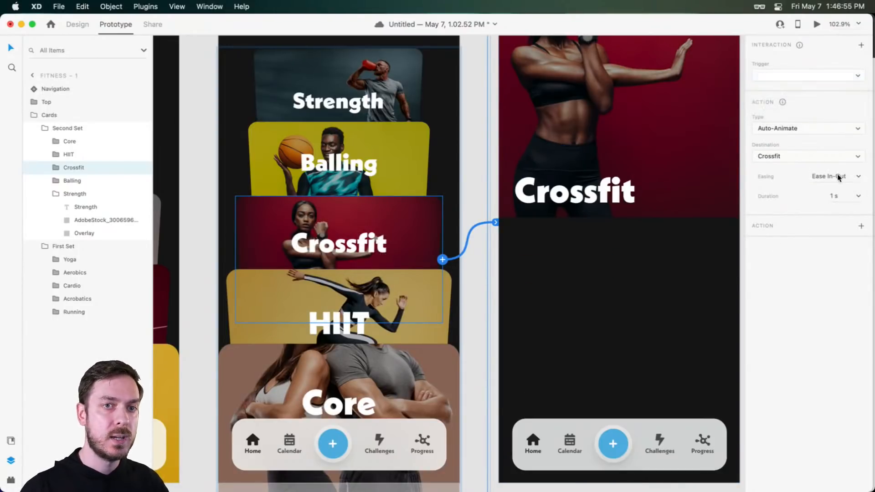
{"action": "left_click", "coordinate": [858, 197]}
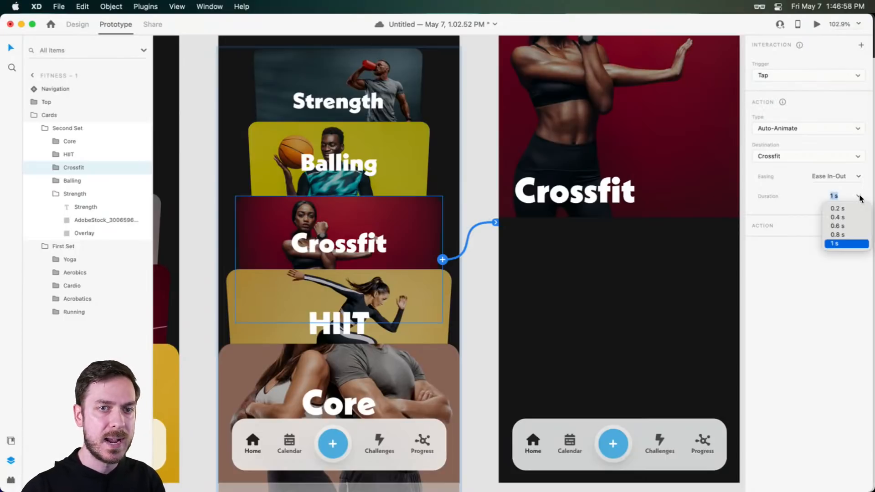
{"action": "left_click", "coordinate": [846, 226]}
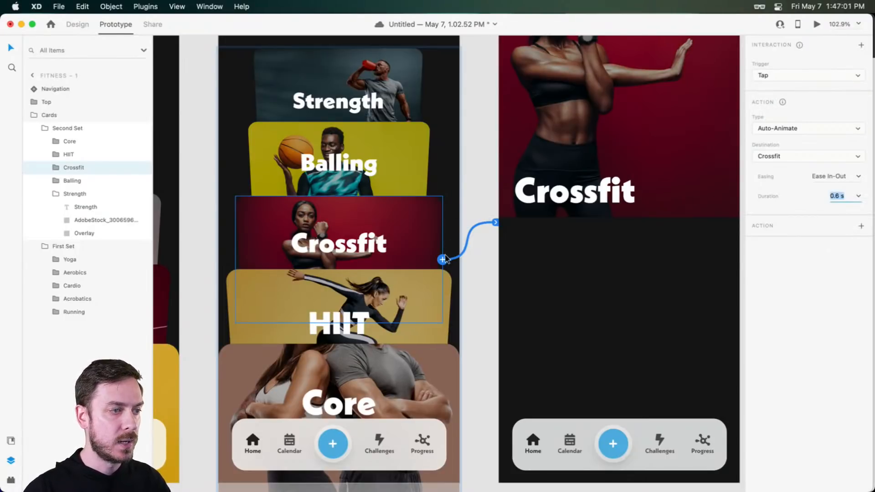
{"action": "left_click_drag", "start_coordinate": [442, 260], "coordinate": [528, 189]}
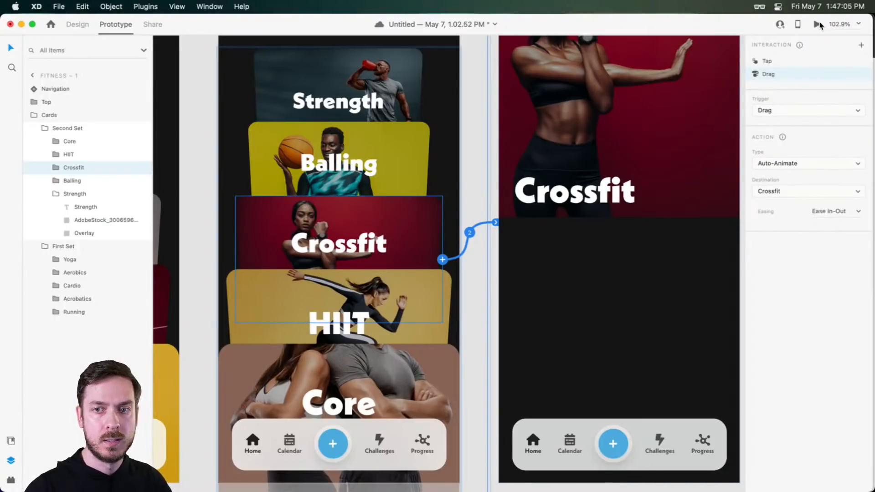
- Preview the prototype from Fitness – 1 and test both the tap and the drag transition on the Crossfit card
{"action": "left_click", "coordinate": [819, 25]}
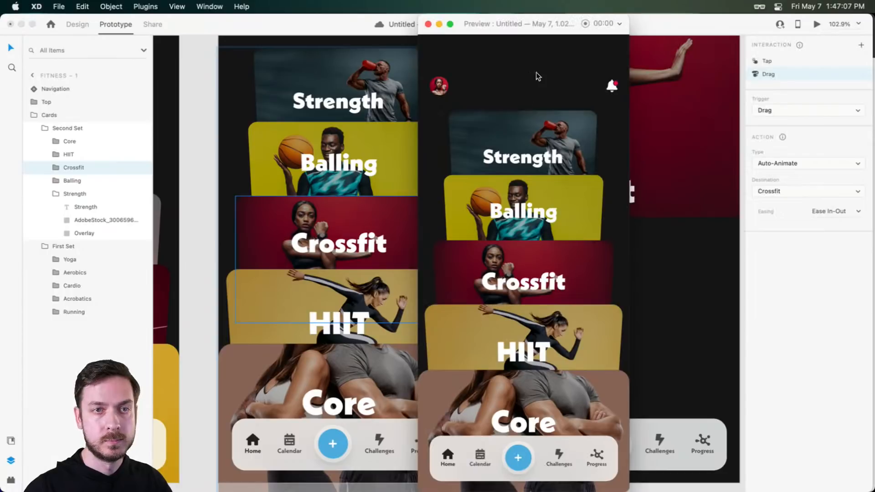
{"action": "left_click_drag", "start_coordinate": [522, 25], "coordinate": [474, 14]}
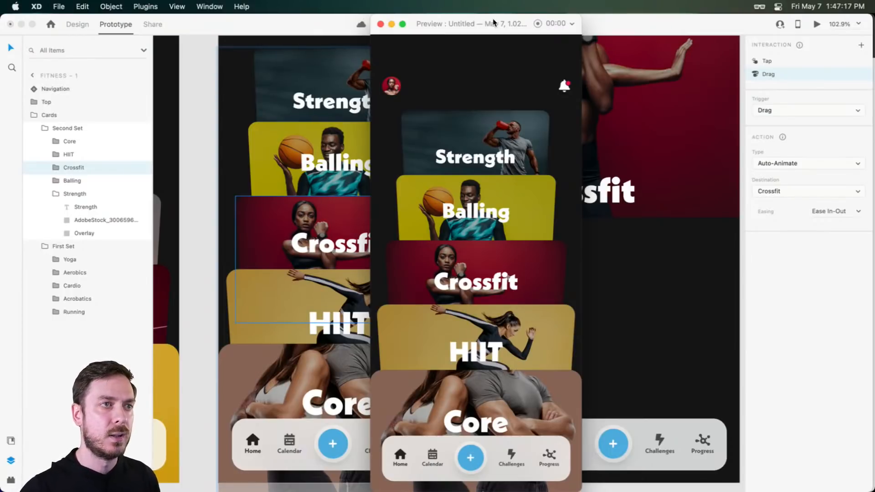
{"action": "left_click_drag", "start_coordinate": [494, 32], "coordinate": [470, 32]}
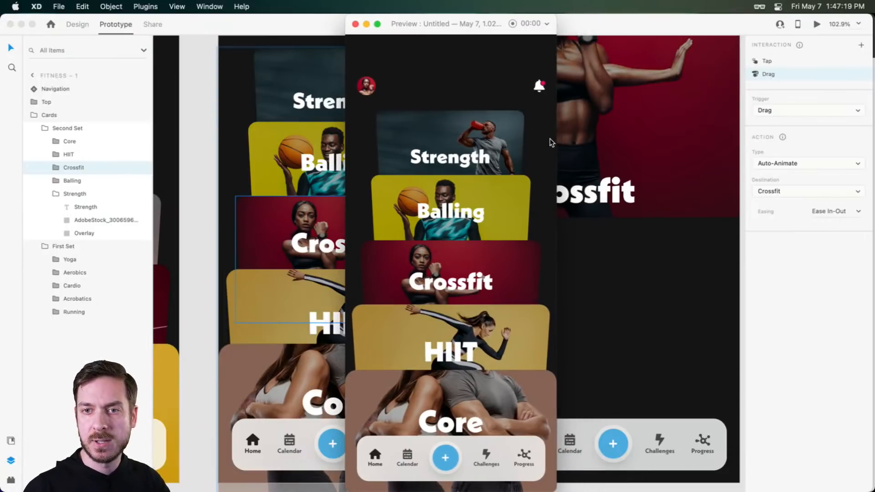
{"action": "left_click", "coordinate": [490, 280]}
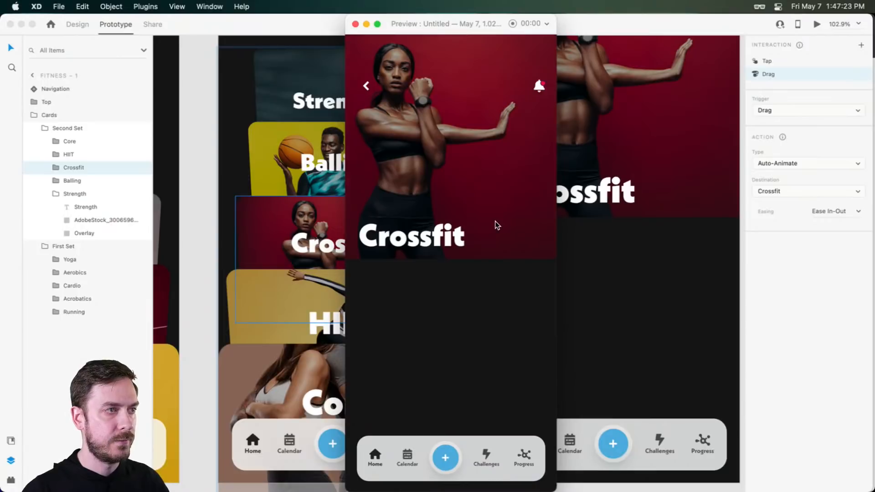
{"action": "key", "text": "super+Return"}
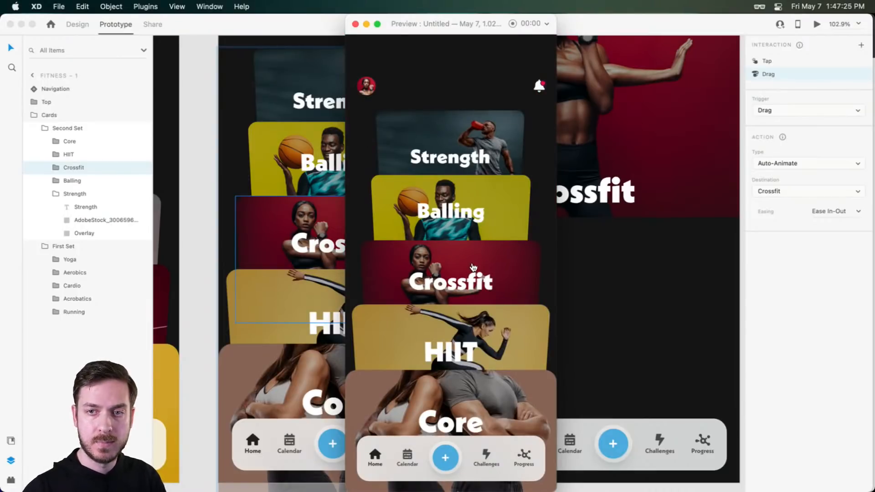
{"action": "left_click_drag", "start_coordinate": [472, 258], "coordinate": [434, 89]}
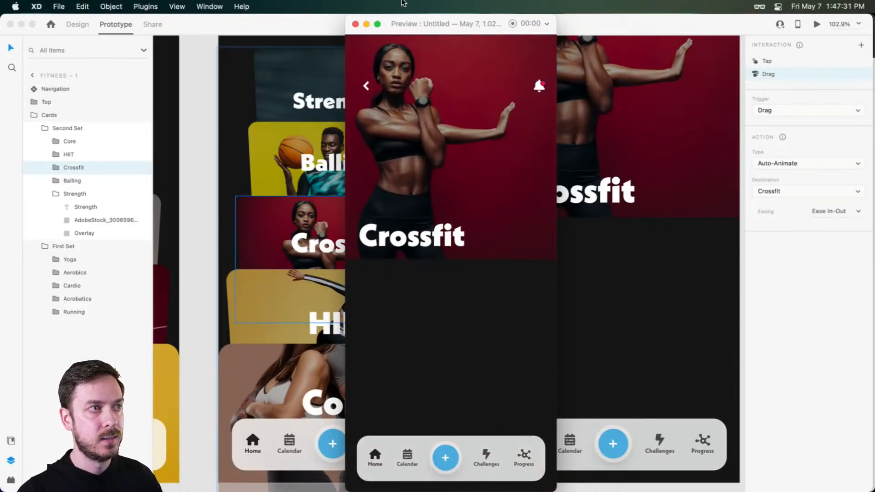
{"action": "key", "text": "super+w"}
- In Design mode, set the opacity of the Balling and Strength cards above the Crossfit artboard to 0%
{"action": "scroll", "coordinate": [489, 186], "scroll_direction": "down", "scroll_amount": 10}
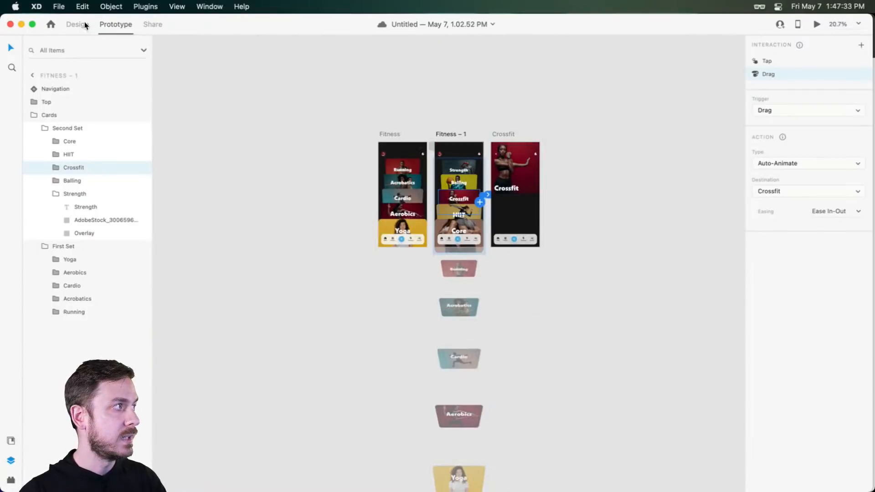
{"action": "left_click", "coordinate": [85, 23]}
{"action": "scroll", "coordinate": [541, 179], "scroll_direction": "up", "scroll_amount": 5}
{"action": "left_click", "coordinate": [436, 137]}
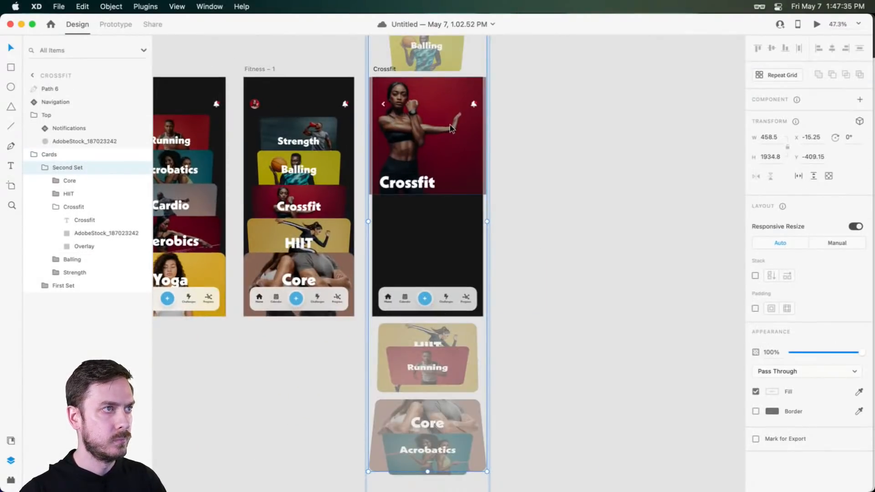
{"action": "left_click", "coordinate": [441, 169]}
{"action": "left_click", "coordinate": [428, 256]}
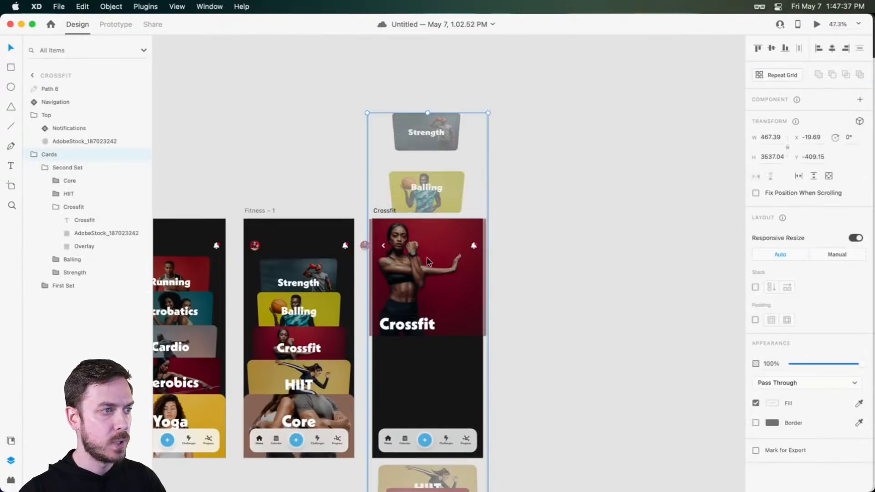
{"action": "left_click", "coordinate": [424, 173]}
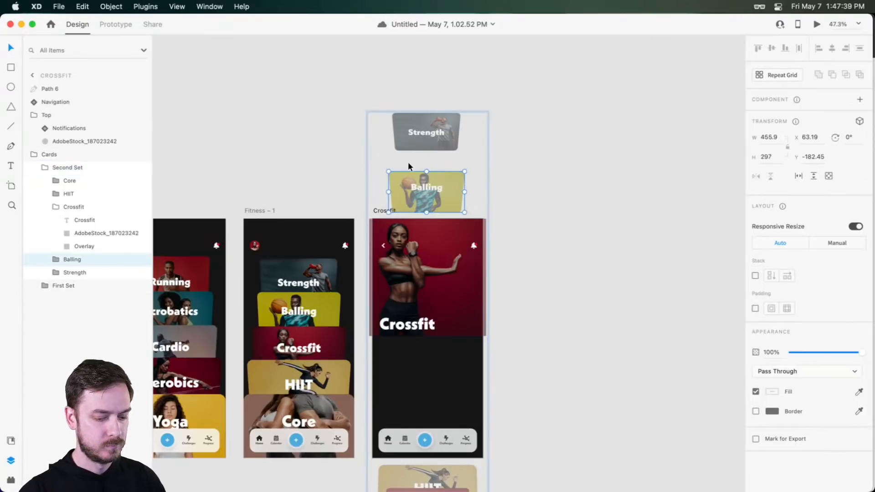
{"action": "key", "text": "0"}
{"action": "key", "text": "0"}
{"action": "left_click", "coordinate": [425, 138]}
{"action": "key", "text": "0"}
{"action": "key", "text": "0"}
- Set the opacity of the HIIT and Core cards below the Crossfit artboard to 0%
{"action": "scroll", "coordinate": [431, 291], "scroll_direction": "down", "scroll_amount": 1}
{"action": "scroll", "coordinate": [433, 292], "scroll_direction": "down", "scroll_amount": 5}
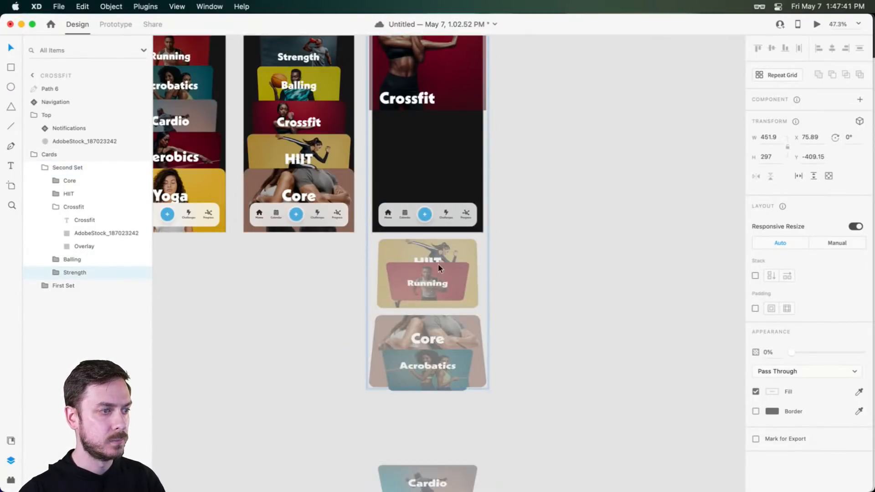
{"action": "left_click", "coordinate": [440, 241]}
{"action": "key", "text": "0"}
{"action": "key", "text": "0"}
{"action": "left_click", "coordinate": [455, 320]}
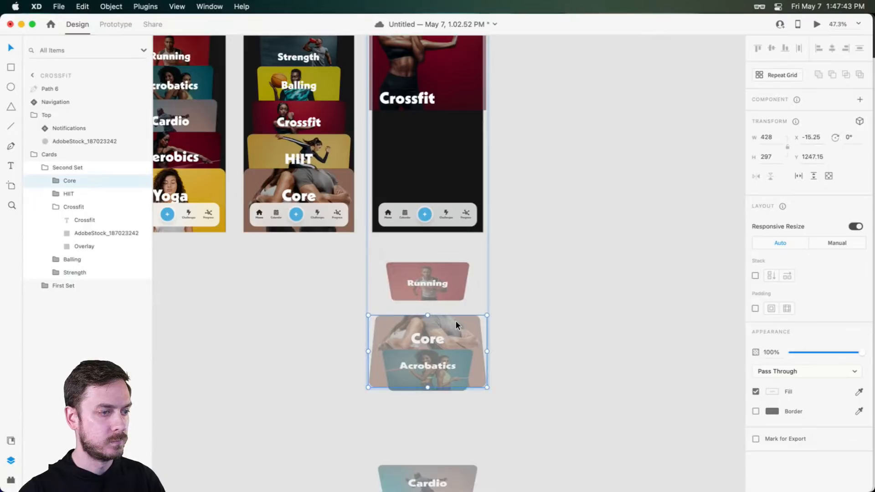
{"action": "key", "text": "0"}
{"action": "key", "text": "0"}
- Preview the Fitness – 1 artboard again and test the Crossfit card's drag transition
{"action": "left_click", "coordinate": [297, 137]}
{"action": "key", "text": "super+Return"}
{"action": "left_click_drag", "start_coordinate": [468, 278], "coordinate": [436, 53]}
{"action": "key", "text": "super+w"}
{"action": "left_click", "coordinate": [577, 252]}
{"action": "scroll", "coordinate": [576, 250], "scroll_direction": "up", "scroll_amount": 5}
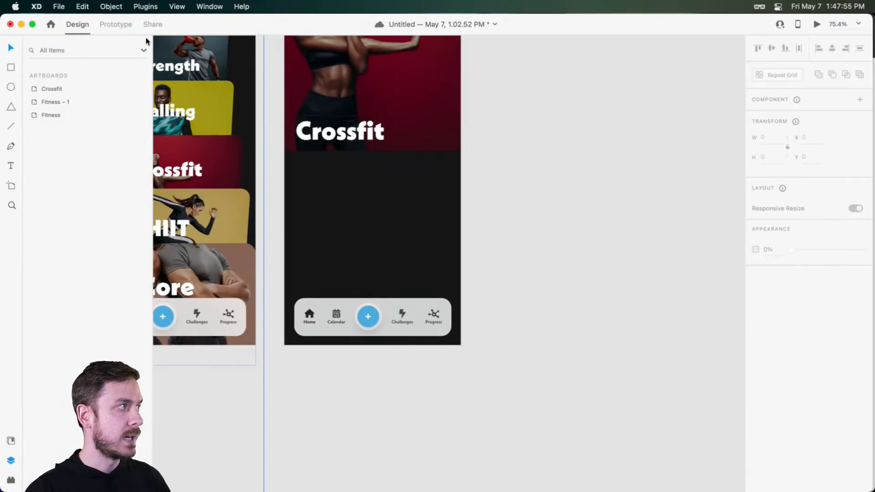
{"action": "left_click", "coordinate": [116, 24]}
{"action": "scroll", "coordinate": [526, 247], "scroll_direction": "up", "scroll_amount": 3}
{"action": "scroll", "coordinate": [526, 248], "scroll_direction": "left", "scroll_amount": 4}
{"action": "left_click", "coordinate": [464, 172]}
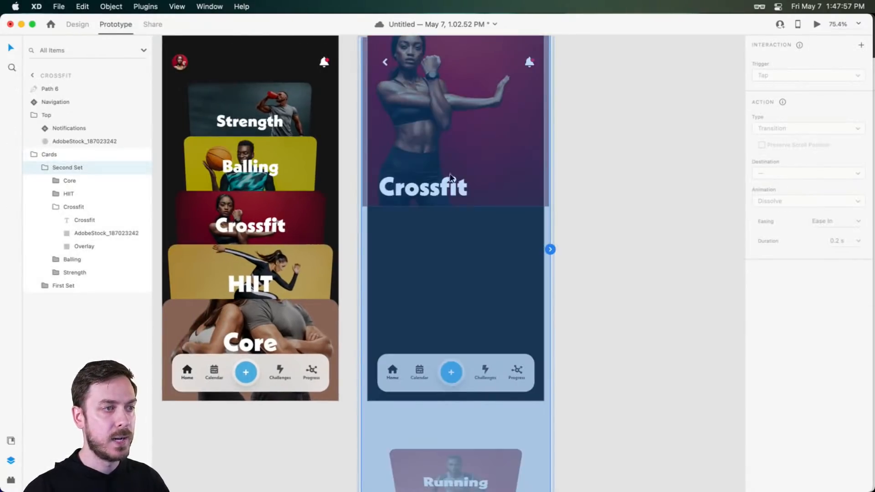
{"action": "left_click", "coordinate": [63, 23]}
{"action": "scroll", "coordinate": [488, 189], "scroll_direction": "up", "scroll_amount": 3}
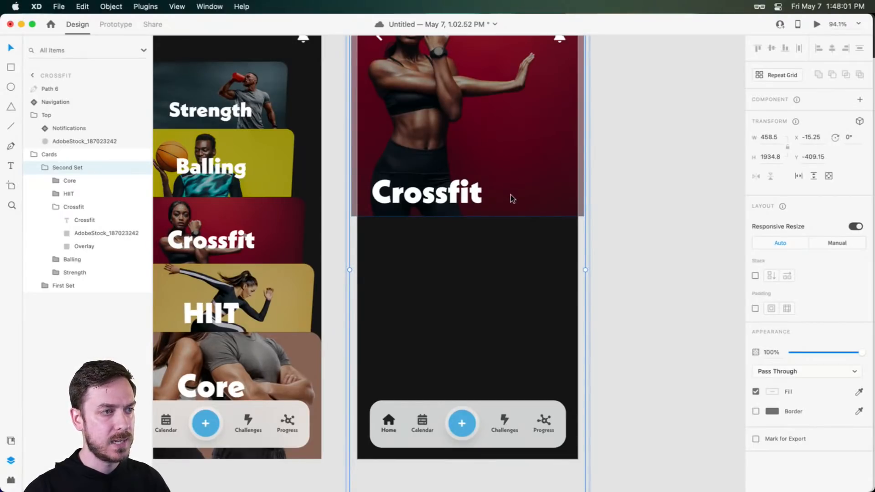
{"action": "double_click", "coordinate": [519, 193]}
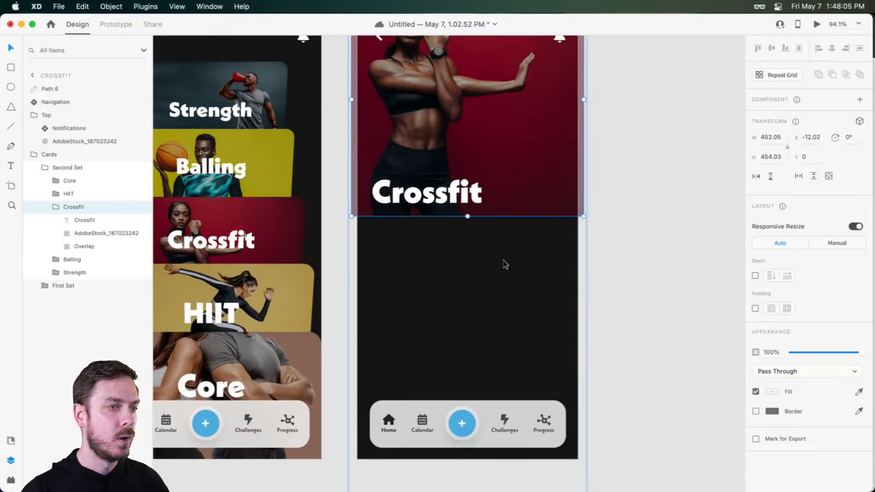
{"action": "key", "text": "r"}
{"action": "key", "text": "v"}
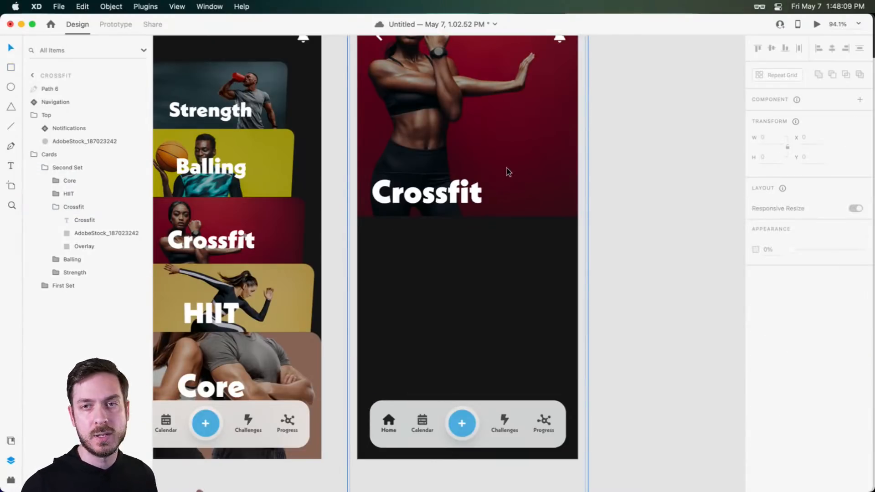
- Draw a rectangle about 428 × 117 across the lower part of the Crossfit artboard's hero image, covering the title
{"action": "left_click", "coordinate": [505, 174]}
{"action": "double_click", "coordinate": [506, 174]}
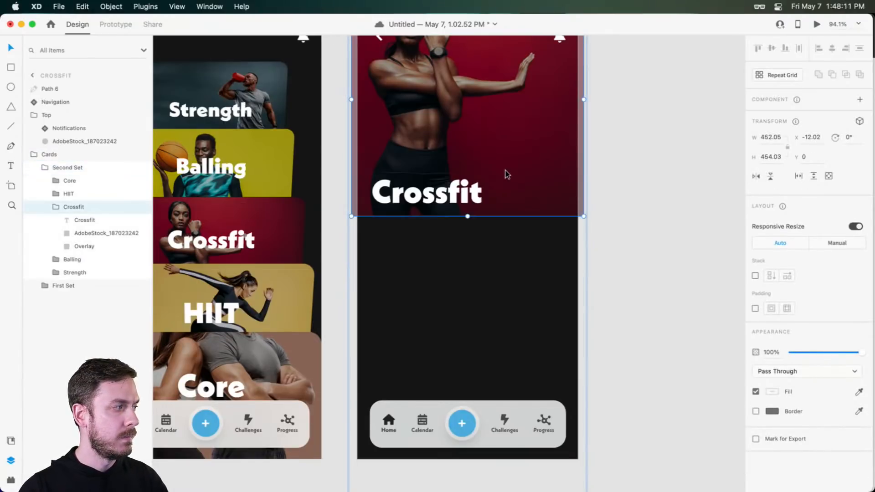
{"action": "key", "text": "r"}
{"action": "left_click_drag", "start_coordinate": [357, 216], "coordinate": [580, 159]}
{"action": "key", "text": "v"}
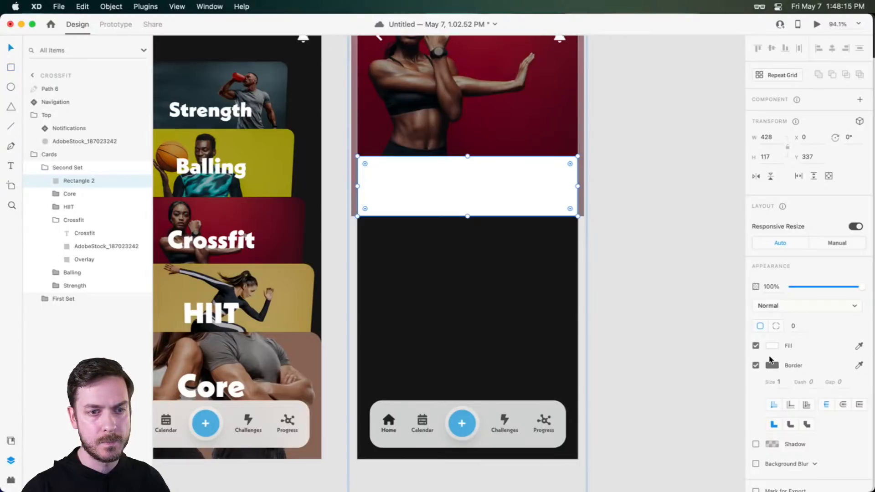
- Fill the rectangle with a linear gradient running from fully transparent black at its top to opaque black at its bottom
{"action": "left_click", "coordinate": [771, 346]}
{"action": "left_click", "coordinate": [662, 275]}
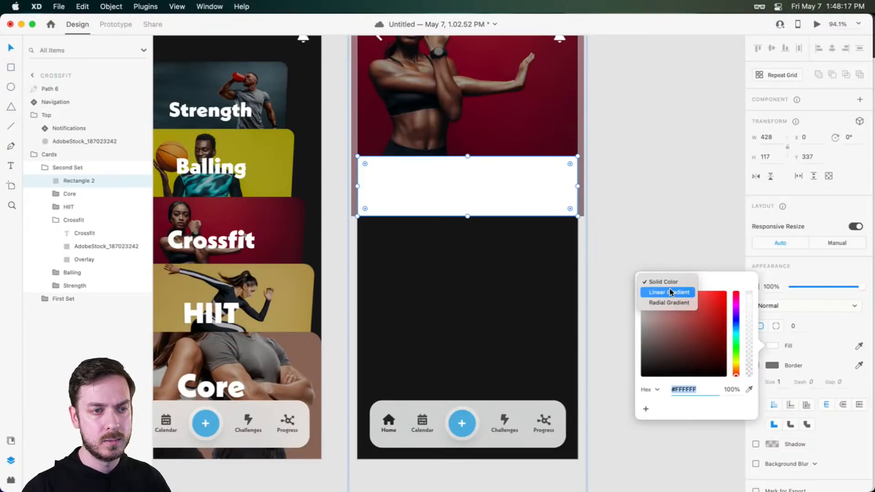
{"action": "left_click", "coordinate": [668, 289]}
{"action": "left_click_drag", "start_coordinate": [657, 302], "coordinate": [596, 428]}
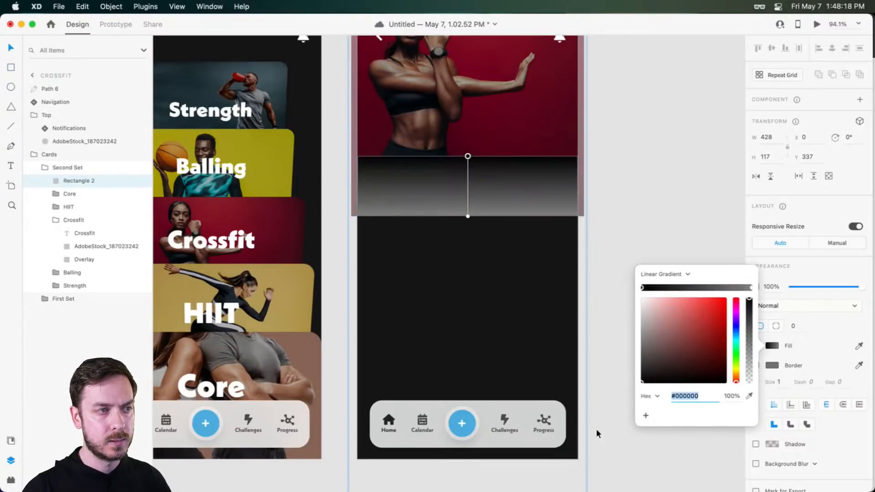
{"action": "left_click", "coordinate": [751, 288]}
{"action": "left_click_drag", "start_coordinate": [751, 376], "coordinate": [745, 295]}
{"action": "left_click", "coordinate": [641, 288]}
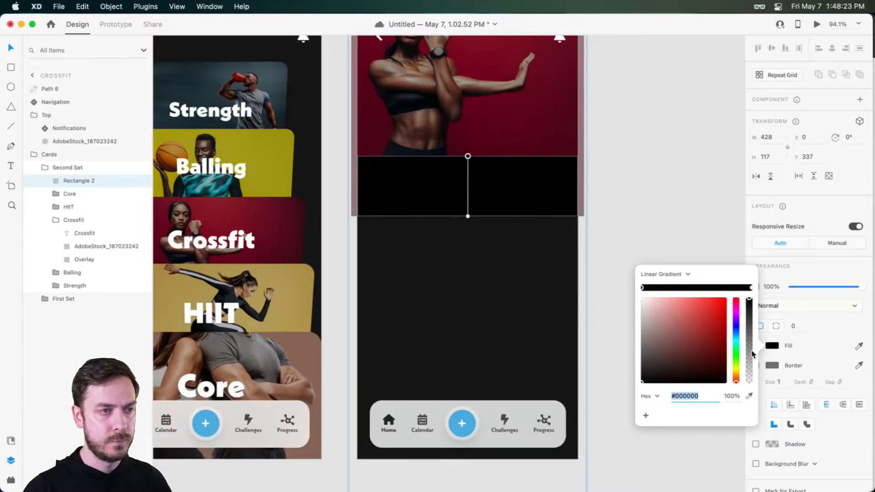
{"action": "left_click_drag", "start_coordinate": [750, 353], "coordinate": [750, 392]}
{"action": "left_click", "coordinate": [821, 358]}
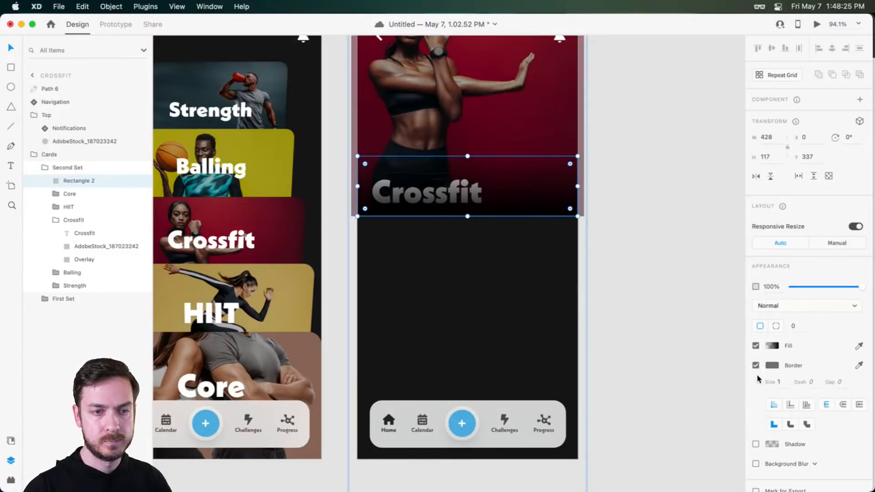
- Remove the gradient rectangle's border and arrange it directly behind the Crossfit title, above the photo, inside the Crossfit card group
{"action": "left_click", "coordinate": [756, 365]}
{"action": "key", "text": "super+bracketleft"}
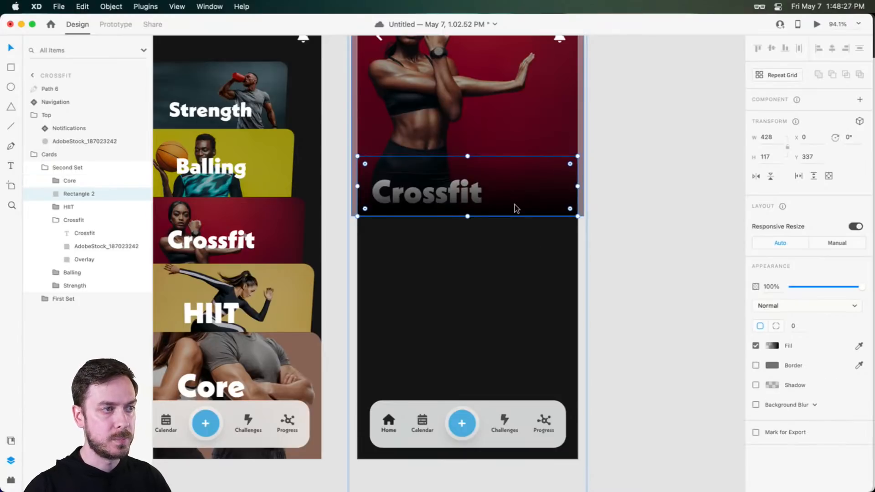
{"action": "key", "text": "super+bracketleft"}
{"action": "key", "text": "Delete"}
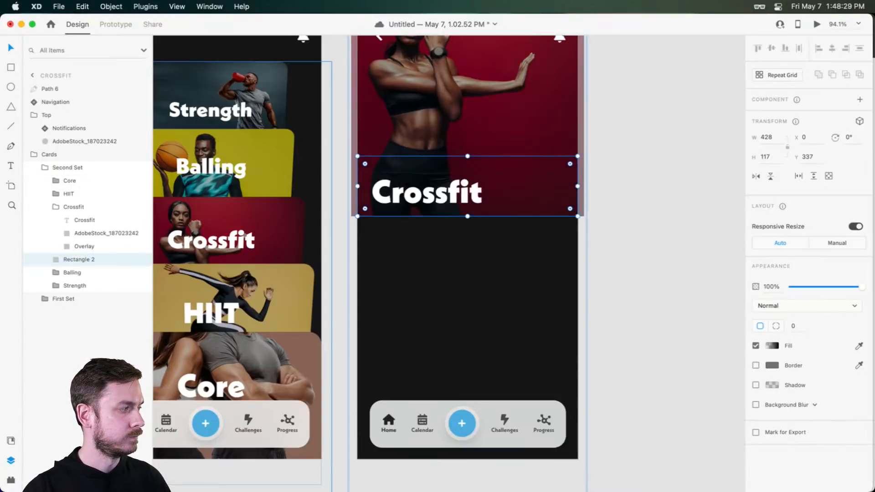
{"action": "key", "text": "super+z"}
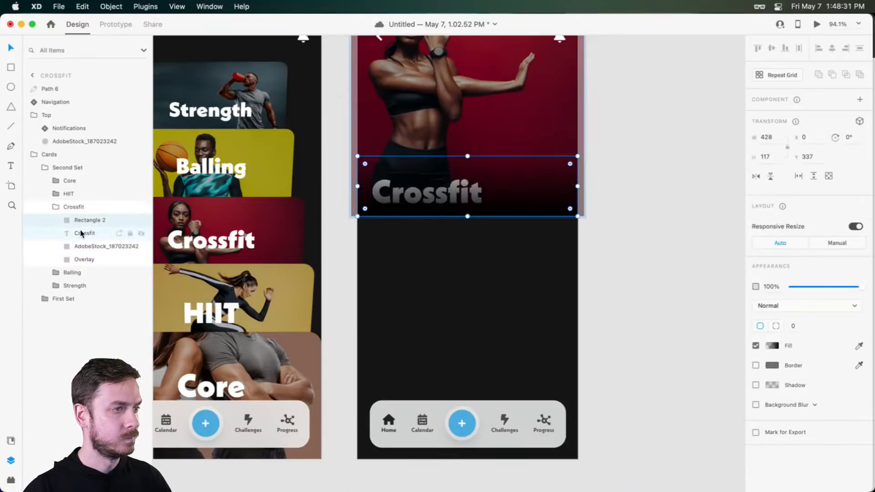
{"action": "key", "text": "super+bracketleft"}
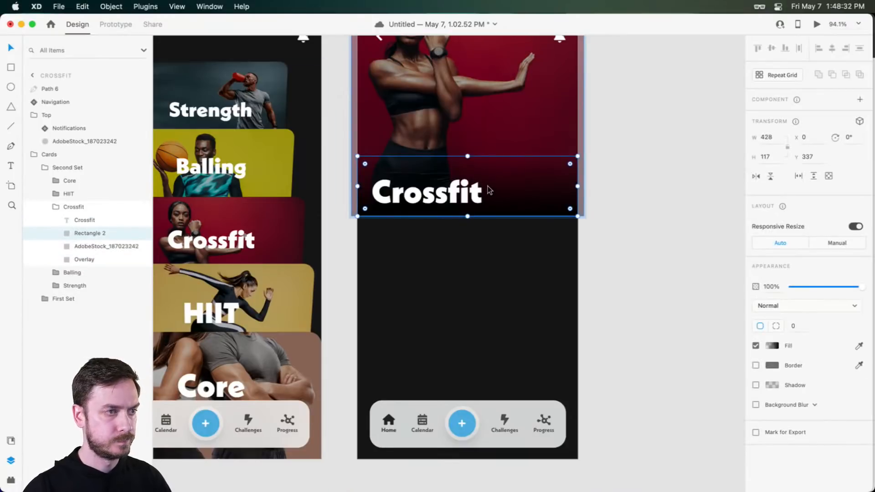
- Preview the Fitness – 1 artboard and play the Crossfit card's transition to check the gradient
{"action": "left_click", "coordinate": [273, 199]}
{"action": "key", "text": "super+Return"}
{"action": "left_click", "coordinate": [455, 278]}
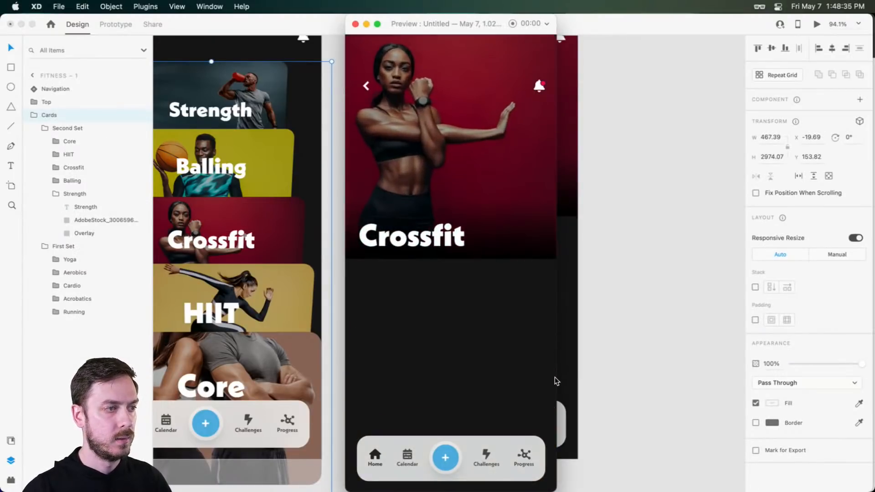
{"action": "key", "text": "super+w"}
- Recolour both gradient stops of the hero rectangle with the artboard background #151515, keeping the upper stop fully transparent
{"action": "left_click", "coordinate": [545, 200], "text": "super"}
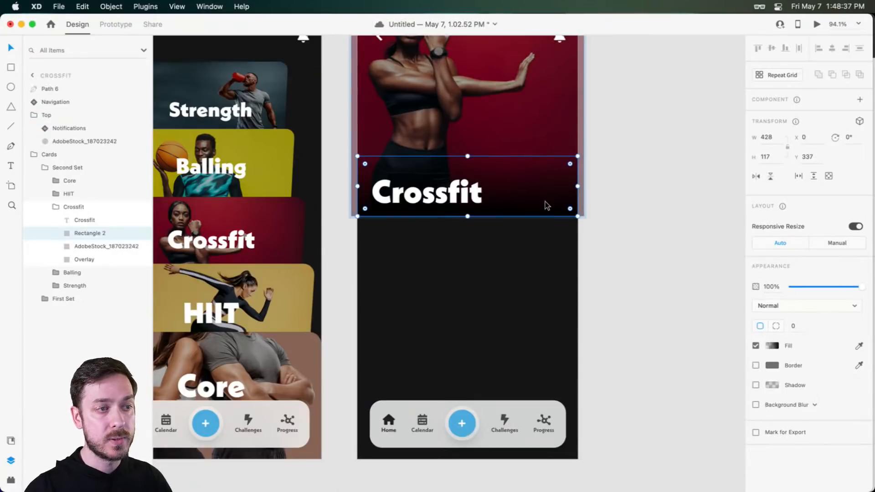
{"action": "left_click", "coordinate": [772, 346]}
{"action": "left_click", "coordinate": [751, 287]}
{"action": "left_click", "coordinate": [748, 396]}
{"action": "left_click", "coordinate": [508, 261]}
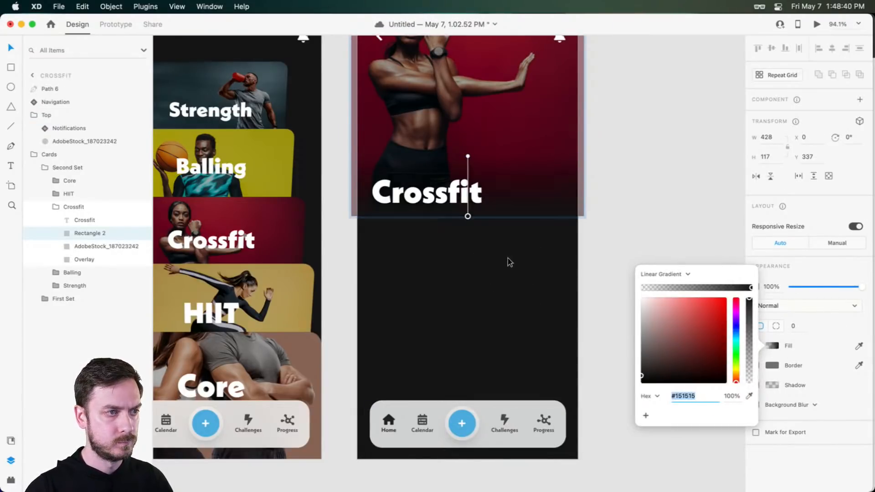
{"action": "left_click", "coordinate": [643, 288]}
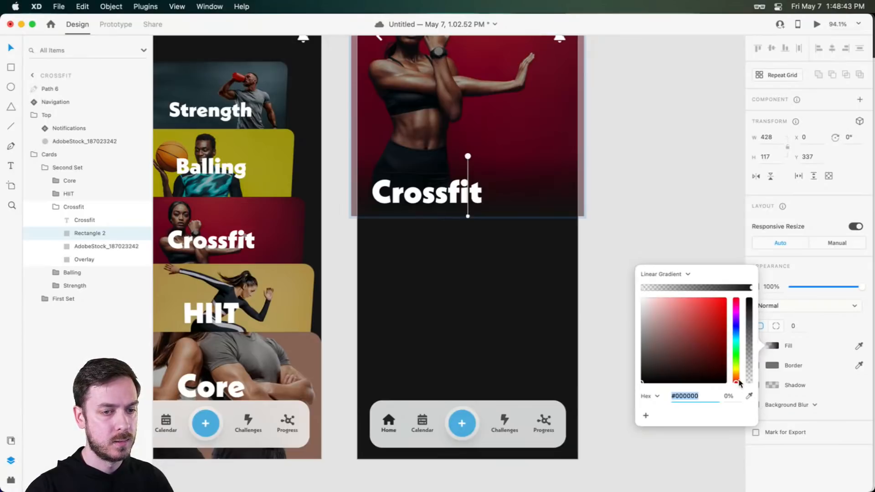
{"action": "left_click", "coordinate": [750, 396]}
{"action": "left_click", "coordinate": [498, 296]}
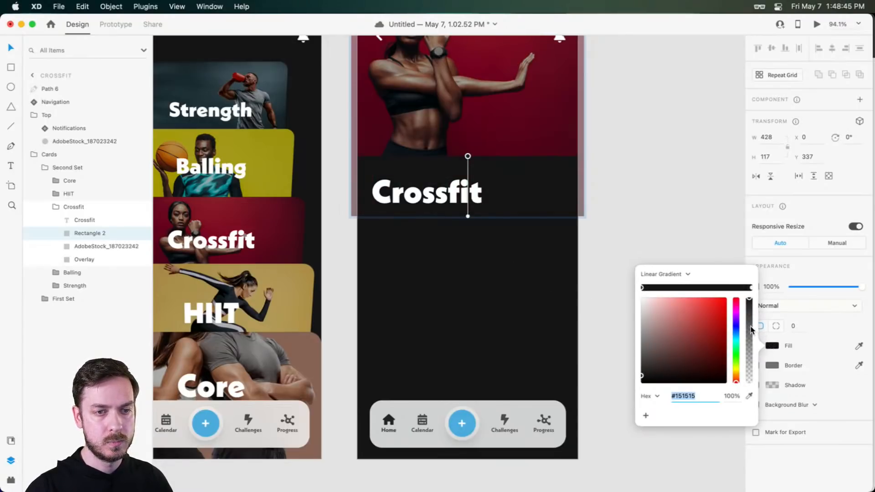
- Preview the Crossfit transition from Fitness – 1 with the recoloured gradient
{"action": "left_click", "coordinate": [283, 214]}
{"action": "key", "text": "super+Return"}
{"action": "left_click", "coordinate": [509, 255]}
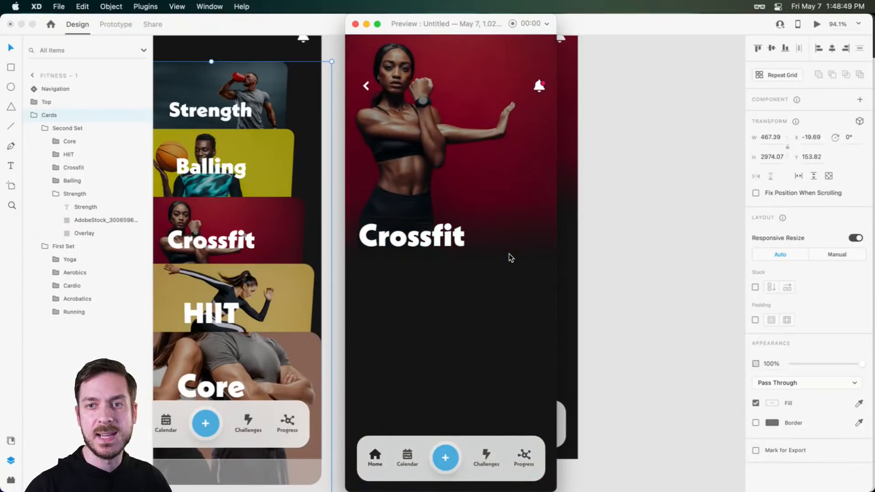
{"action": "key", "text": "super+w"}
- Move the Crossfit title slightly upward on the Crossfit artboard's hero image
{"action": "left_click", "coordinate": [476, 174]}
{"action": "double_click", "coordinate": [464, 189]}
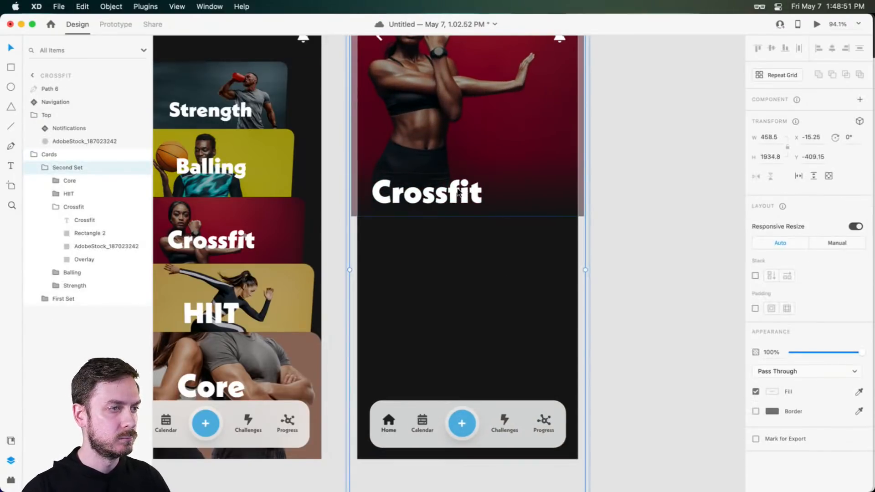
{"action": "double_click", "coordinate": [459, 193]}
{"action": "double_click", "coordinate": [456, 193]}
{"action": "left_click_drag", "start_coordinate": [456, 193], "coordinate": [456, 183]}
{"action": "left_click", "coordinate": [558, 251]}
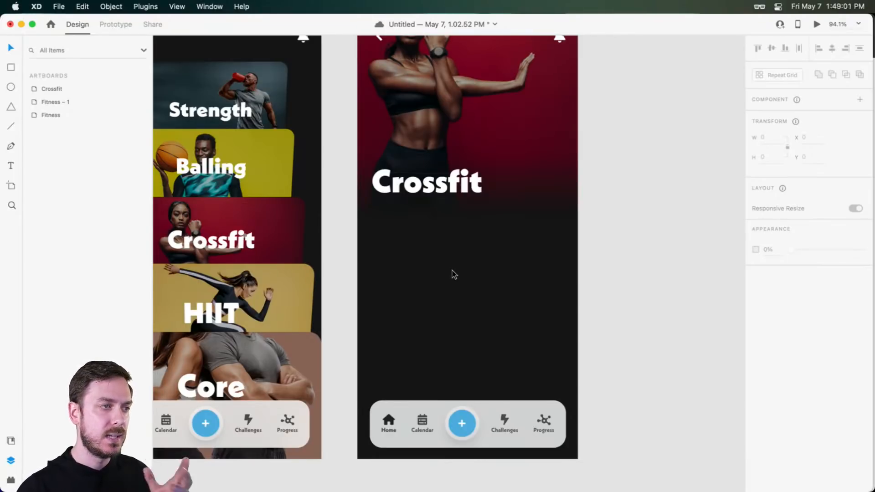
- Draw a rectangle about 381 × 178 between the Crossfit title and the navigation bar
{"action": "key", "text": "r"}
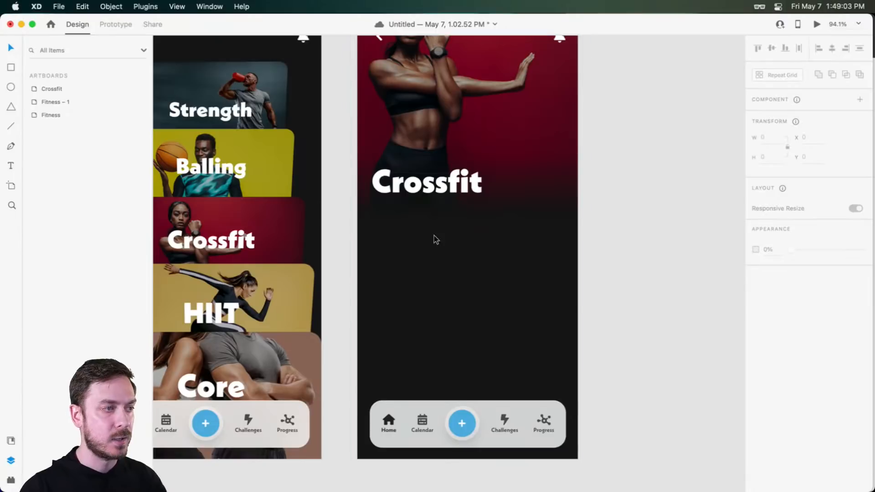
{"action": "mouse_move", "coordinate": [370, 250]}
{"action": "left_mouse_down"}
{"action": "mouse_move", "coordinate": [405, 303]}
{"action": "mouse_move", "coordinate": [563, 315]}
{"action": "mouse_move", "coordinate": [565, 340]}
{"action": "left_mouse_up"}
{"action": "scroll", "coordinate": [455, 298], "scroll_direction": "up", "scroll_amount": 5}
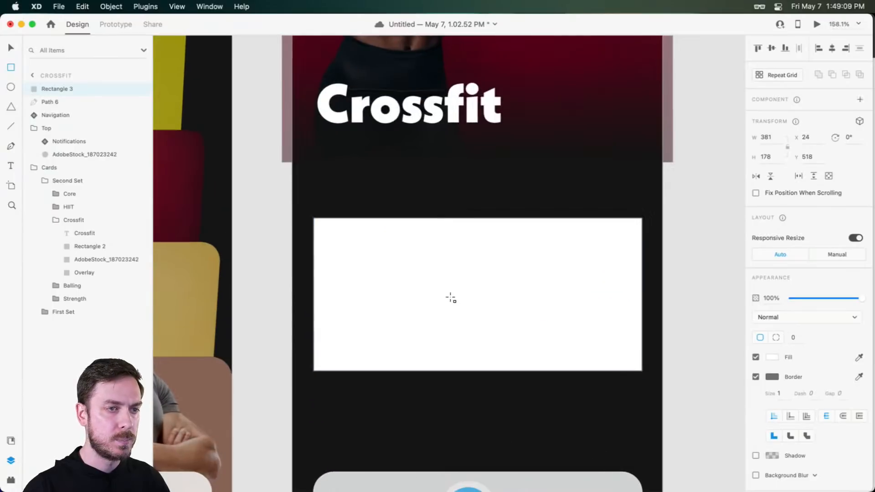
{"action": "scroll", "coordinate": [451, 298], "scroll_direction": "down", "scroll_amount": 2}
- Try a corner radius of 24 on the rectangle, settle on 16, and remove its border
{"action": "left_click", "coordinate": [796, 338]}
{"action": "type", "text": "24"}
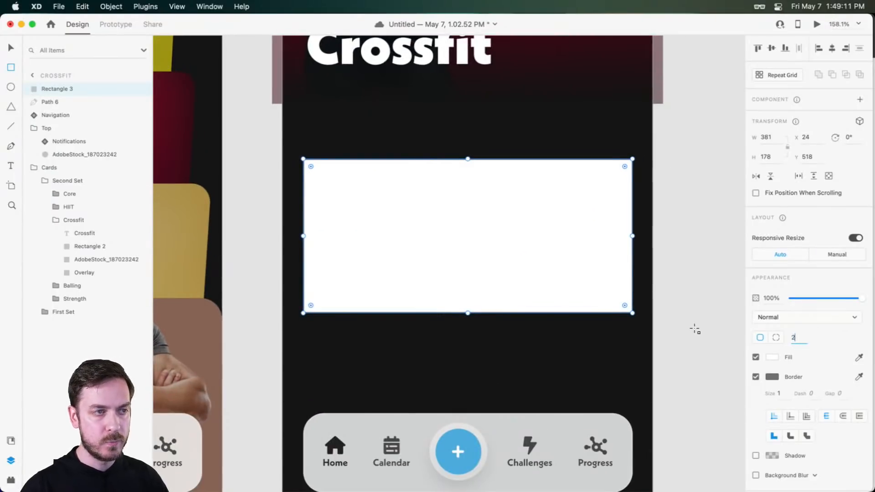
{"action": "key", "text": "Return"}
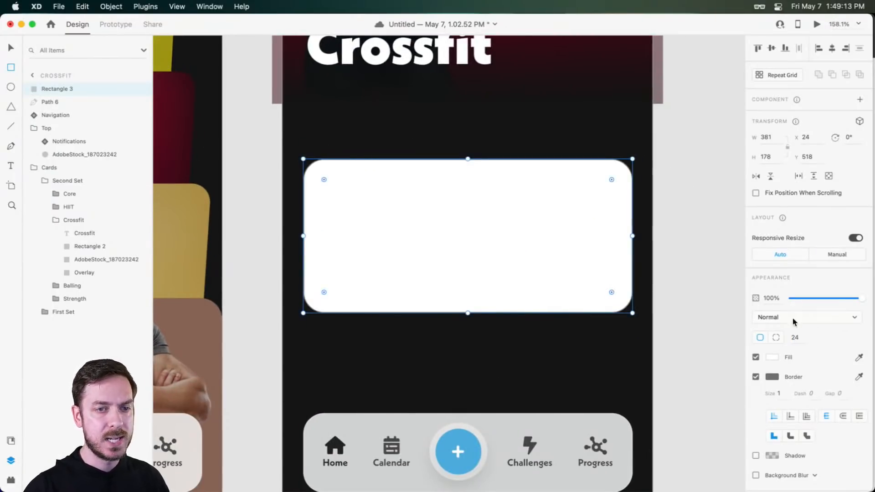
{"action": "left_click", "coordinate": [798, 340]}
{"action": "key", "text": "Return"}
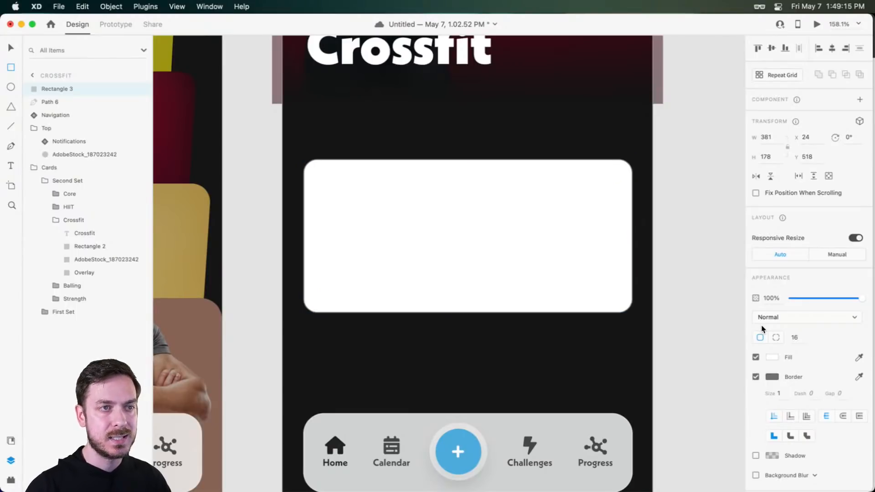
{"action": "left_click", "coordinate": [756, 378]}
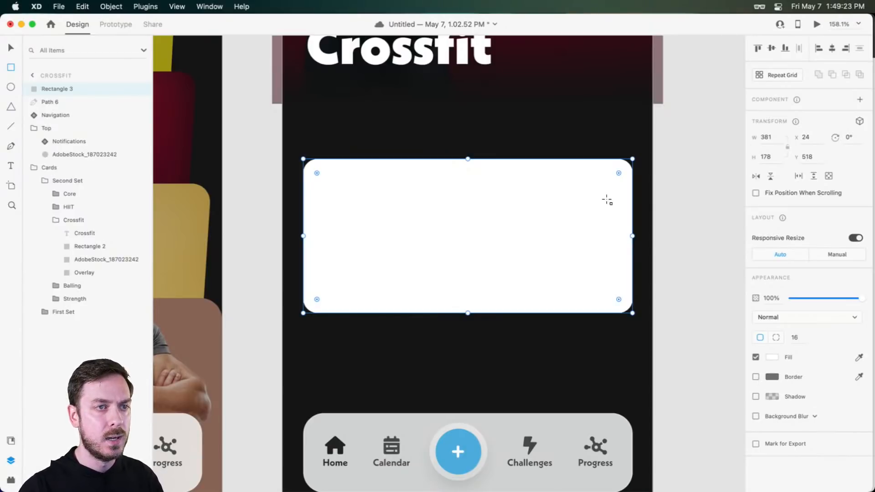
- Try larger individual radii on the rectangle's upper-right and lower-right corners, undoing each change
{"action": "left_click_drag", "start_coordinate": [618, 173], "coordinate": [620, 197]}
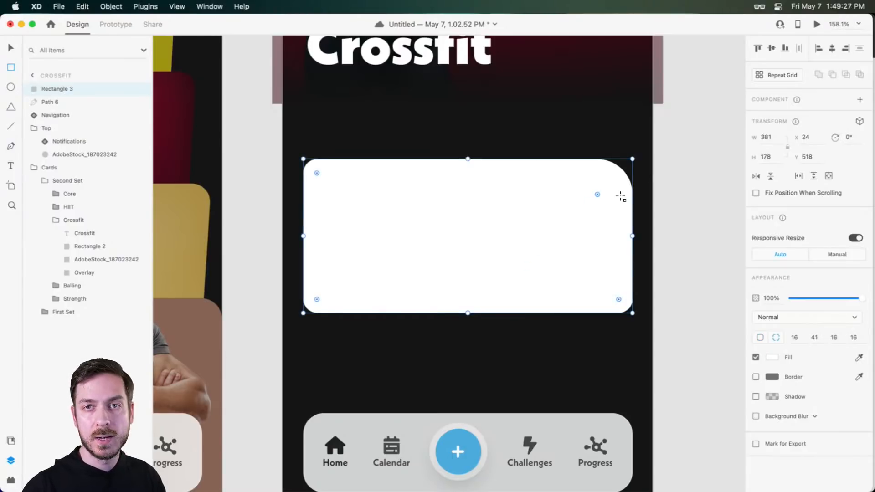
{"action": "key", "text": "super+z"}
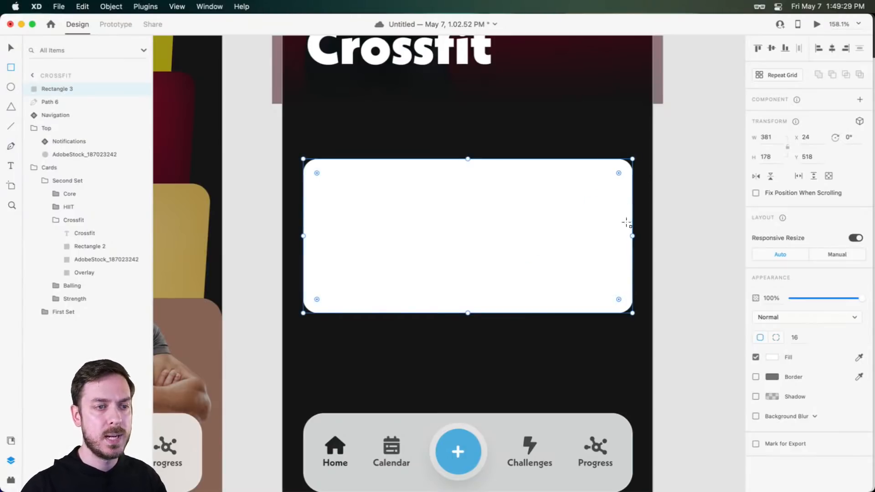
{"action": "left_click_drag", "start_coordinate": [618, 299], "coordinate": [572, 266]}
{"action": "key", "text": "super+z"}
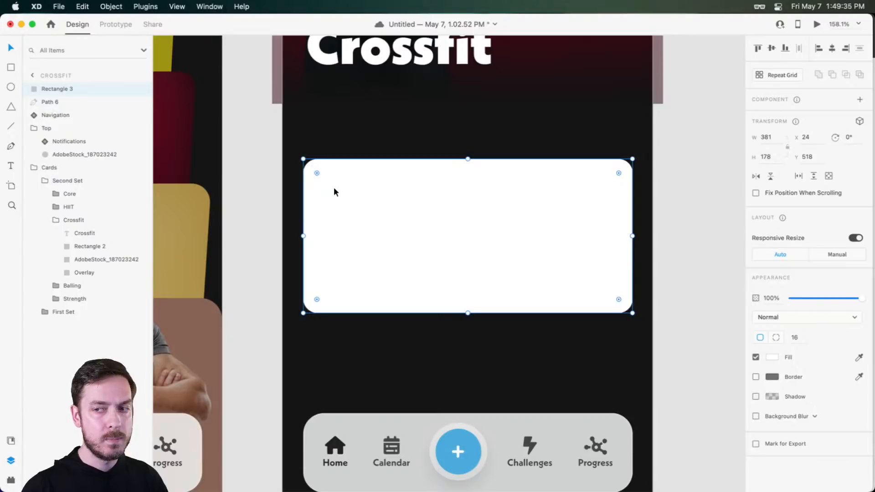
- Fill the rounded rectangle with the image AdobeStock_204547053 from the file browser
{"action": "key", "text": "super+Tab"}
{"action": "scroll", "coordinate": [496, 242], "scroll_direction": "up", "scroll_amount": 8}
{"action": "left_click_drag", "start_coordinate": [356, 321], "coordinate": [515, 228]}
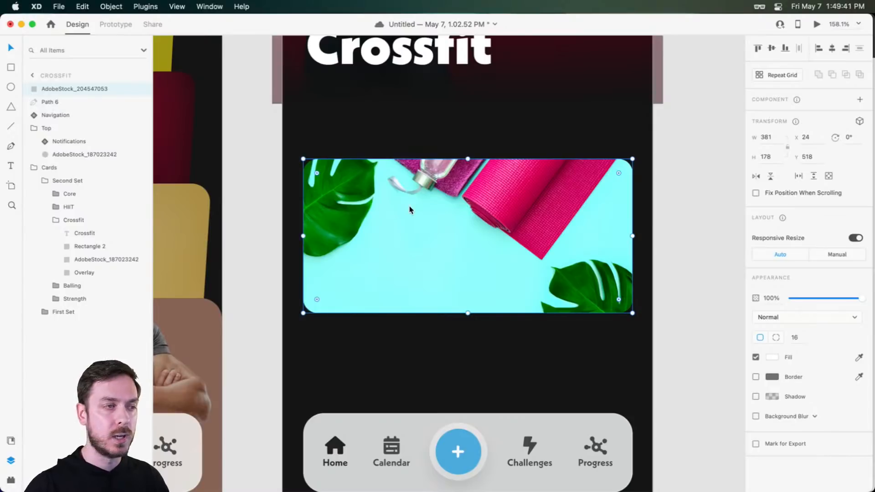
- Add the two-line text "MONDAY MOTIVATION" over the leaf in the image card
{"action": "scroll", "coordinate": [399, 211], "scroll_direction": "up", "scroll_amount": 5}
{"action": "key", "text": "t"}
{"action": "left_click", "coordinate": [320, 238]}
{"action": "type", "text": "MONDAY"}
{"action": "key", "text": "Return"}
{"action": "type", "text": "MOTIVATI"}
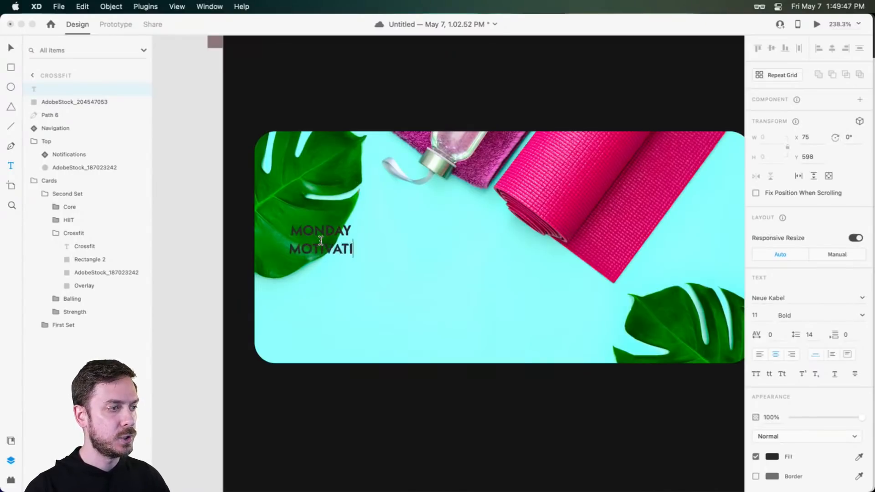
{"action": "type", "text": "ON"}
{"action": "key", "text": "Escape"}
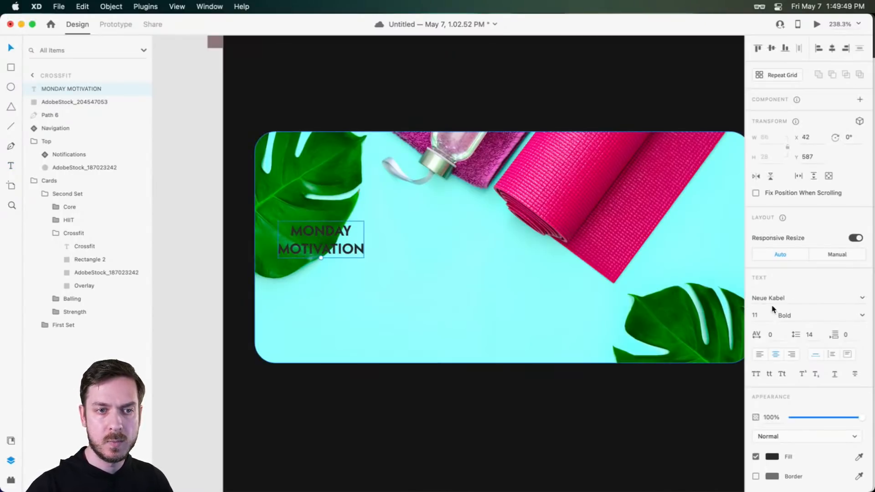
- Left-align the Monday Motivation text, set it to title case and enlarge it to size 22
{"action": "left_click", "coordinate": [760, 355]}
{"action": "left_click_drag", "start_coordinate": [330, 248], "coordinate": [357, 255]}
{"action": "left_click", "coordinate": [781, 374]}
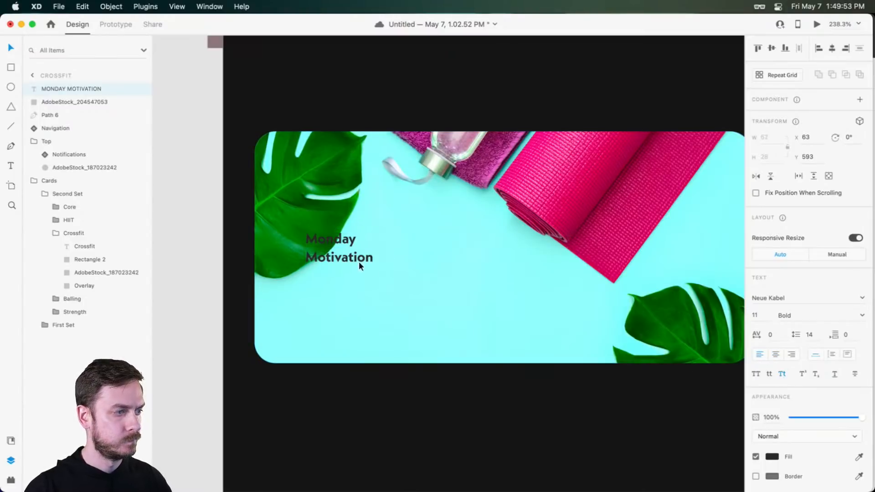
{"action": "left_click_drag", "start_coordinate": [342, 265], "coordinate": [346, 301]}
- Fill the Monday Motivation text with white #FFFFFF and position it at about X 60, Y 579
{"action": "left_click", "coordinate": [773, 455]}
{"action": "left_click_drag", "start_coordinate": [684, 377], "coordinate": [620, 333]}
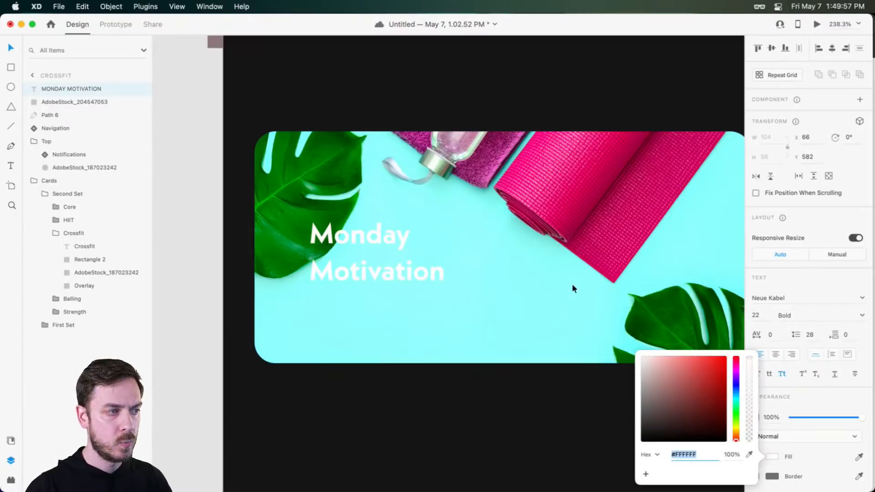
{"action": "left_click", "coordinate": [802, 221]}
{"action": "left_click_drag", "start_coordinate": [338, 266], "coordinate": [362, 271]}
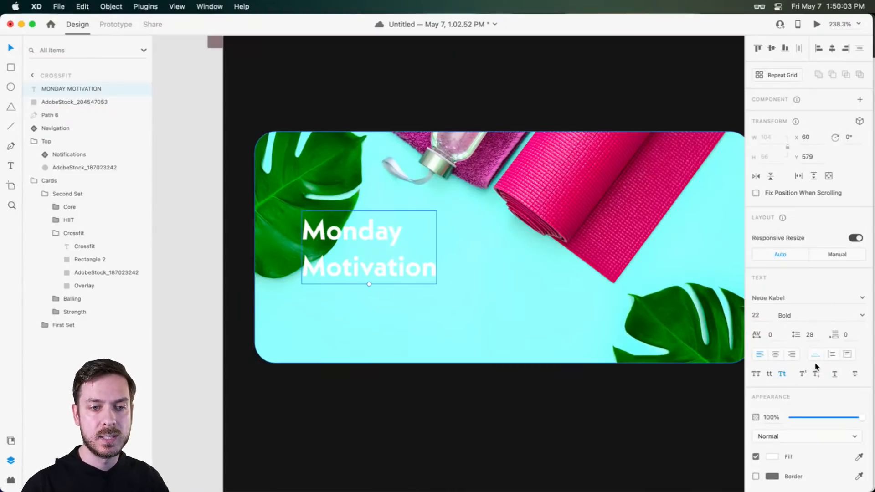
- Reduce the Monday Motivation text's line spacing to 23
{"action": "left_click", "coordinate": [815, 342]}
{"action": "key", "text": "Down"}
{"action": "key", "text": "Down"}
{"action": "key", "text": "Down"}
{"action": "key", "text": "Down"}
{"action": "key", "text": "Down"}
- Try moving the text clear of the leaf and colouring it a darkened teal sampled from the image, and undo both changes
{"action": "left_click_drag", "start_coordinate": [363, 240], "coordinate": [430, 262]}
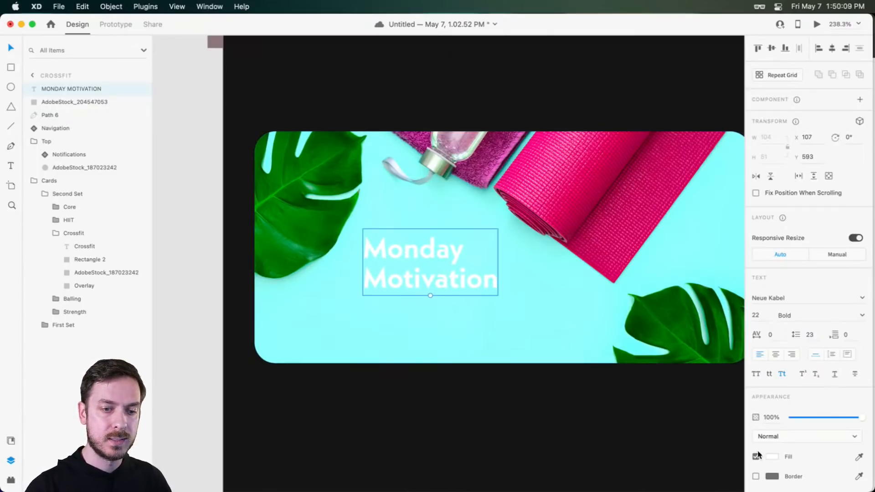
{"action": "left_click", "coordinate": [769, 457]}
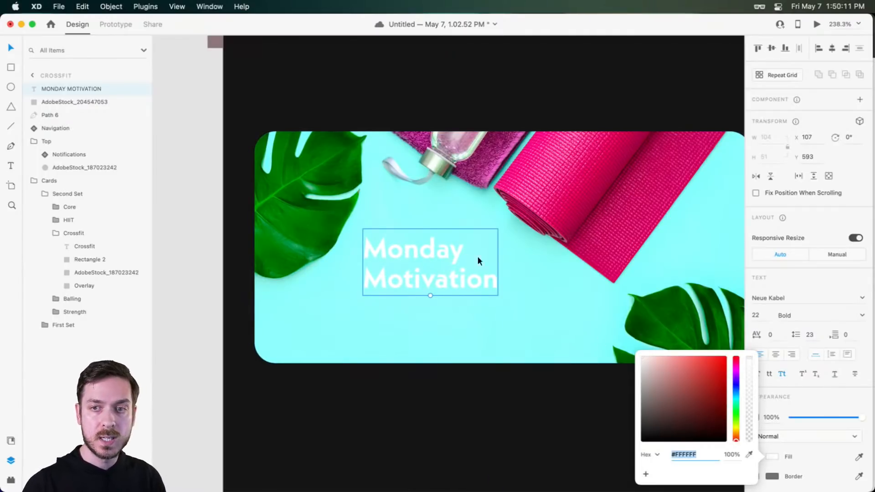
{"action": "left_click", "coordinate": [748, 454]}
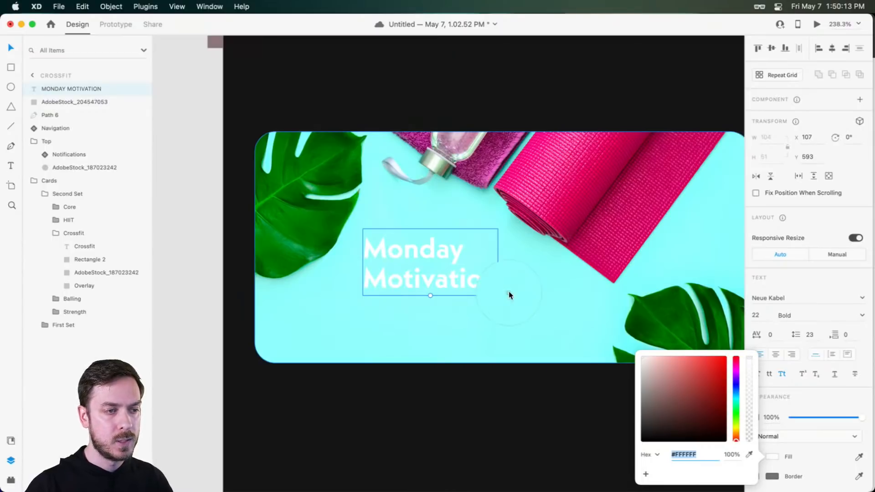
{"action": "left_click", "coordinate": [509, 294]}
{"action": "left_click_drag", "start_coordinate": [683, 387], "coordinate": [687, 401]}
{"action": "left_click", "coordinate": [769, 264]}
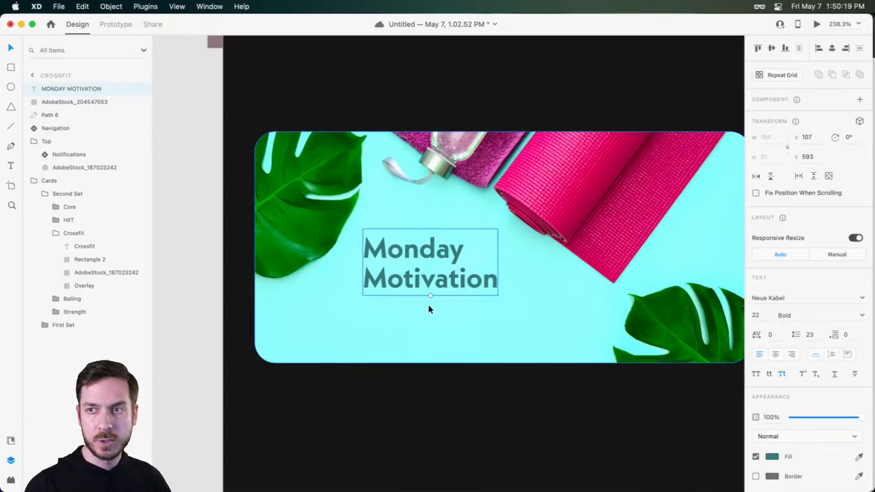
{"action": "key", "text": "super+z"}
{"action": "key", "text": "super+z"}
{"action": "key", "text": "super+z"}
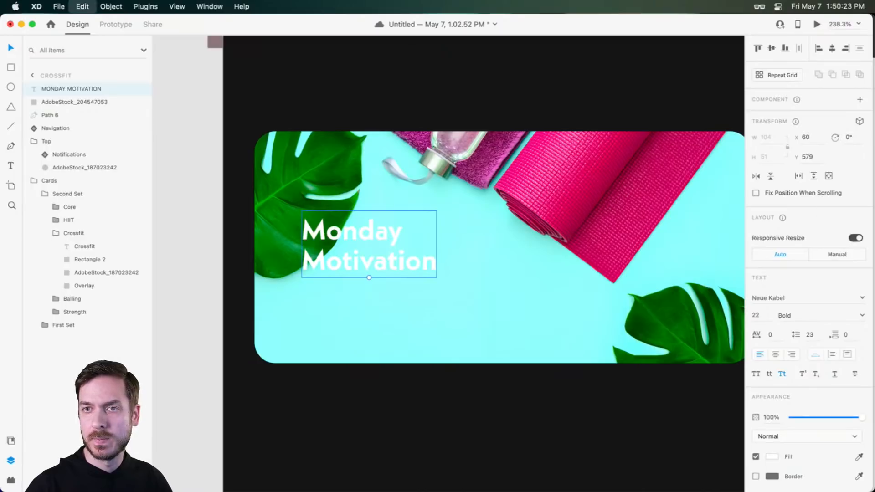
- Duplicate the Monday Motivation card image in place and paste the copied Hard Light gradient appearance onto the duplicate
{"action": "left_click", "coordinate": [504, 154]}
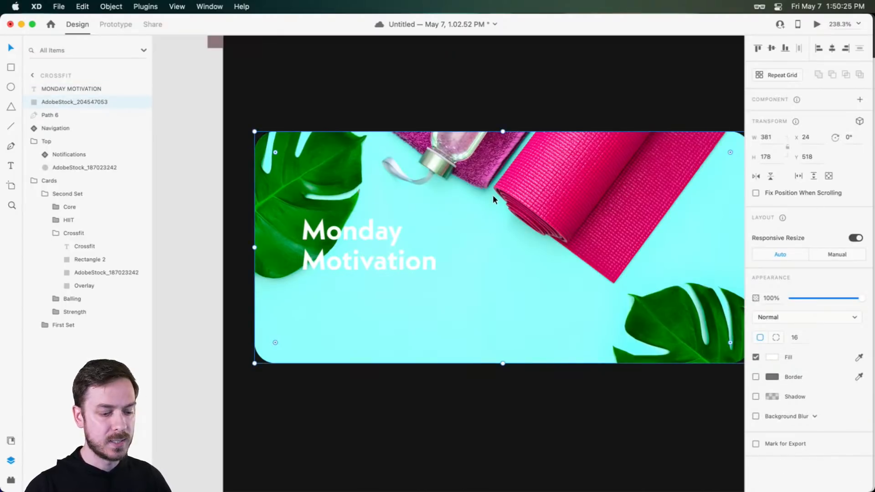
{"action": "key", "text": "super+d"}
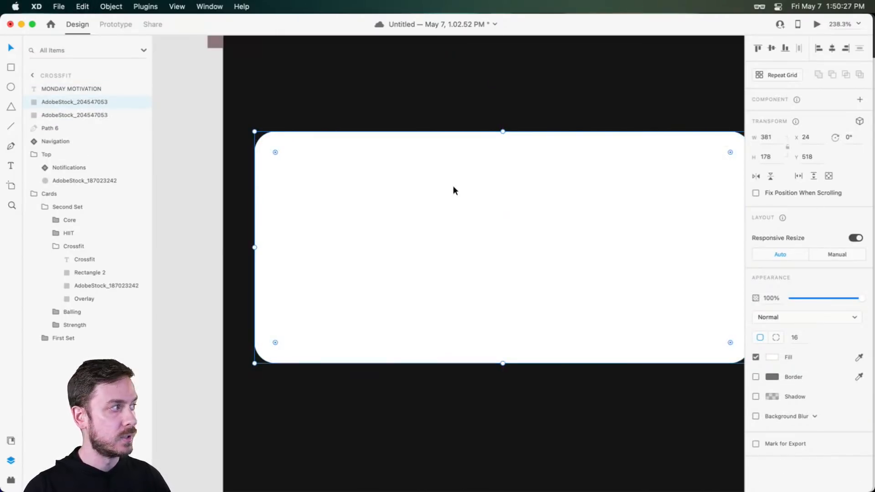
{"action": "left_click", "coordinate": [782, 317]}
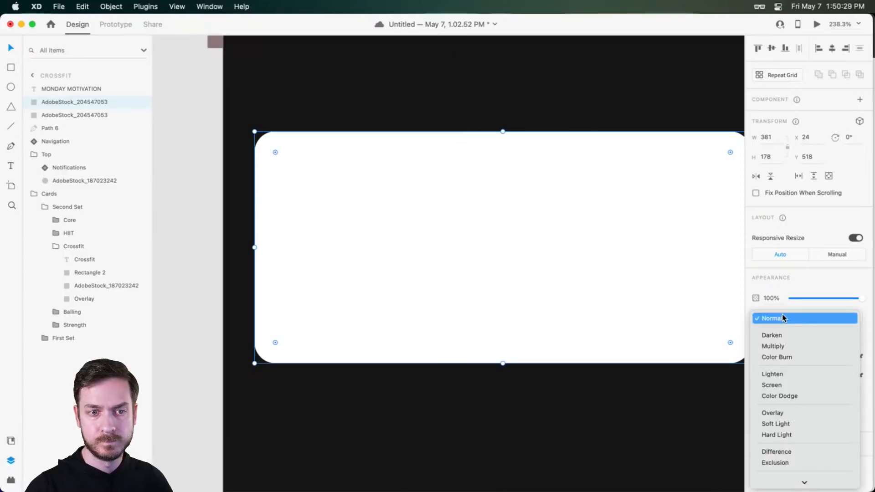
{"action": "left_click", "coordinate": [792, 383]}
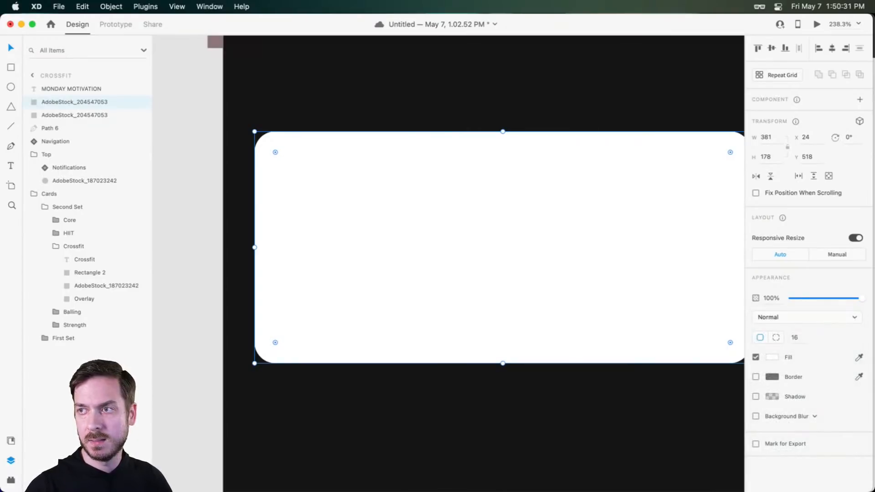
{"action": "left_click", "coordinate": [639, 236]}
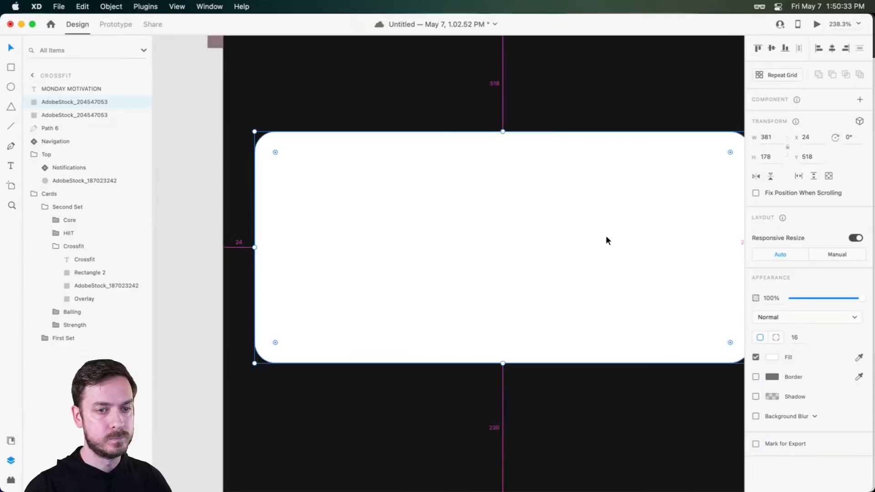
{"action": "key", "text": "alt+super+v"}
- Set the gradient overlay's corner radius to 16
{"action": "left_click", "coordinate": [362, 247]}
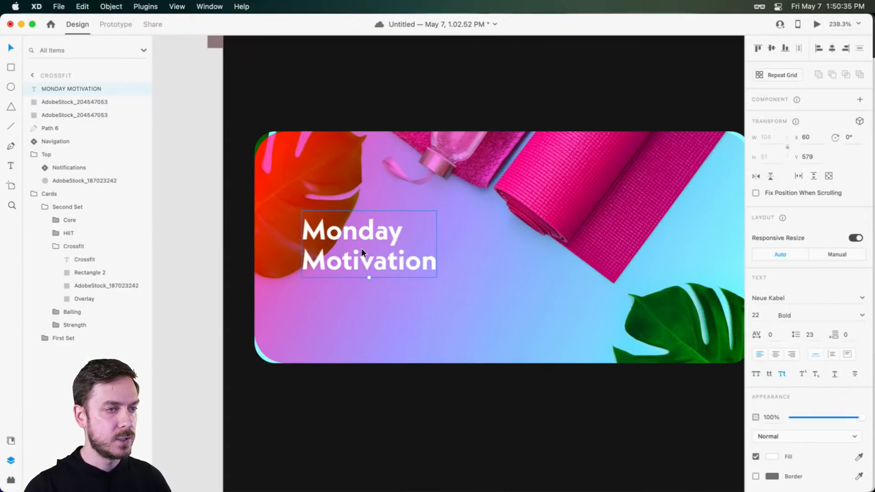
{"action": "left_click", "coordinate": [499, 257]}
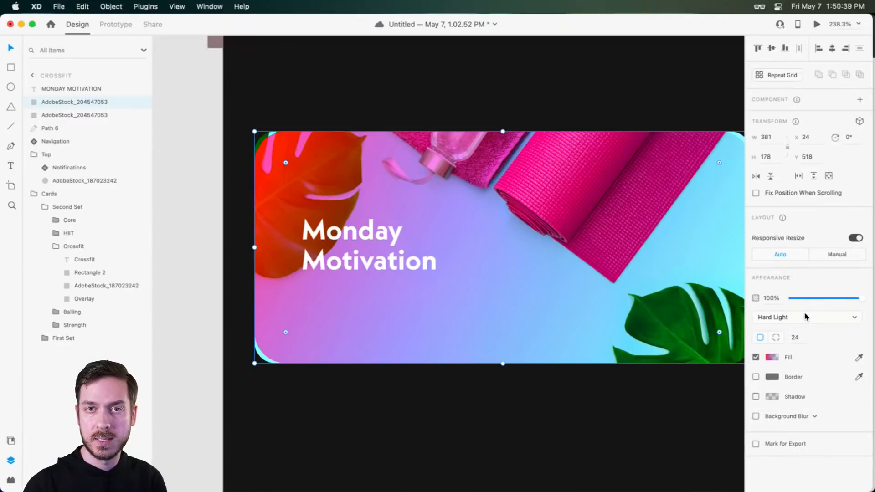
{"action": "left_click_drag", "start_coordinate": [810, 342], "coordinate": [754, 332]}
{"action": "type", "text": "16"}
{"action": "key", "text": "Return"}
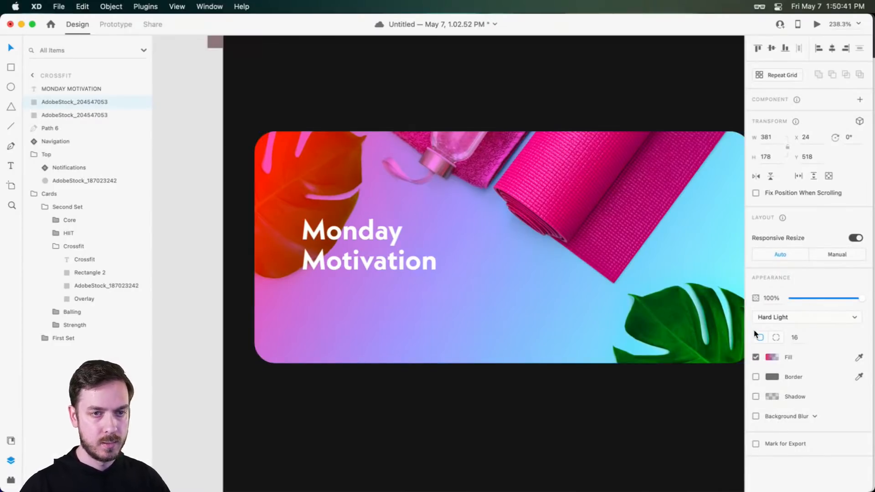
- Enlarge the Monday Motivation text to size 24 and position it at about X 50, Y 573
{"action": "left_click", "coordinate": [392, 261]}
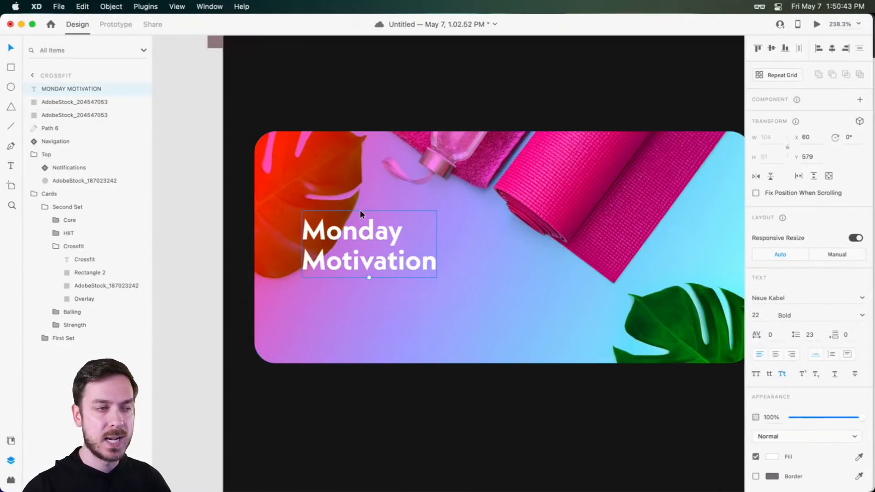
{"action": "left_click_drag", "start_coordinate": [370, 278], "coordinate": [375, 258]}
{"action": "scroll", "coordinate": [298, 301], "scroll_direction": "up", "scroll_amount": 3}
- Draw an avatar circle about 33 px in diameter under the start of the Monday Motivation text
{"action": "key", "text": "e"}
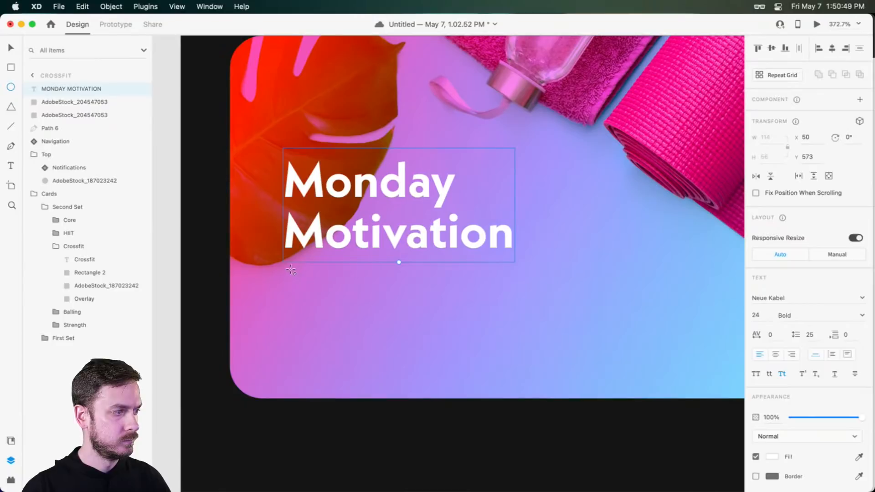
{"action": "left_click_drag", "start_coordinate": [283, 269], "coordinate": [350, 337]}
{"action": "key", "text": "v"}
- Duplicate the Monday Motivation text beside the circle and replace the copy's wording with the trainer's full name
{"action": "left_click", "coordinate": [382, 233]}
{"action": "left_click_drag", "start_coordinate": [382, 234], "coordinate": [459, 321]}
{"action": "double_click", "coordinate": [459, 326]}
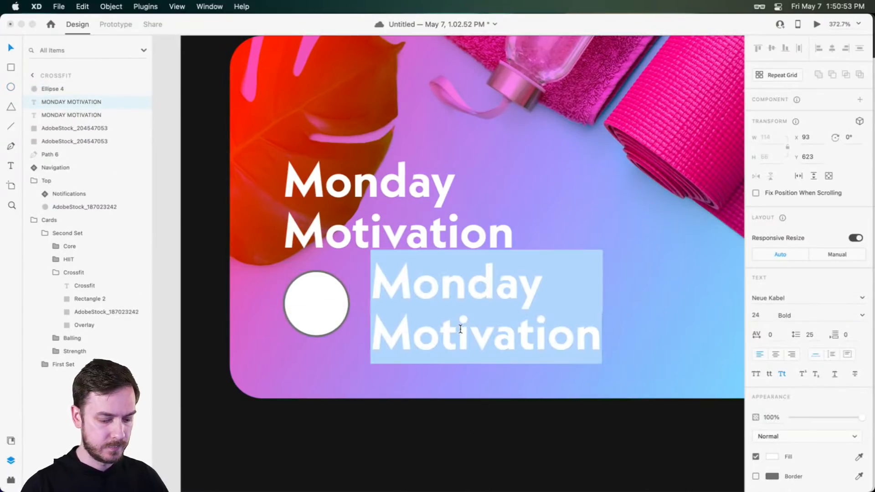
{"action": "type", "text": "John Mann"}
{"action": "key", "text": "Escape"}
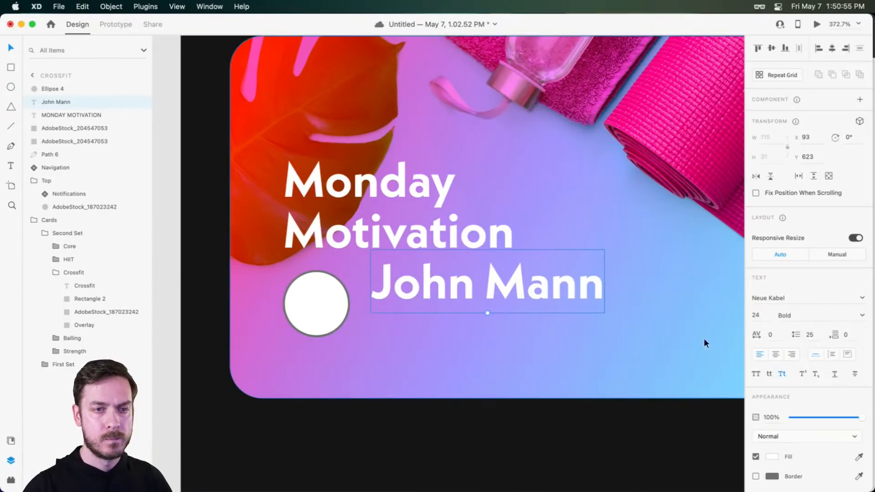
- Set the trainer's name to size 16 and position it beside the circle at about X 95, Y 640
{"action": "left_click", "coordinate": [757, 315]}
{"action": "type", "text": "16"}
{"action": "key", "text": "Return"}
{"action": "left_click_drag", "start_coordinate": [434, 283], "coordinate": [441, 310]}
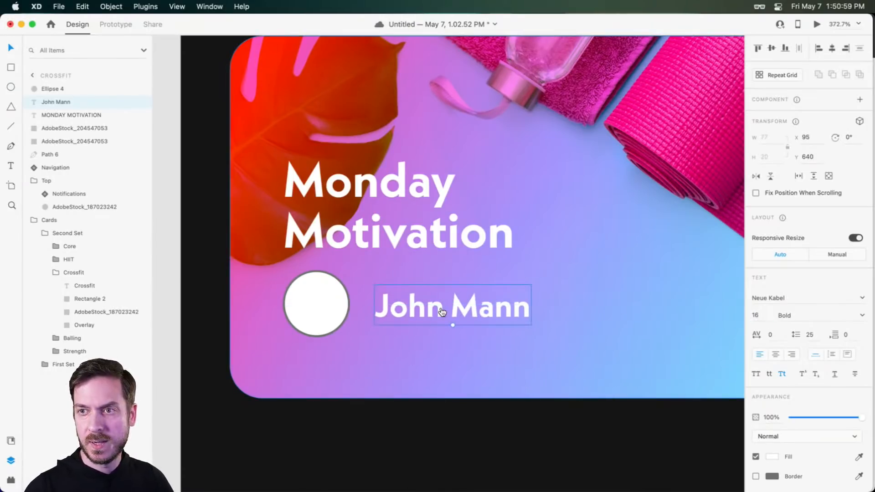
- Switch to Finder's Fitness folder and fill the avatar circle with the image AdobeStock_223489542.jpeg
{"action": "key", "text": "super+Tab"}
{"action": "scroll", "coordinate": [621, 304], "scroll_direction": "down", "scroll_amount": 1}
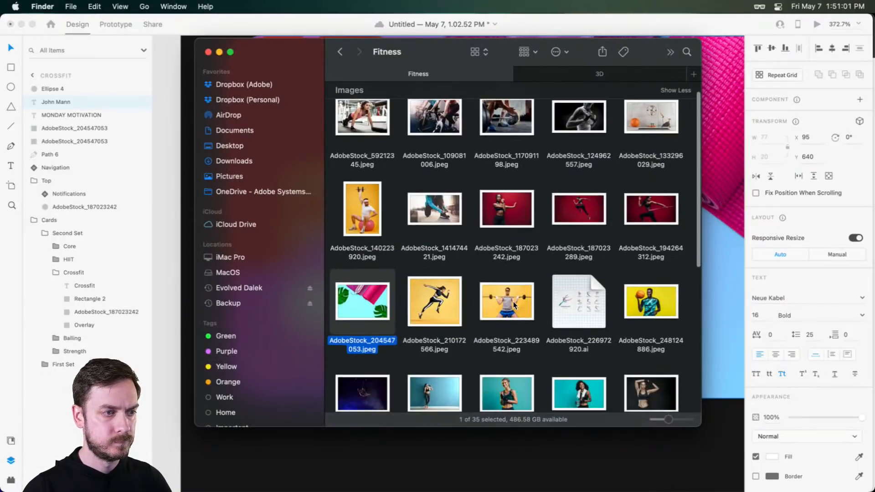
{"action": "left_click_drag", "start_coordinate": [508, 298], "coordinate": [327, 302]}
{"action": "key", "text": "super+Tab"}
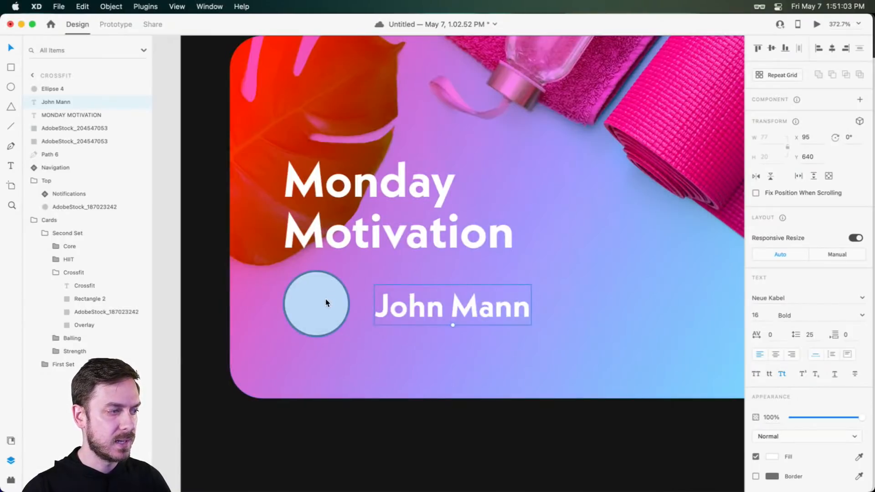
- Enlarge the photo inside the avatar circle and reposition it so the man's head and shoulders fill the circle
{"action": "double_click", "coordinate": [313, 301]}
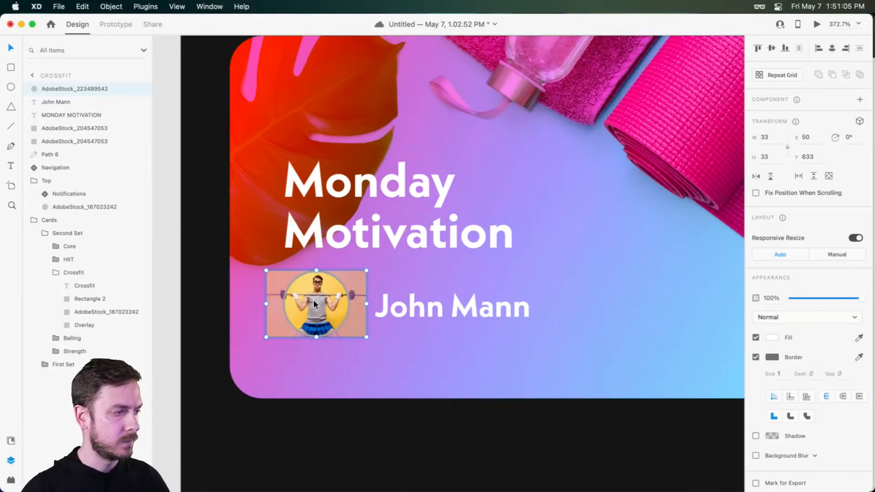
{"action": "left_click_drag", "start_coordinate": [368, 339], "coordinate": [412, 375]}
{"action": "left_click_drag", "start_coordinate": [308, 291], "coordinate": [307, 314]}
{"action": "key", "text": "Escape"}
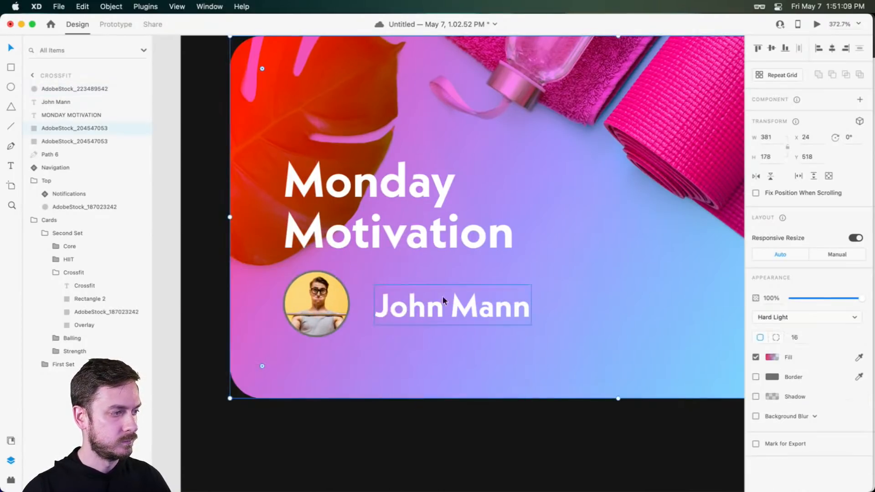
{"action": "left_click", "coordinate": [670, 353]}
{"action": "key", "text": "Escape"}
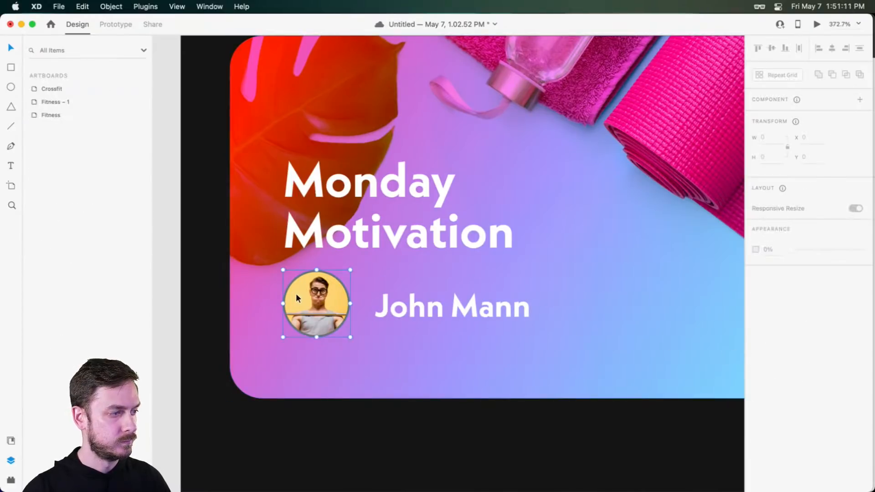
- Give the avatar circle a white #FFFFFF border of size 2 and check the Crossfit screen in the preview
{"action": "left_click", "coordinate": [296, 294]}
{"action": "left_click", "coordinate": [771, 356]}
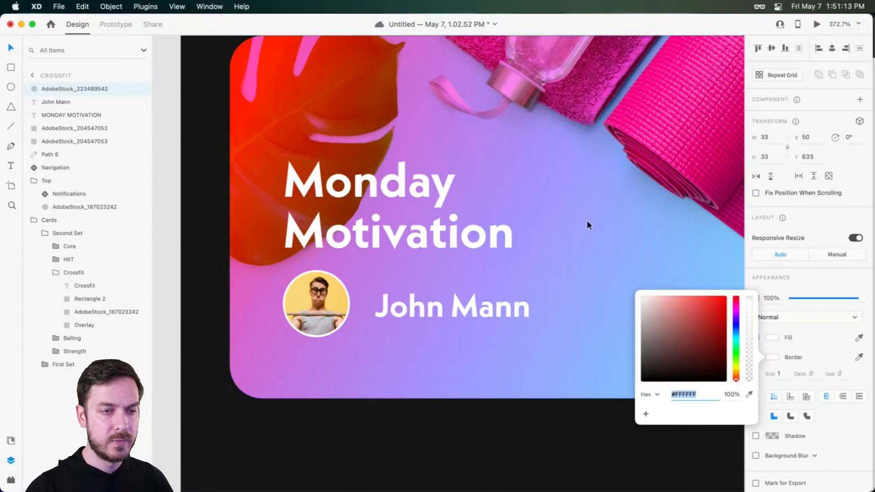
{"action": "left_click", "coordinate": [780, 372]}
{"action": "type", "text": "2"}
{"action": "key", "text": "super+Return"}
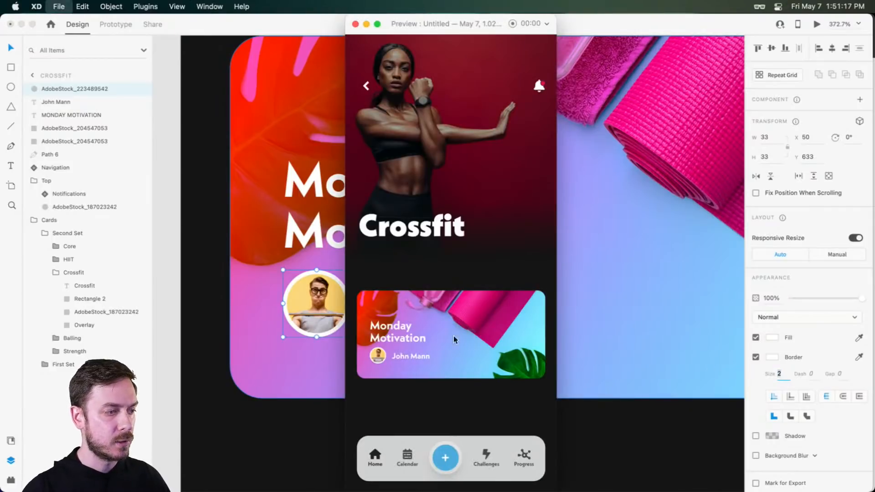
{"action": "key", "text": "super+w"}
- Lower the avatar and trainer's name slightly, then shift them together with the heading up to about Y 569
{"action": "left_click", "coordinate": [435, 307]}
{"action": "left_click", "coordinate": [333, 302], "text": "shift"}
{"action": "left_click_drag", "start_coordinate": [412, 297], "coordinate": [413, 307]}
{"action": "scroll", "coordinate": [403, 287], "scroll_direction": "down", "scroll_amount": 6}
{"action": "left_click", "coordinate": [401, 270], "text": "shift"}
{"action": "left_click_drag", "start_coordinate": [403, 272], "coordinate": [405, 268]}
{"action": "scroll", "coordinate": [405, 267], "scroll_direction": "up", "scroll_amount": 5}
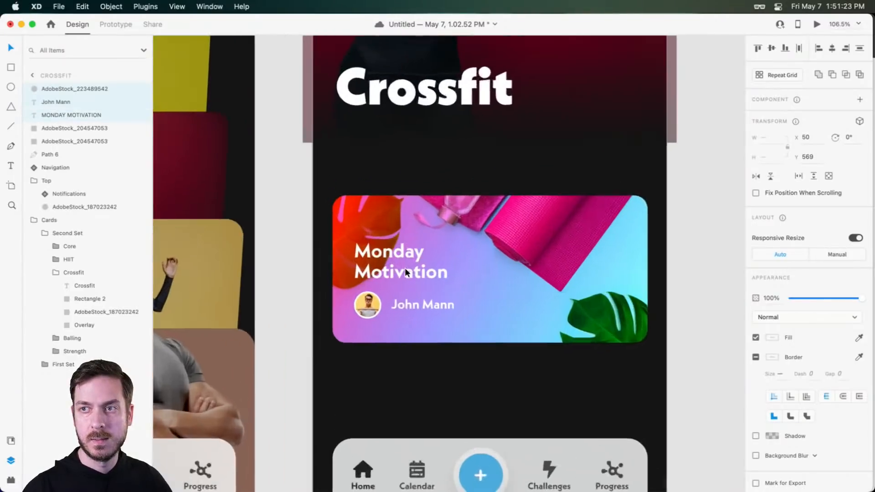
- Draw a rectangle about 176 by 32 px above the Monday Motivation heading, at about X 50, Y 531
{"action": "key", "text": "r"}
{"action": "mouse_move", "coordinate": [308, 151]}
{"action": "left_mouse_down"}
{"action": "mouse_move", "coordinate": [568, 182]}
{"action": "mouse_move", "coordinate": [575, 202]}
{"action": "mouse_move", "coordinate": [590, 199]}
{"action": "mouse_move", "coordinate": [584, 199]}
{"action": "left_mouse_up"}
{"action": "left_click_drag", "start_coordinate": [539, 163], "coordinate": [538, 161]}
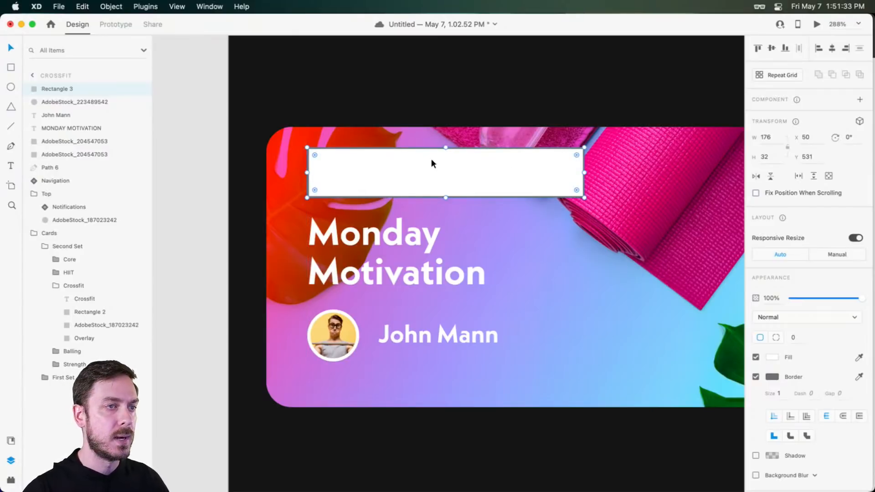
- Add the text LIVE in red at size 12 inside the start of the white rectangle
{"action": "key", "text": "t"}
{"action": "left_click", "coordinate": [328, 177]}
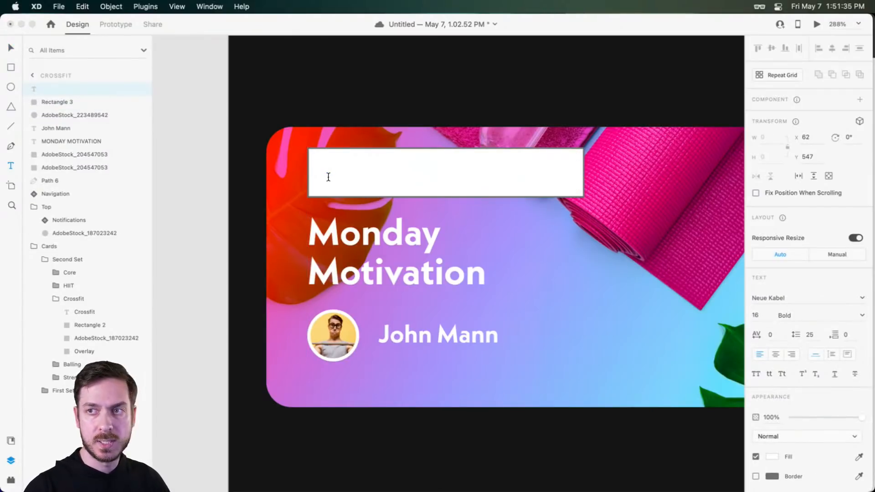
{"action": "type", "text": "LIVEi"}
{"action": "left_click", "coordinate": [288, 232]}
{"action": "key", "text": "v"}
- Round the white rectangle's corners to 8 and narrow a borderless duplicate of it to fit behind LIVE
{"action": "left_click_drag", "start_coordinate": [357, 169], "coordinate": [319, 158]}
{"action": "left_click", "coordinate": [319, 150]}
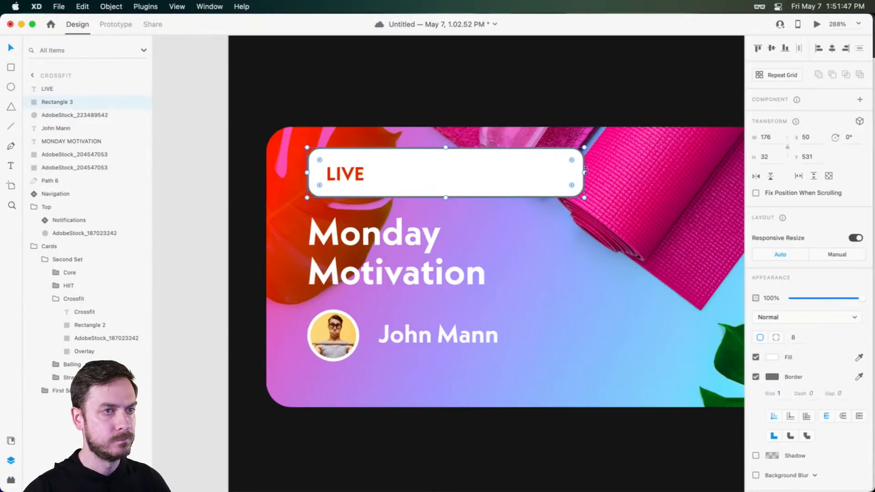
{"action": "key", "text": "super+d"}
{"action": "left_click_drag", "start_coordinate": [582, 173], "coordinate": [386, 165]}
{"action": "left_click", "coordinate": [756, 378]}
- Remove the wide rectangle's border and give it a background blur with amount 50, brightness 12 and 0% opacity
{"action": "left_click", "coordinate": [419, 162]}
{"action": "scroll", "coordinate": [770, 397], "scroll_direction": "down", "scroll_amount": 1}
{"action": "left_click", "coordinate": [756, 364]}
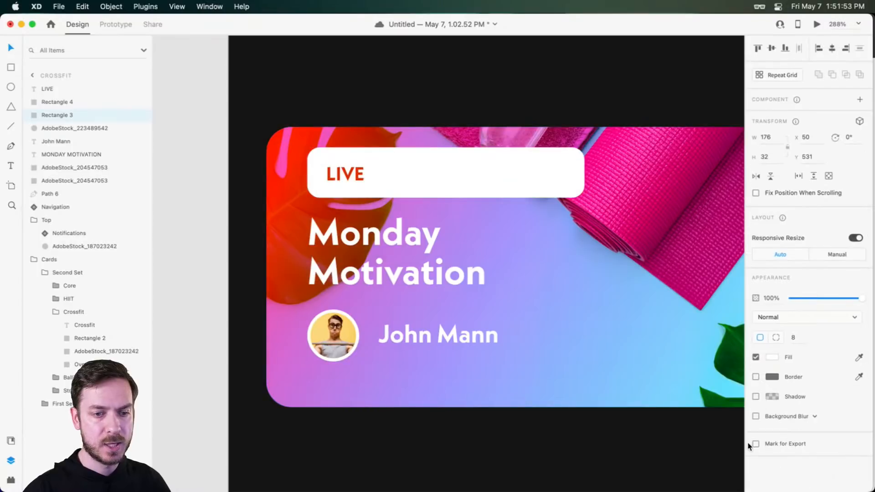
{"action": "left_click", "coordinate": [756, 417]}
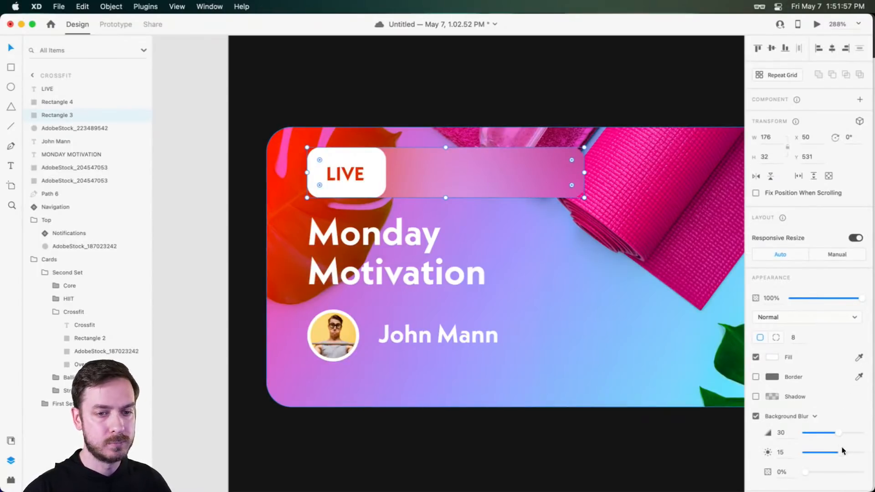
{"action": "left_click_drag", "start_coordinate": [840, 431], "coordinate": [764, 467]}
- Reduce the height of both badge rectangles evenly about their centre
{"action": "left_click", "coordinate": [440, 196], "text": "shift"}
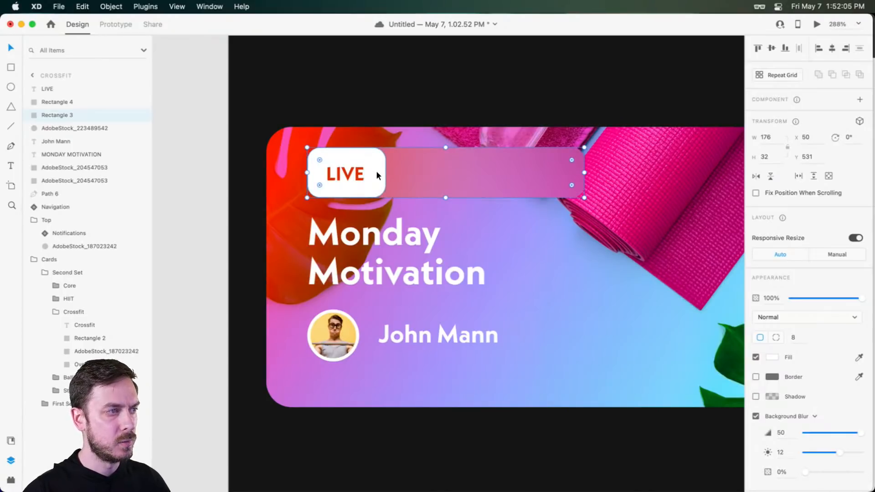
{"action": "left_click_drag", "start_coordinate": [446, 198], "coordinate": [448, 196]}
- Duplicate the LIVE text onto the blurred bar beside it and replace the copy with wording beginning "Star"
{"action": "left_click_drag", "start_coordinate": [342, 172], "coordinate": [421, 172]}
{"action": "key", "text": "t"}
{"action": "double_click", "coordinate": [425, 177]}
{"action": "type", "text": "Starin"}
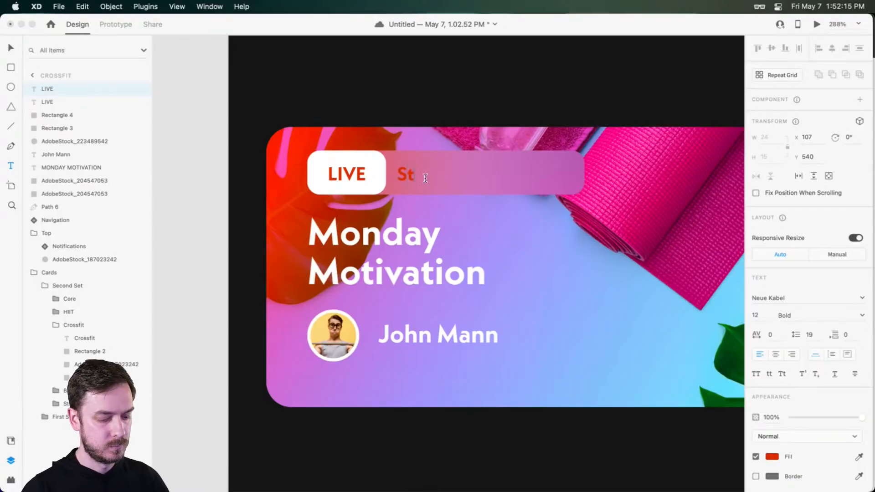